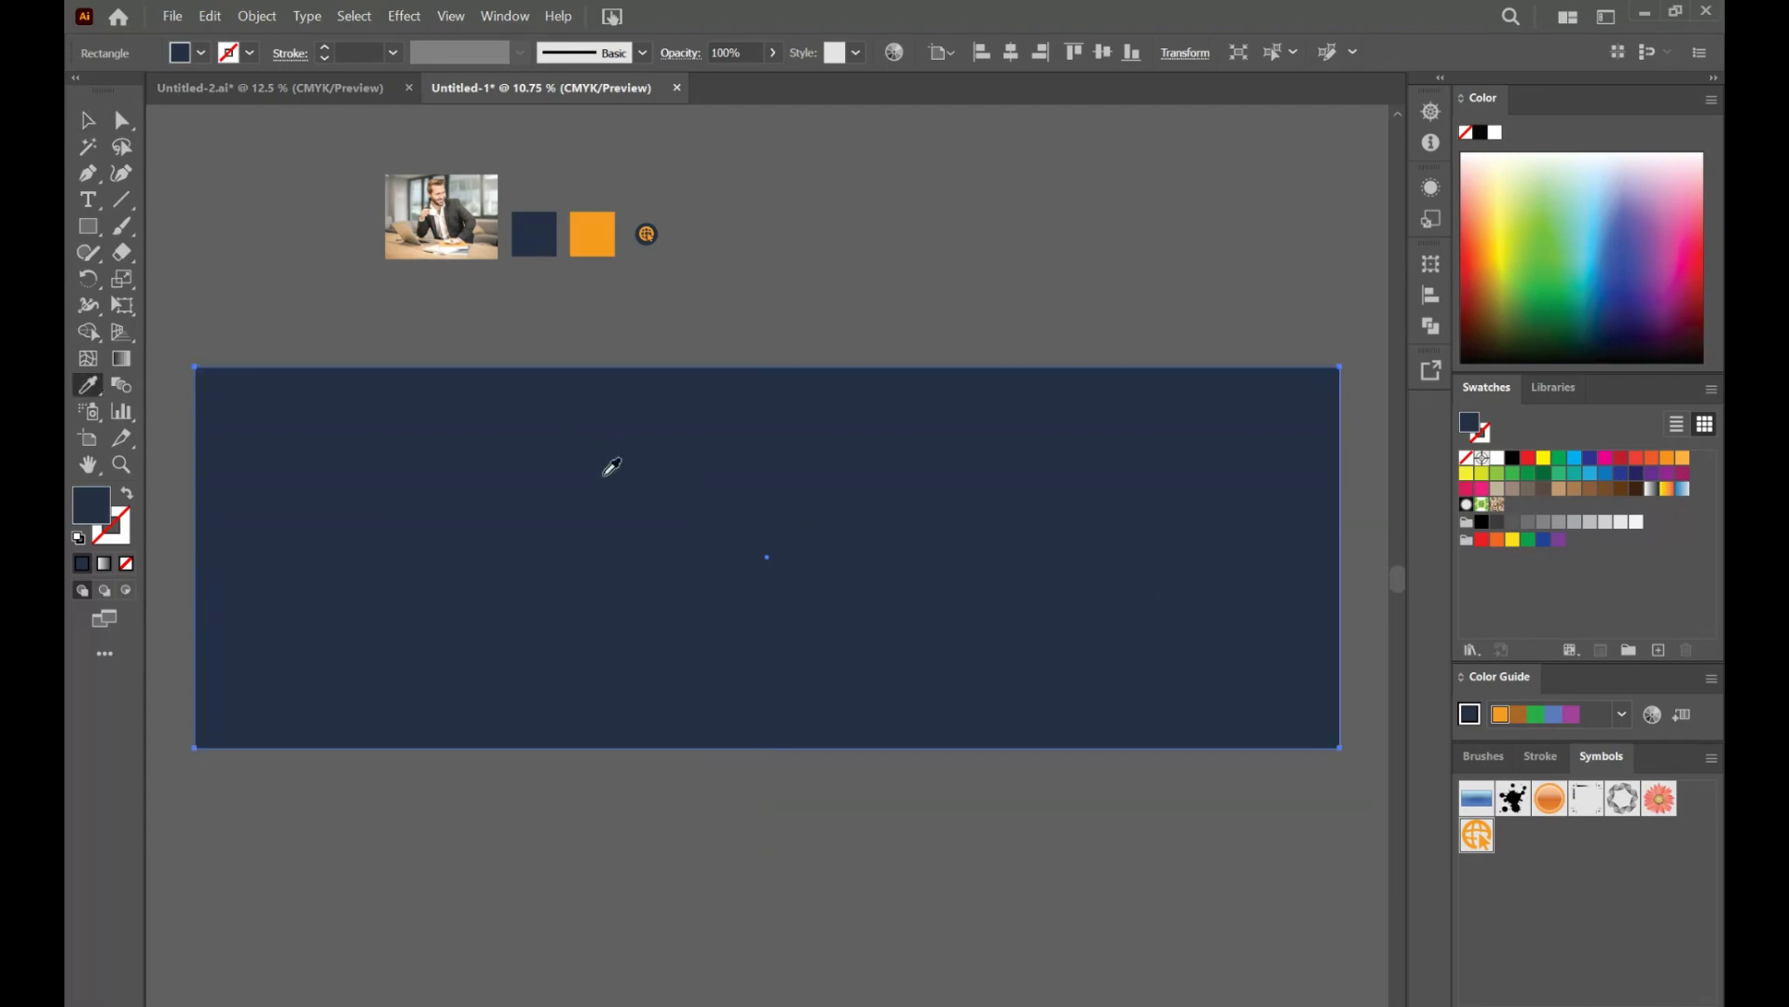
Fill the background rectangle white with the Eyedropper, then lock it with Object > Lock > Selection
left_click(1495, 132)
key("v")
left_click(256, 16)
mouse_move(275, 182)
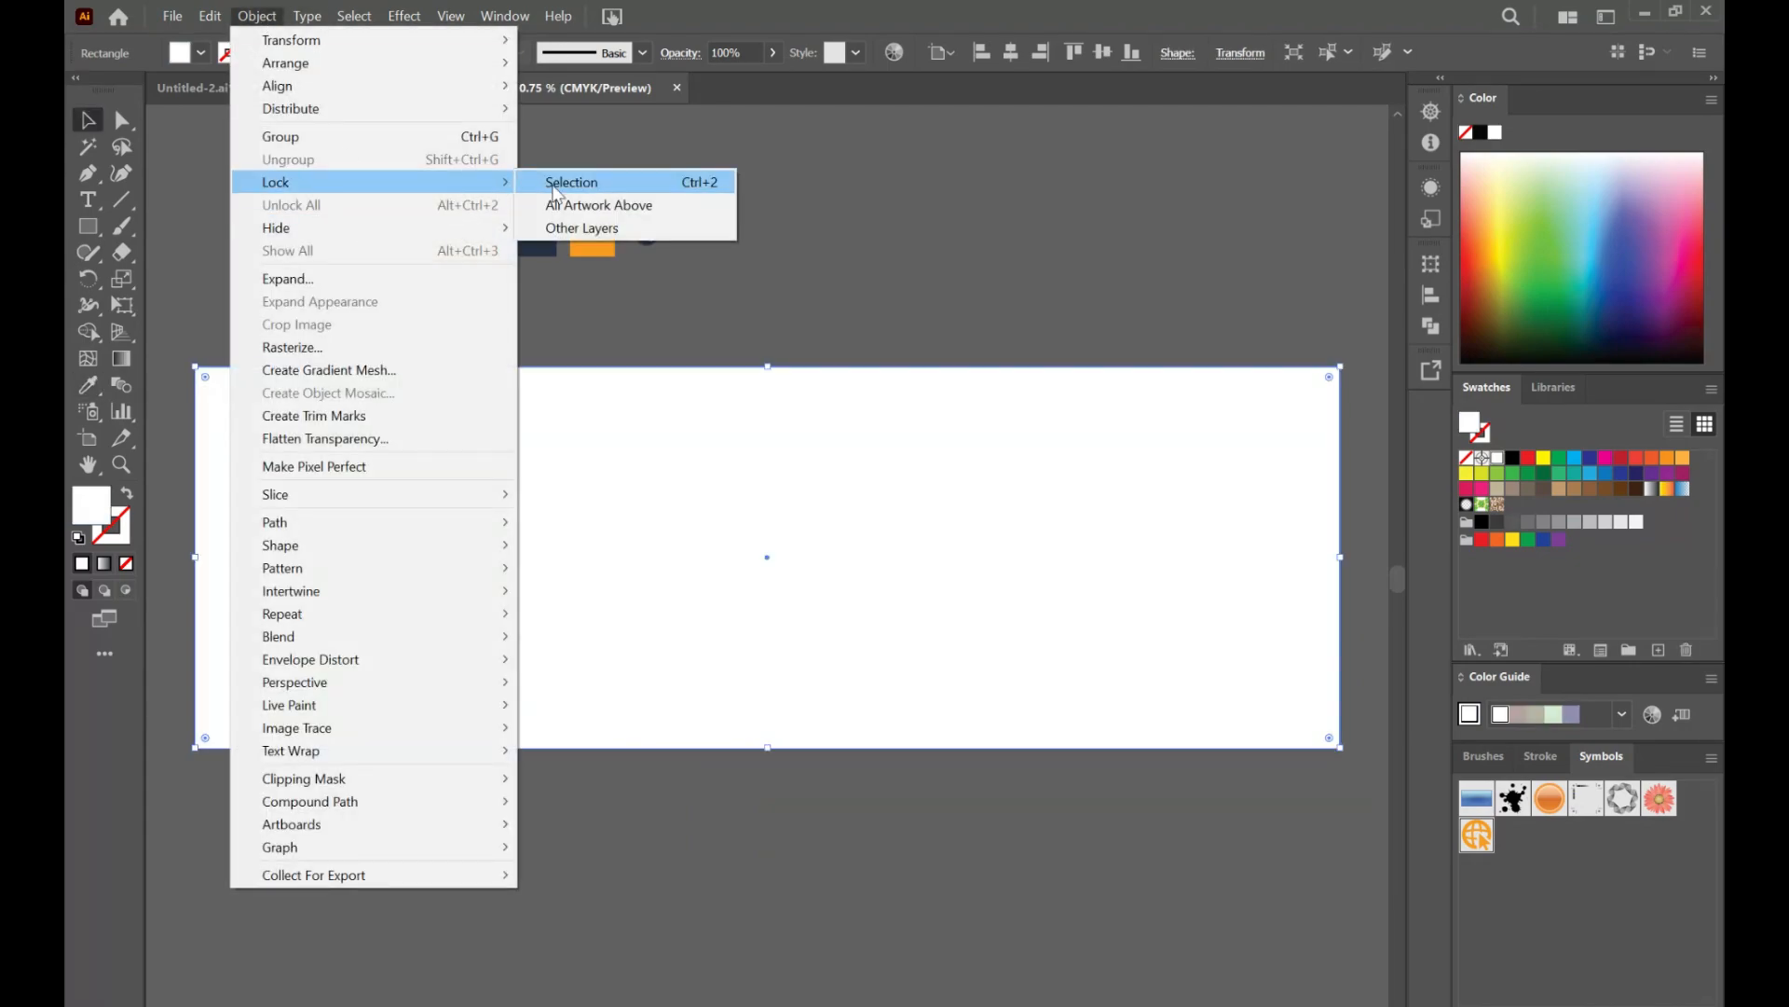
left_click(560, 182)
Create a 1.5 ft by 1.5 ft square and move it up and left
left_click(839, 548)
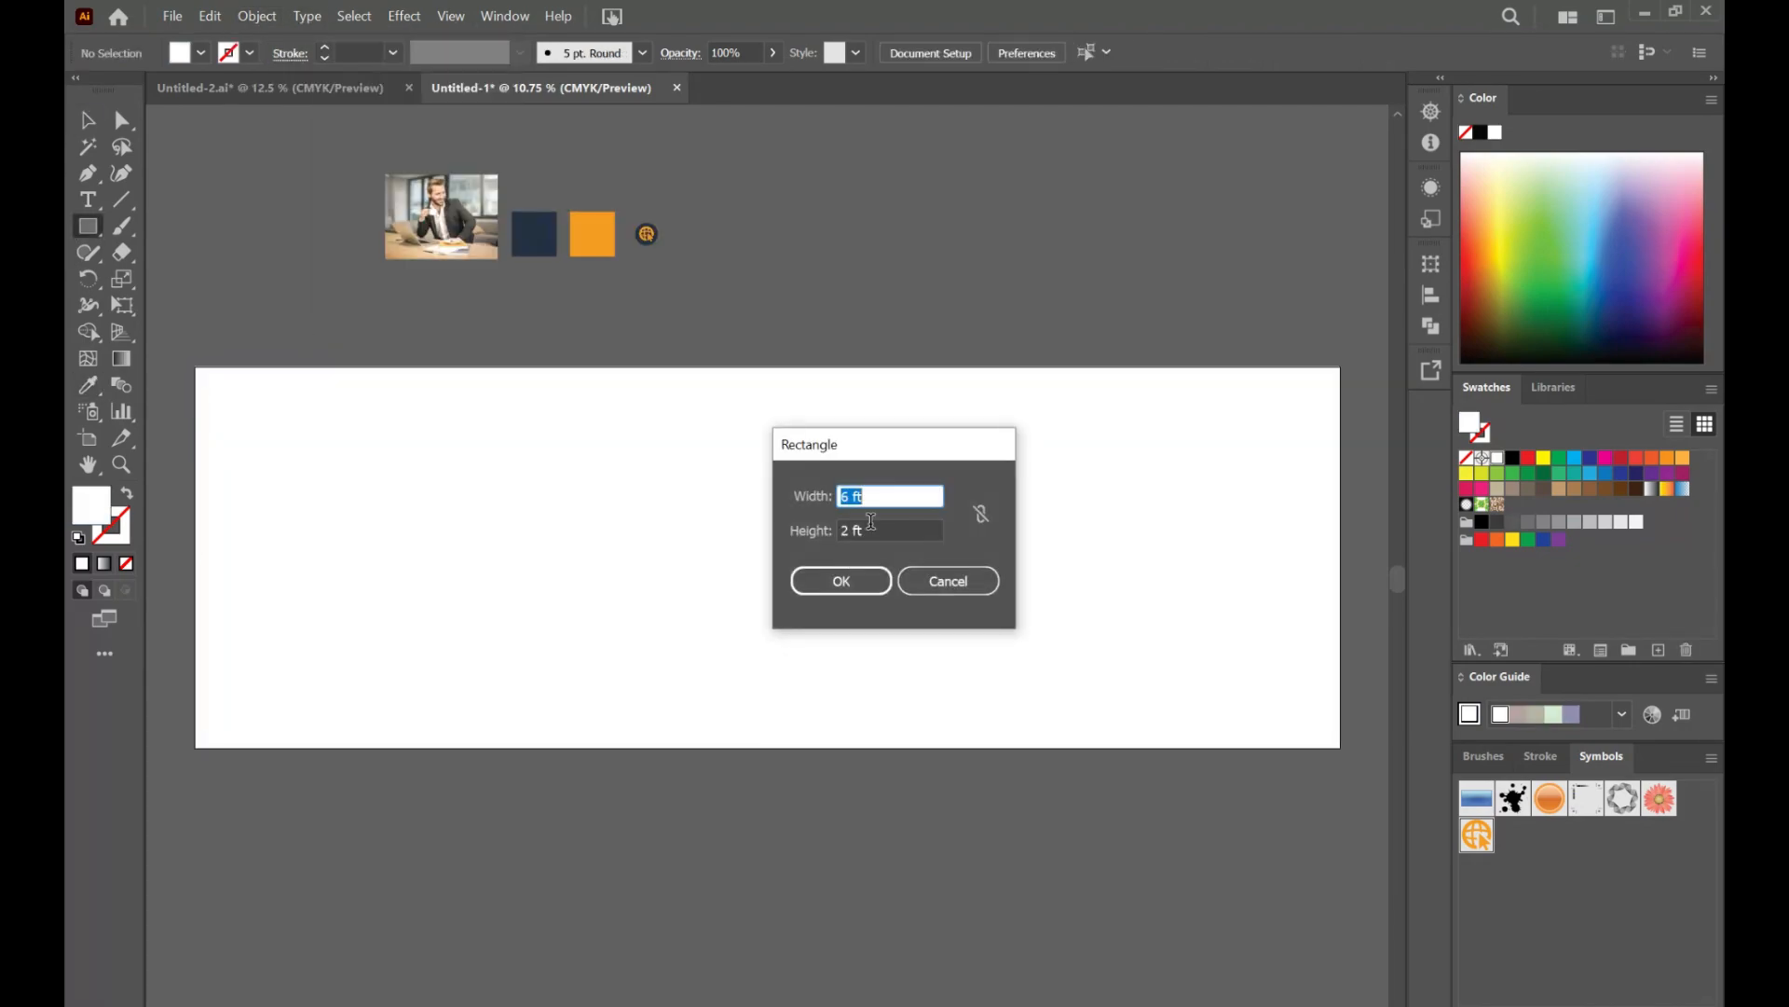
type("1.5")
left_click(864, 527)
type("1.5")
left_click(864, 581)
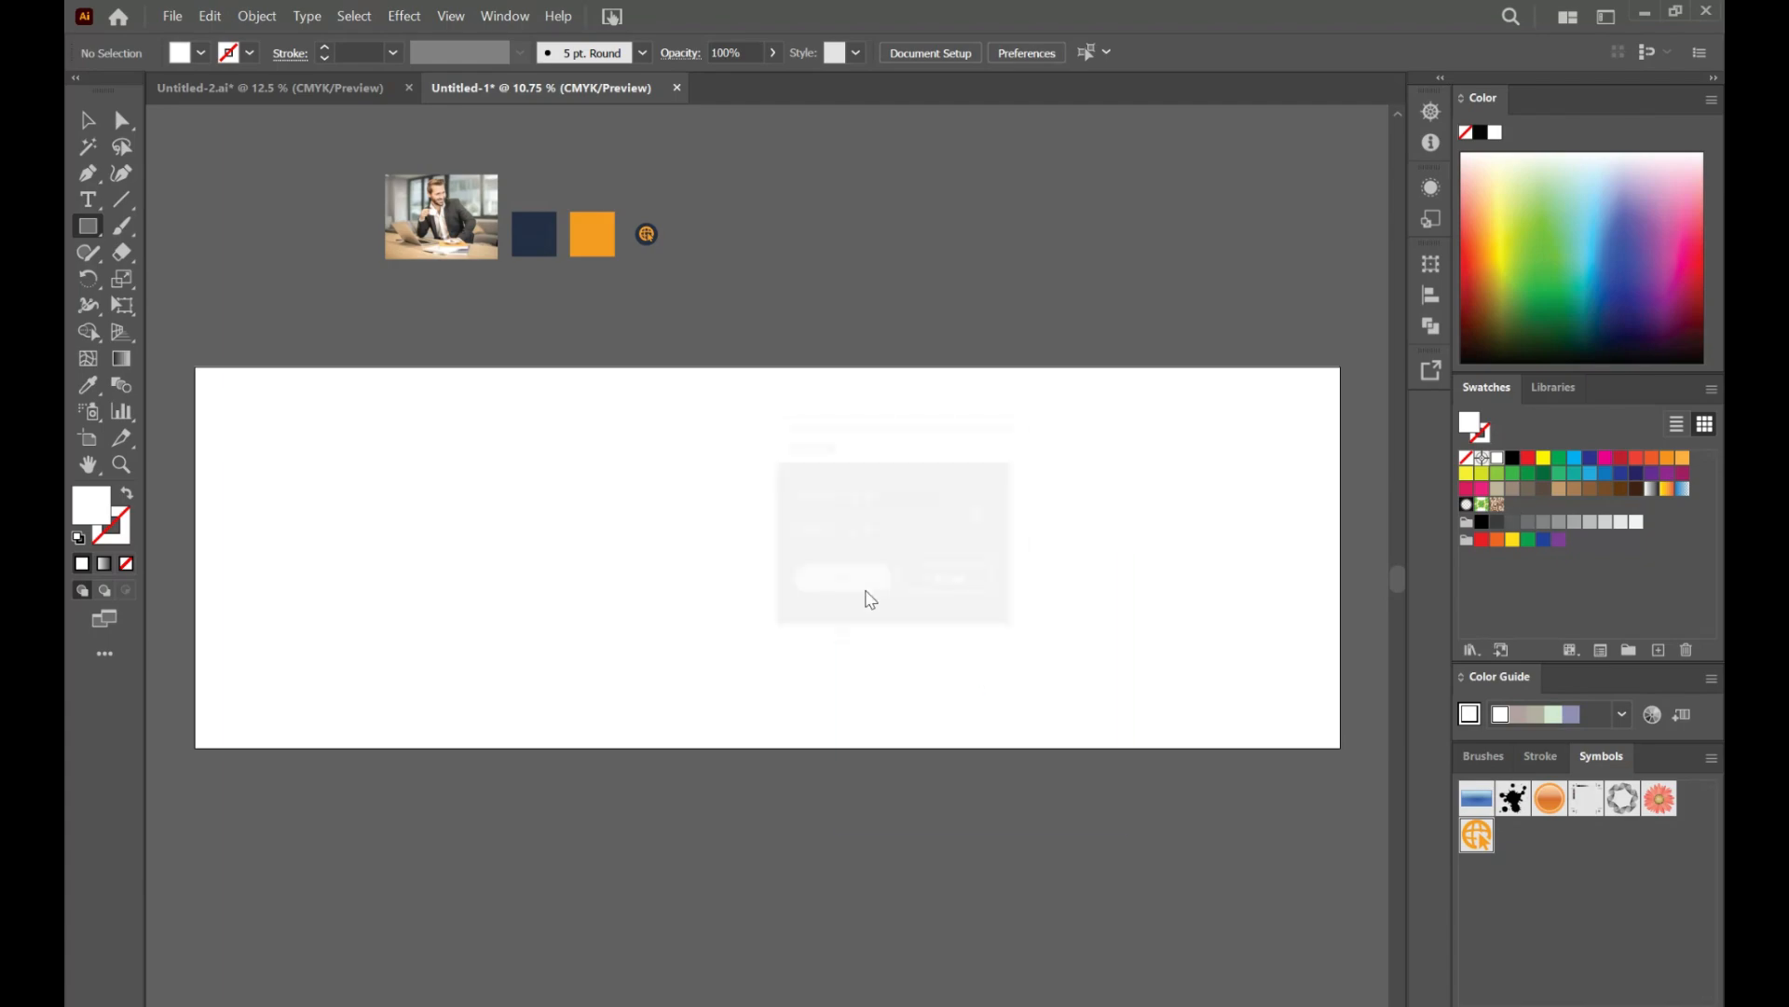
key("v")
mouse_move(1033, 658)
left_mouse_down()
mouse_move(814, 559)
mouse_move(785, 522)
left_mouse_up()
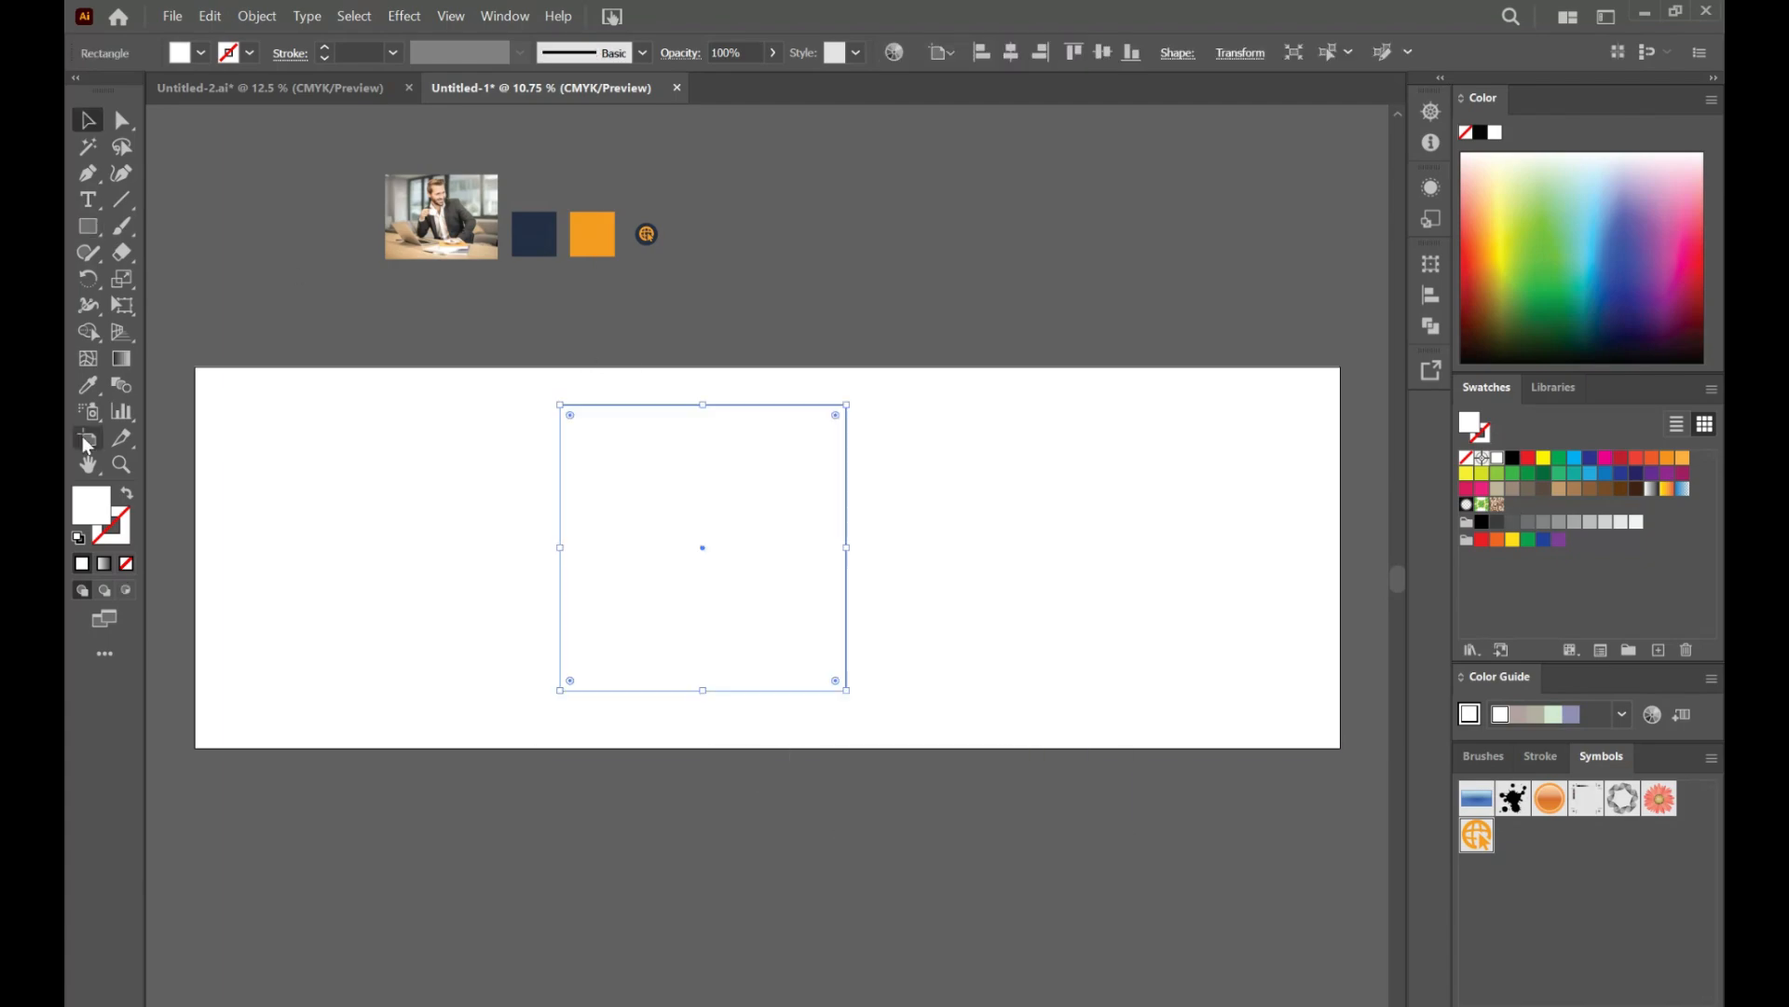
Fill the square orange, centre it, and round three corners into a teardrop
left_click(88, 384)
left_click(592, 234)
key("v")
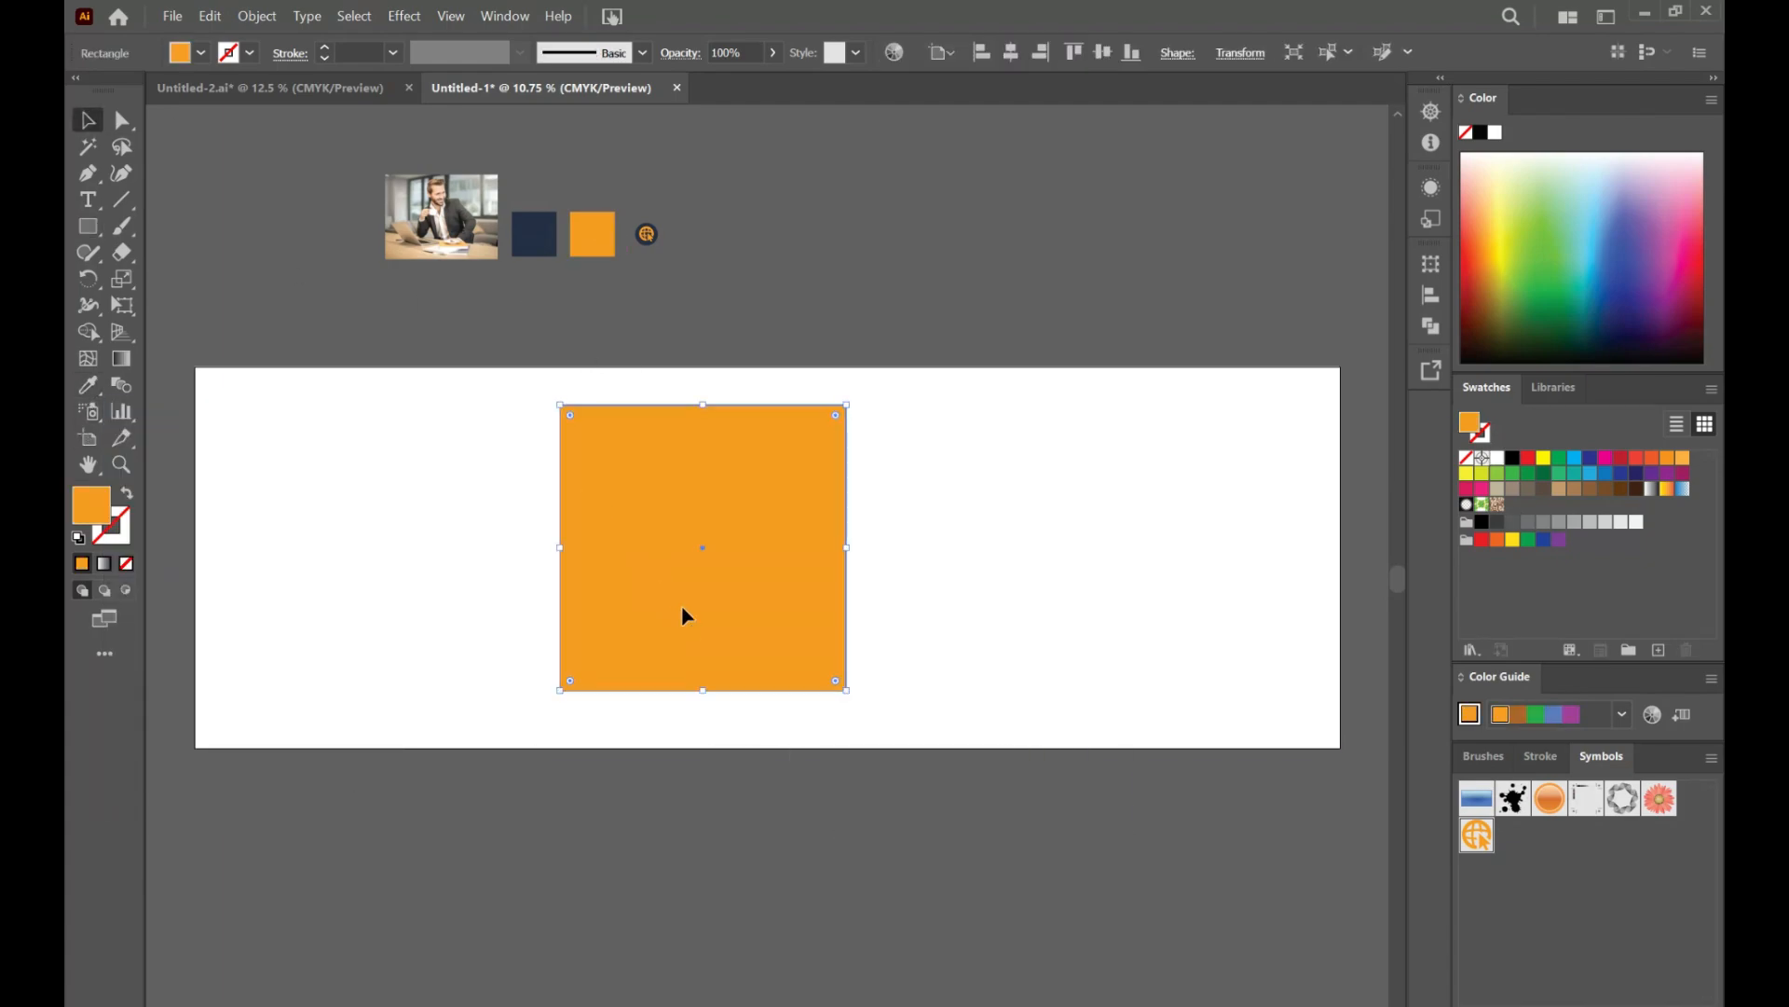
left_click_drag(681, 606, 742, 610)
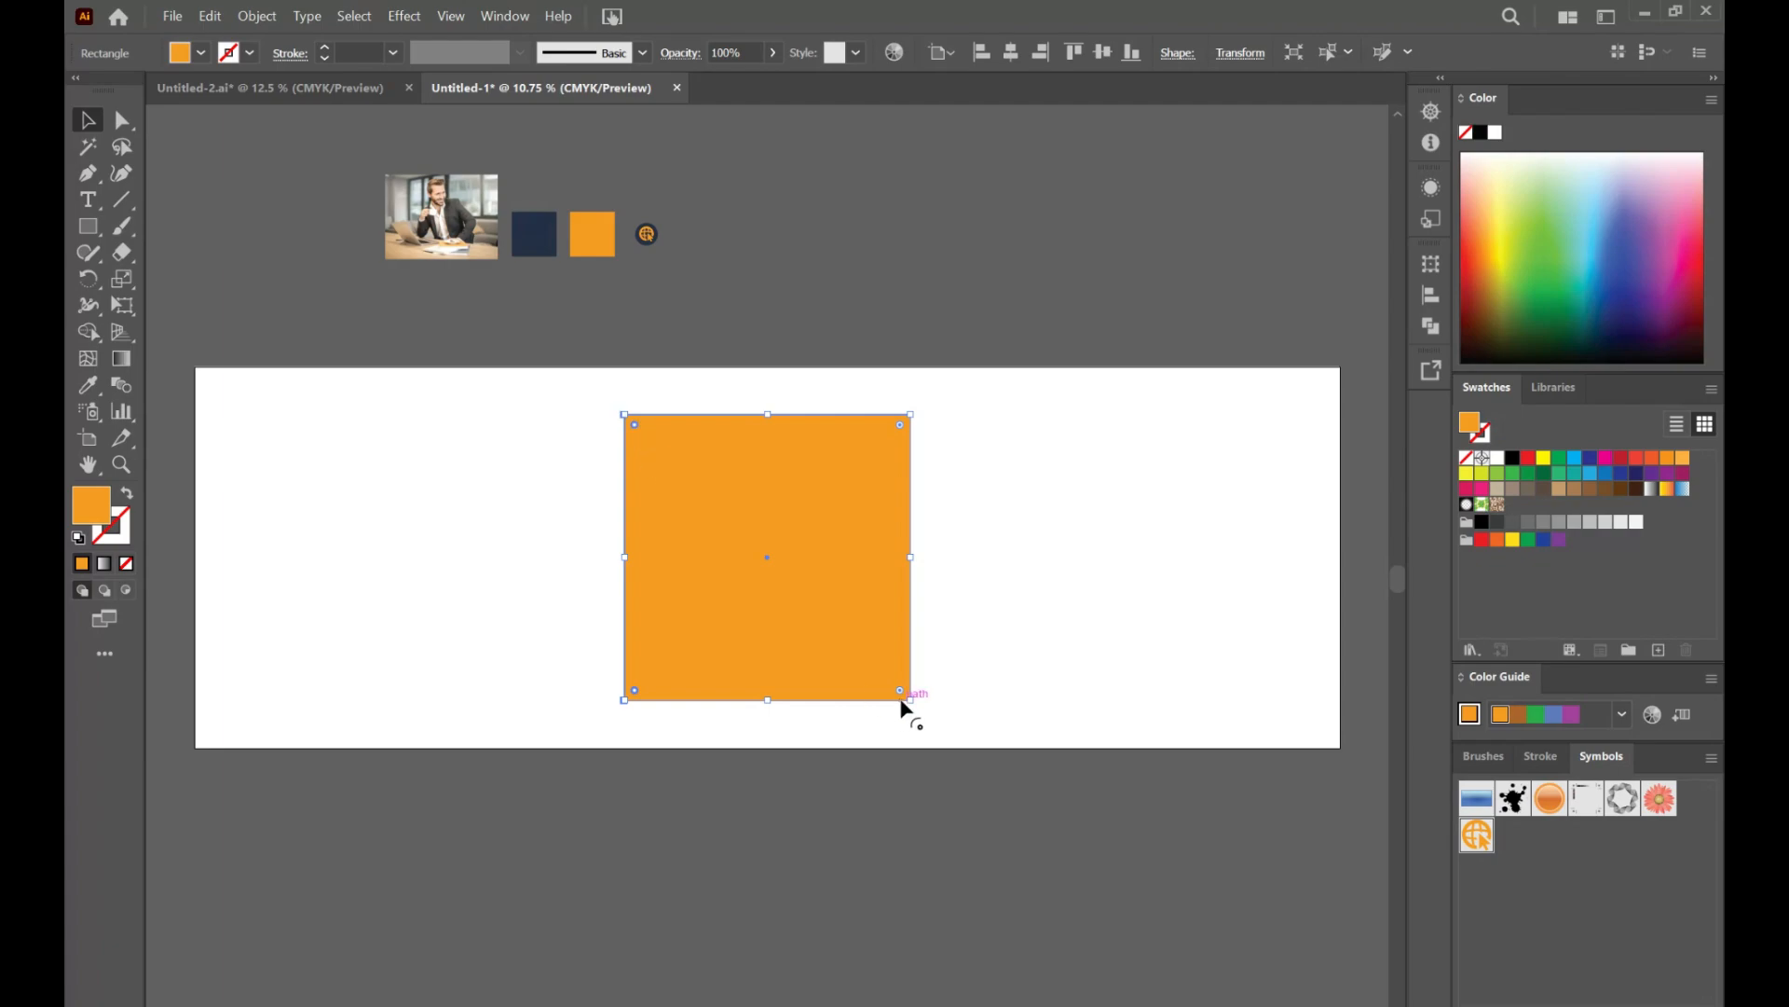
left_click_drag(653, 686, 774, 559)
left_click(790, 306)
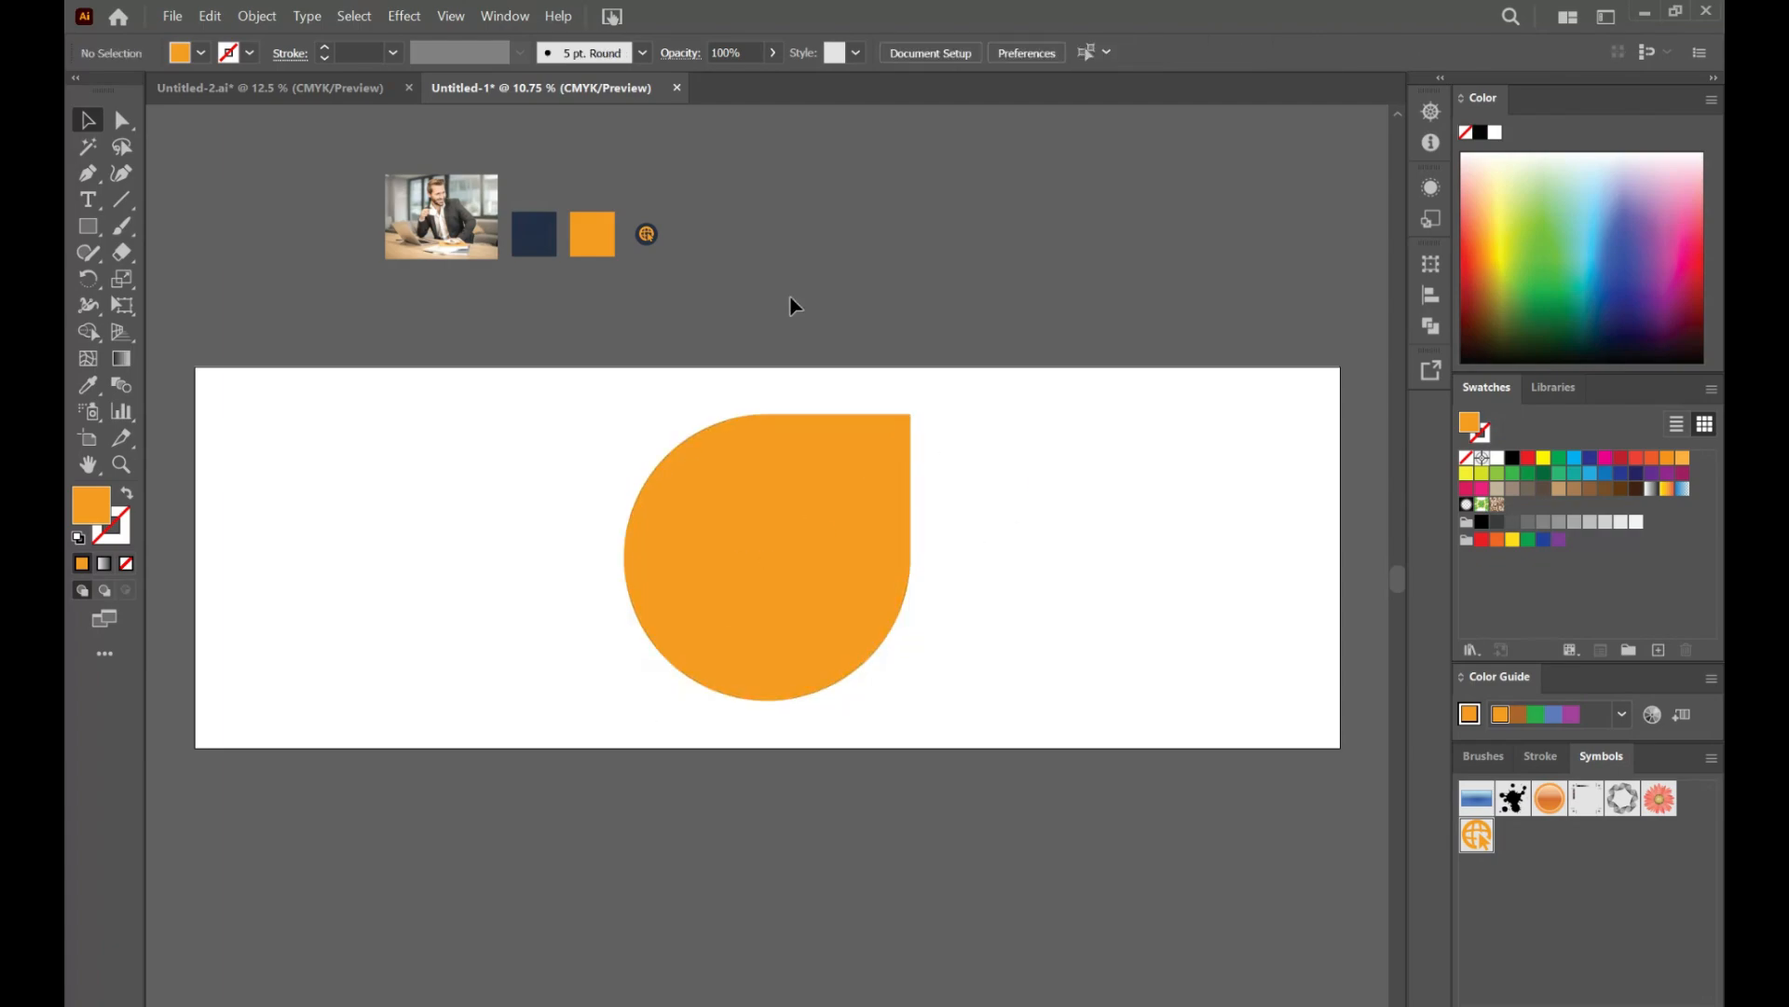
Draw a light grey circle inside the orange teardrop
left_click_drag(88, 226, 172, 276)
left_click_drag(782, 601, 900, 689)
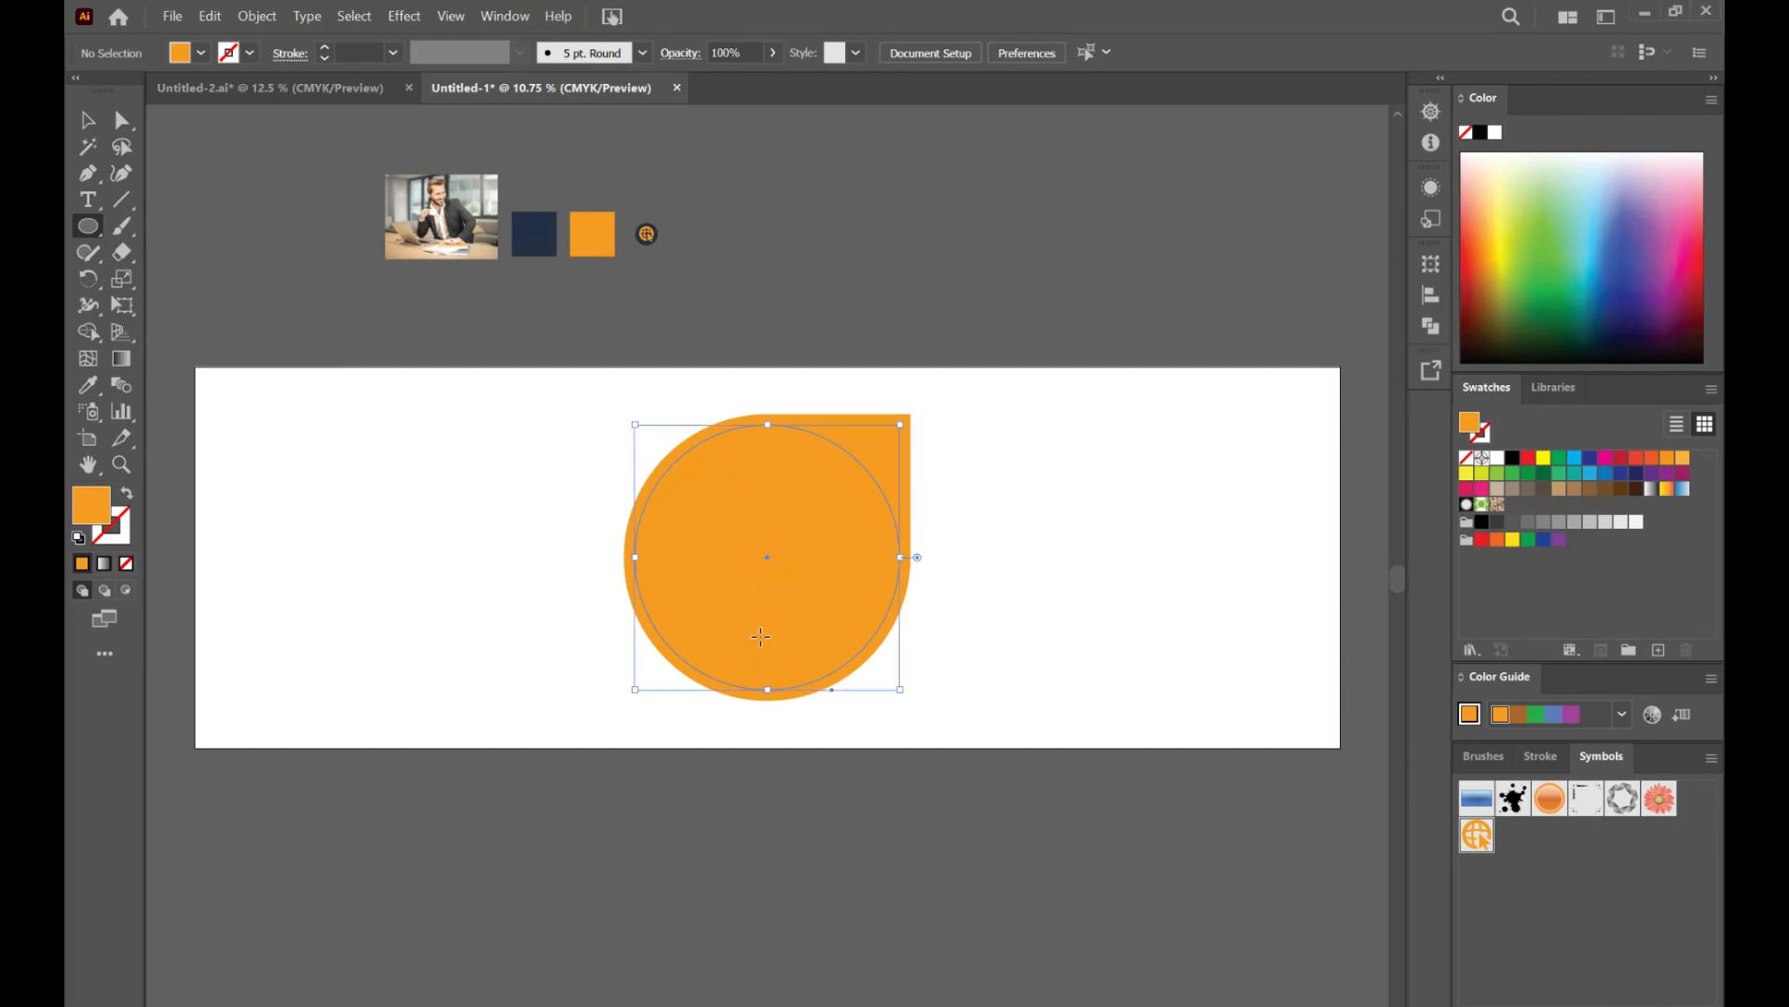
left_click(1496, 133)
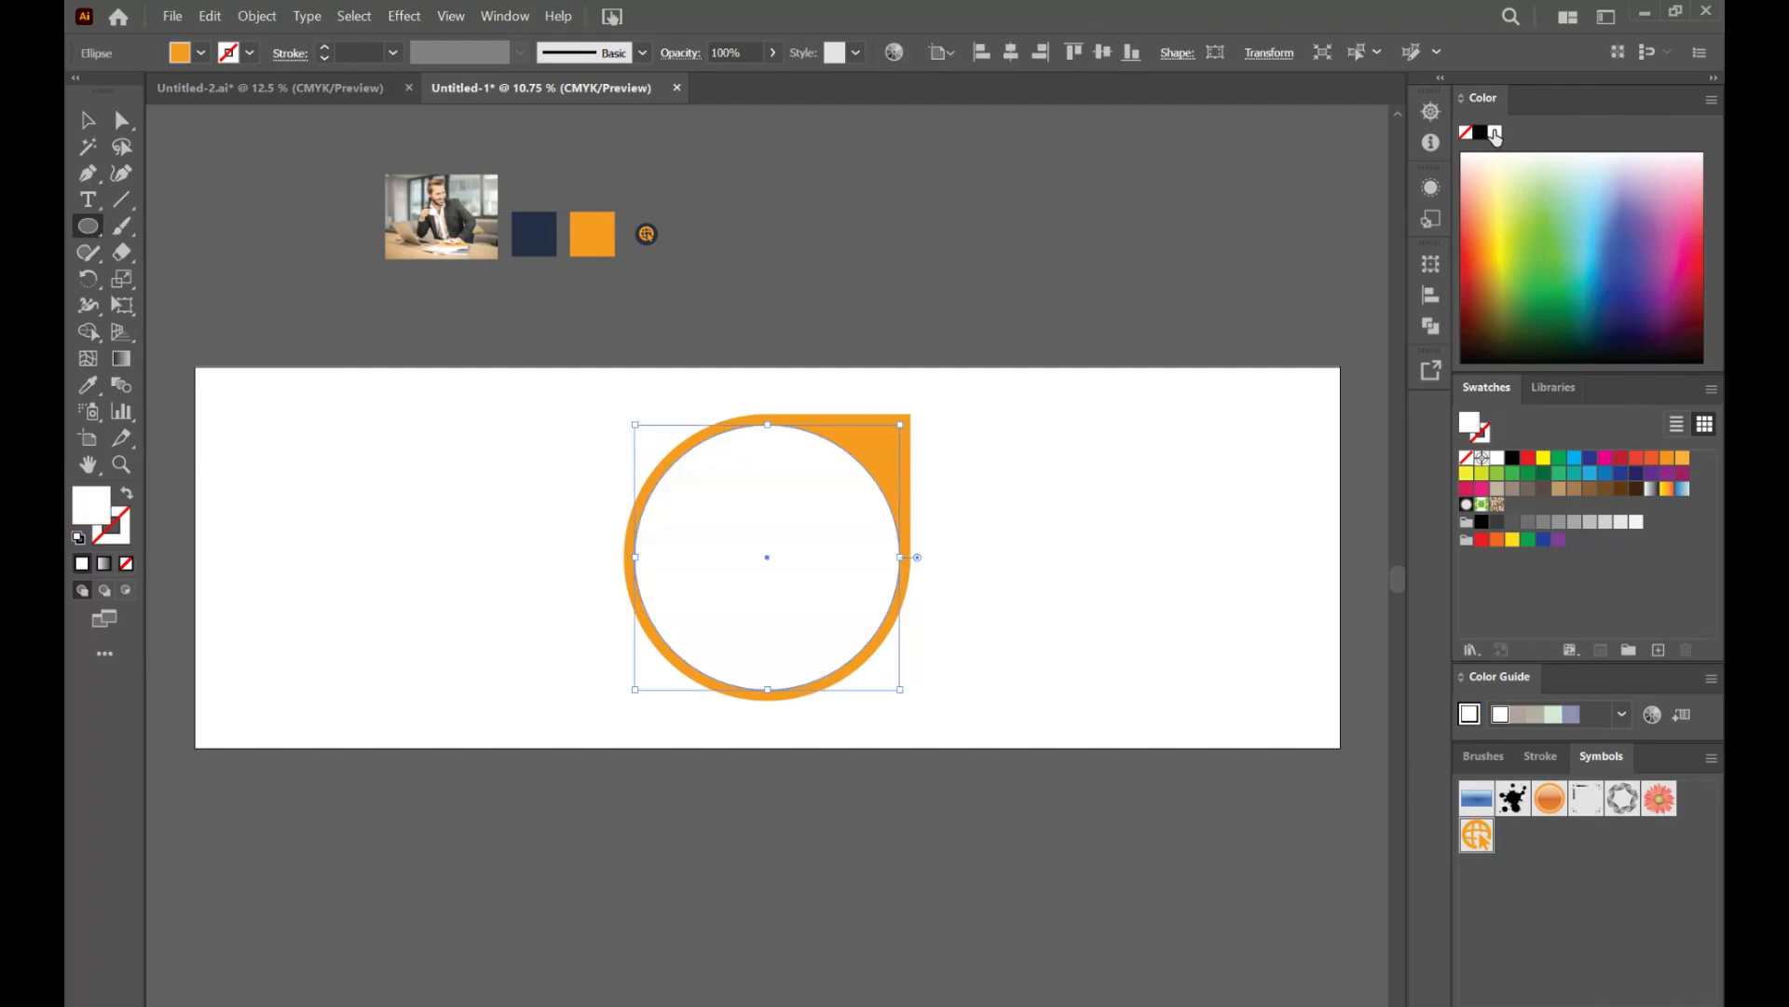
left_click(1621, 524)
key("v")
Paste a slightly smaller copy of the circle in front and fill it navy
key("ctrl+shift+b")
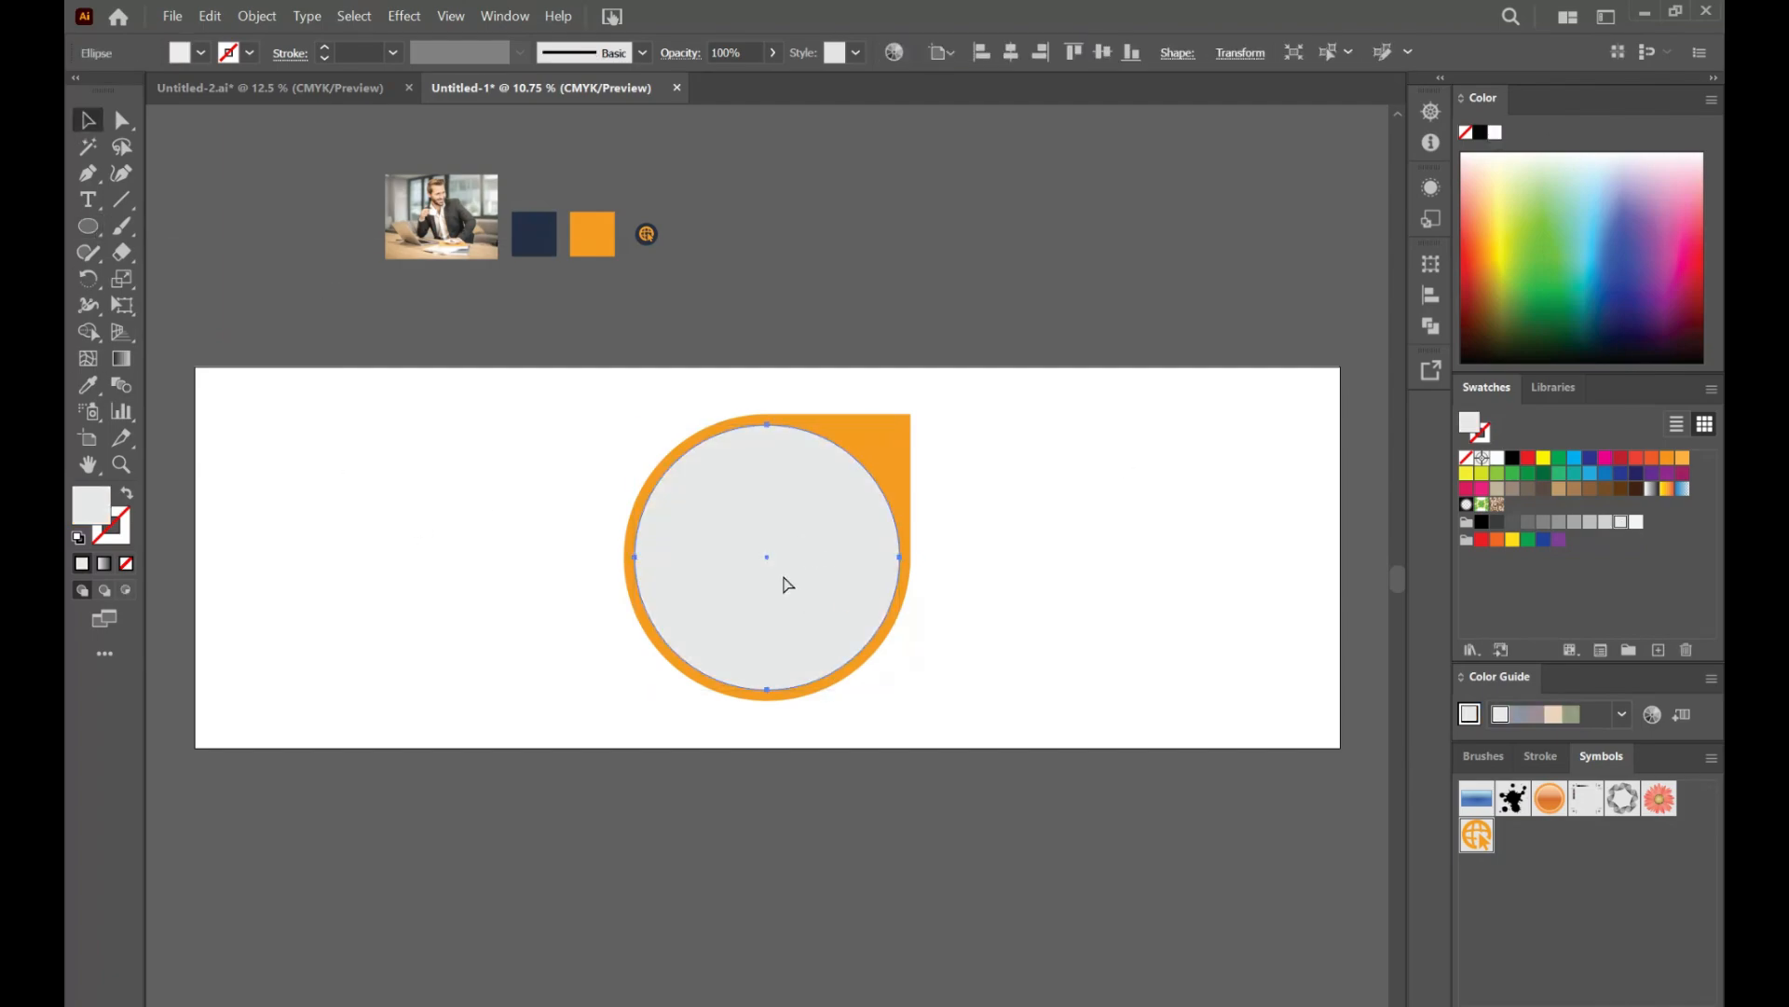
key("ctrl+shift+b")
left_click_drag(902, 694, 895, 683)
key("i")
left_click(516, 238)
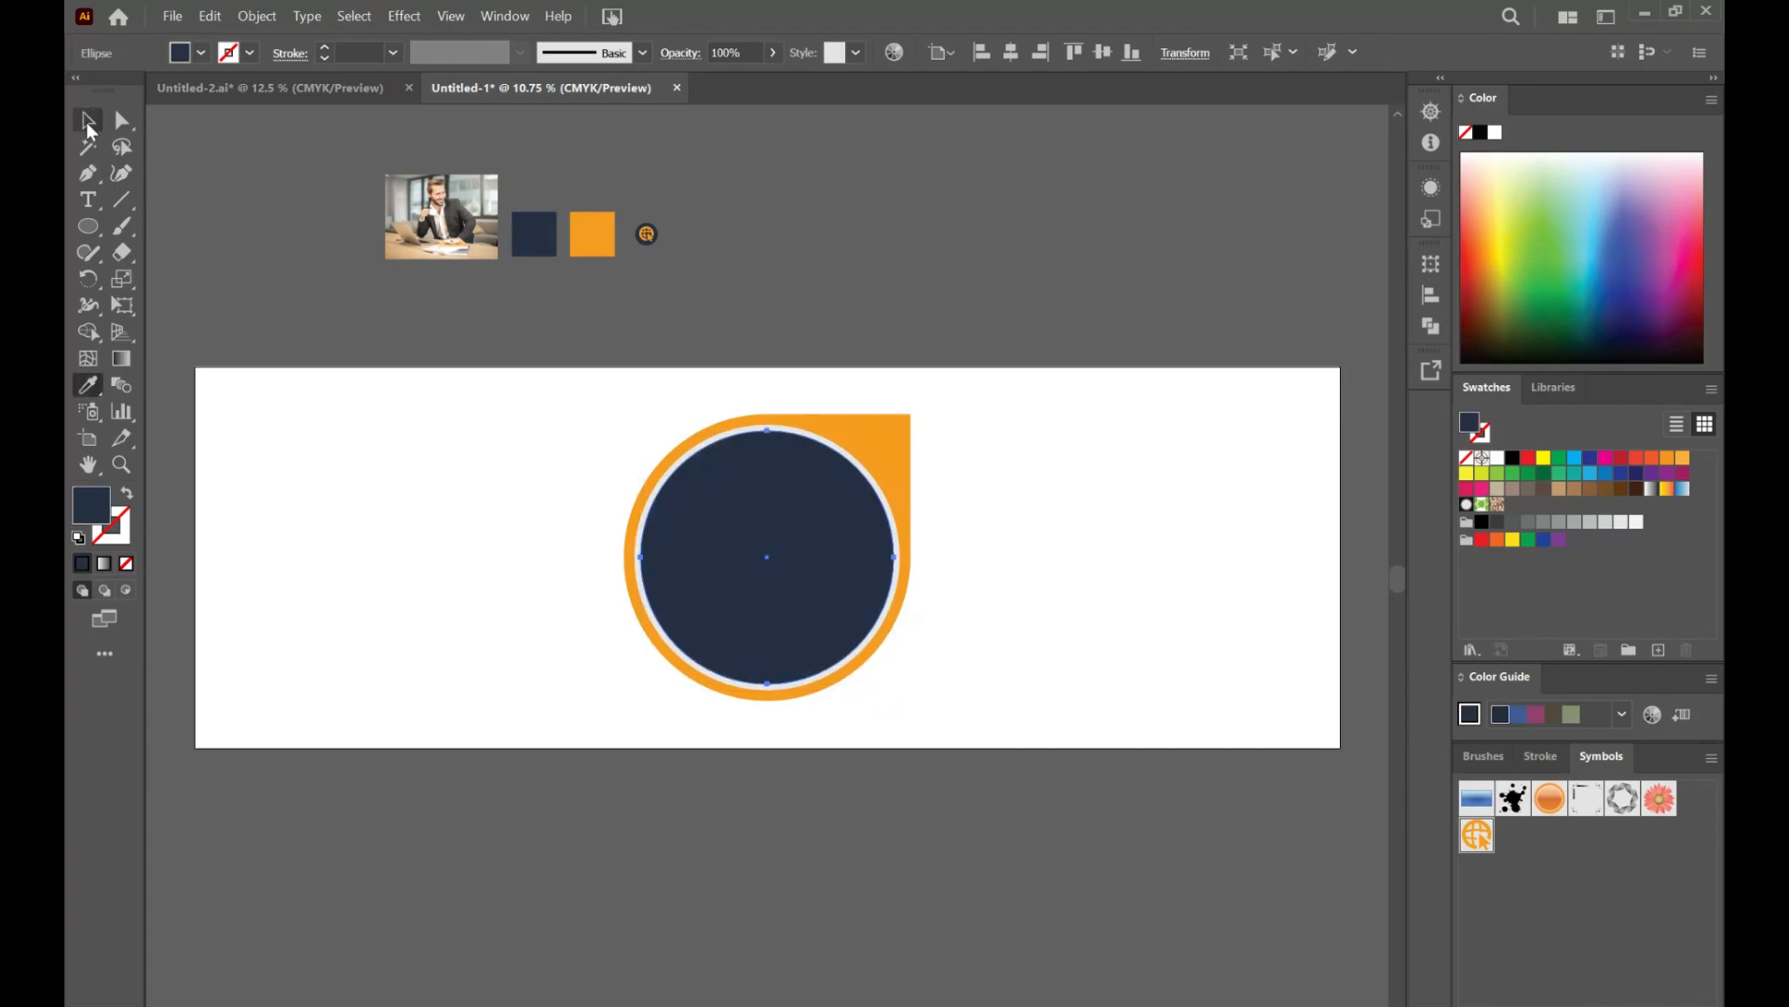
left_click(87, 123)
left_click(998, 320)
Draw a navy rectangle from the banner's left edge and round its top-right corner
left_click_drag(87, 225, 251, 225)
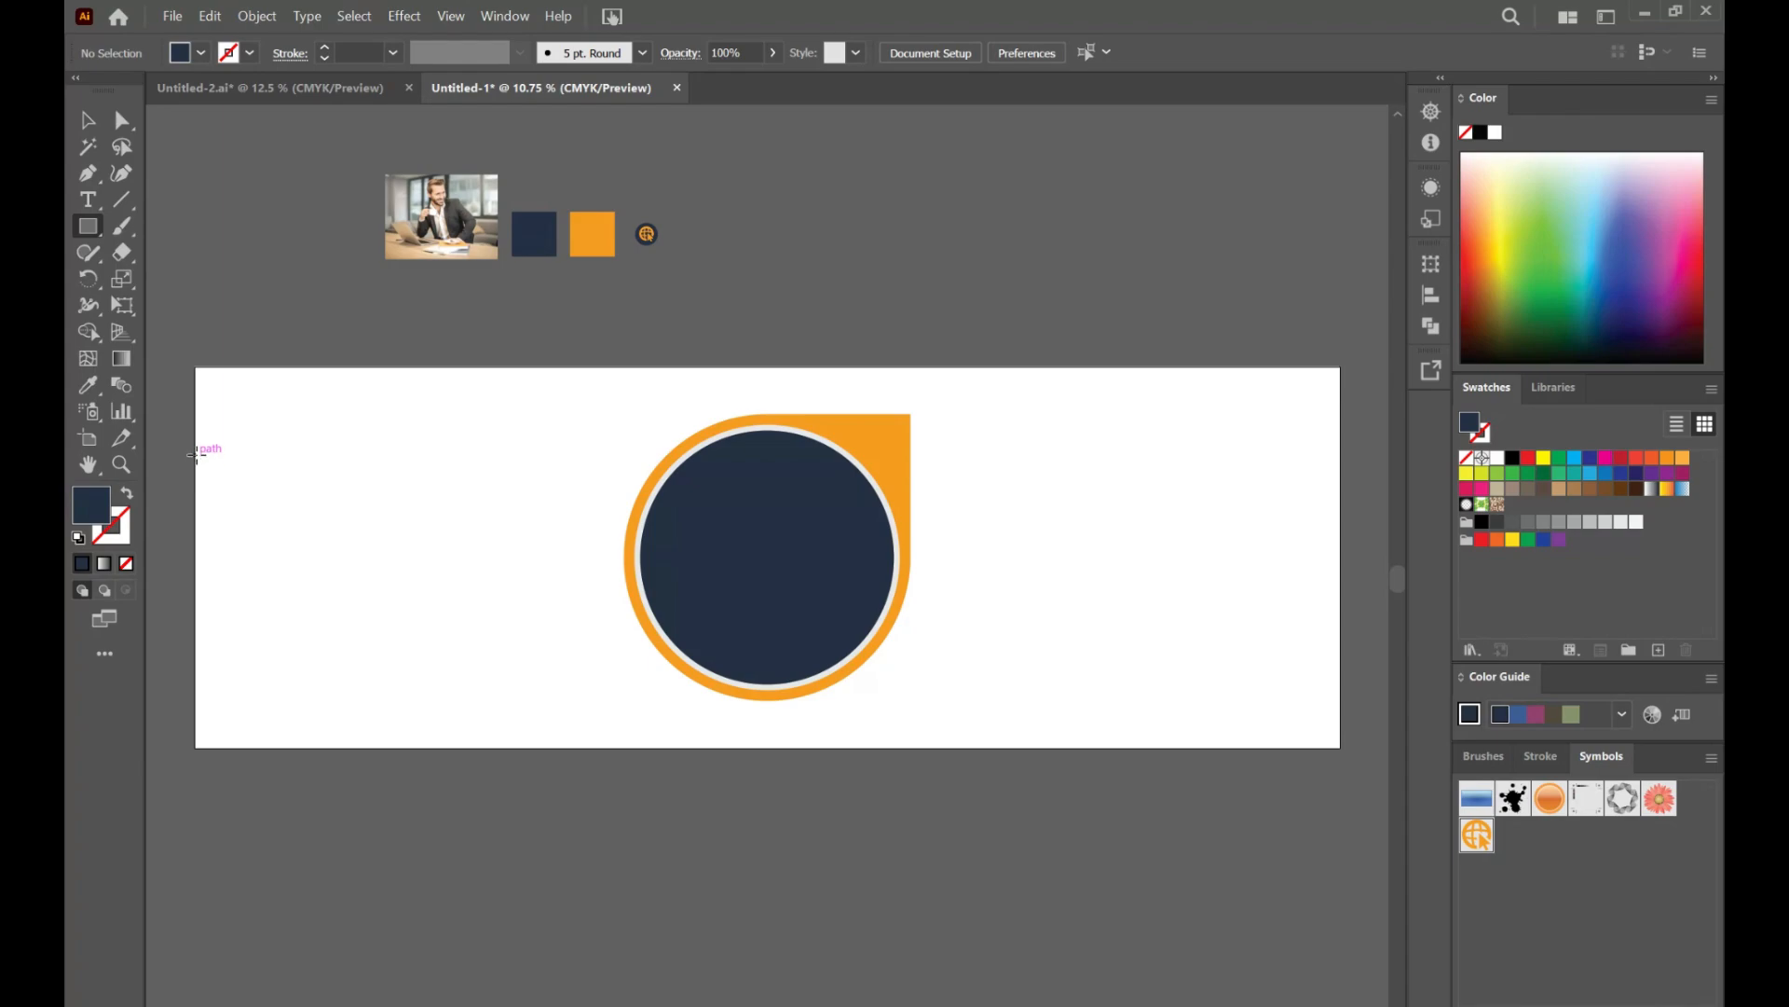
left_click_drag(196, 455, 624, 664)
key("v")
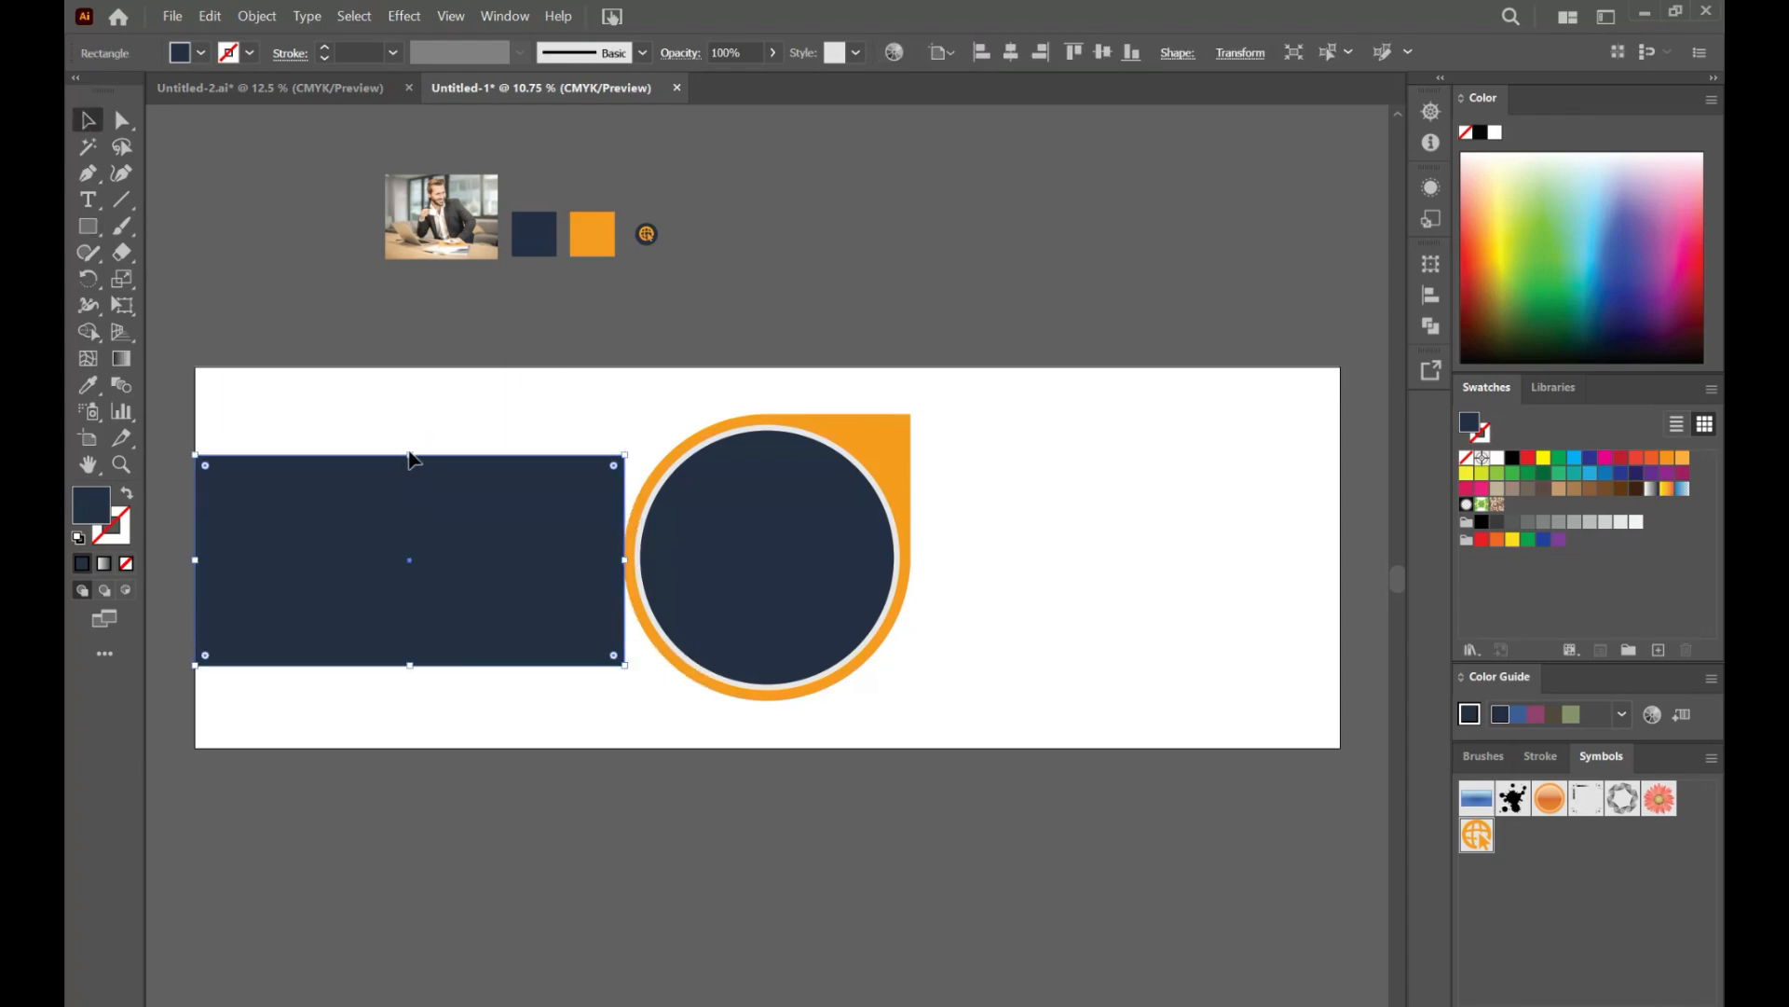
left_click_drag(409, 457, 408, 440)
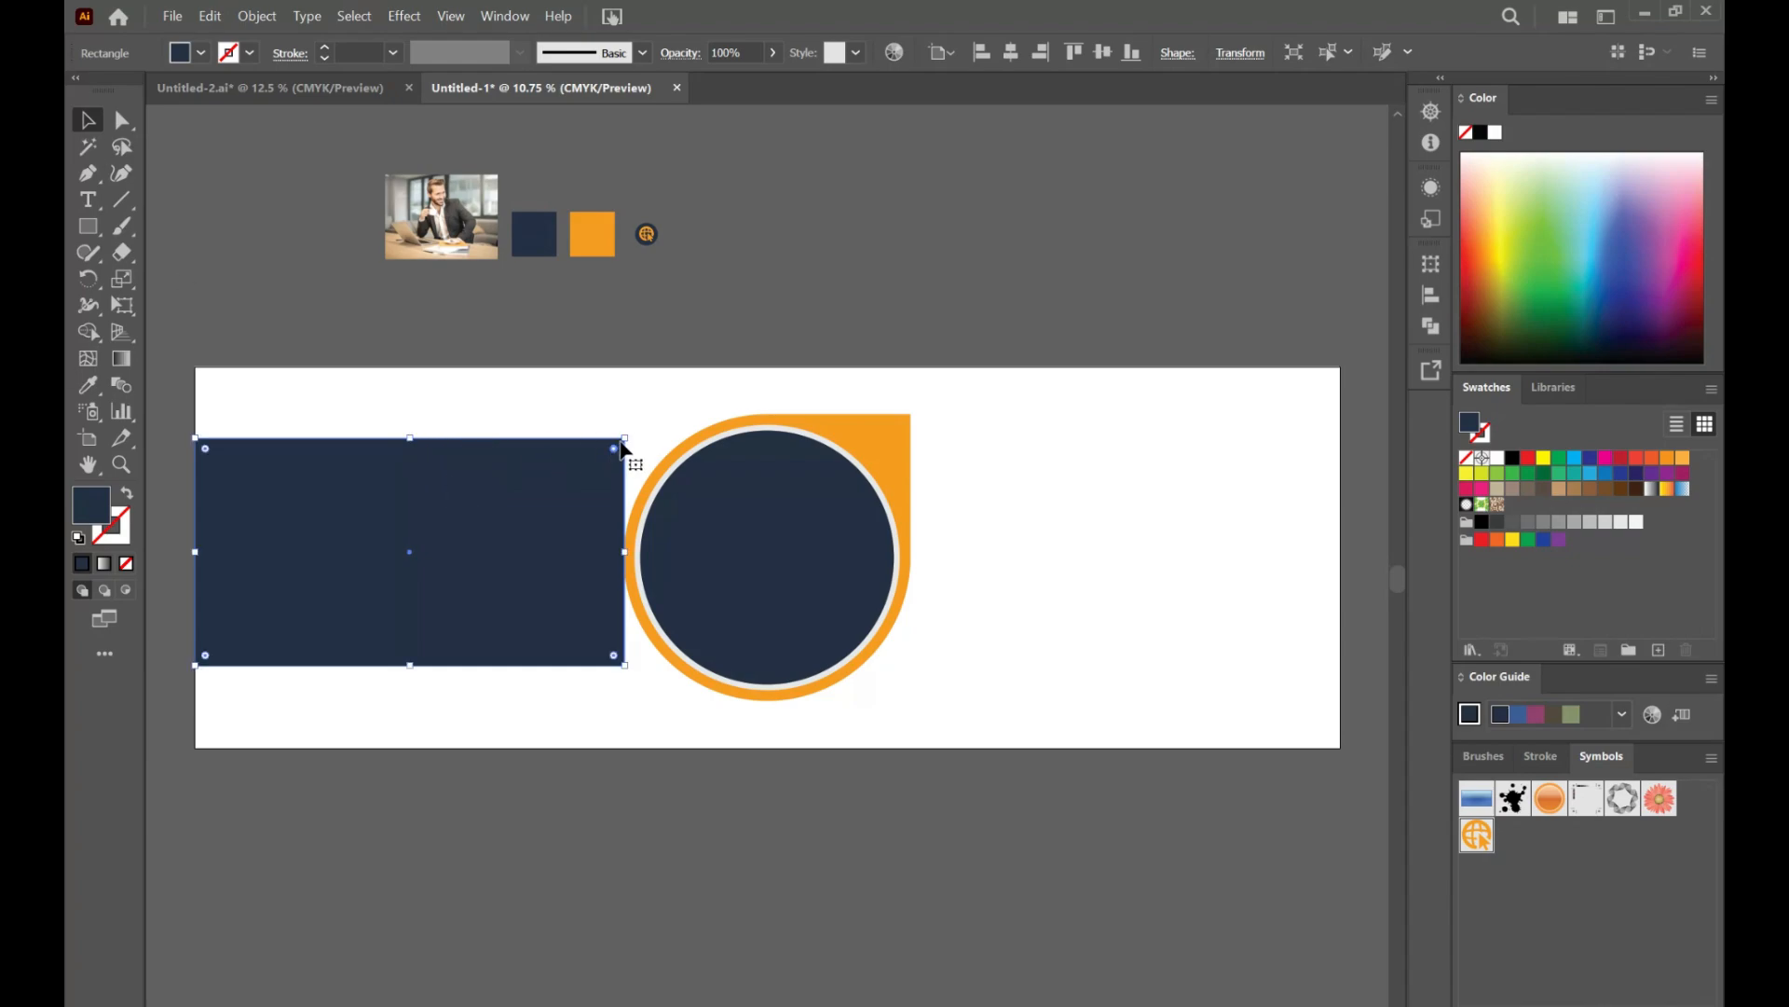
left_click_drag(622, 451, 475, 507)
Add a second, taller rectangle along the lower band under the circle
key("ctrl+shift+a")
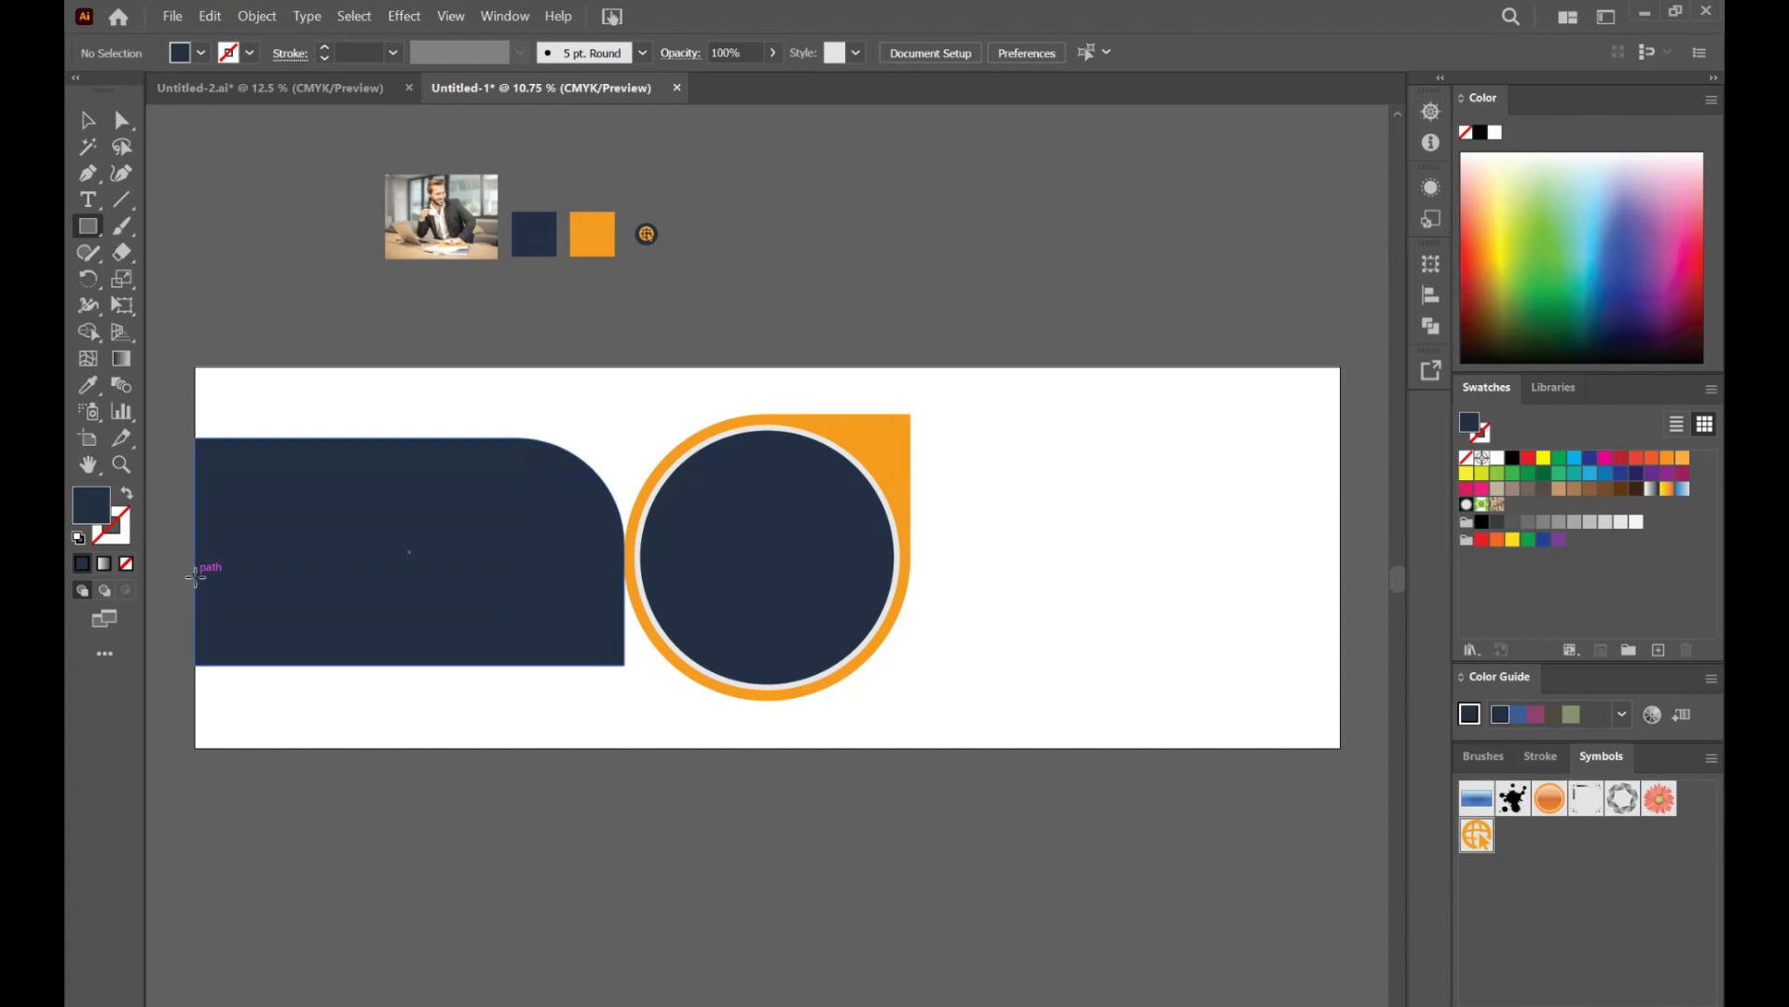
left_click_drag(196, 577, 684, 666)
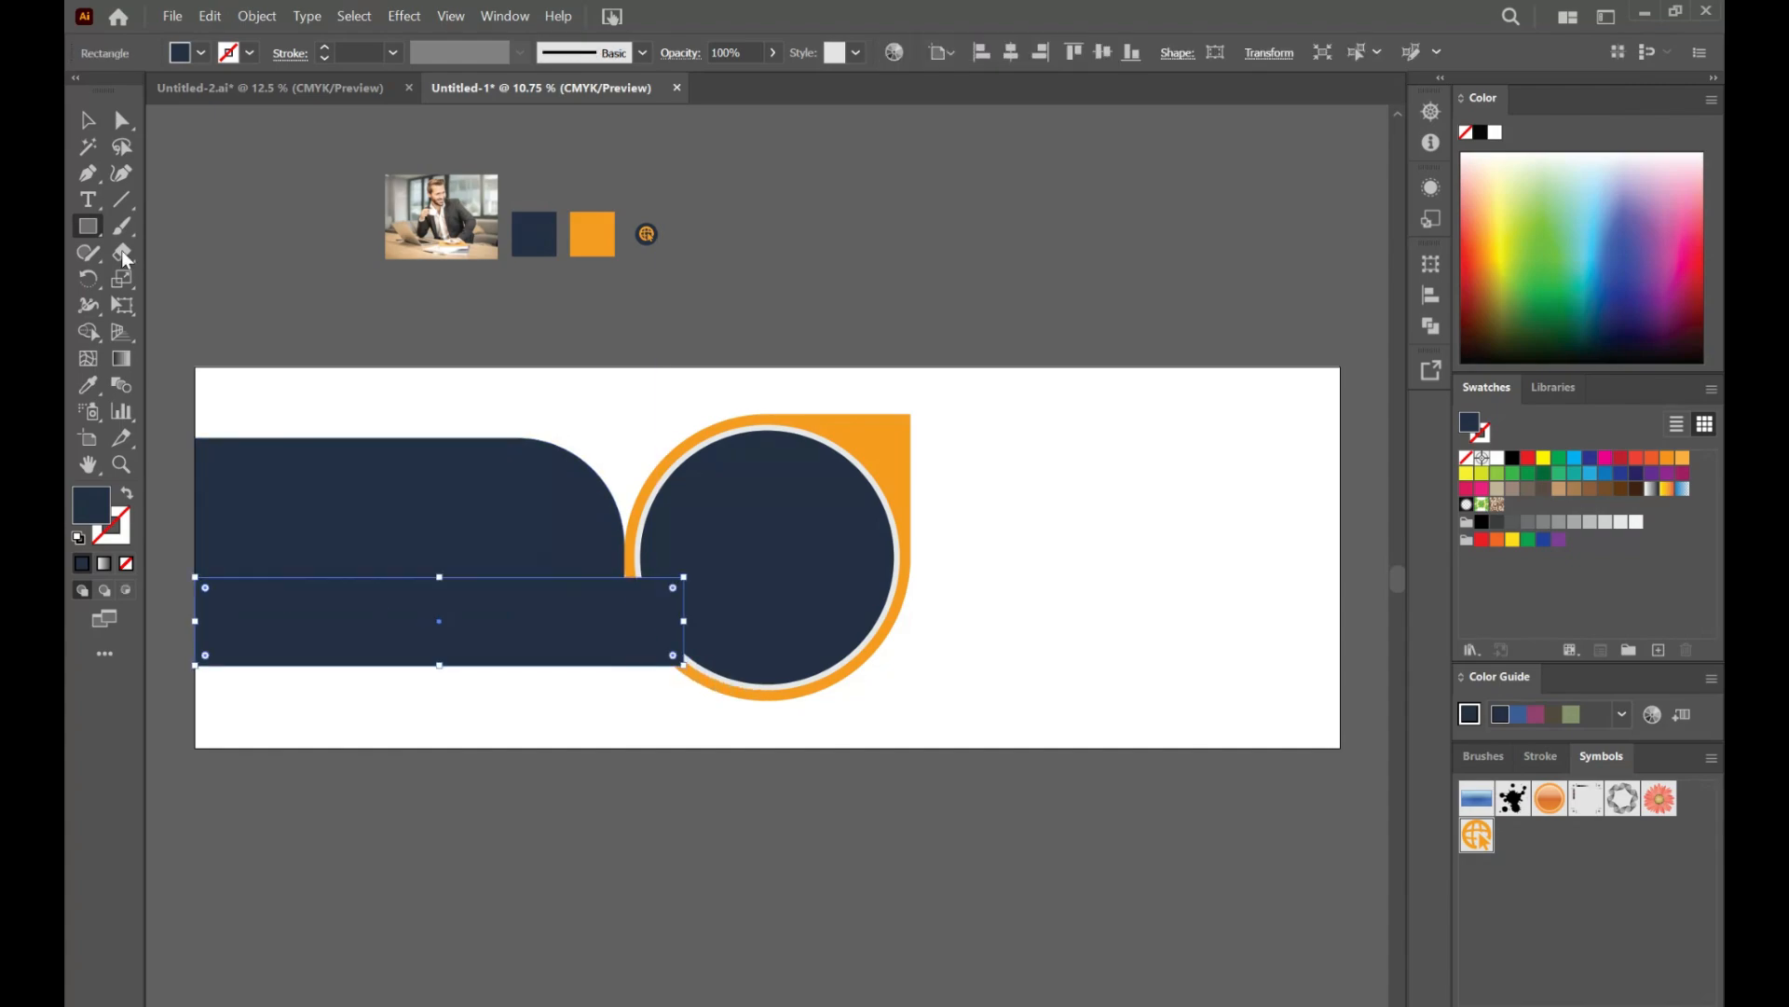
key("v")
scroll(981, 664, "up", 1)
scroll(981, 664, "up", 1)
scroll(938, 665, "left", 2)
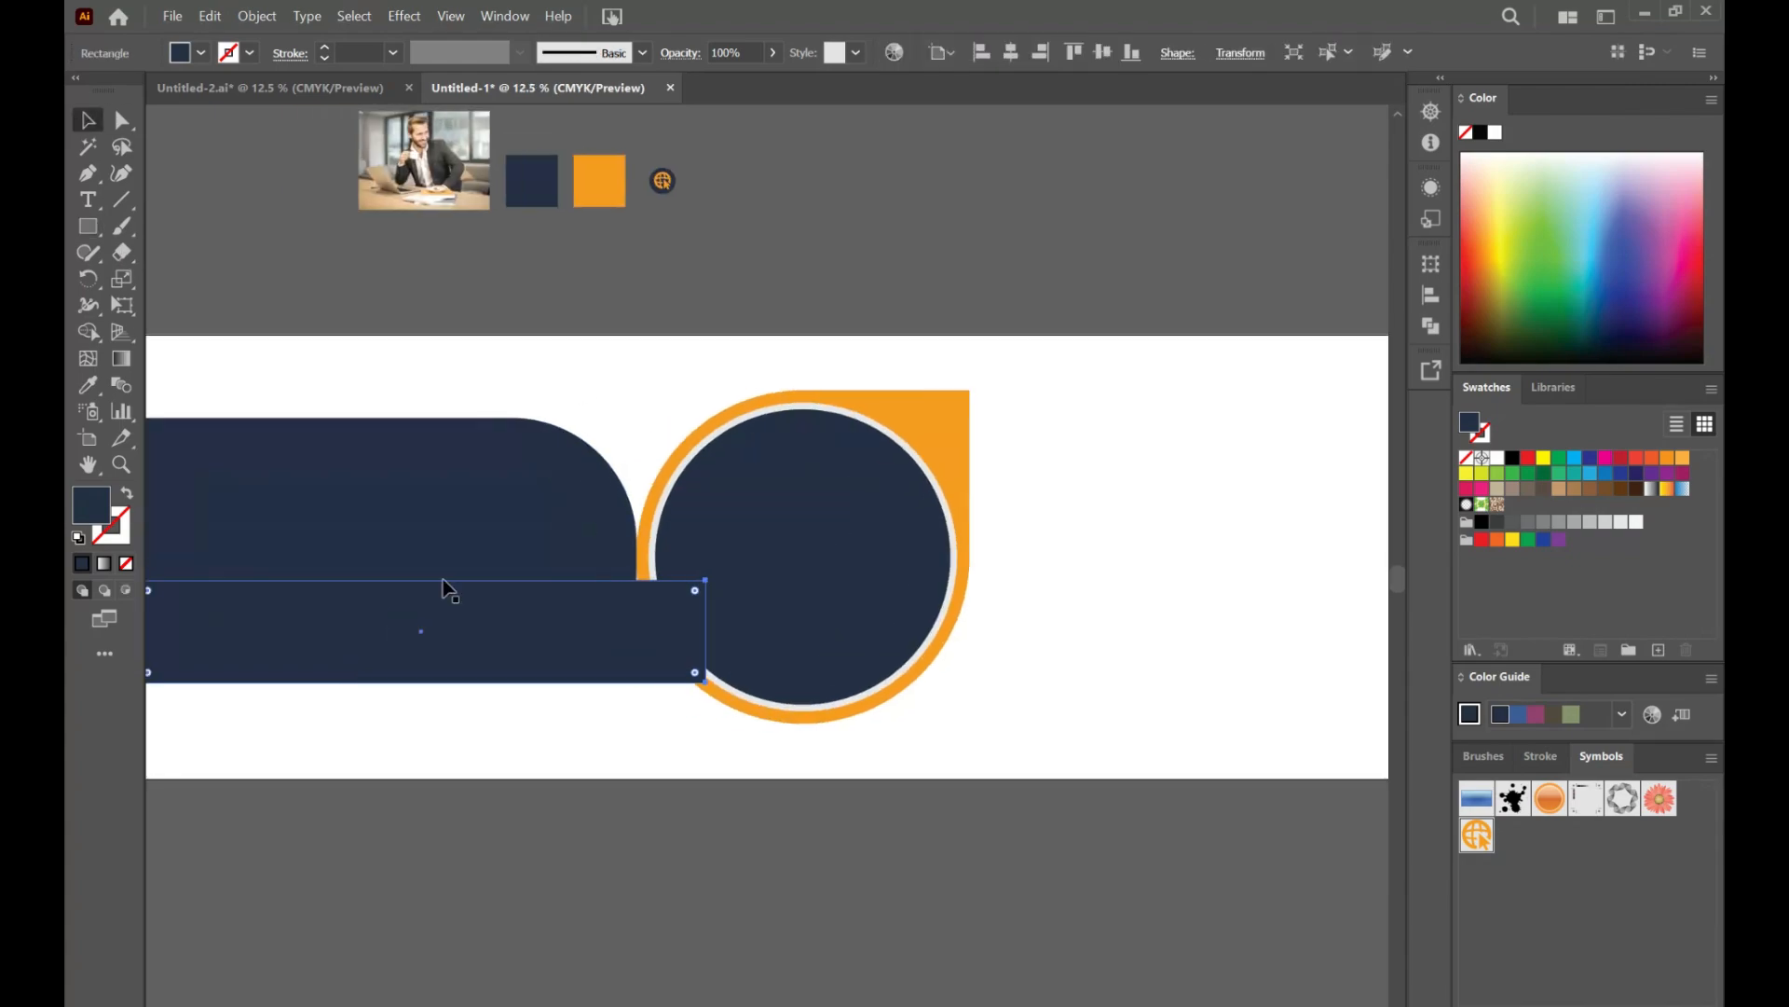
left_click_drag(421, 579, 423, 562)
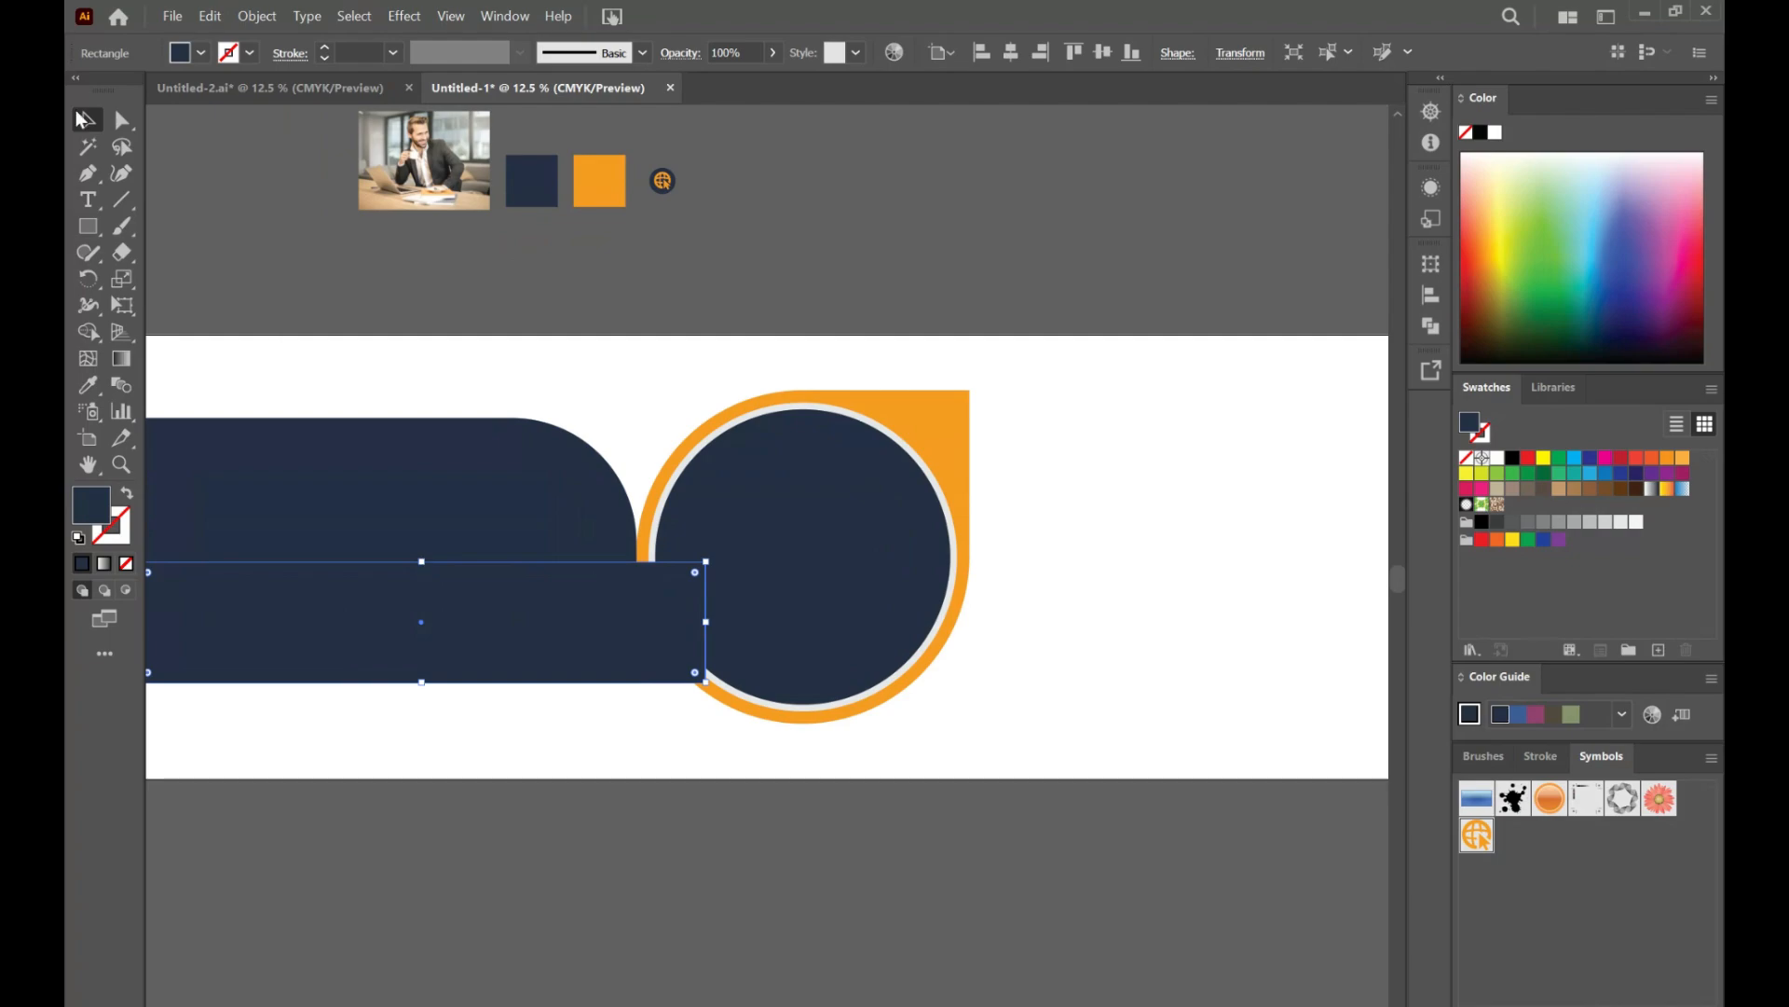
Bring the ringed circle in front of the lower rectangle with Arrange > Bring to Front
right_click(875, 603)
left_click(1128, 492)
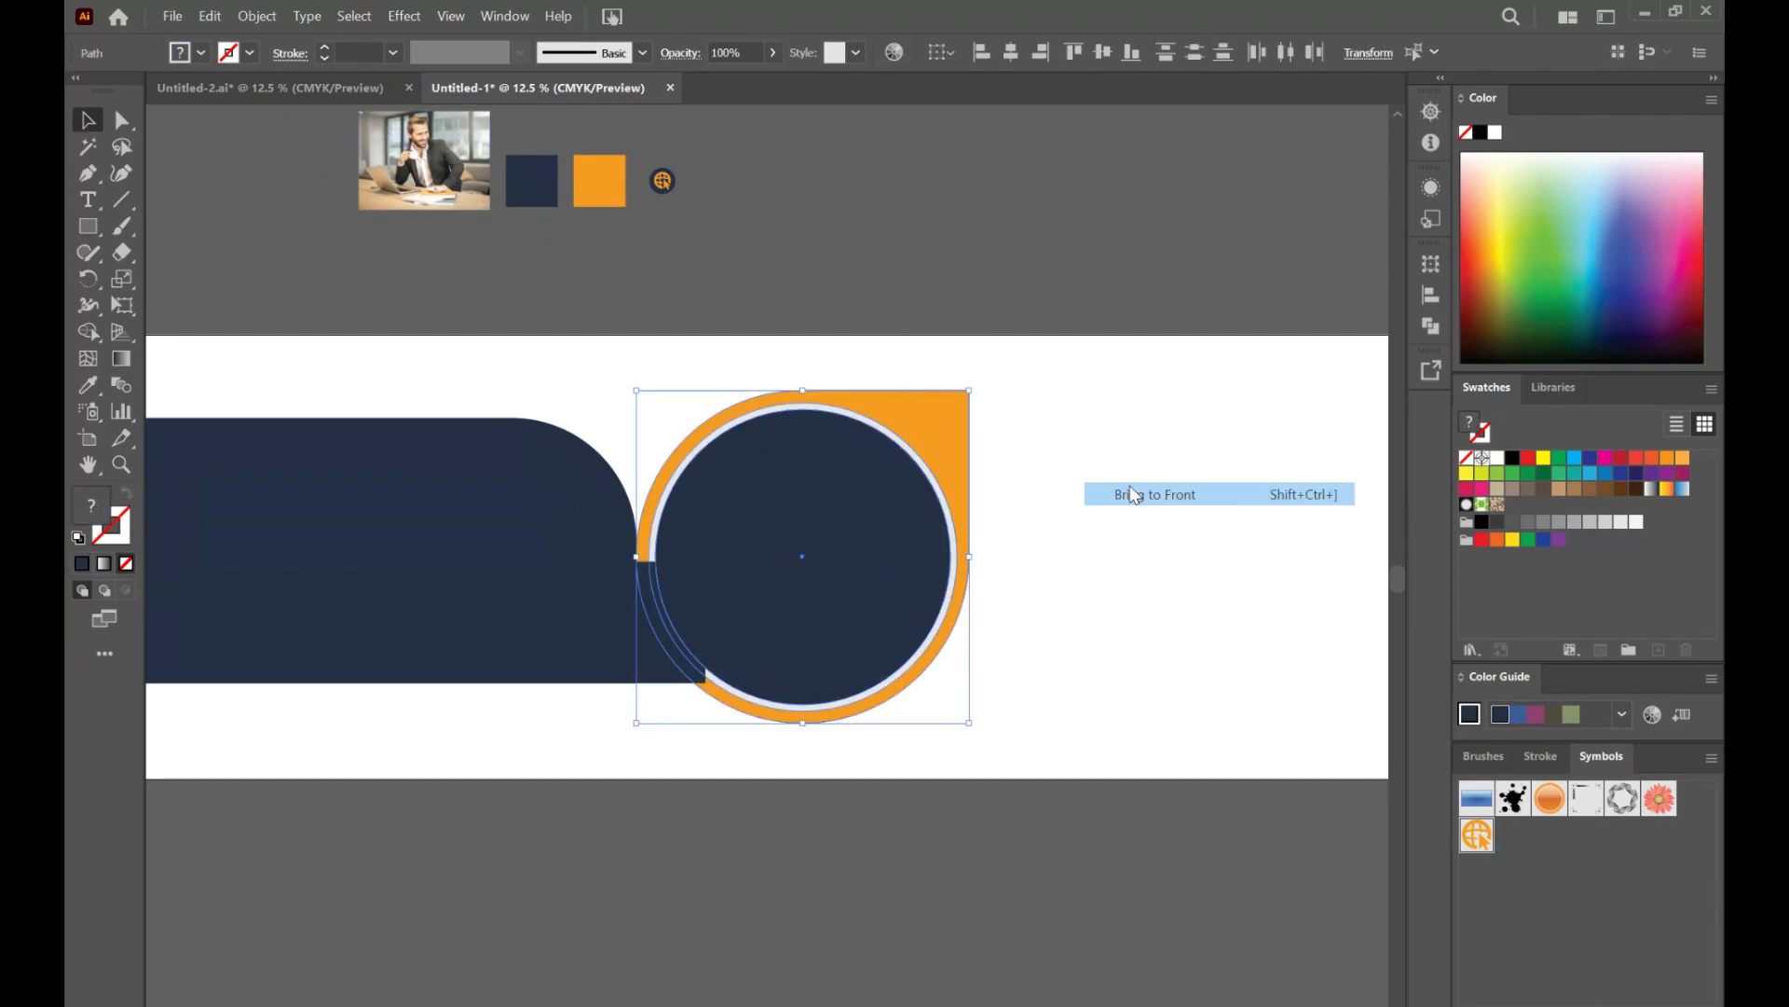
left_click(1058, 554)
scroll(1148, 527, "down", 2)
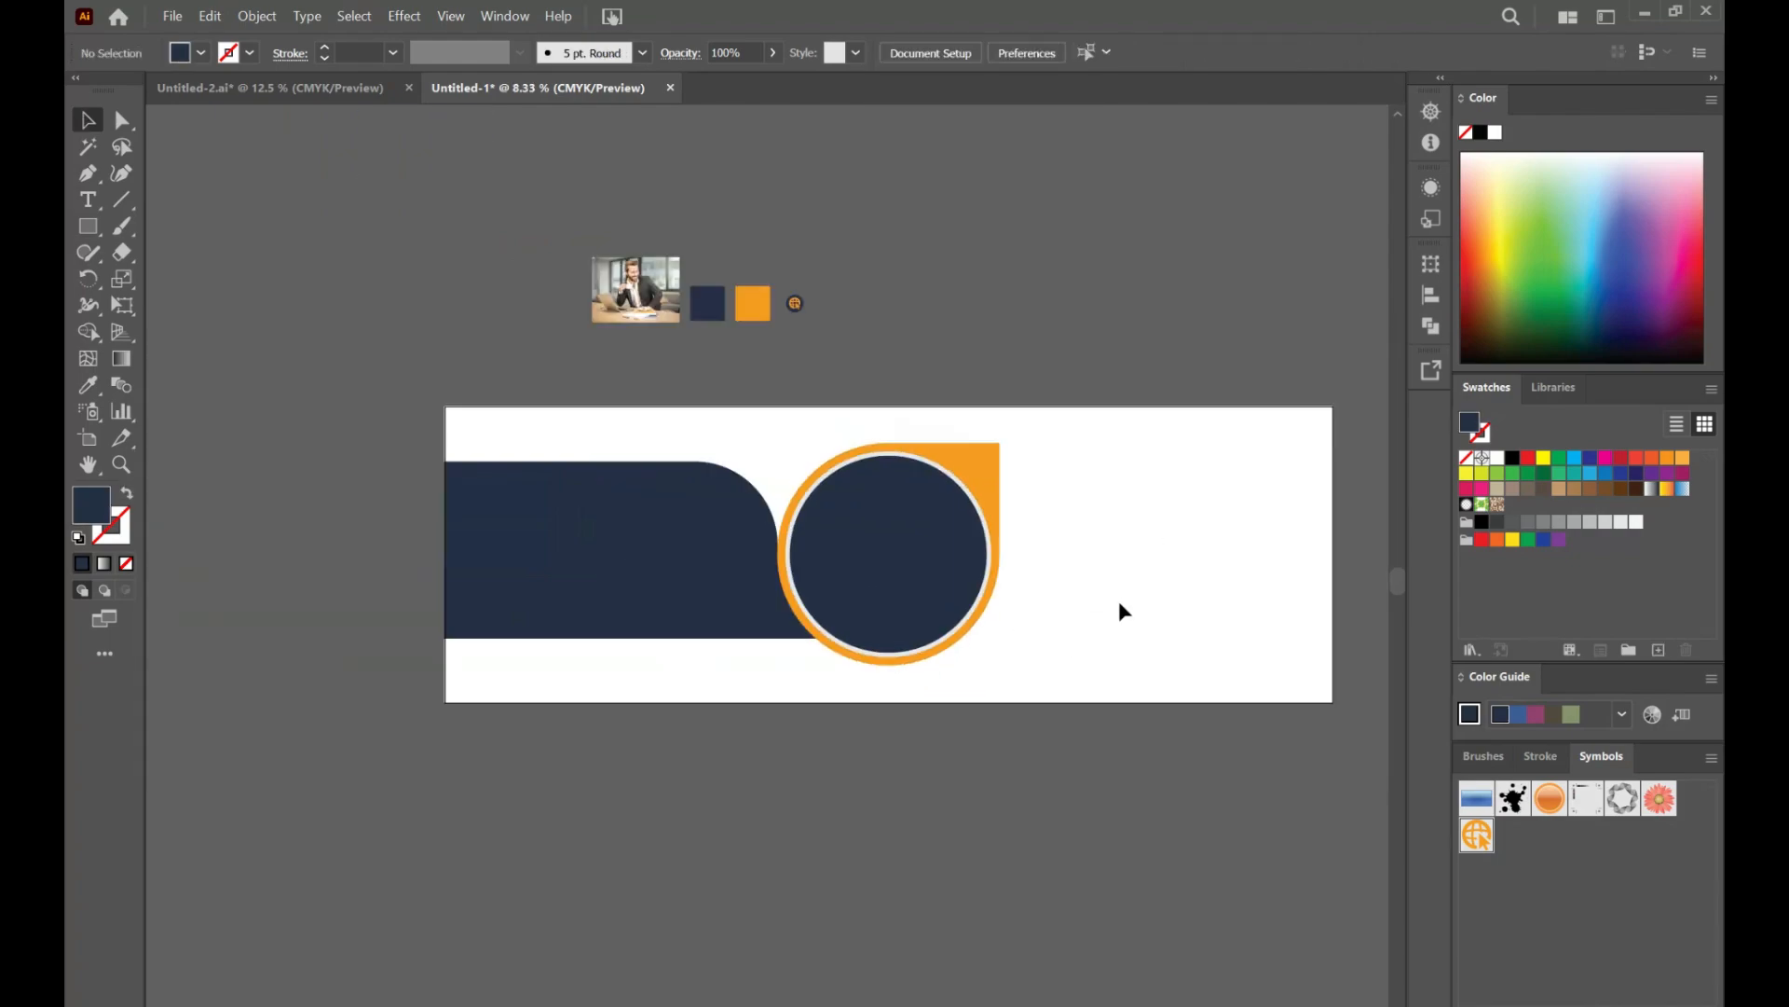
Type 'LOGO >' in 100 pt Source Sans Variable Bold above the navy band
scroll(1011, 612, "up", 1)
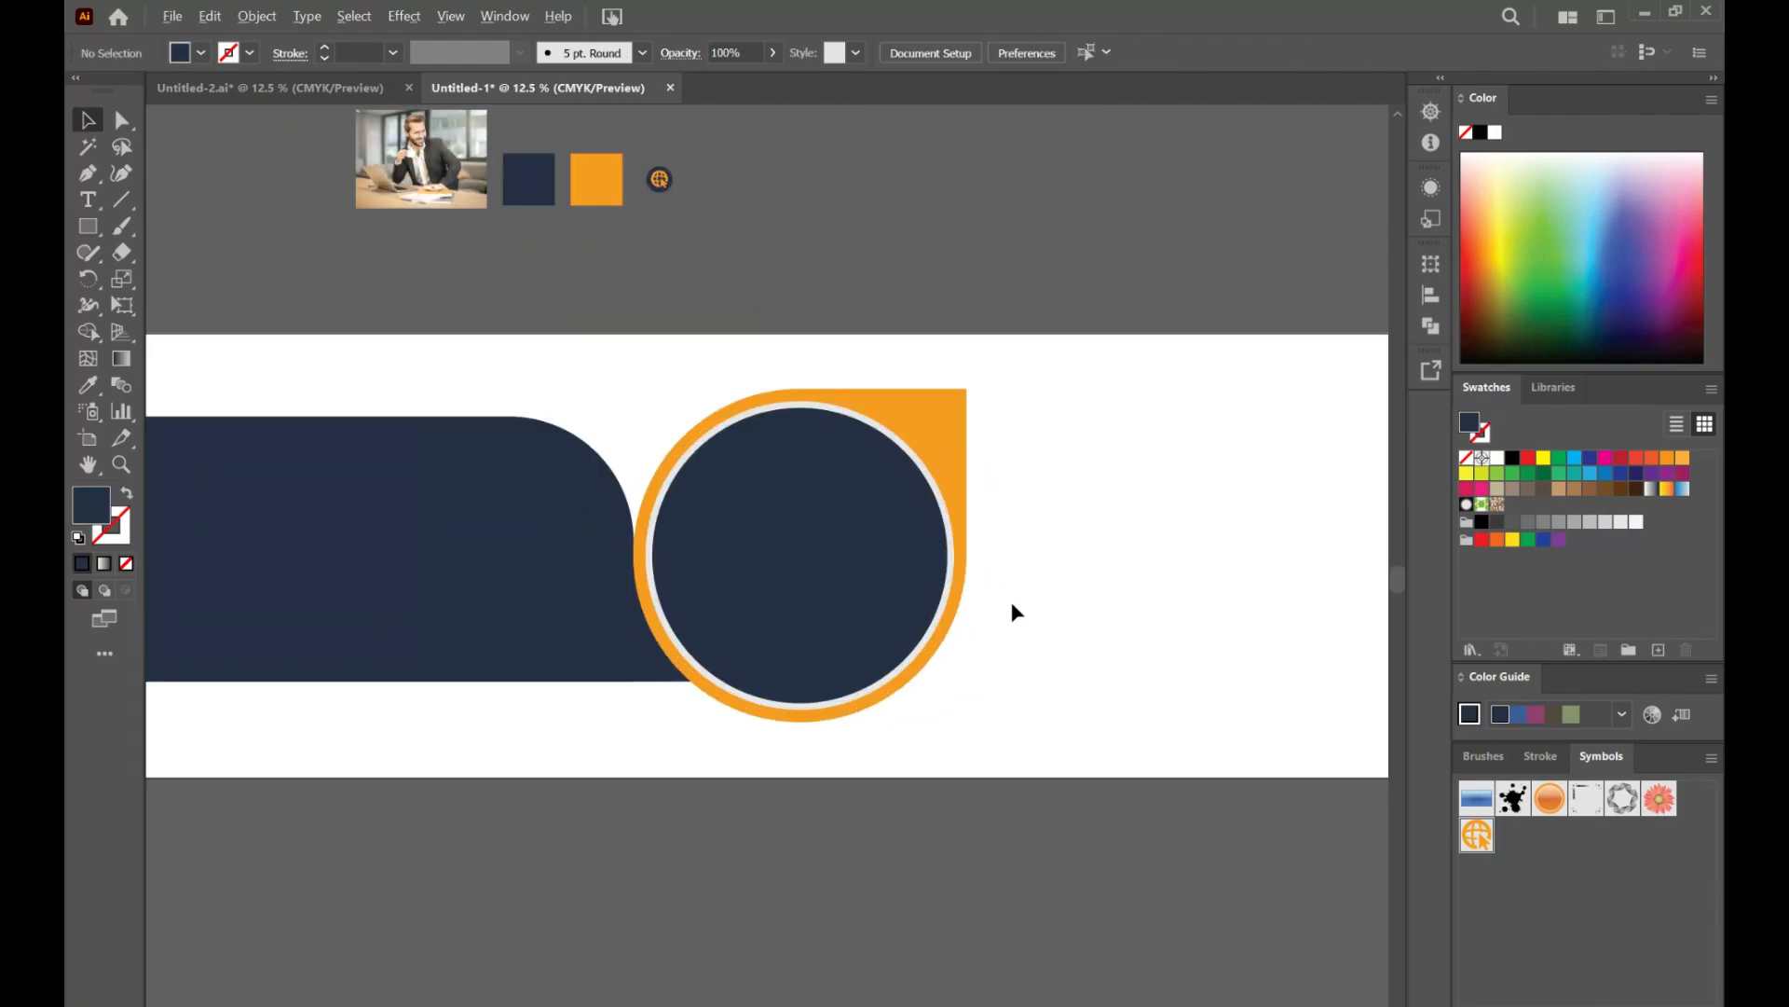
left_click(88, 200)
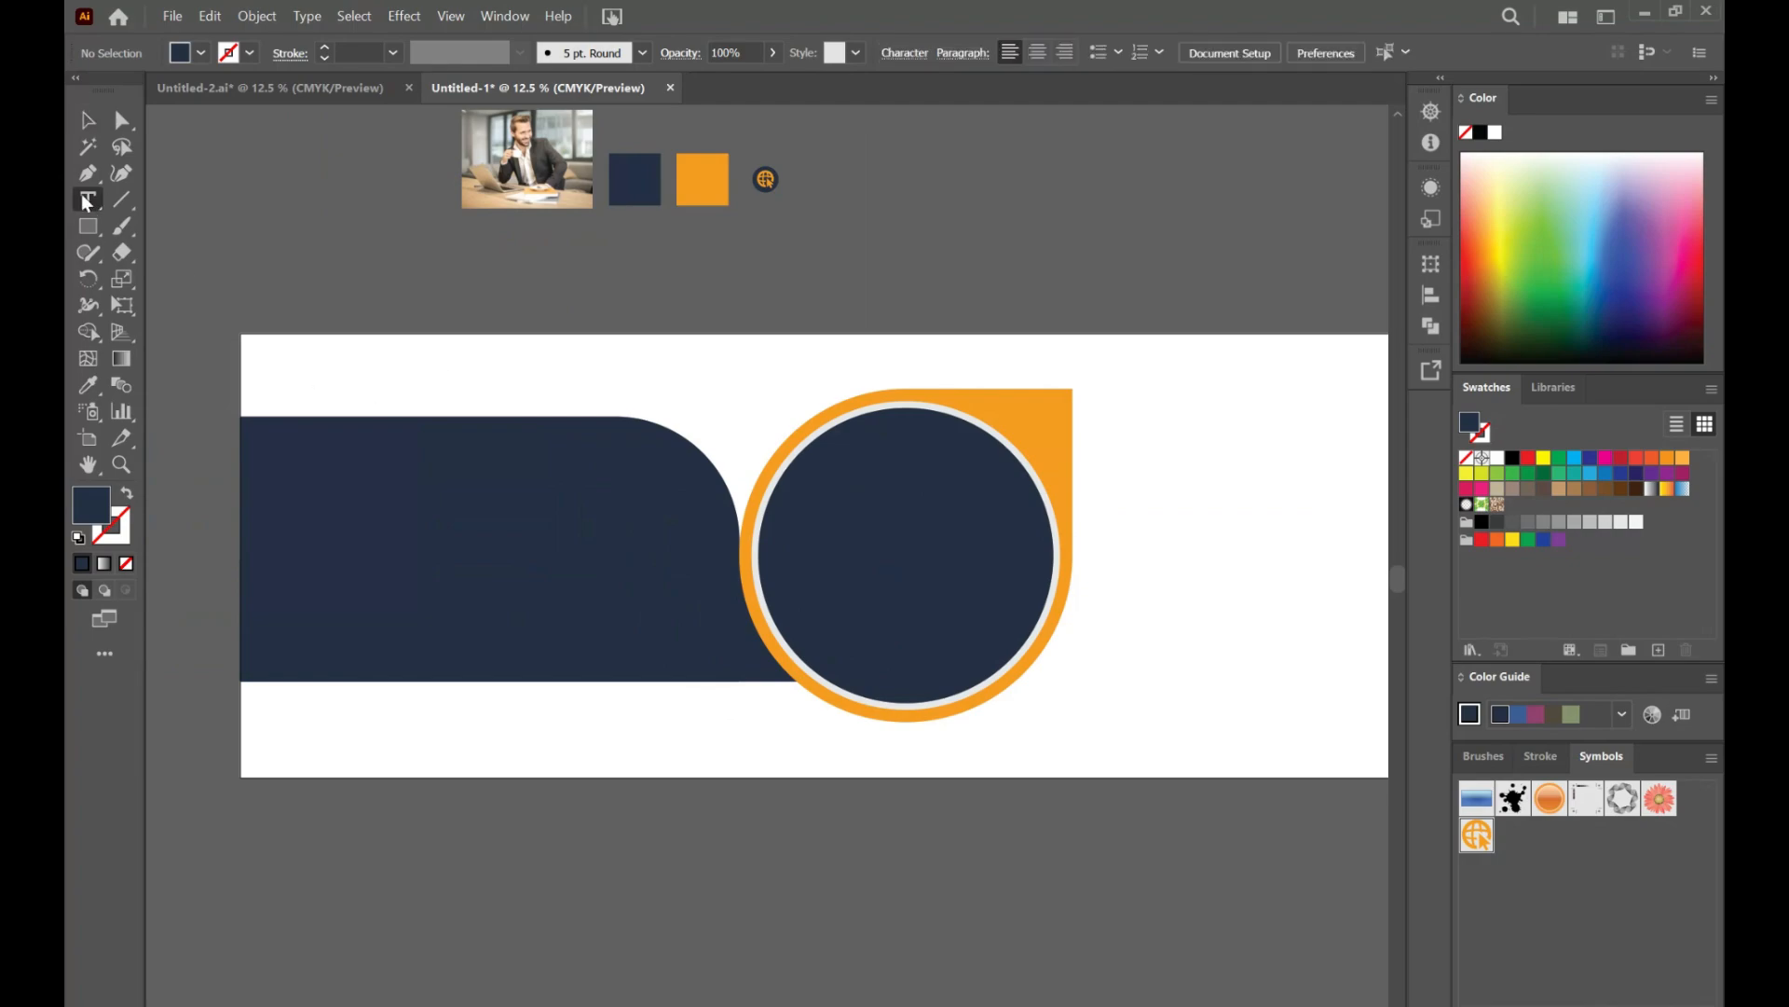
left_click(391, 373)
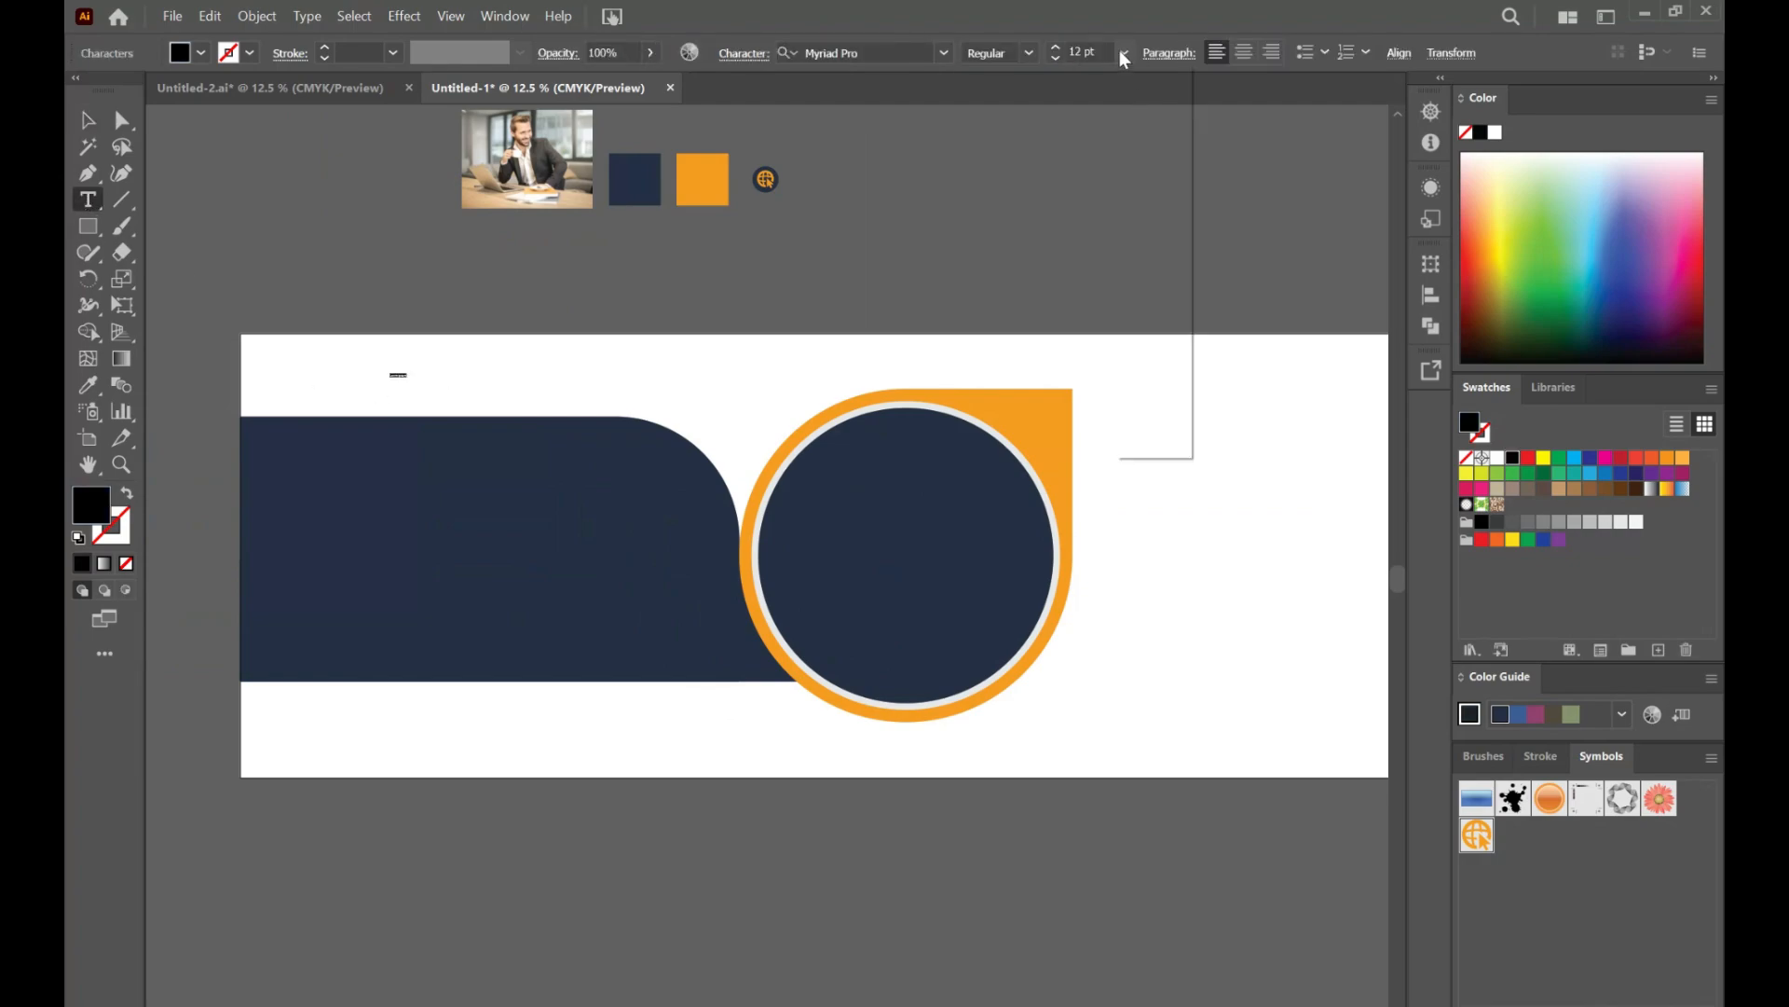
left_click(1089, 62)
type("100")
key("Return")
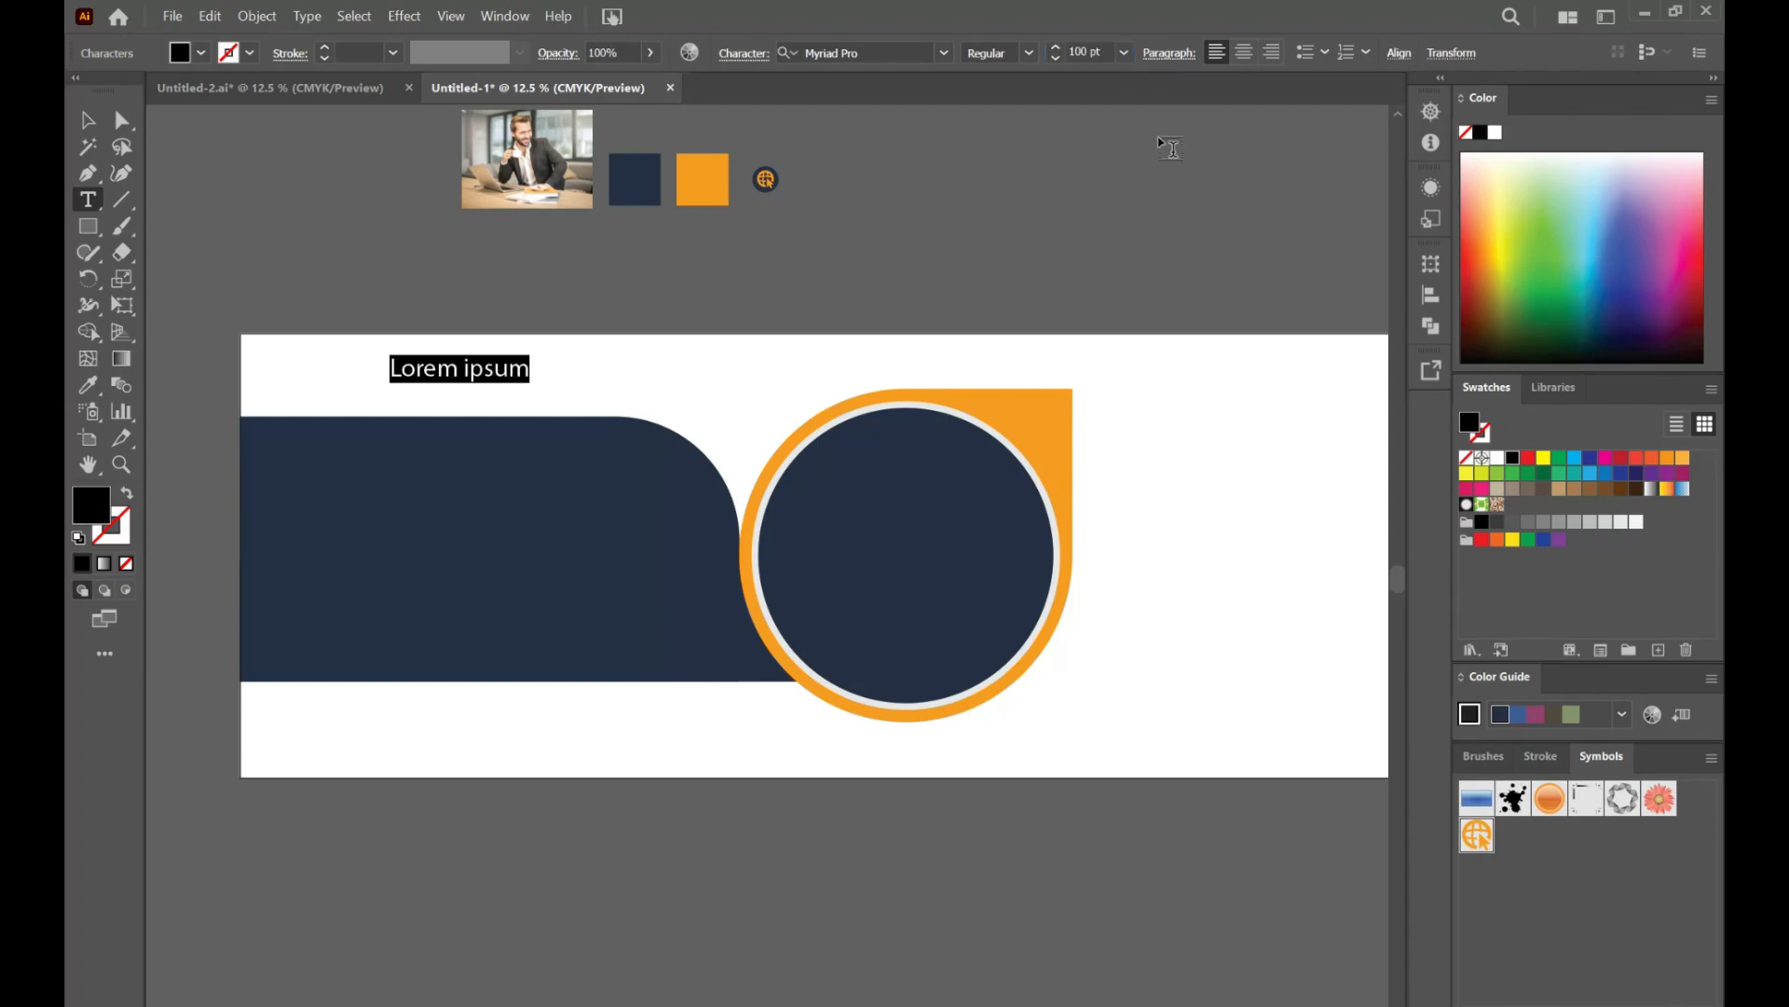
left_click(946, 53)
type("sa")
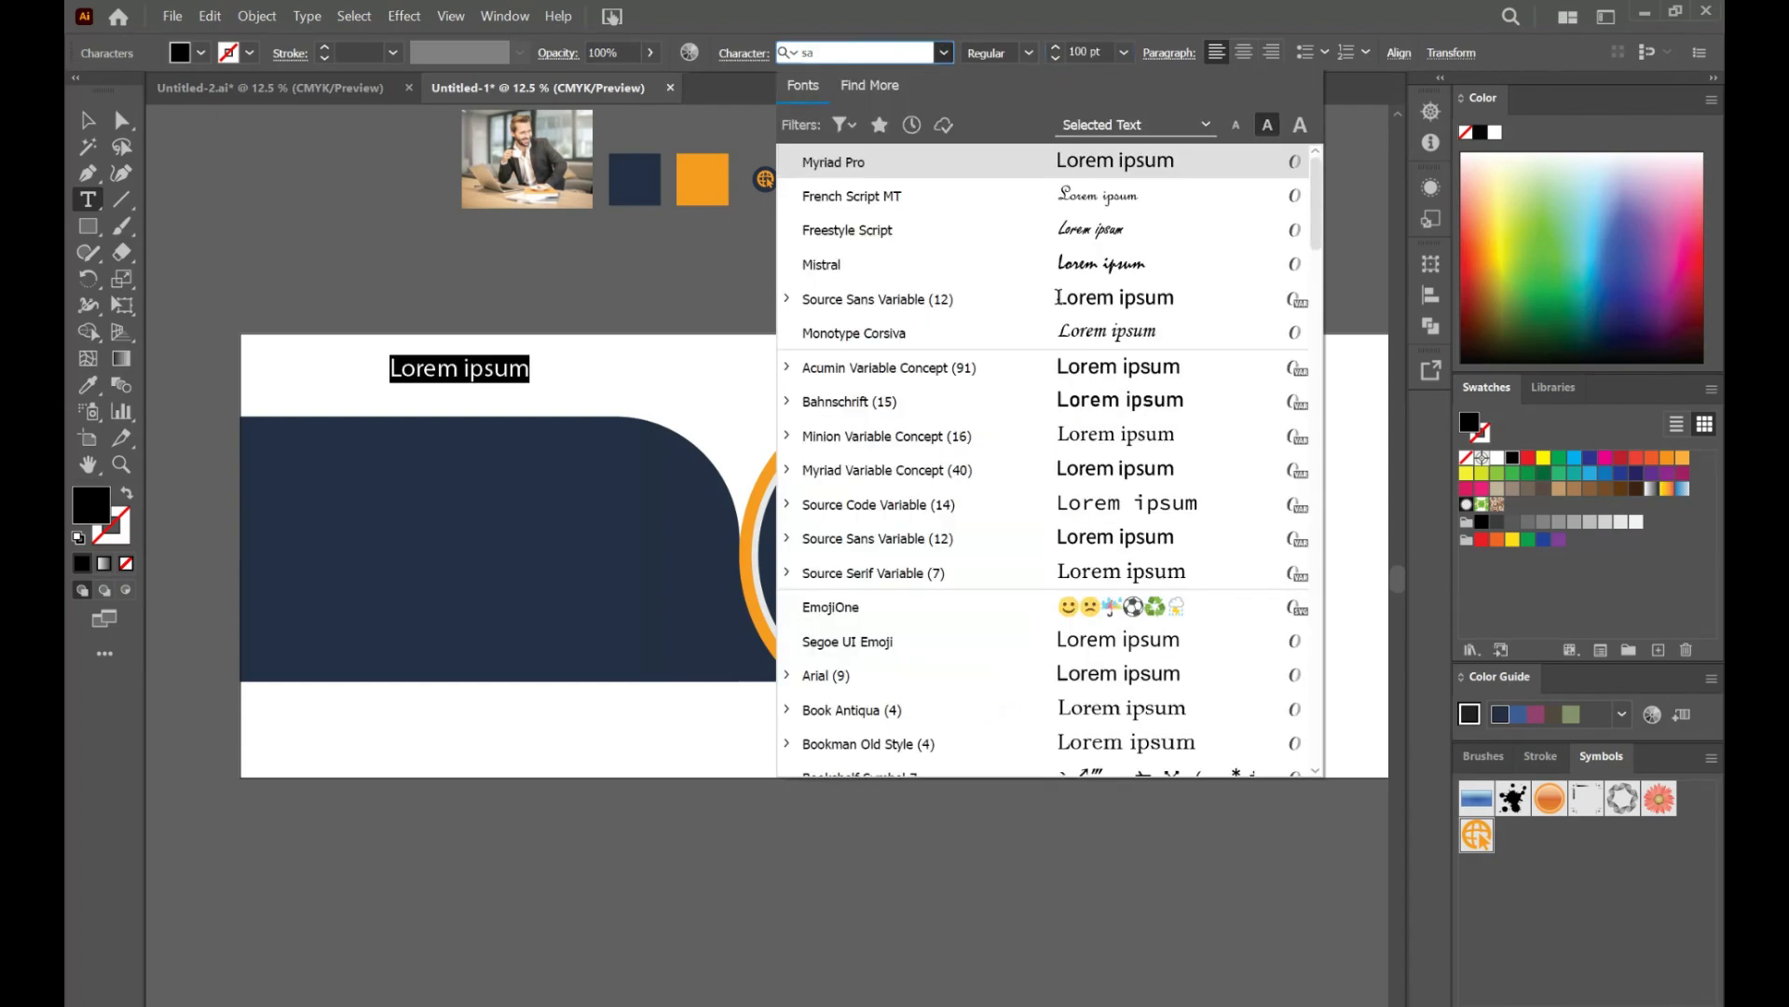
left_click(1055, 298)
type("LO")
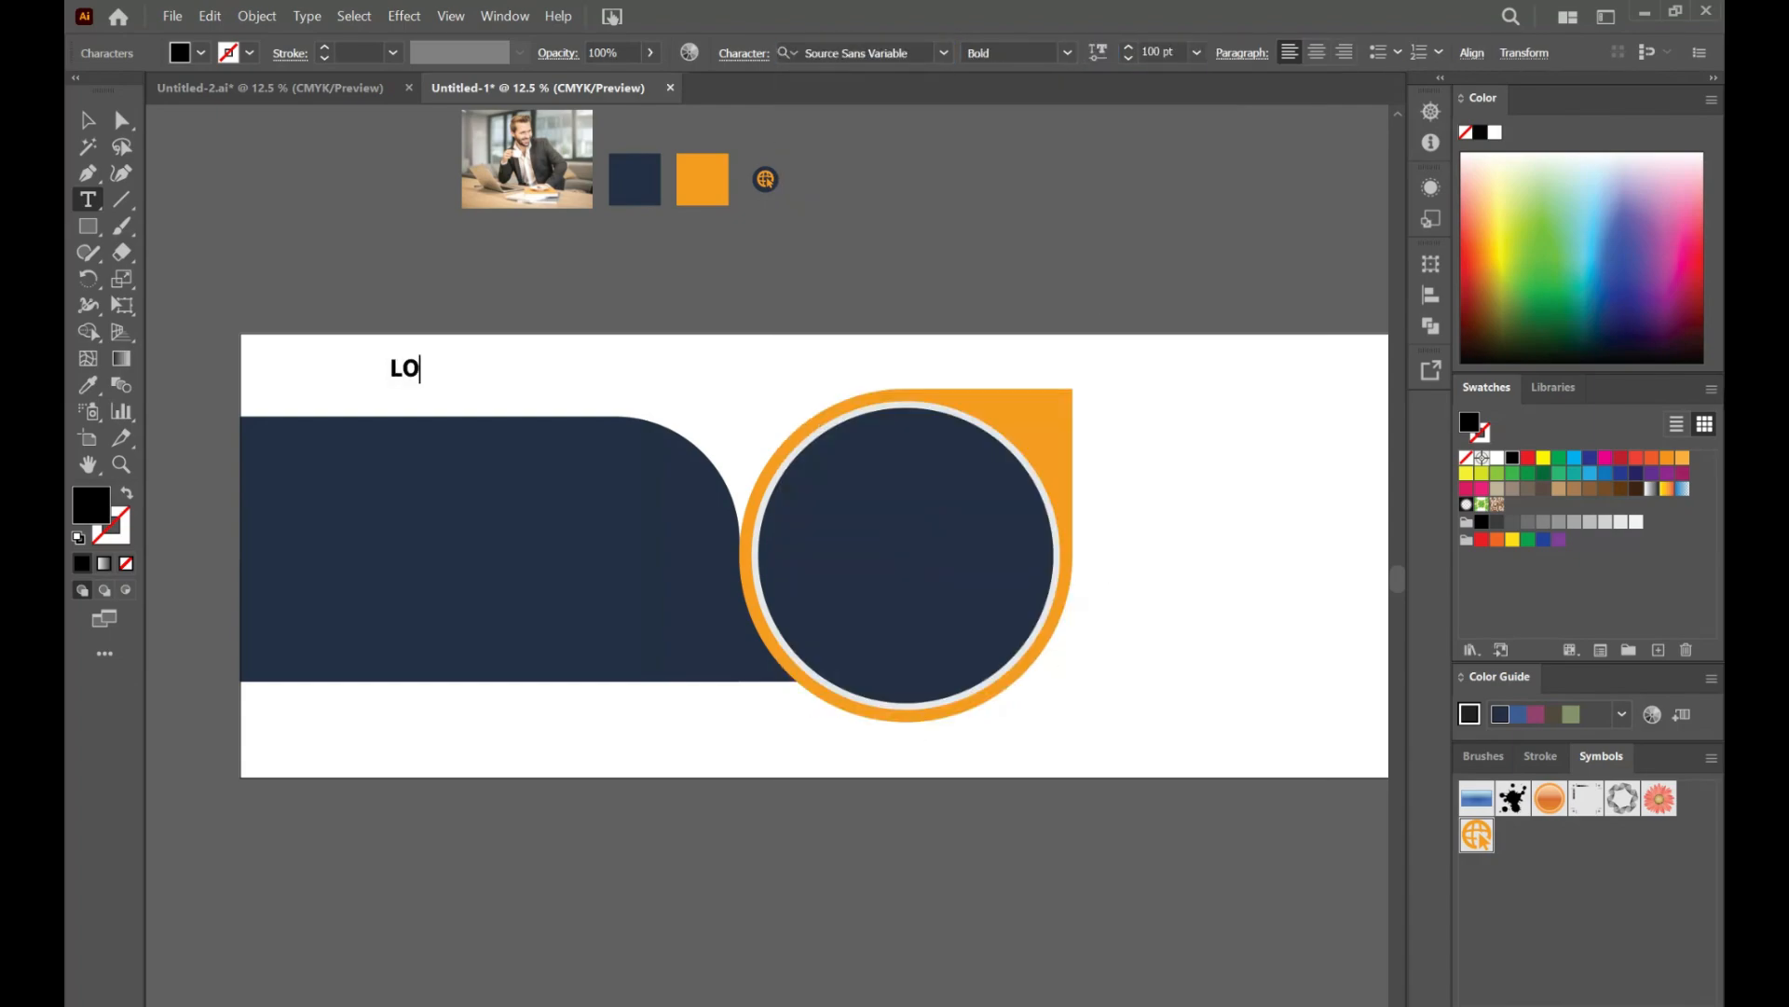
type("GO >")
Shift the logo text left and down, then colour the L navy
left_click(89, 120)
left_click_drag(421, 372, 323, 384)
key("ctrl+equal")
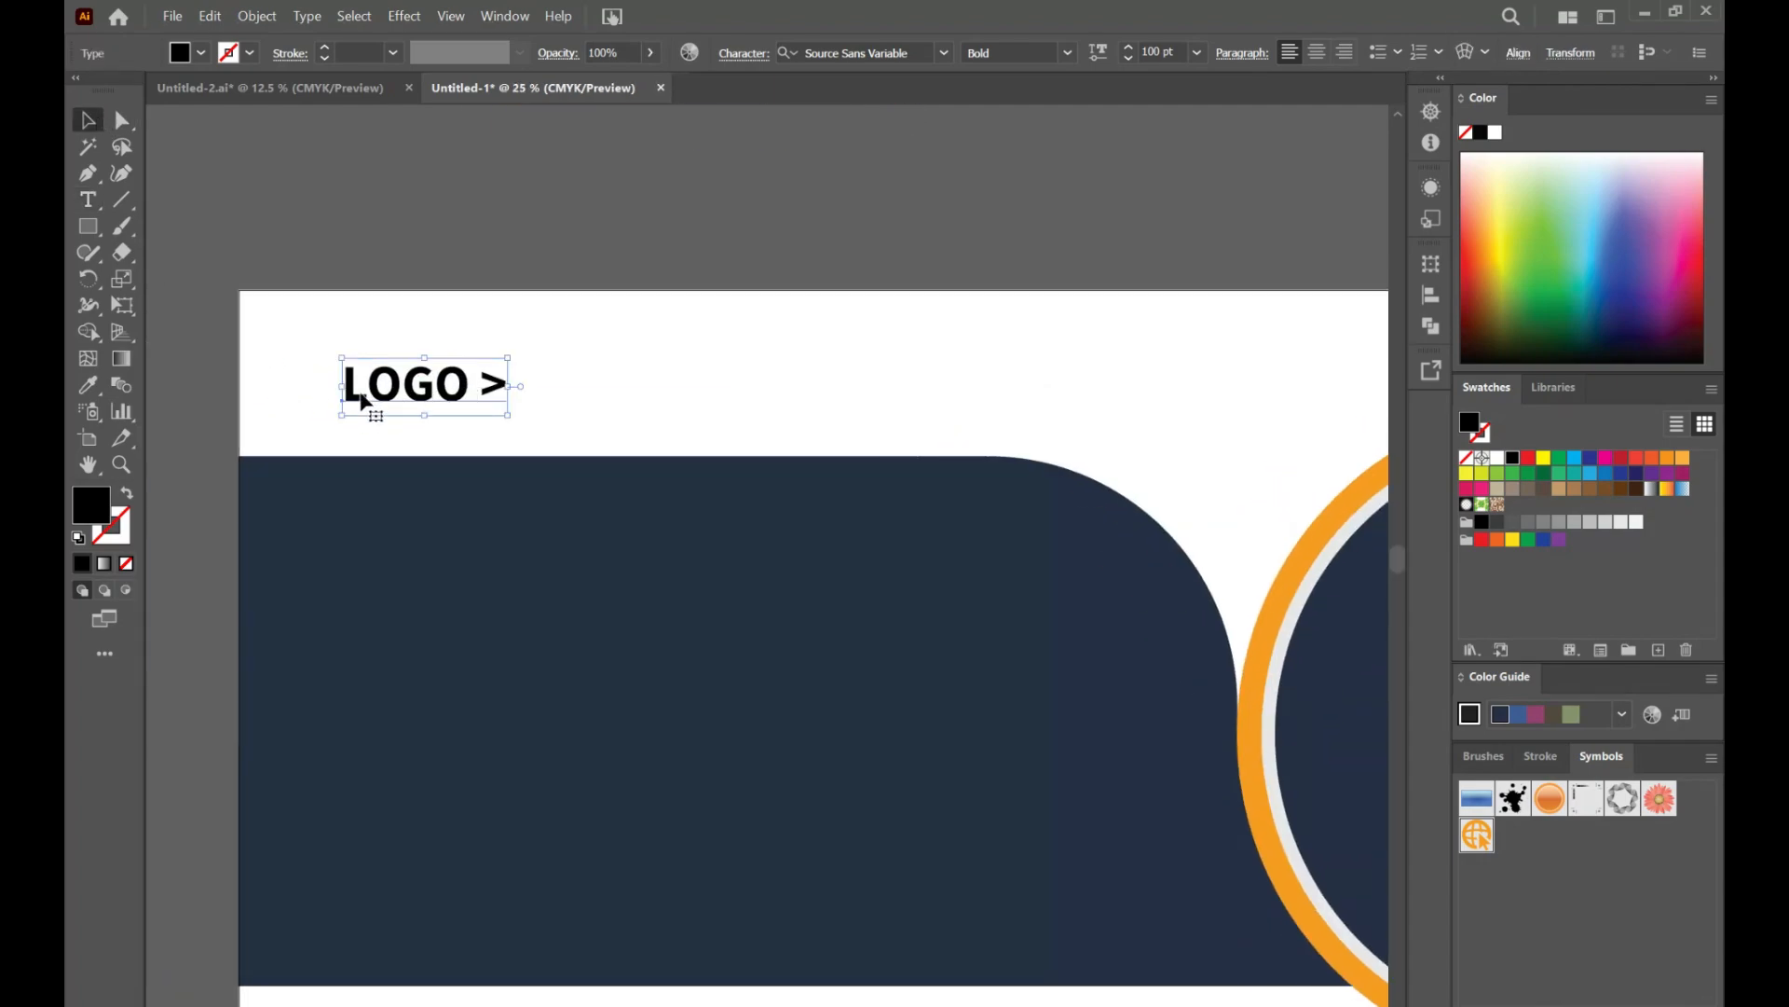
double_click(370, 387)
key("shift+Left")
scroll(873, 447, "up", 3)
left_click(87, 384)
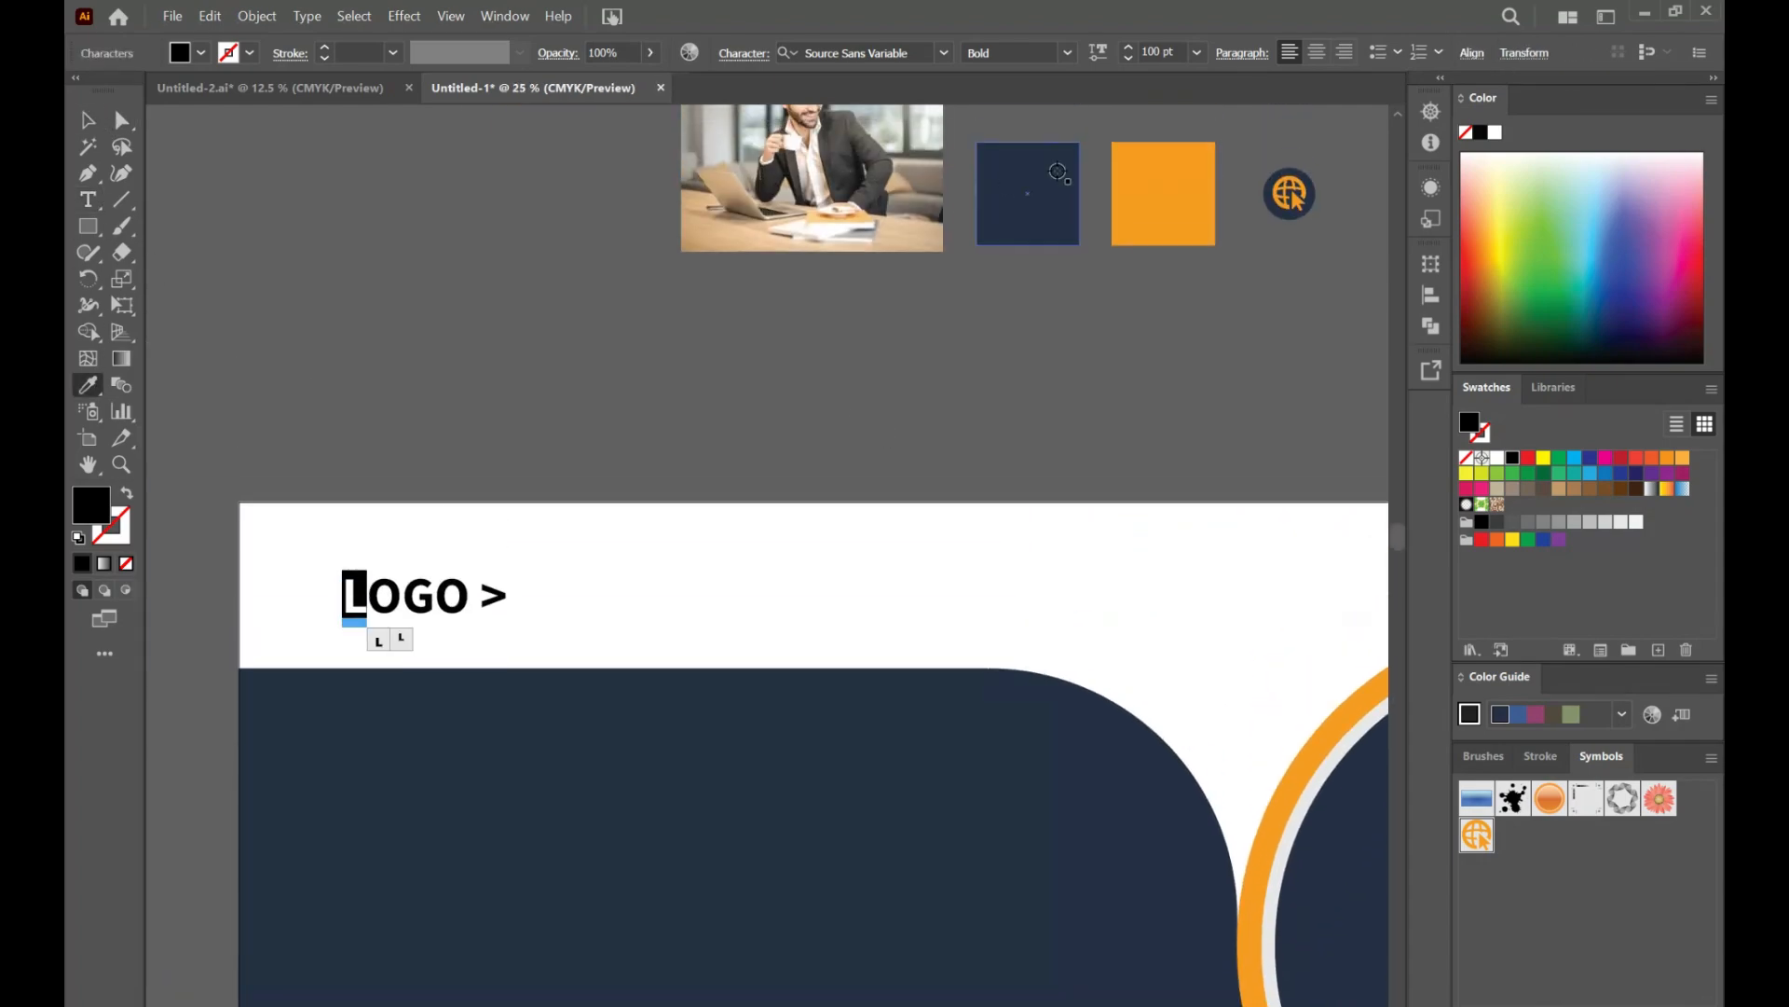
left_click(1046, 224)
key("Escape")
Colour the first O orange and the G navy
double_click(382, 615)
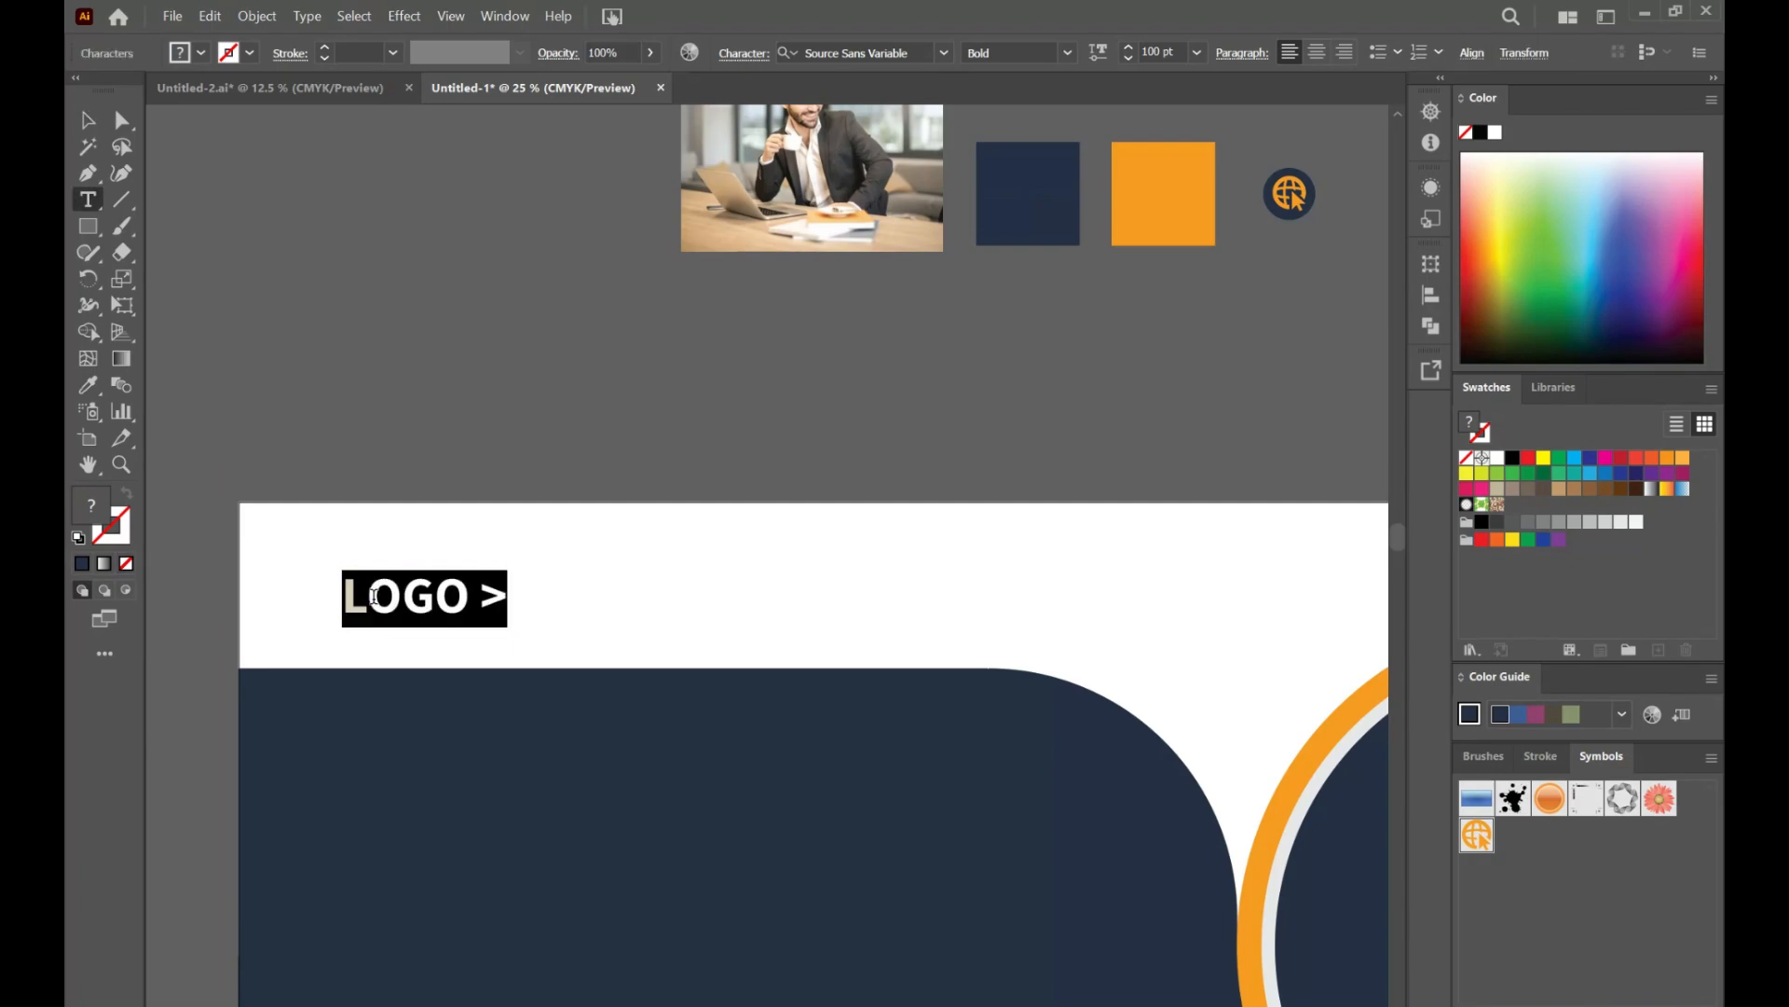
left_click_drag(369, 601, 435, 601)
key("i")
left_click(1164, 193)
key("Escape")
double_click(417, 596)
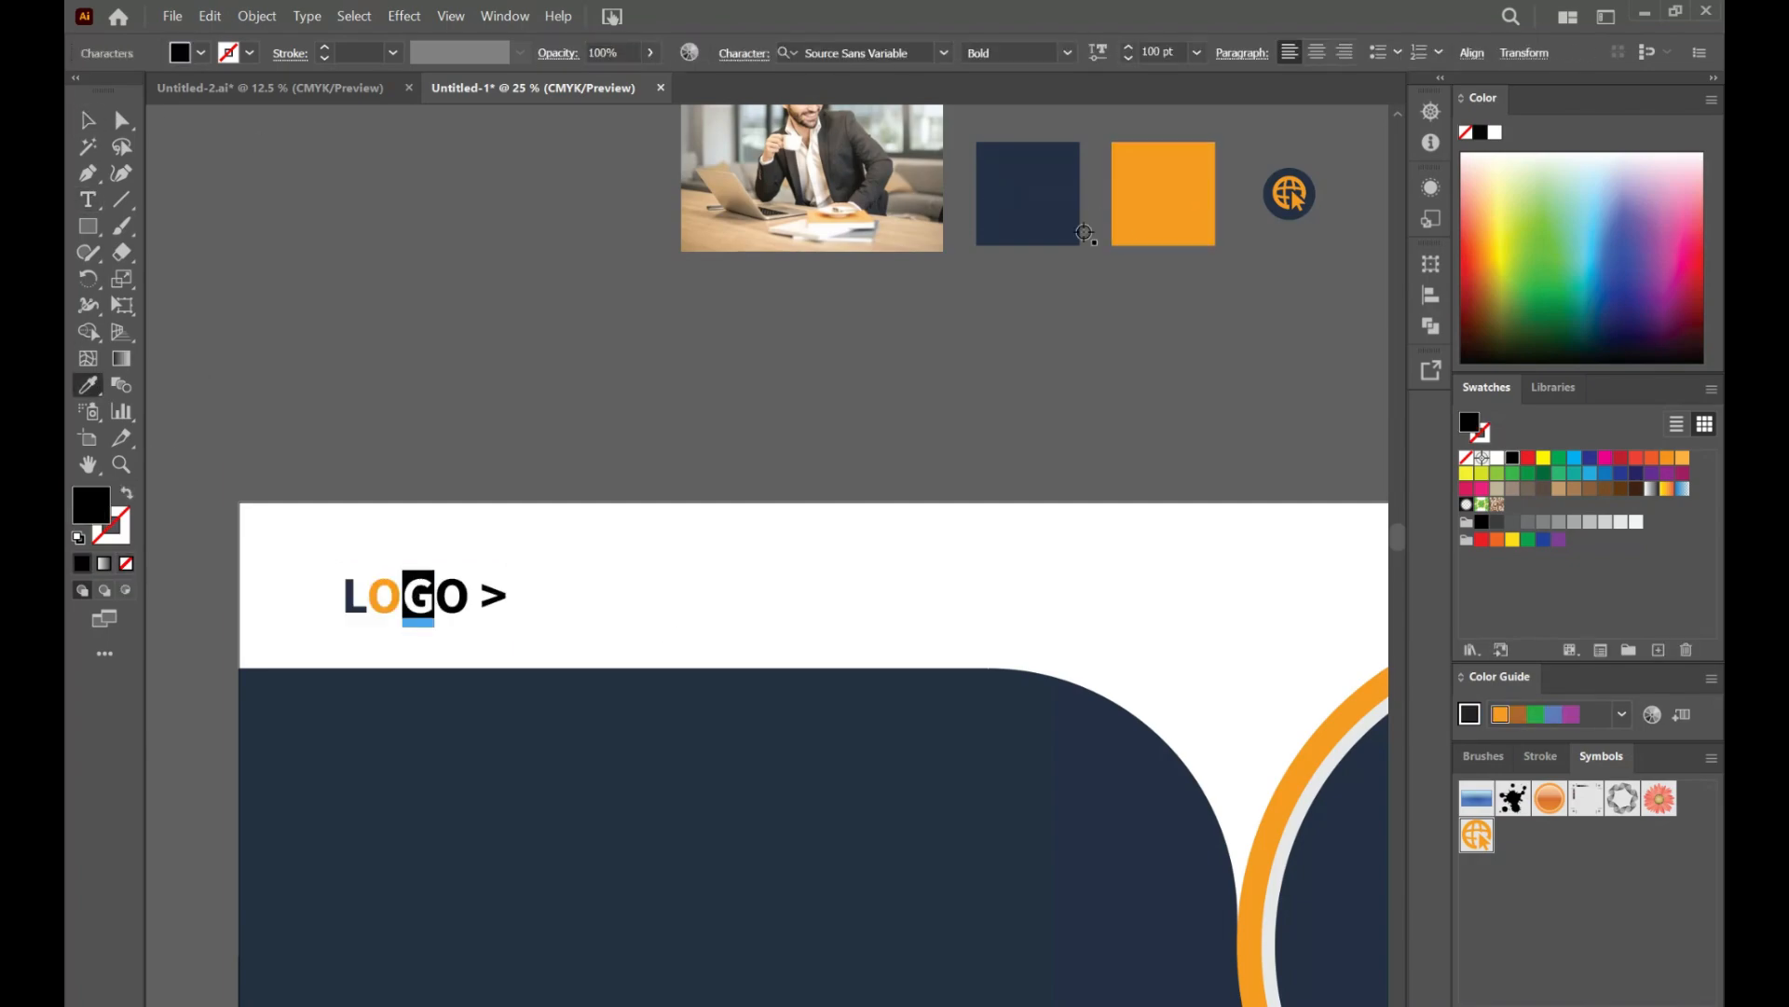
left_click(1076, 231)
key("Escape")
Colour the last O of LOGO orange and deselect the text
double_click(480, 599)
double_click(443, 593)
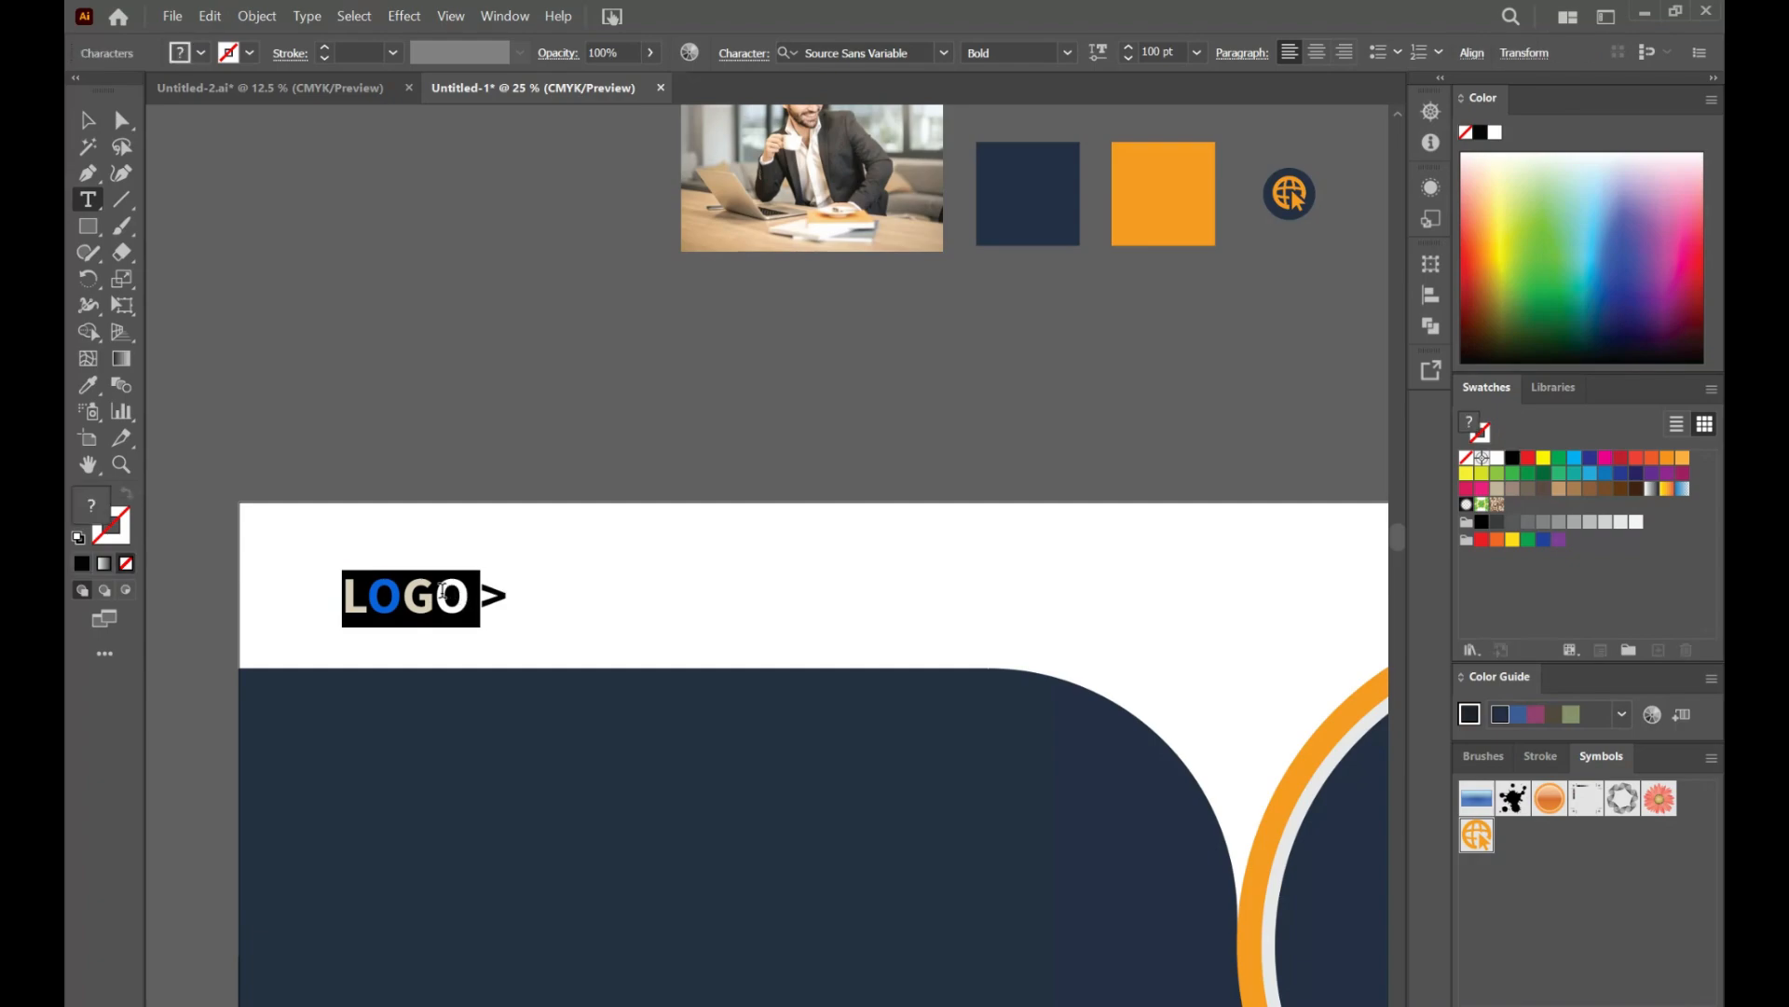
left_click_drag(472, 599, 437, 597)
key("i")
left_click(1172, 228)
key("Escape")
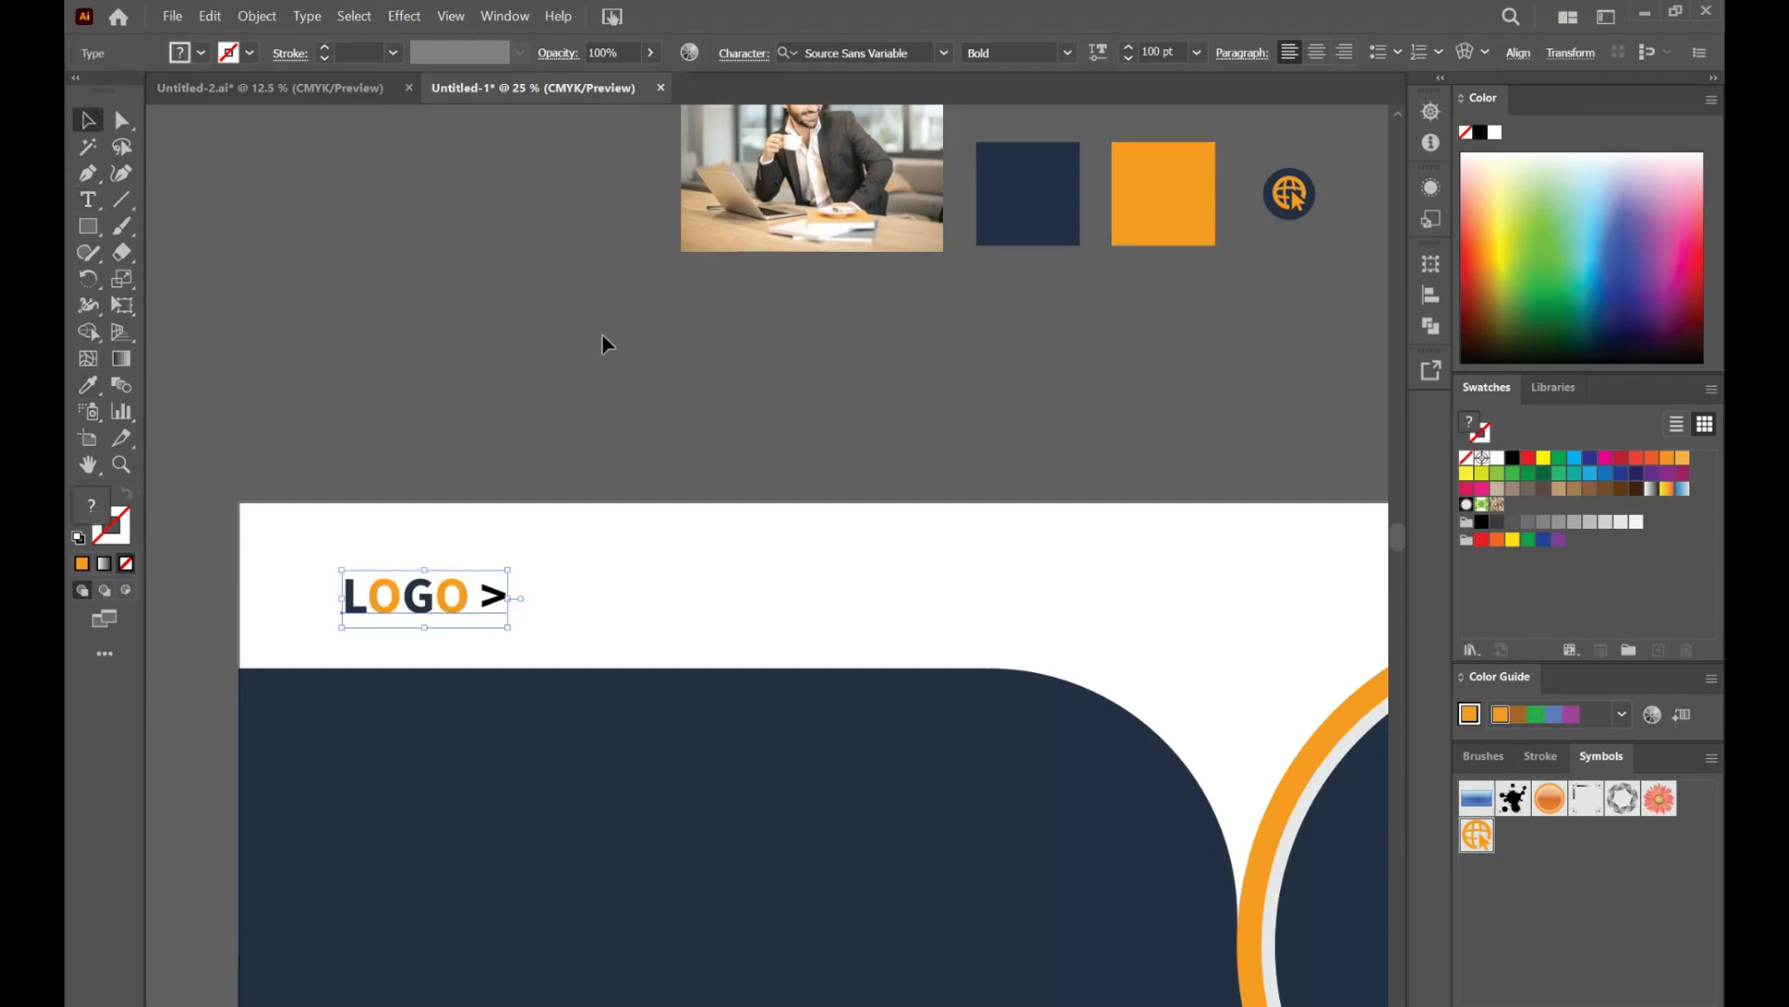
left_click(605, 345)
scroll(867, 559, "down", 3)
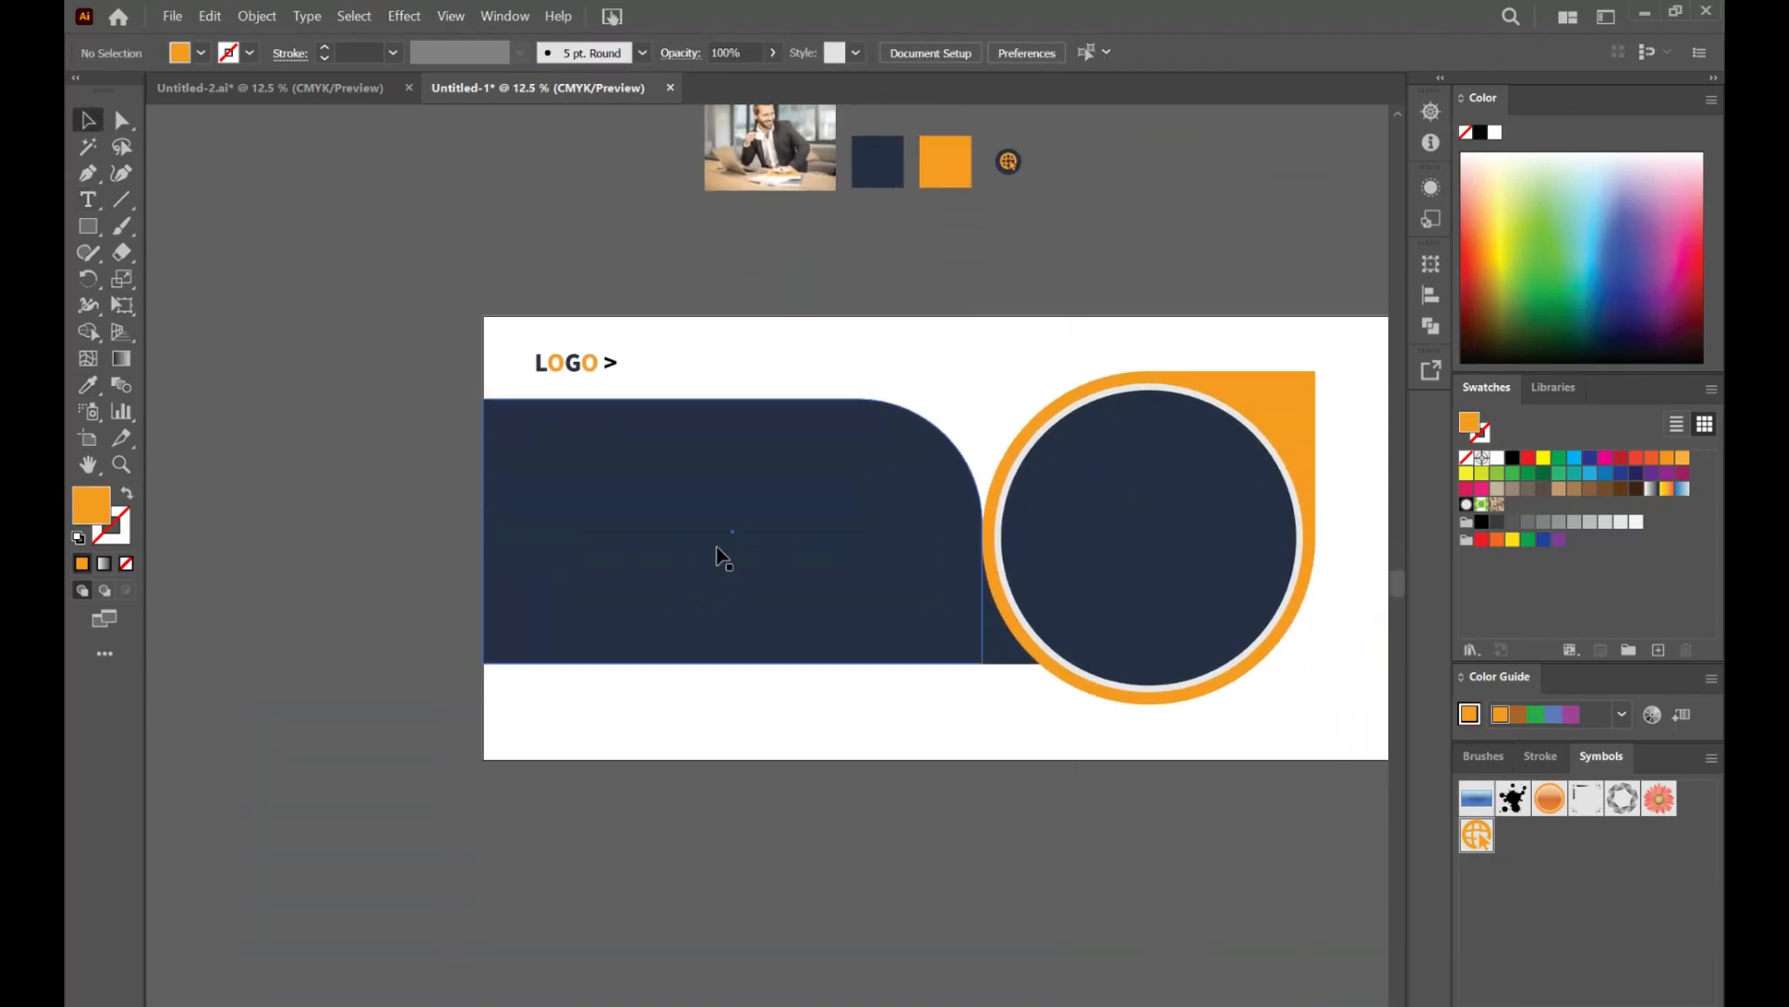
Lock the navy panel with Object > Lock > Selection
left_click(615, 624)
left_click(257, 16)
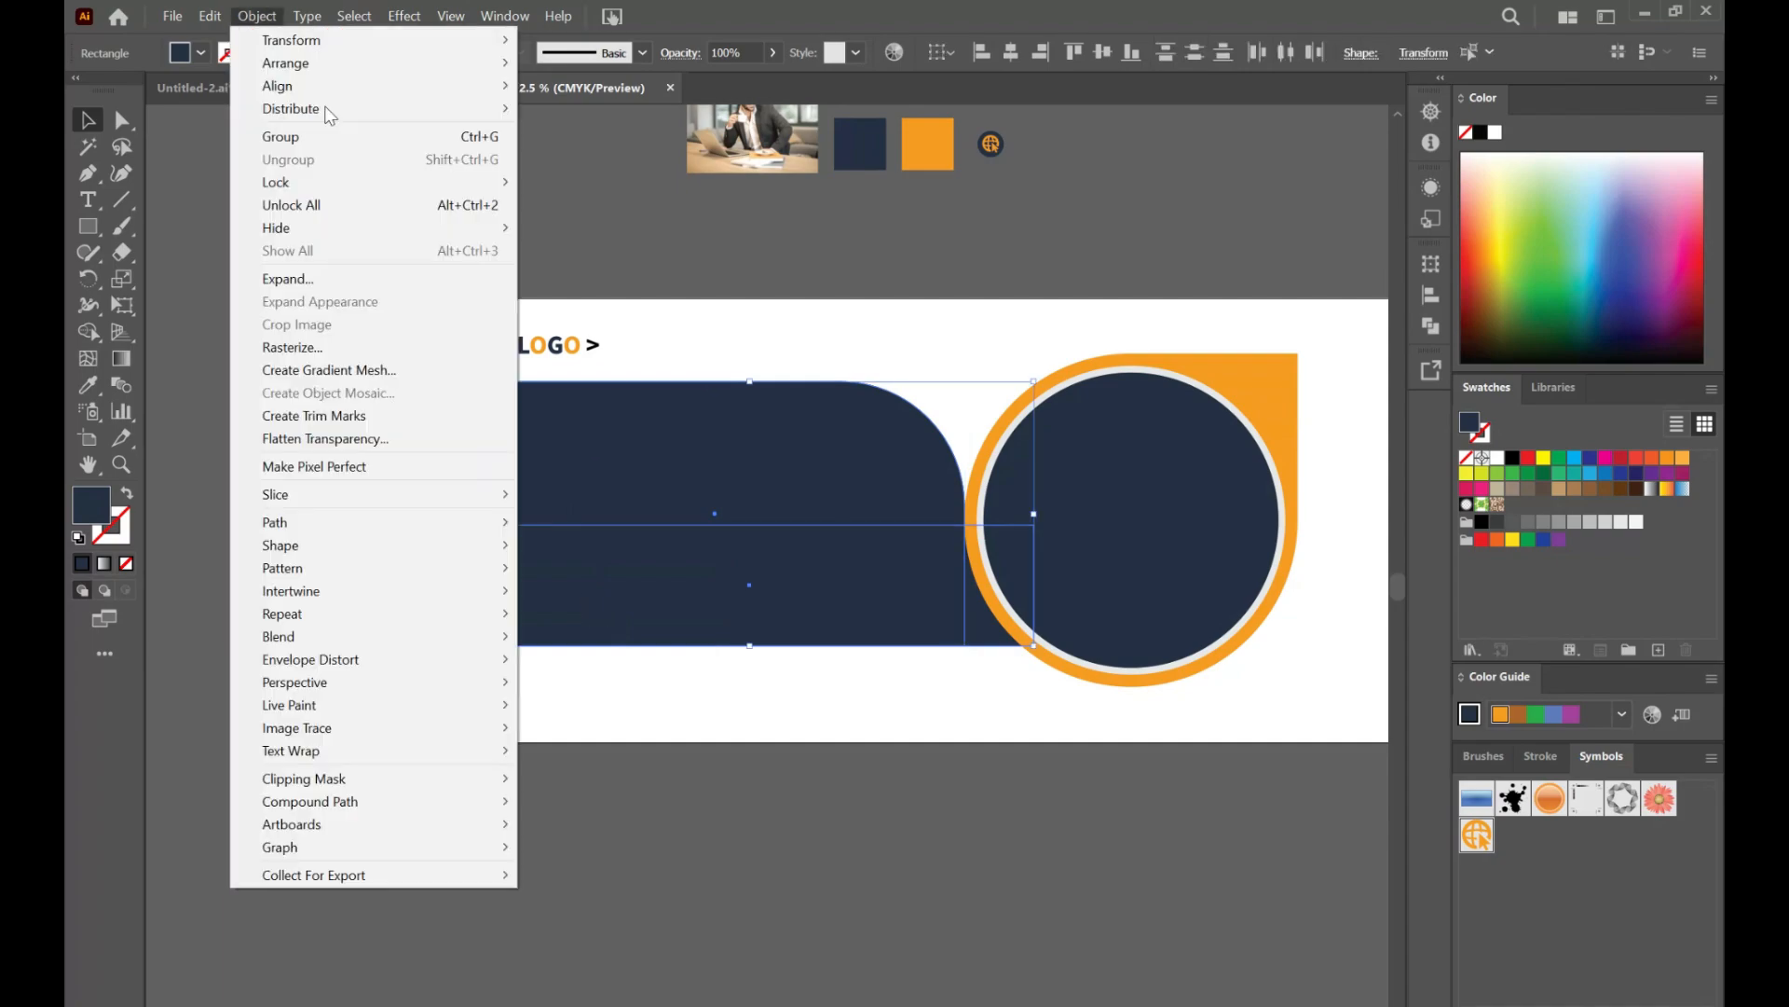
mouse_move(279, 182)
left_click(564, 181)
Copy the logo text onto the navy panel, fill it white, and set French Script MT
left_click_drag(578, 368, 589, 456)
triple_click(570, 452)
left_click(1495, 132)
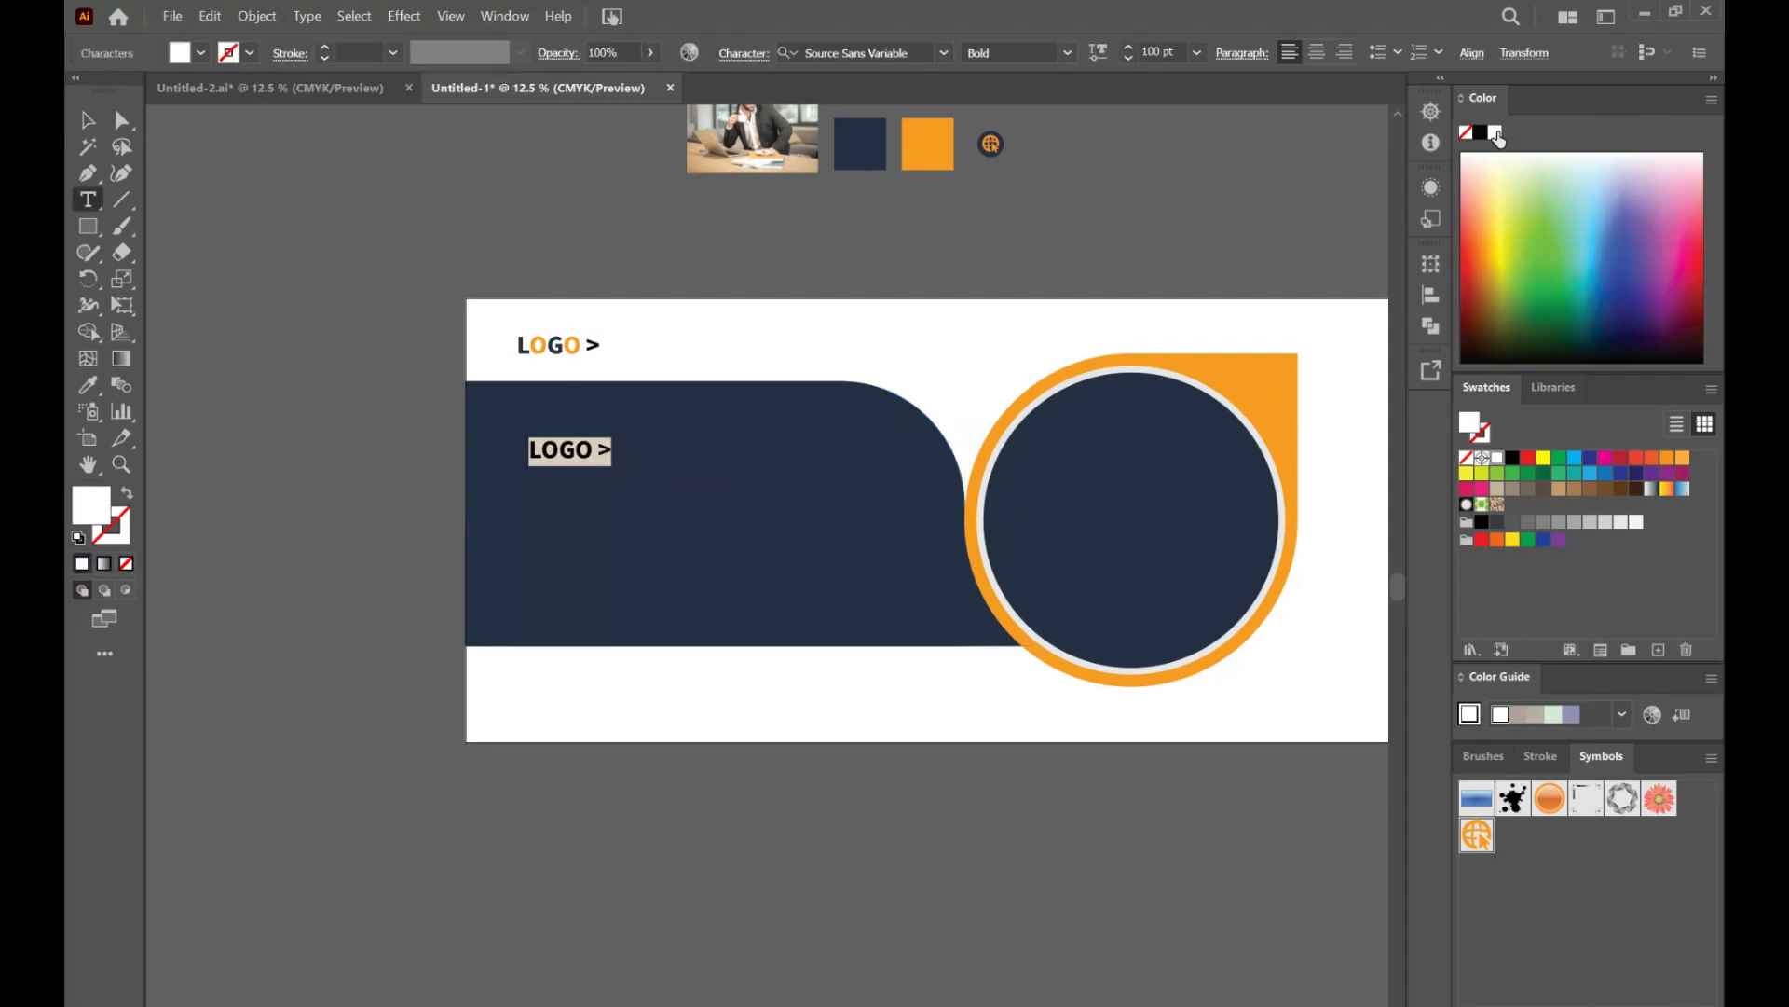
left_click(904, 53)
type("FR")
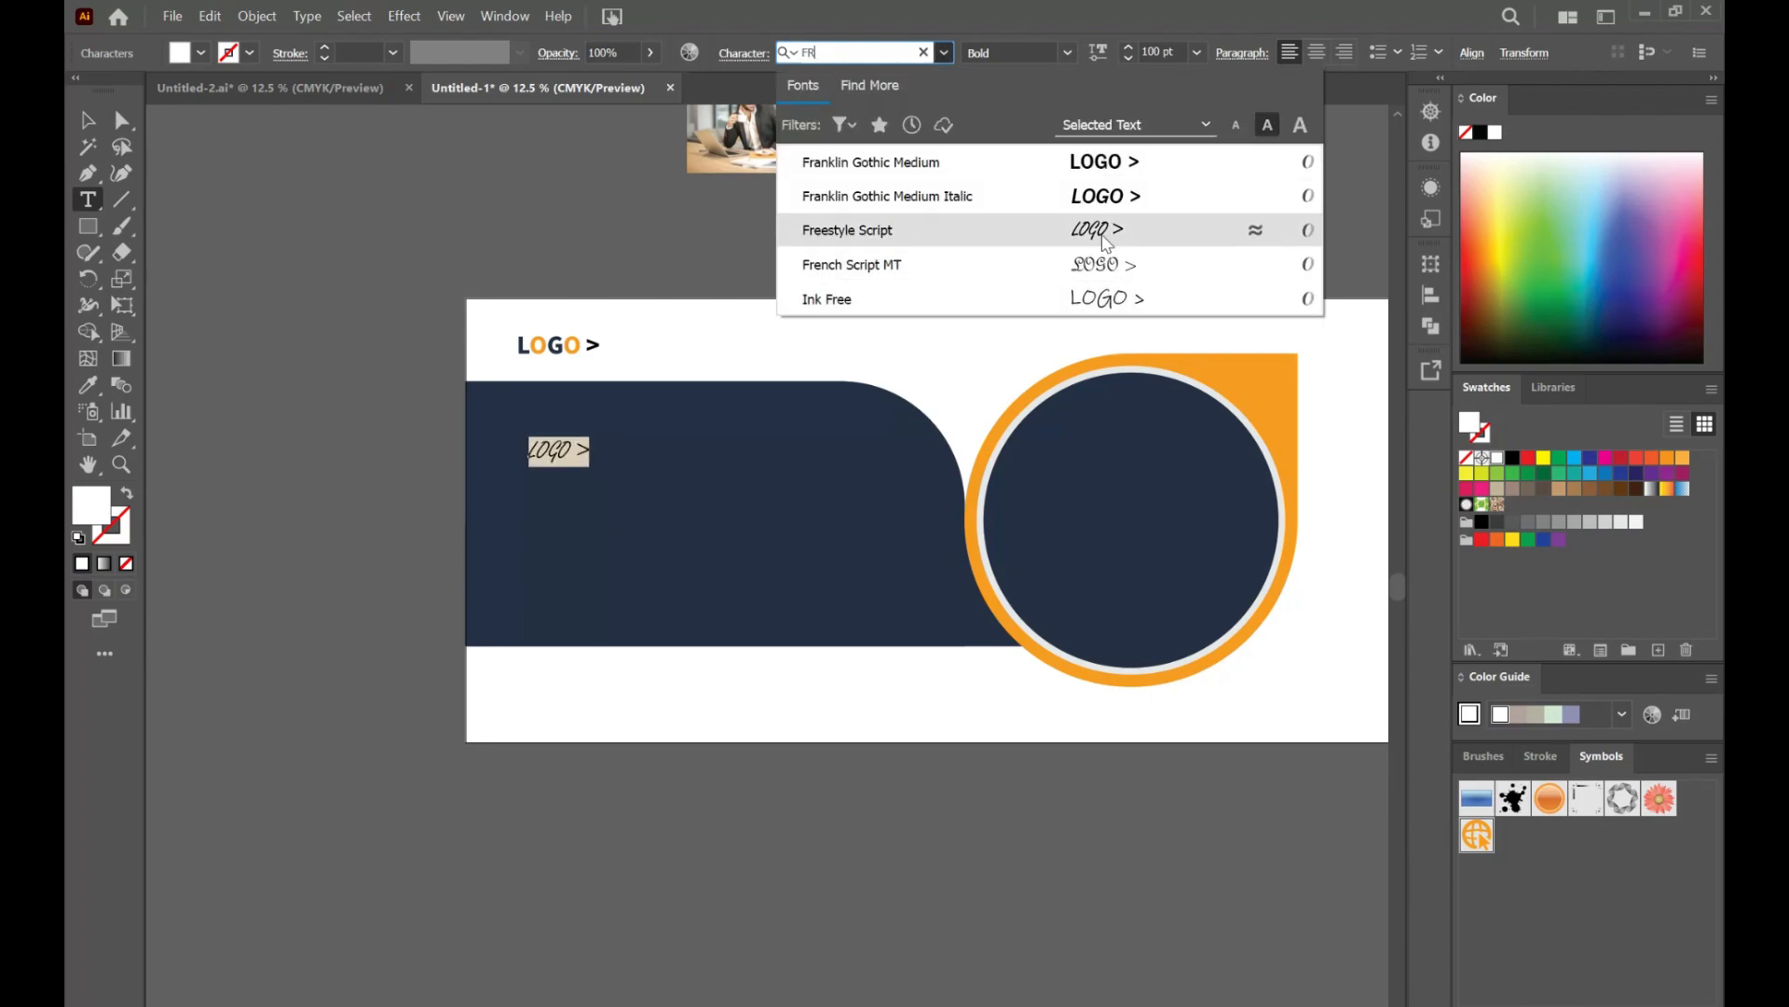
left_click(1114, 263)
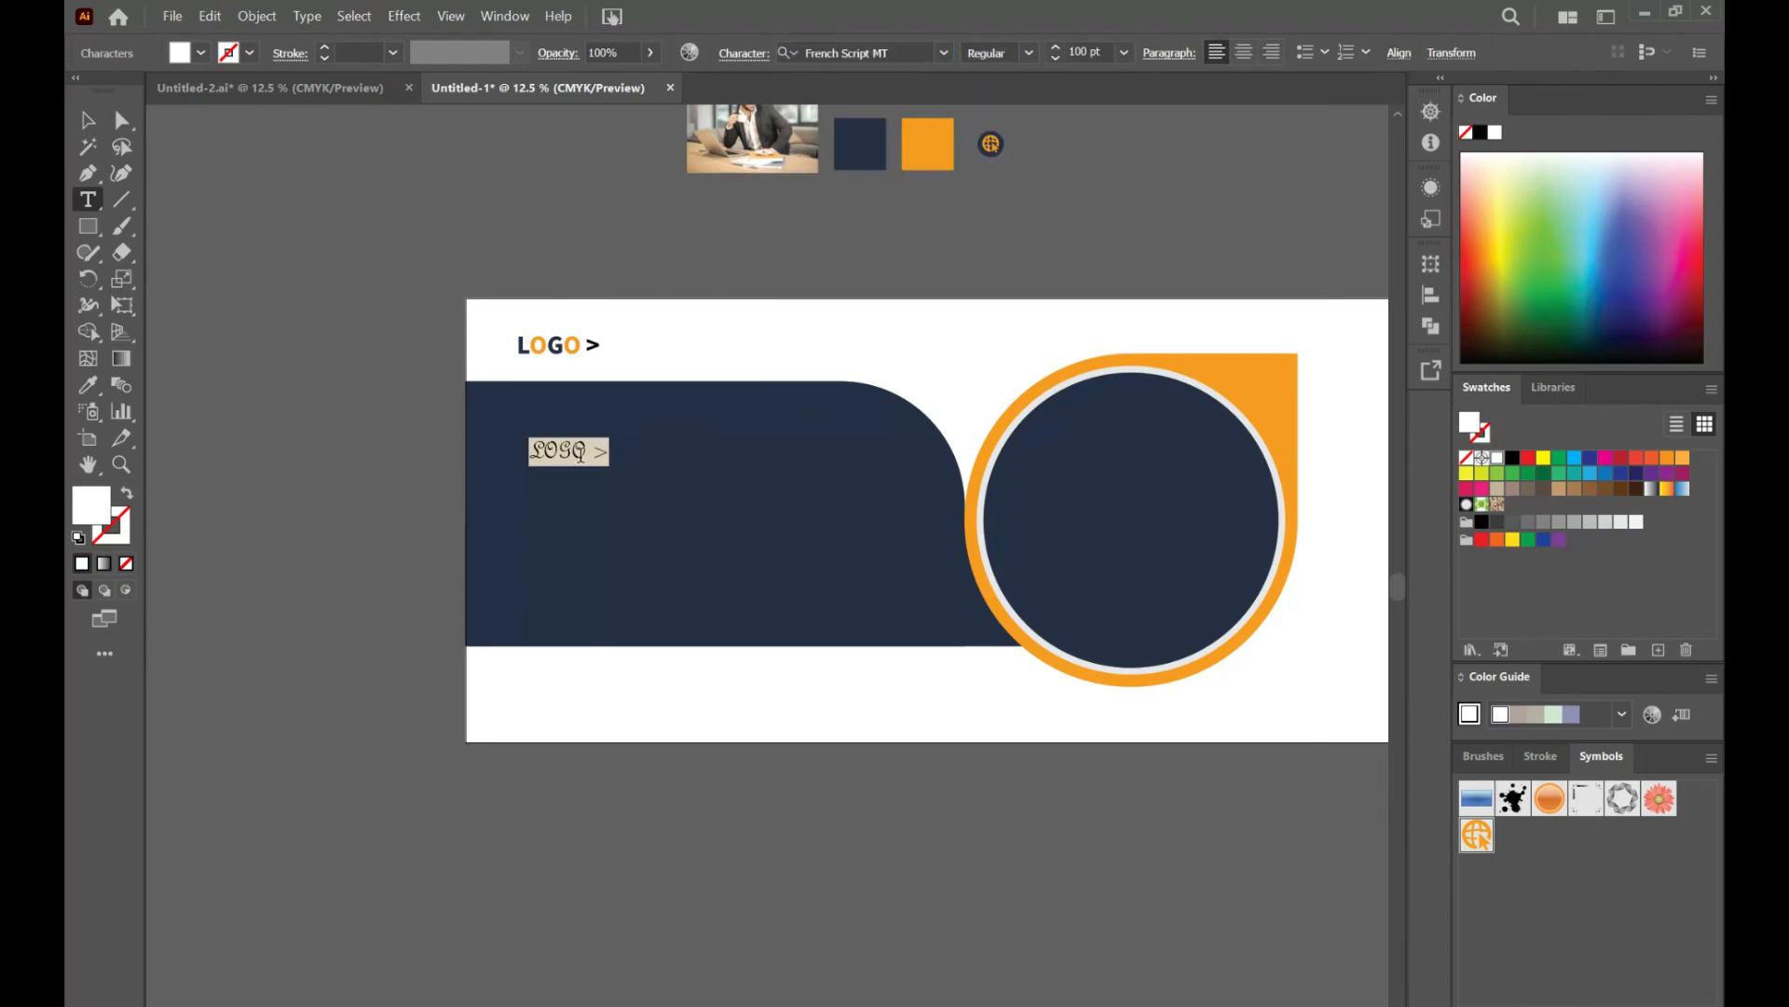
type("I")
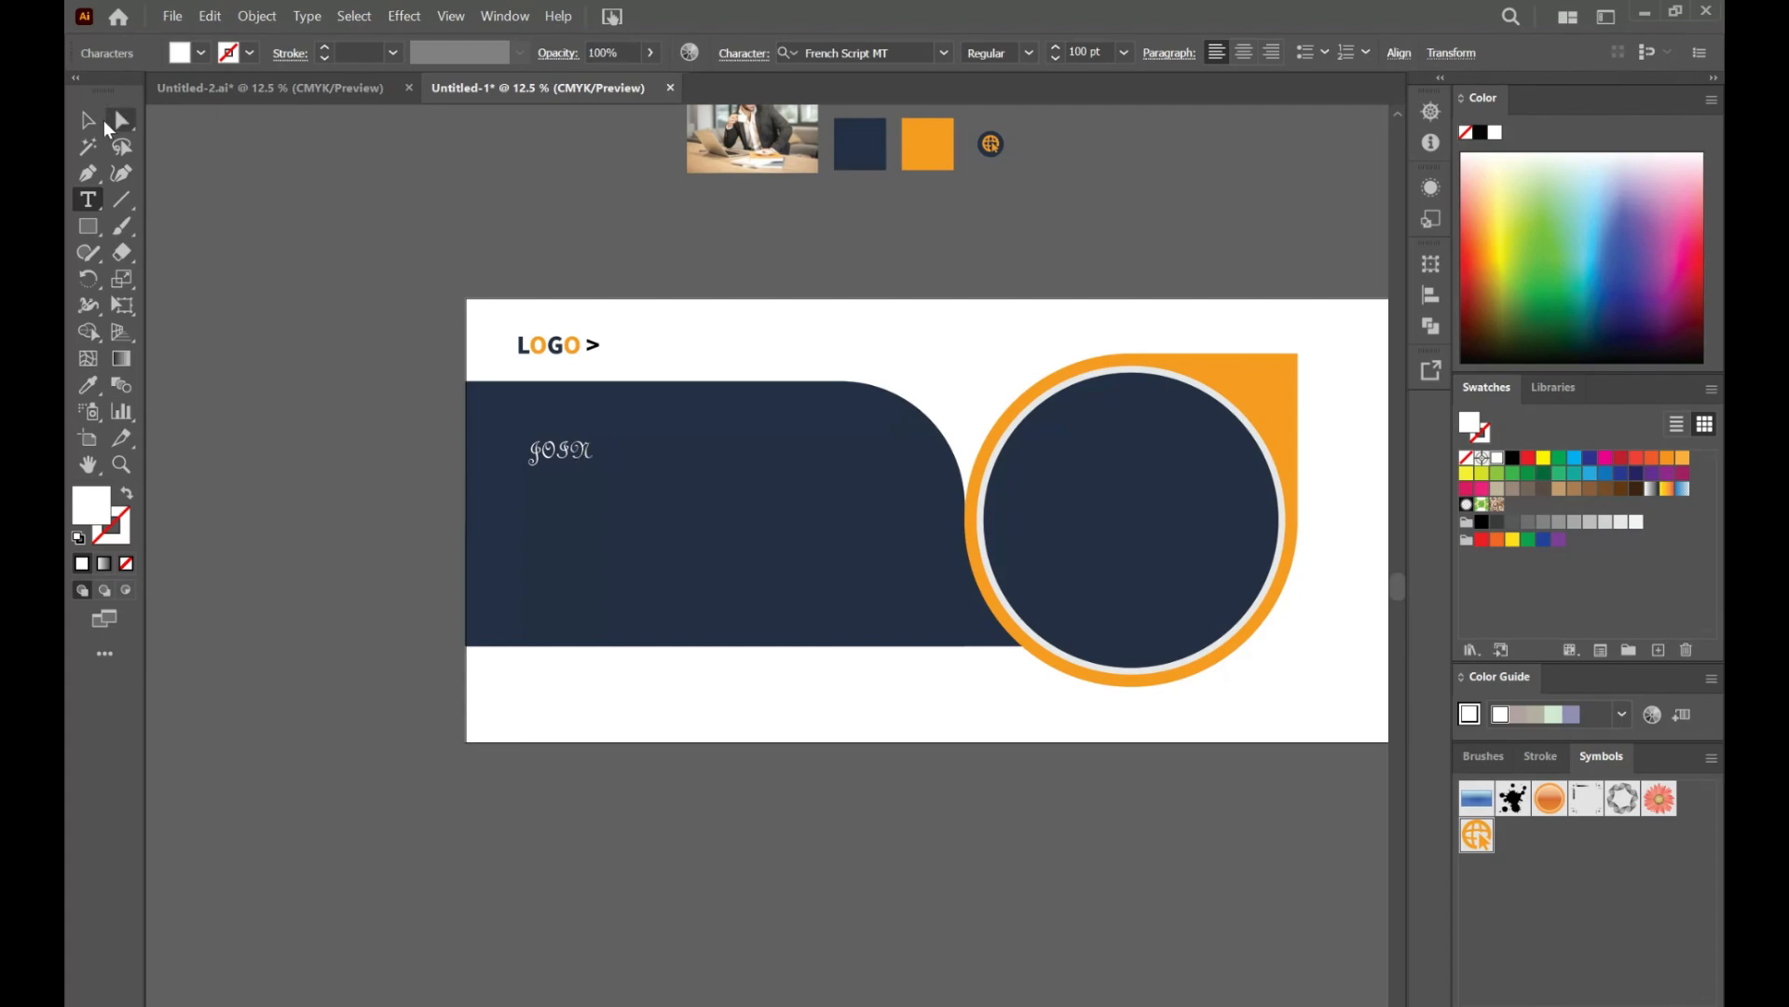
Switch the JOIN text to Monotype Corsiva and change it to lowercase 'join'
left_click(89, 121)
left_click(944, 52)
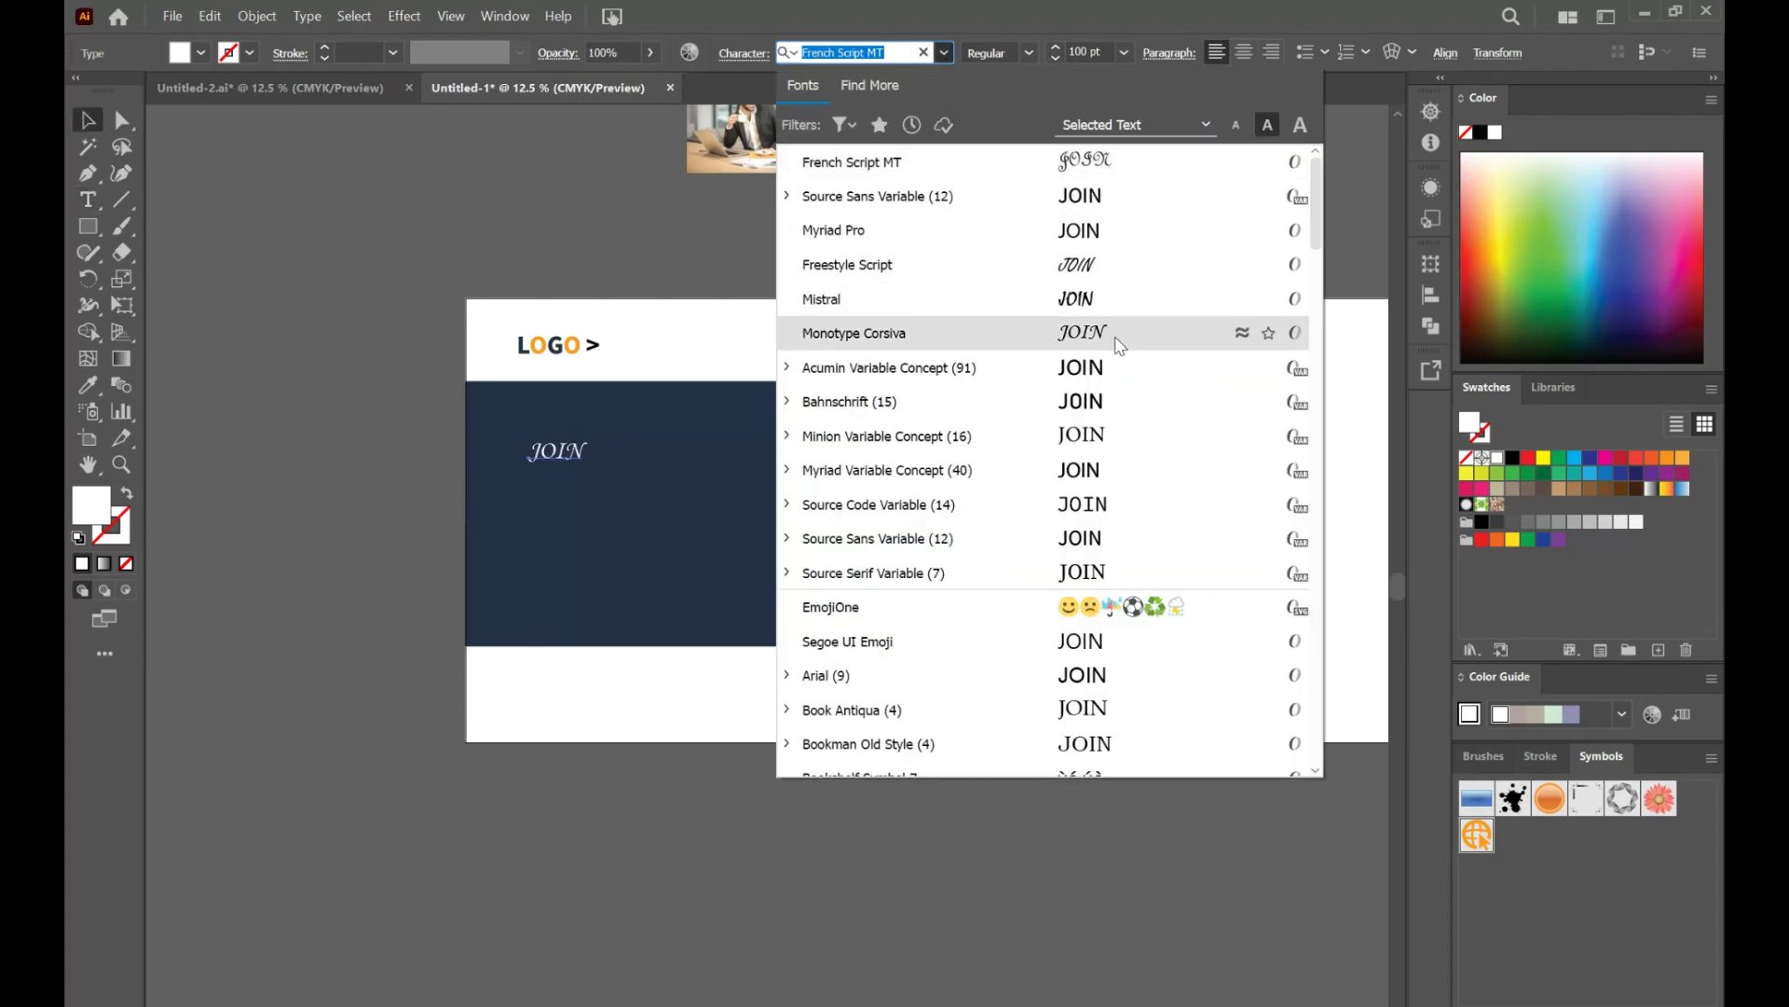
key("Down")
key("Down")
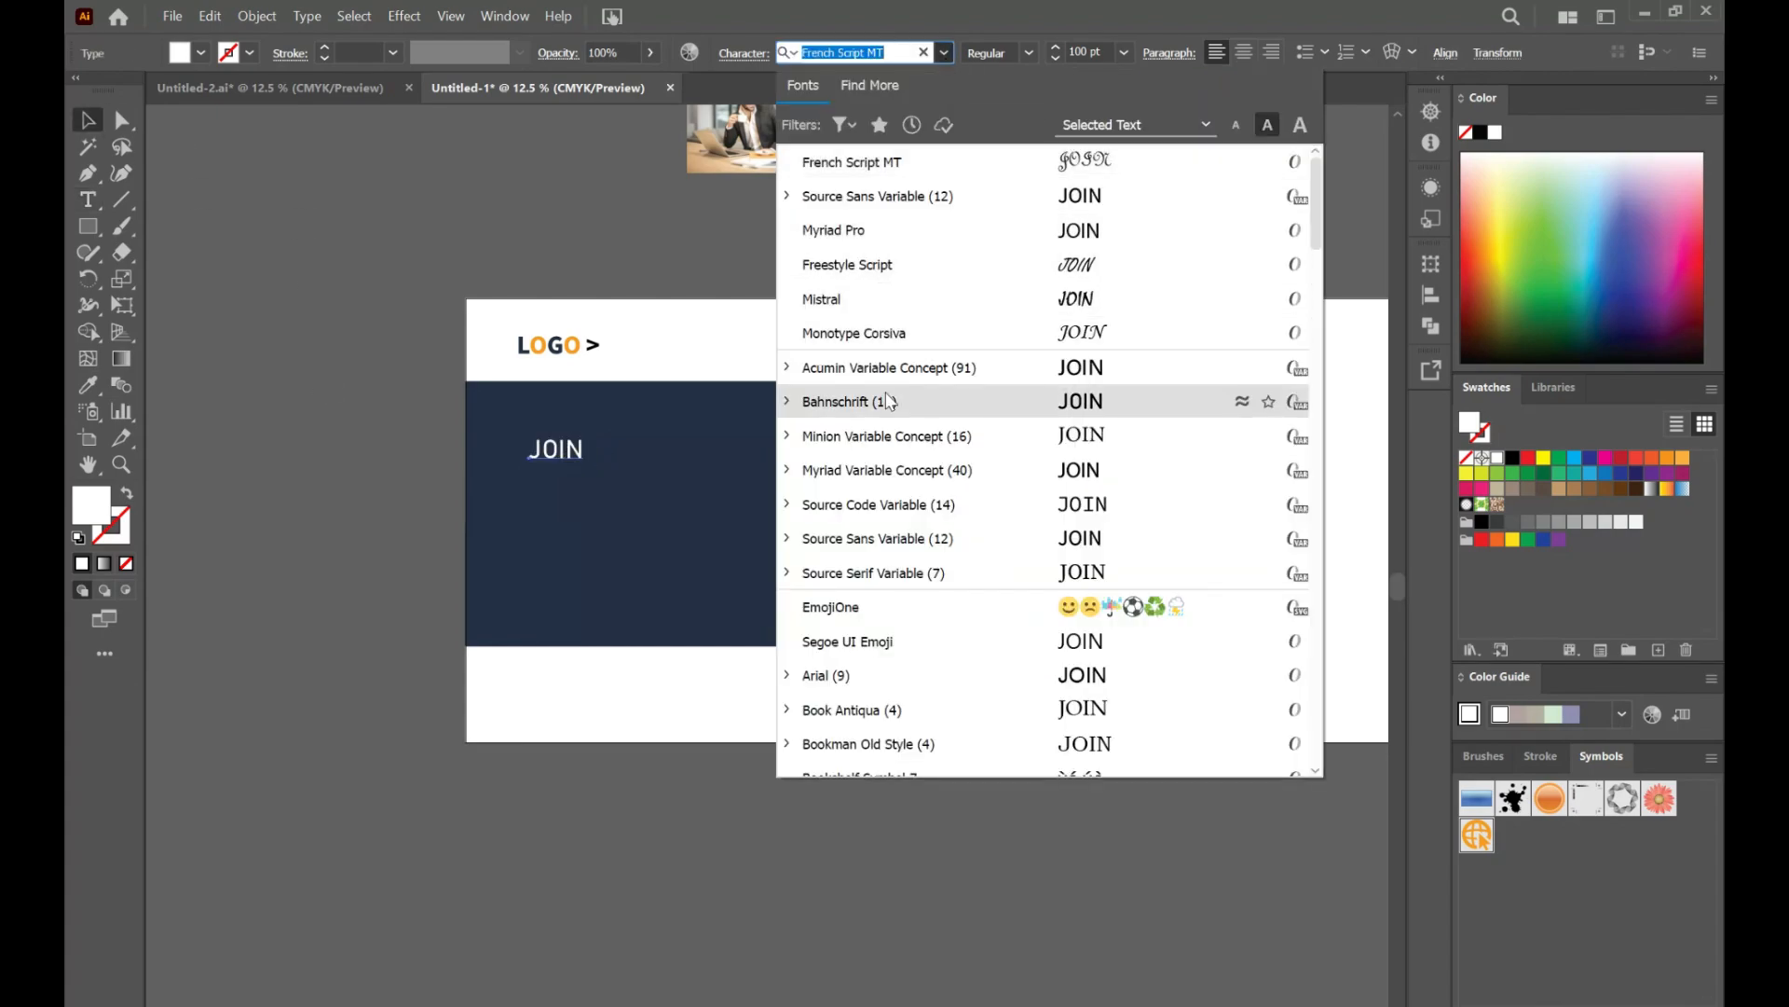
left_click(853, 333)
double_click(556, 450)
left_click(354, 16)
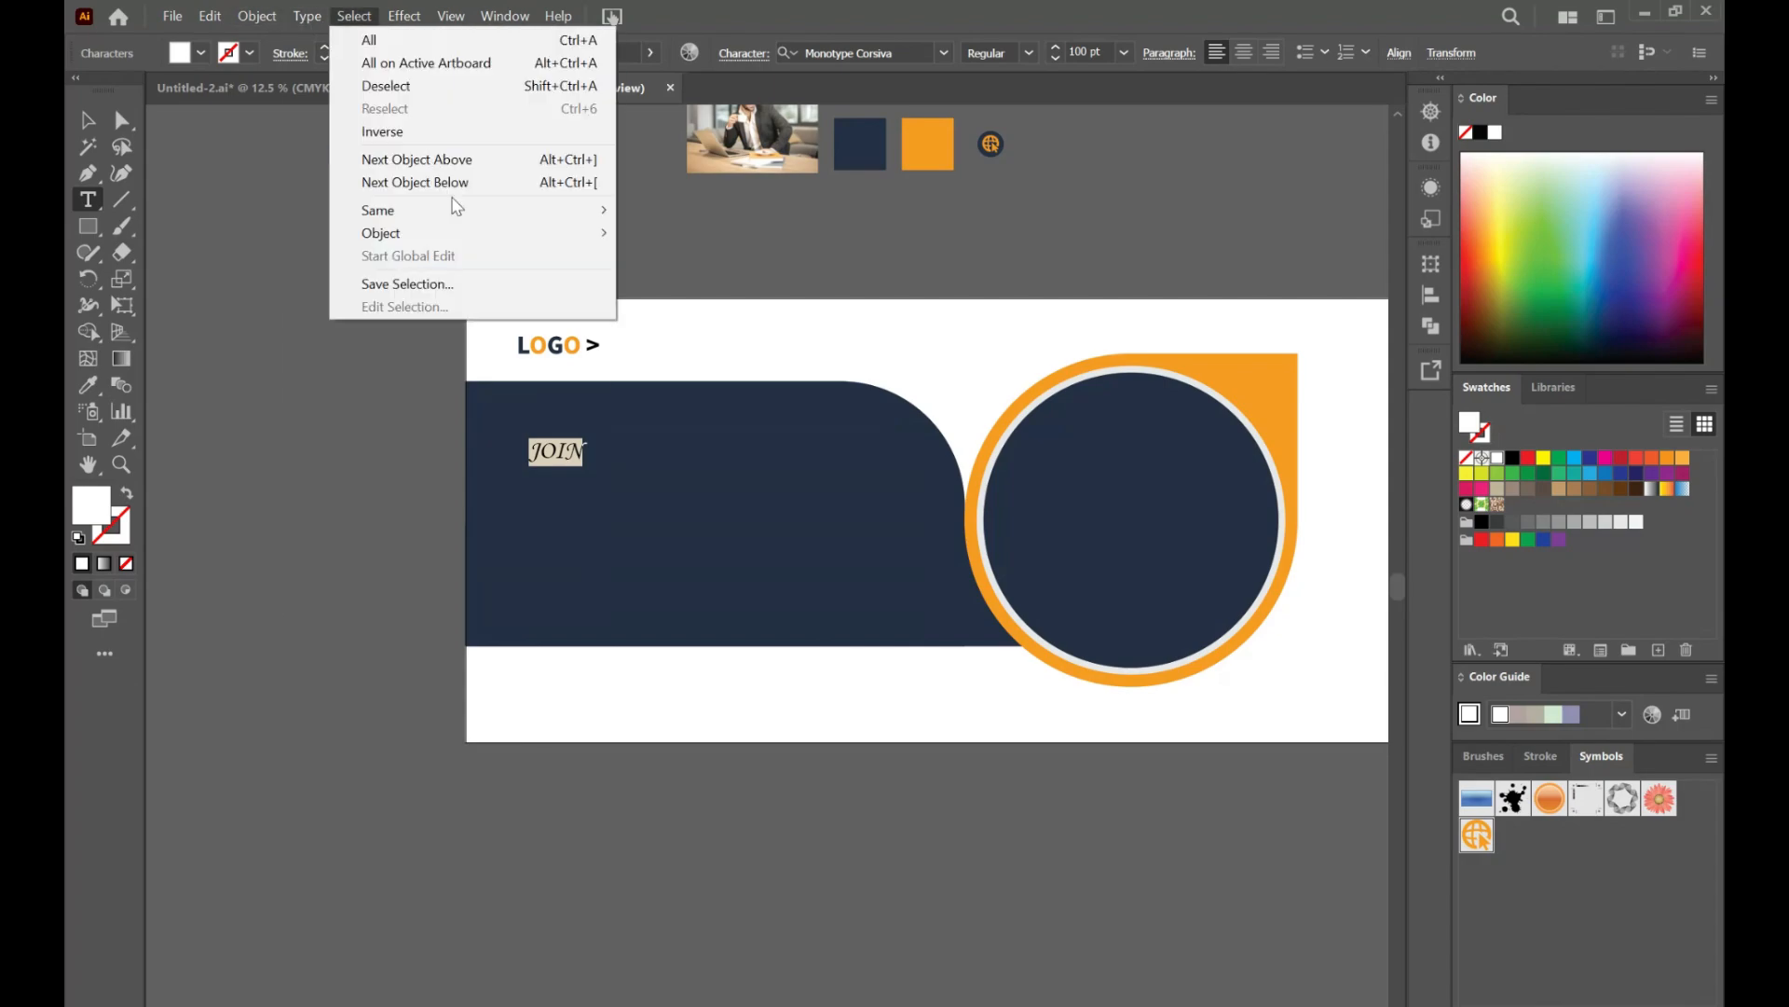
mouse_move(306, 16)
mouse_move(391, 327)
left_click(653, 347)
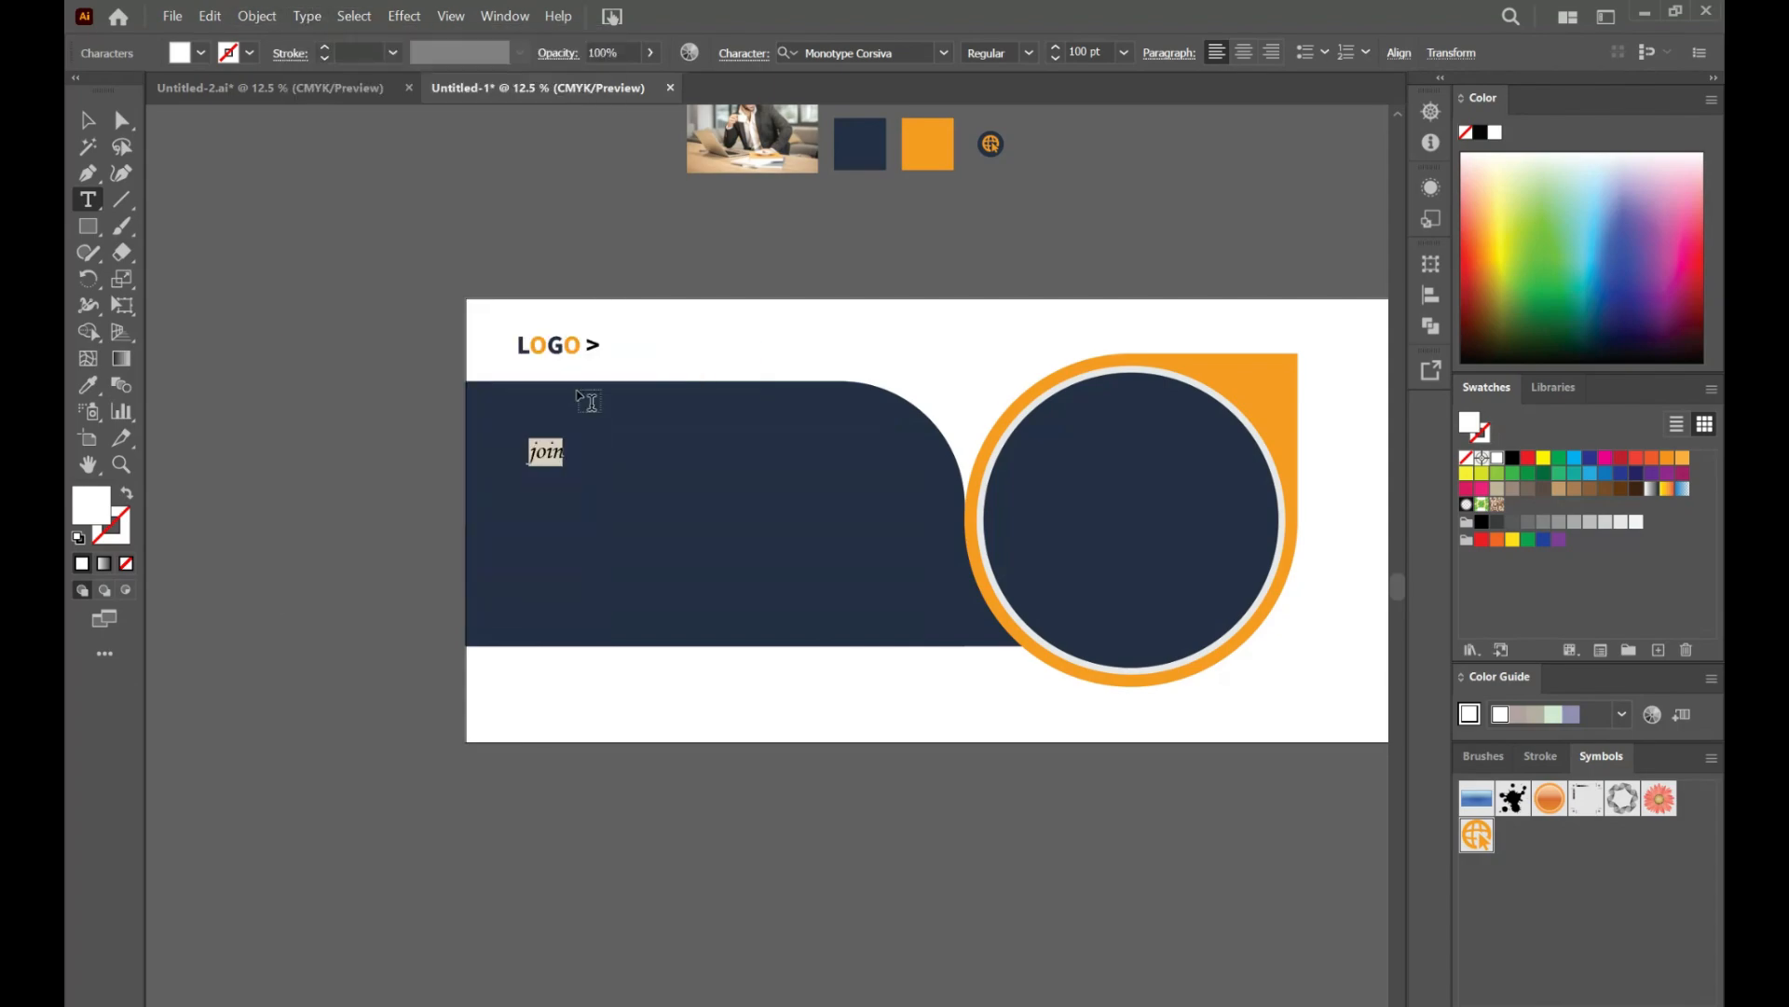
Set 'join' to 337 pt and nudge it slightly right
left_click(96, 120)
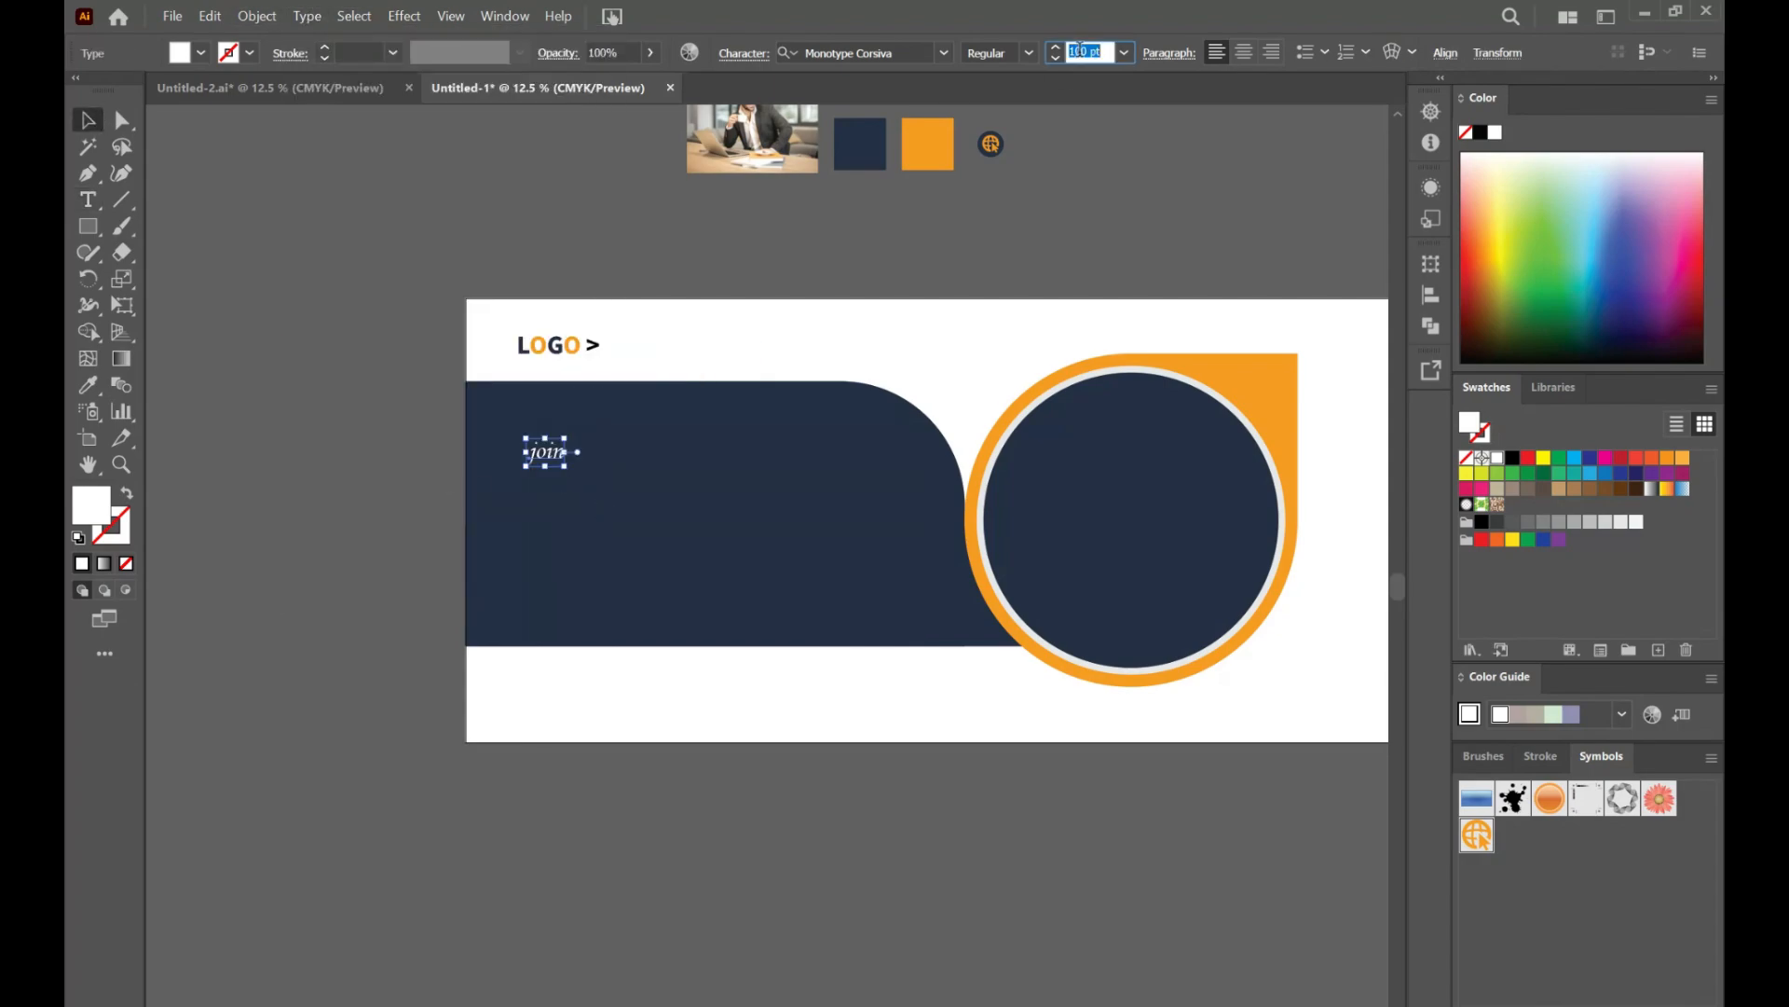
type("337")
key("Return")
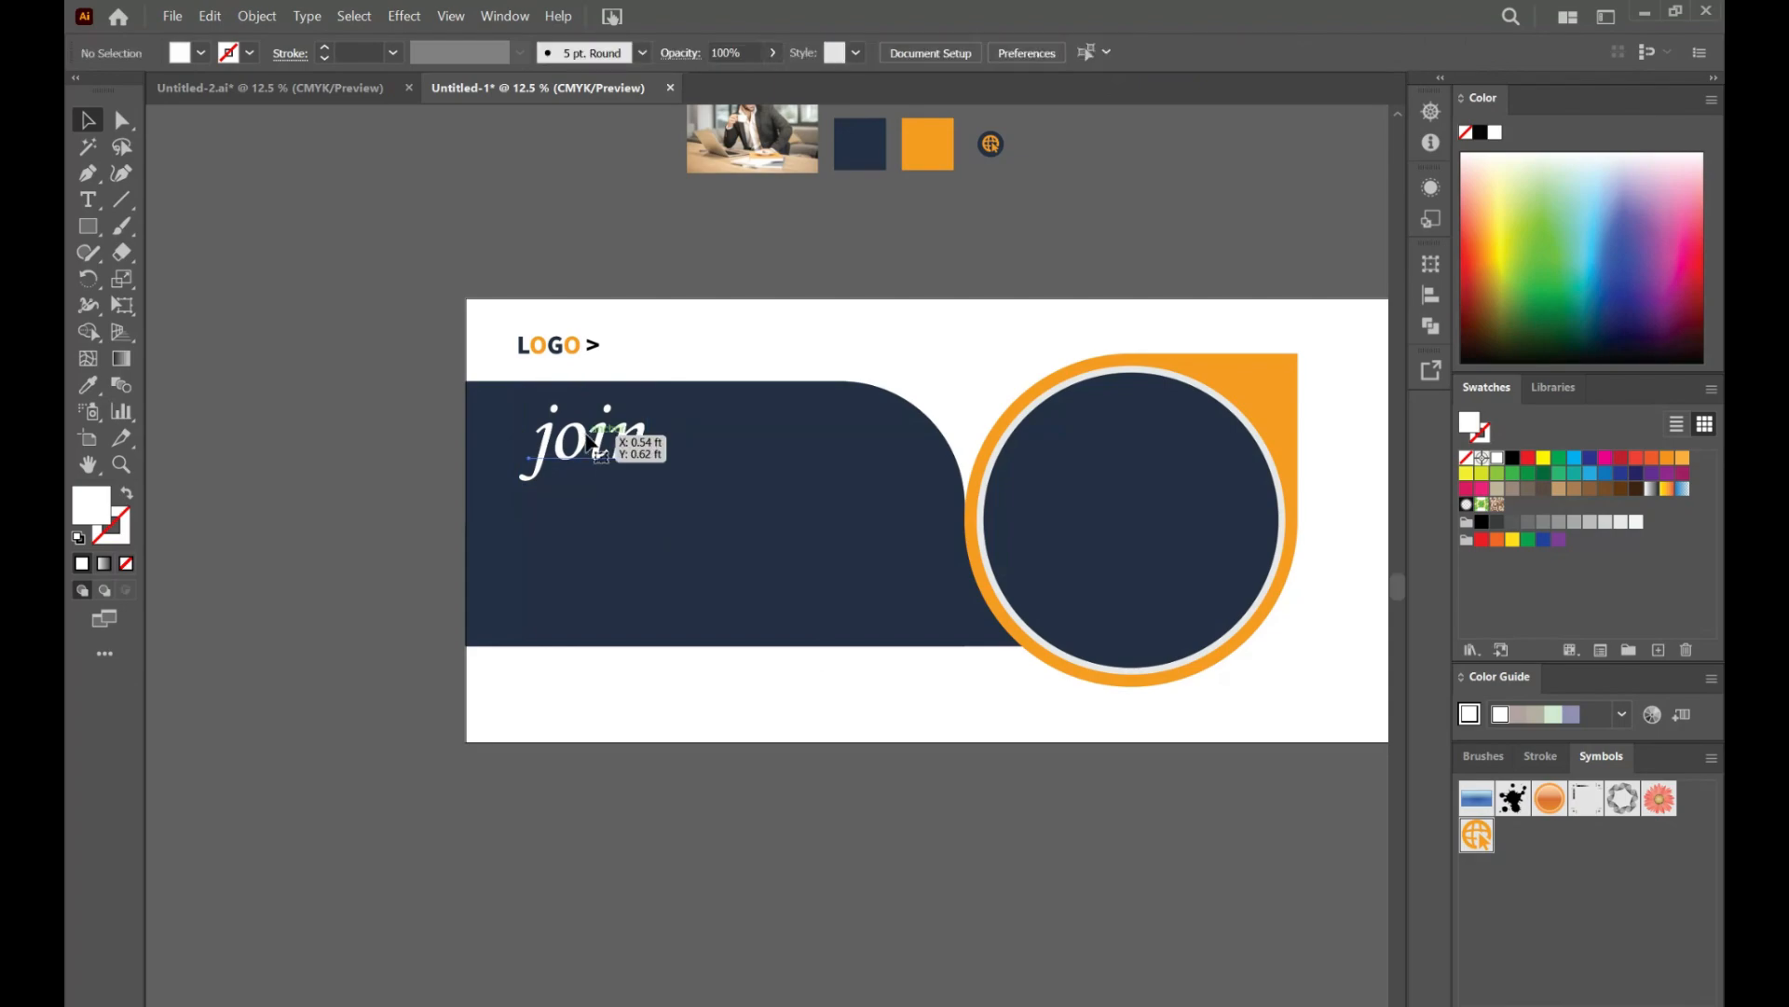
left_click_drag(639, 447, 764, 462)
Retype a copied word as 'Our' in Source Sans Variable Bold at 192 pt and place it beside 'join'
double_click(746, 438)
left_click(858, 52)
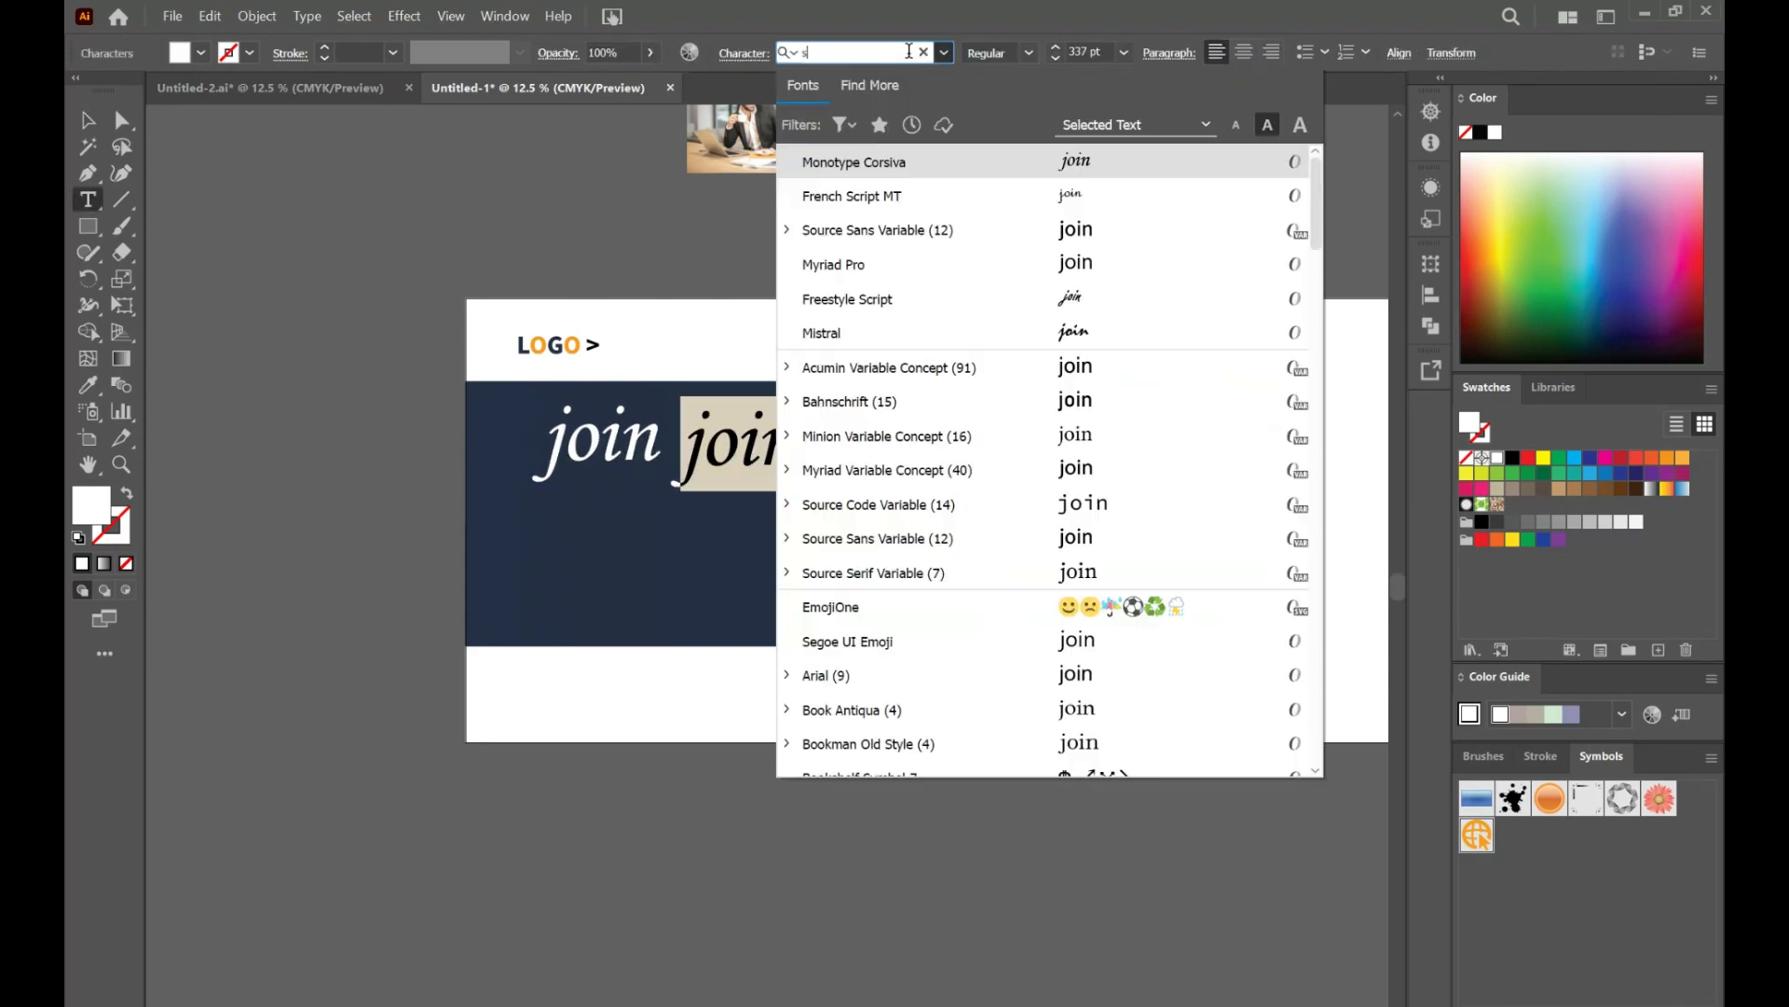
type("sa")
left_click(1107, 314)
type("Ou")
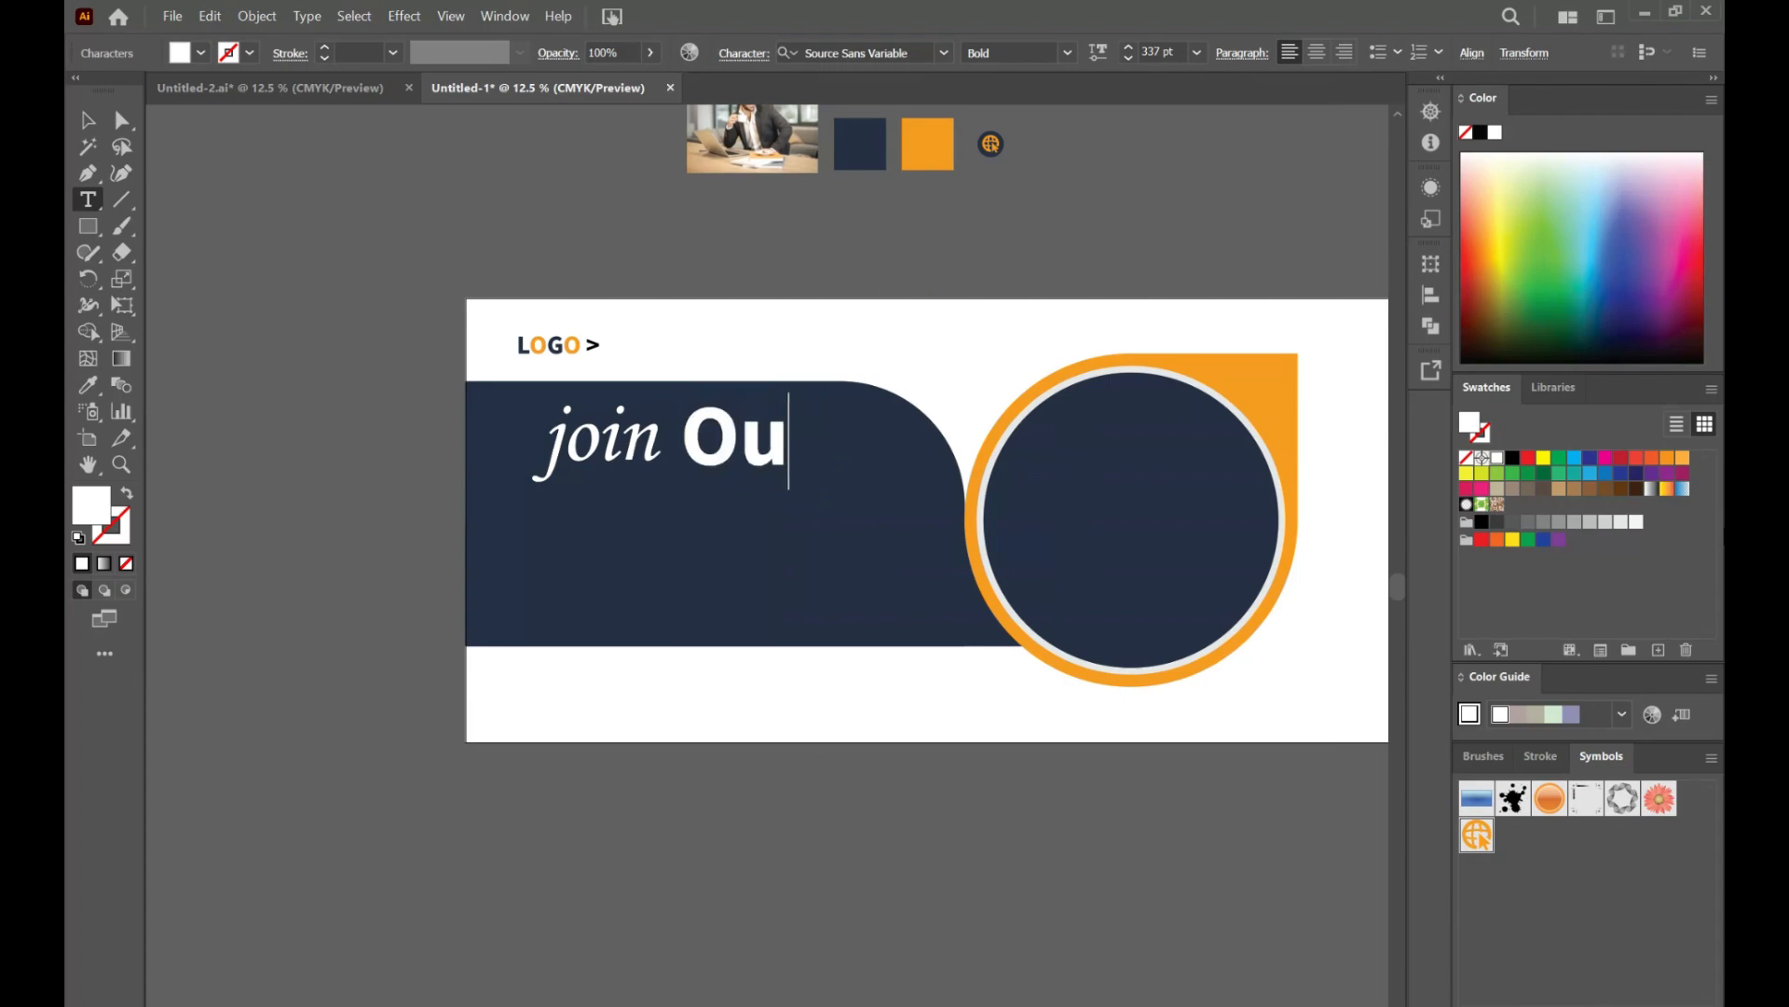
type("r")
key("Escape")
left_click(990, 795)
key("ctrl+minus")
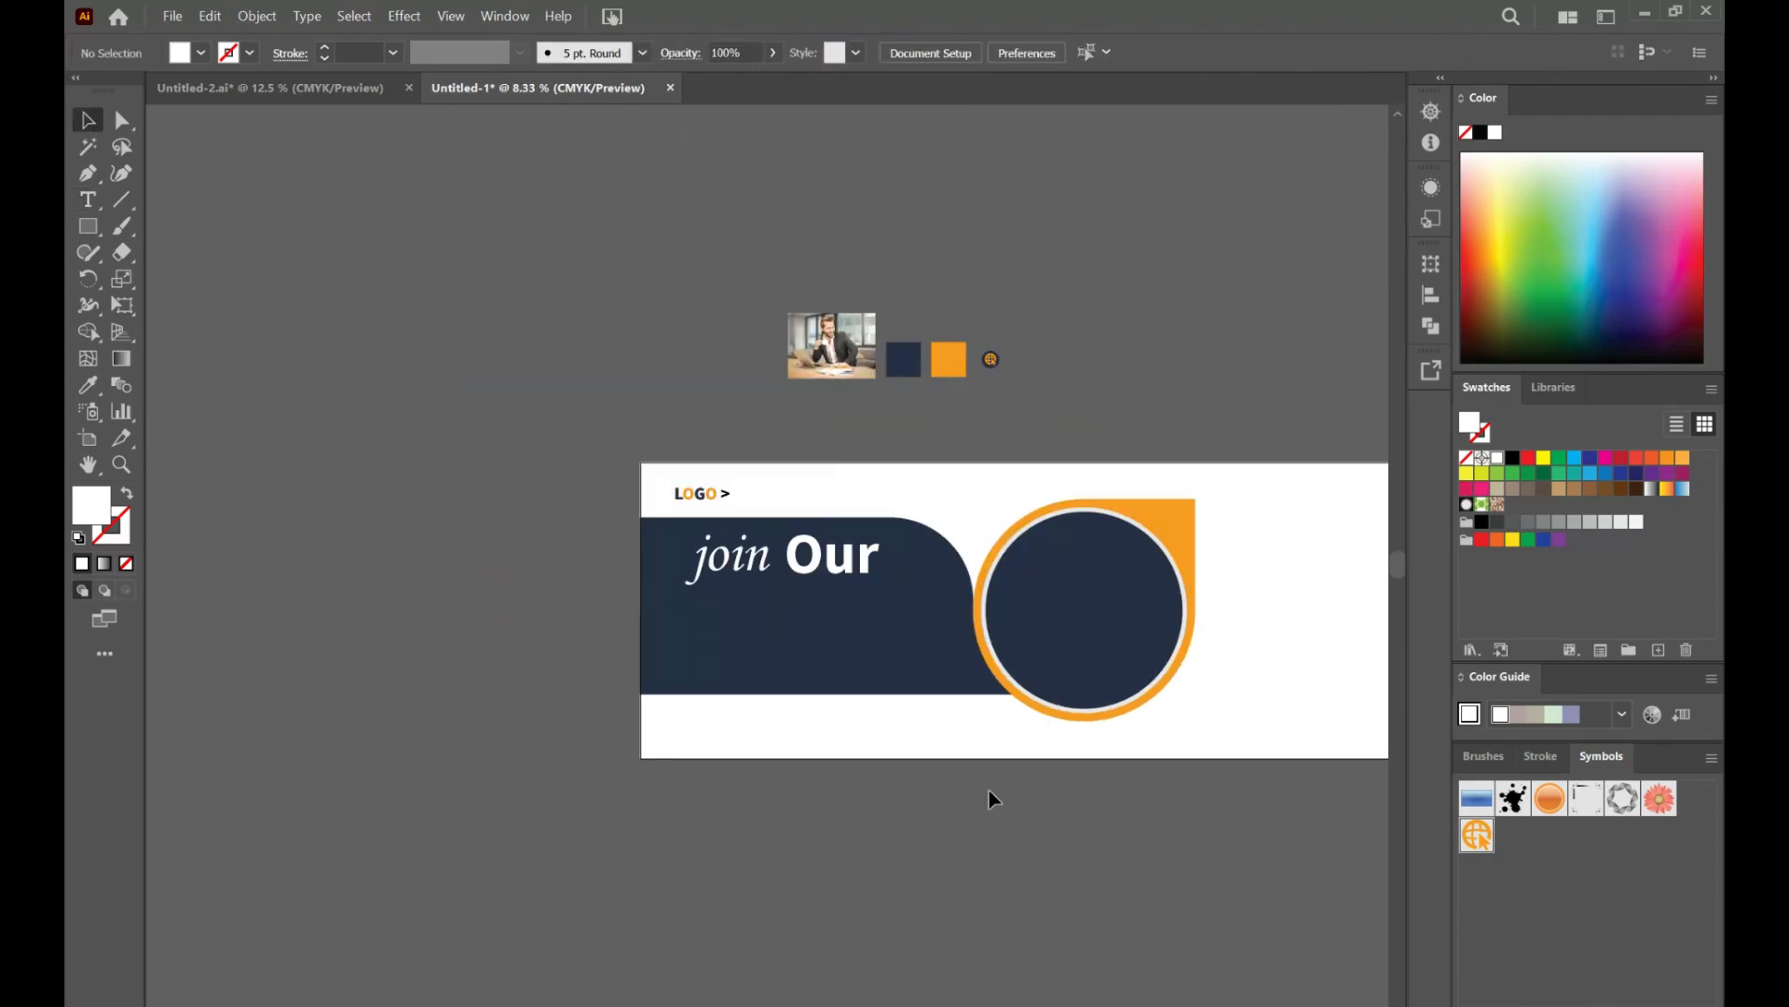
key("ctrl+plus")
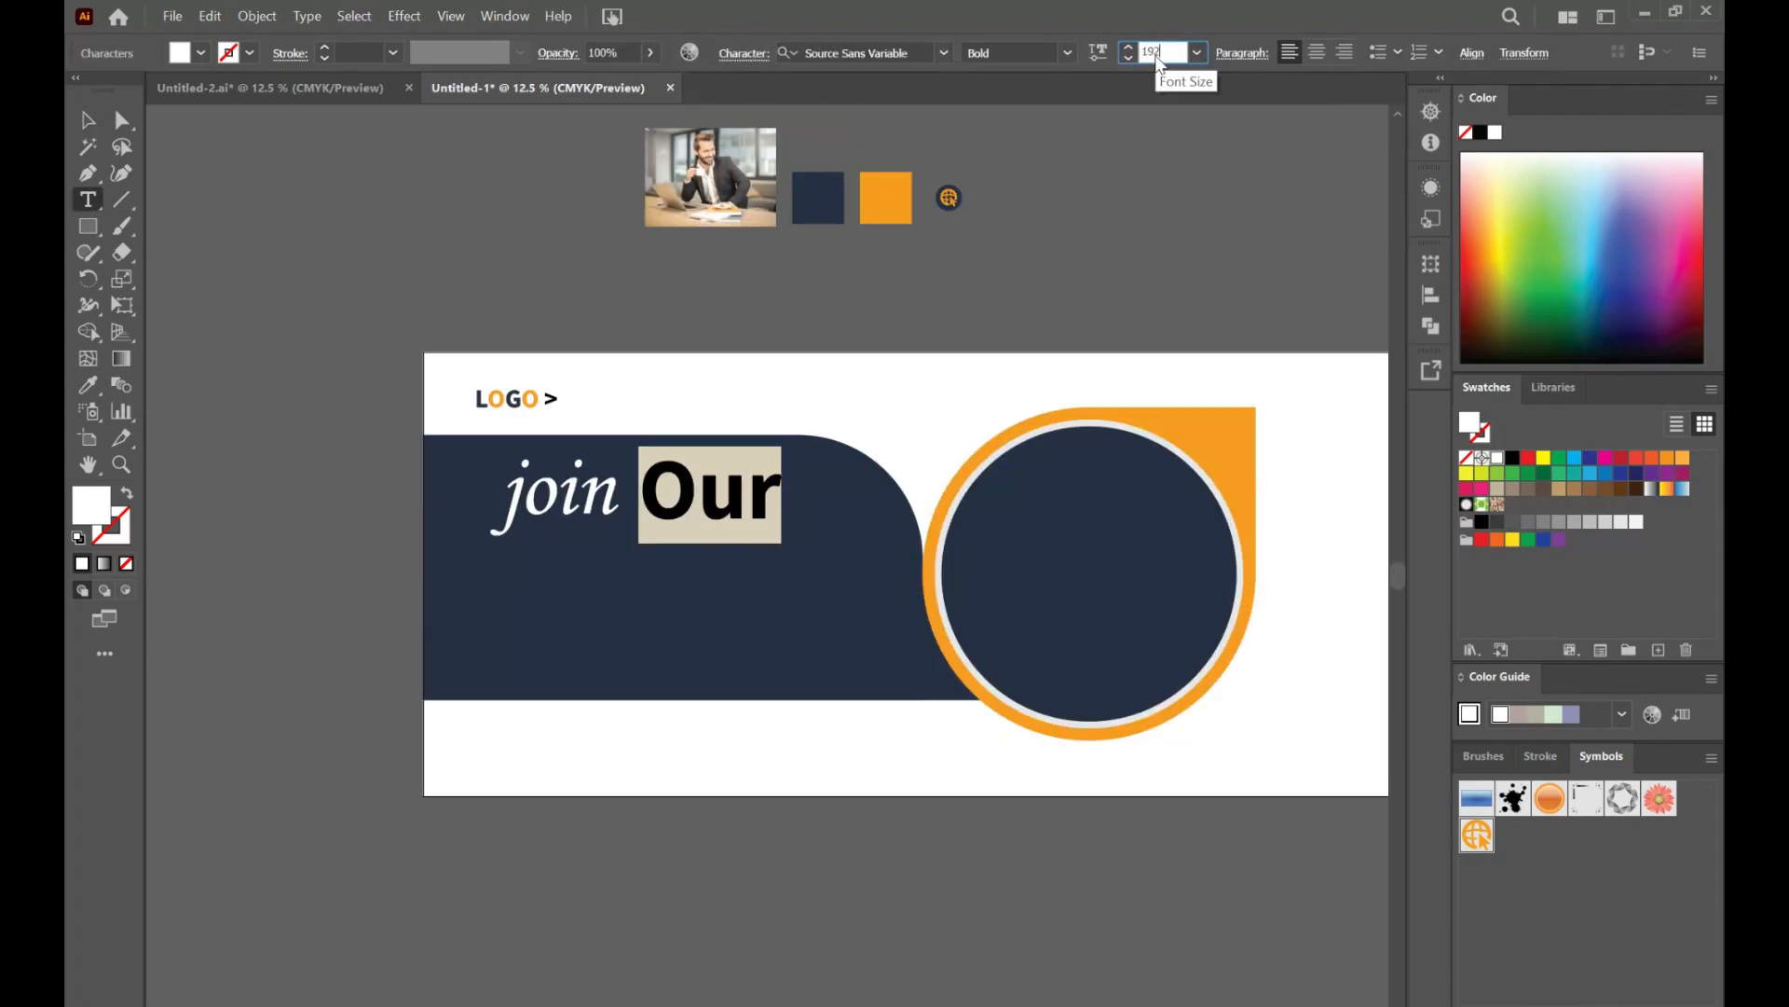
key("Return")
left_click(88, 119)
left_click_drag(681, 517, 546, 570)
Turn another copy into 'amazing' at 252 pt and move it beneath 'join'
double_click(545, 570)
type("amazing")
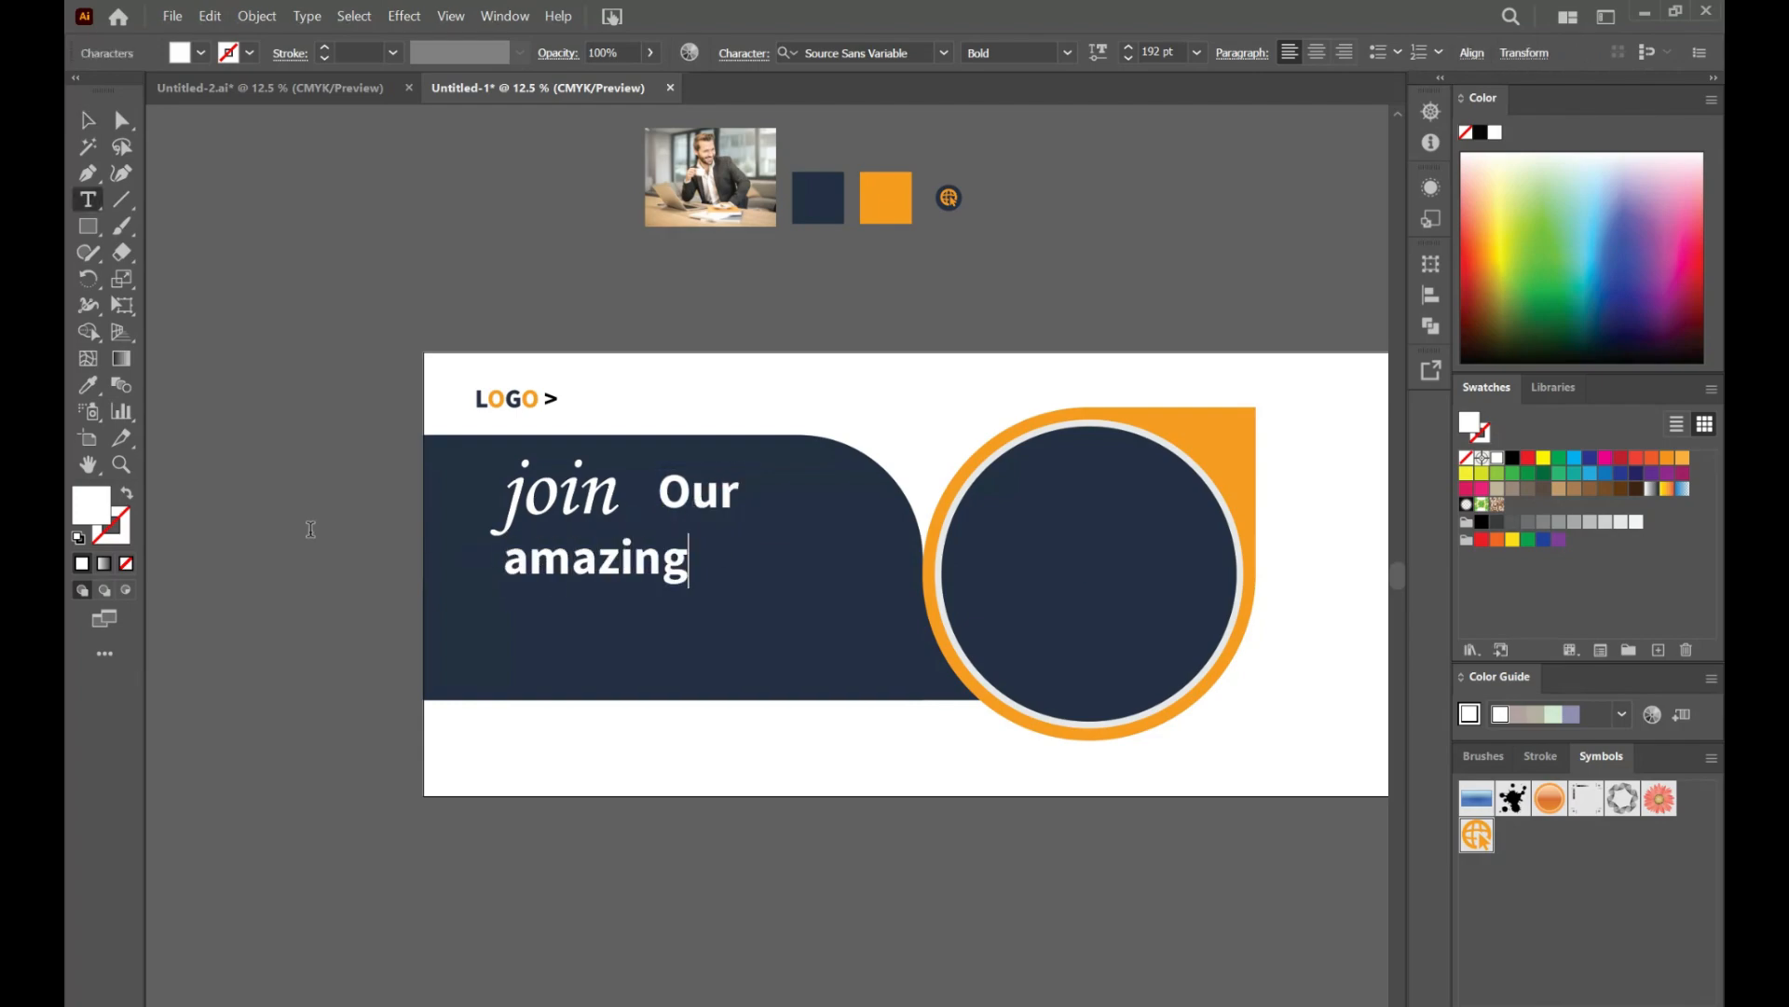
left_click(1160, 56)
type("337")
key("Escape")
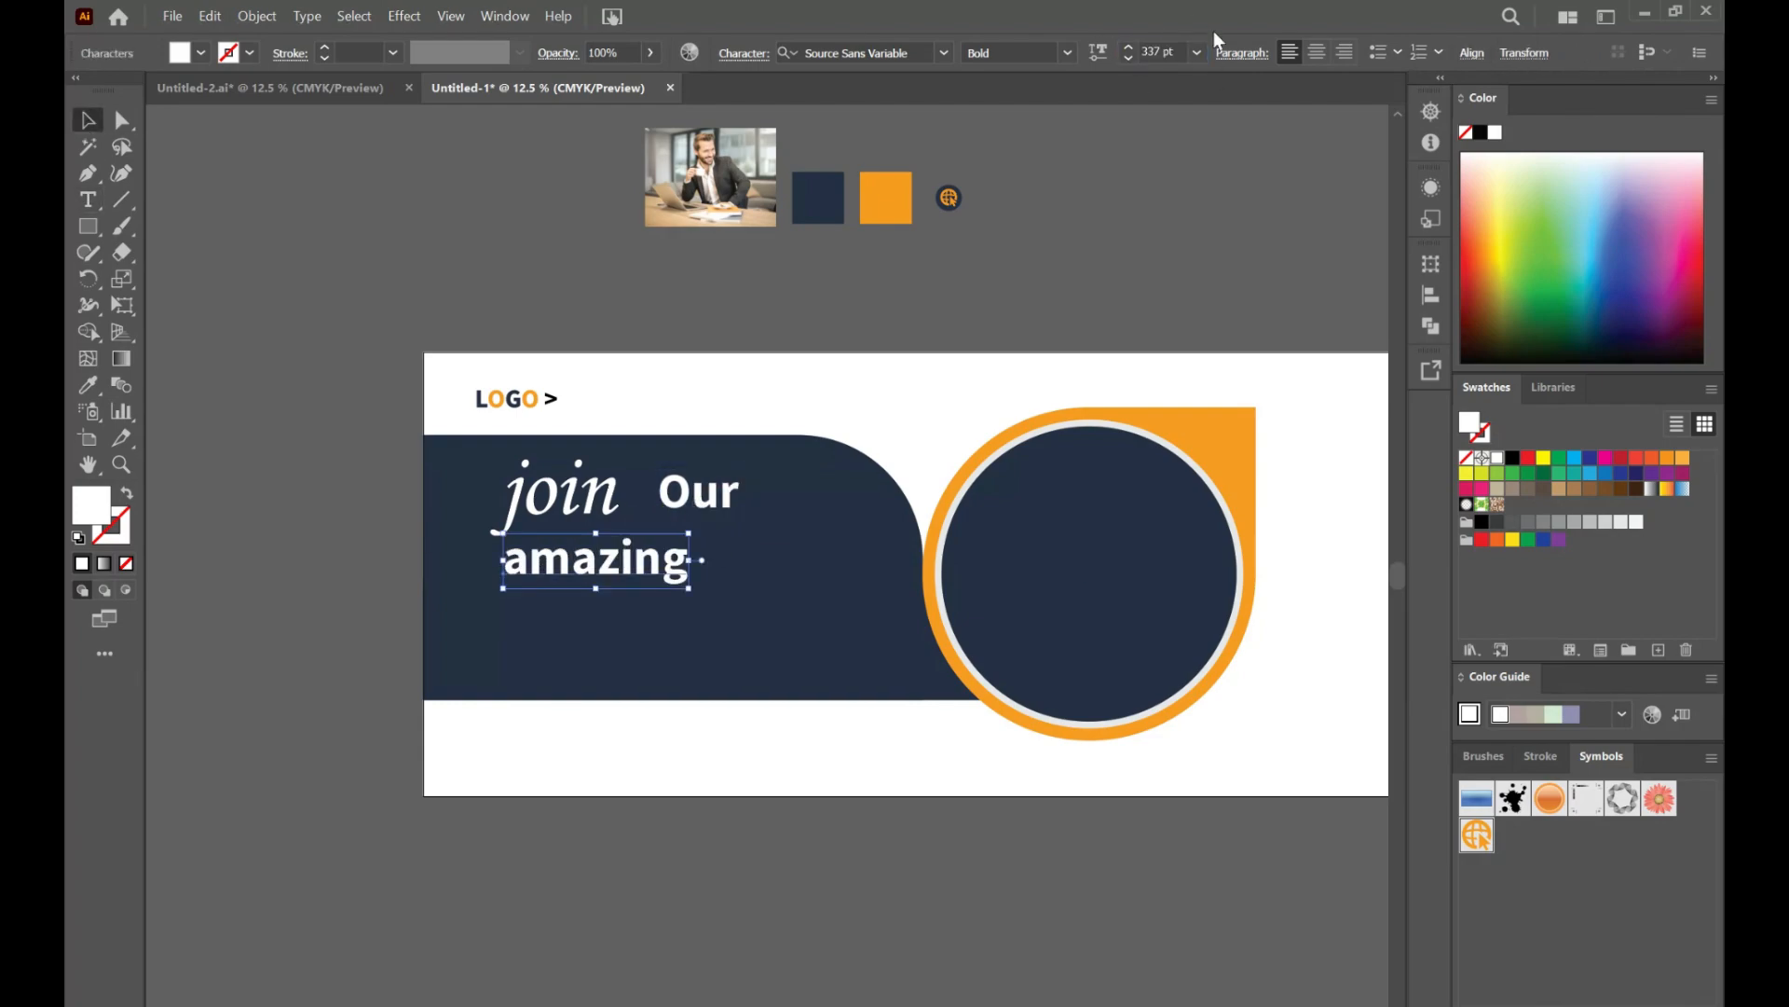
left_click(1161, 51)
key("Return")
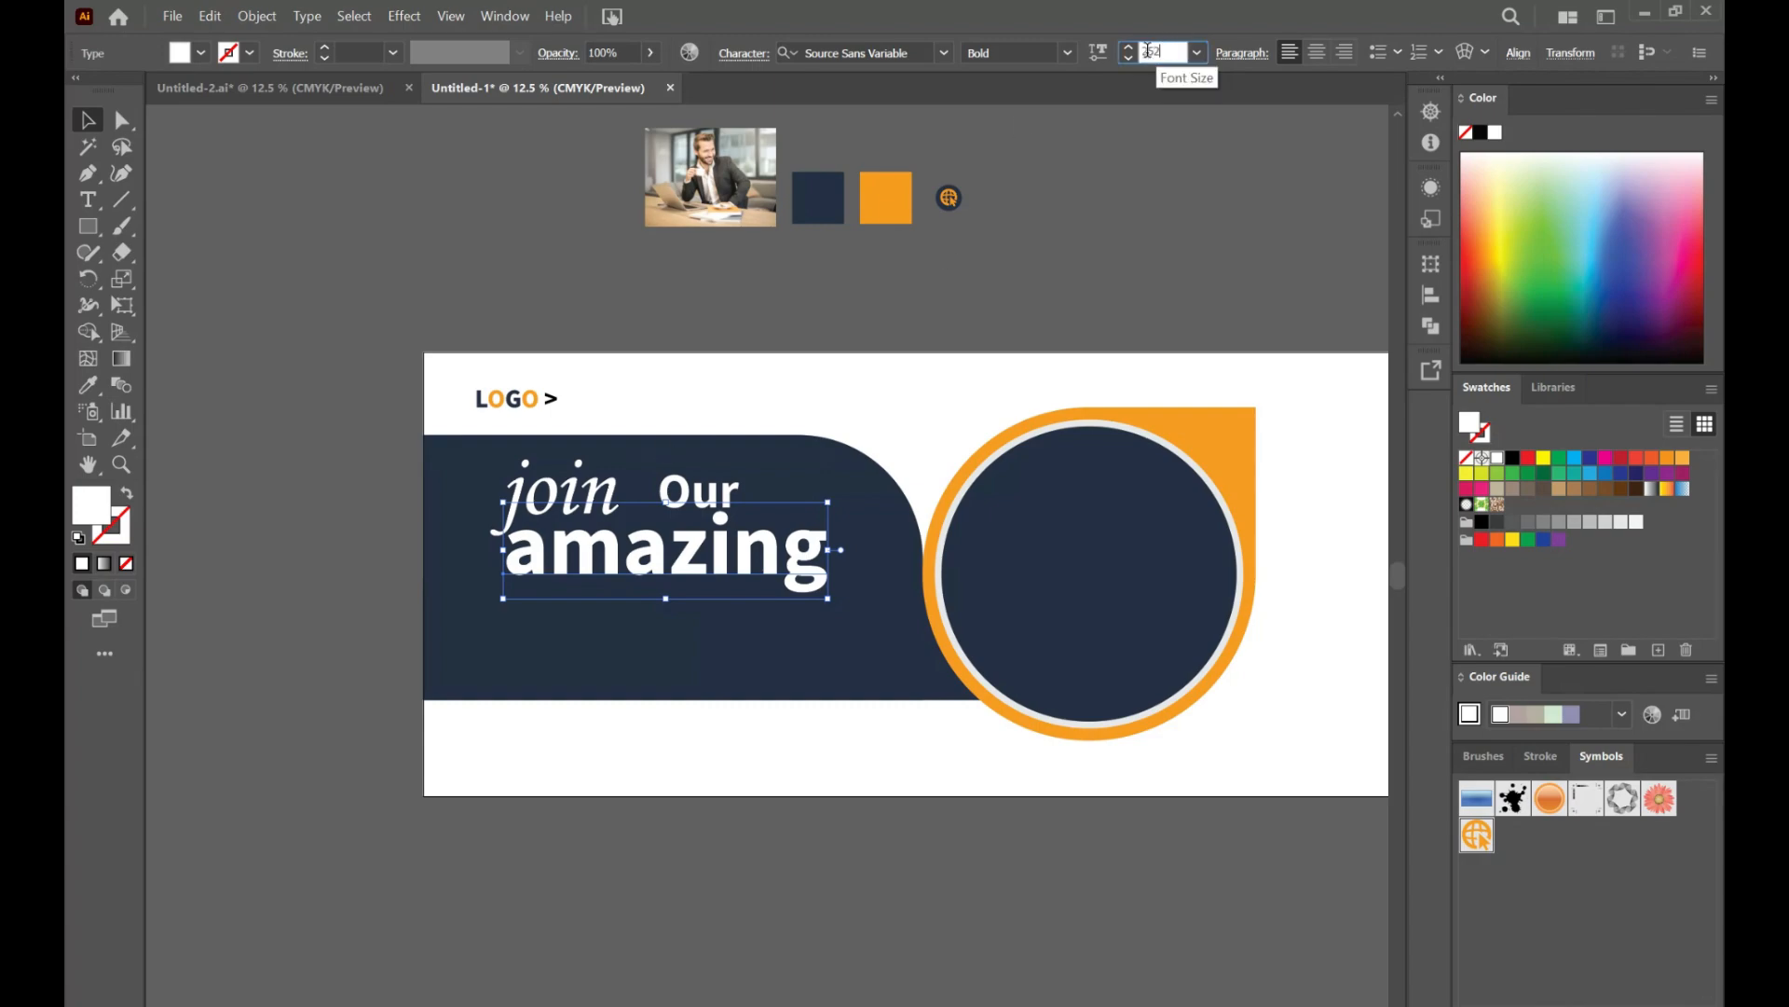
key("Return")
left_click_drag(655, 569, 627, 526)
Colour 'amazing' orange with the eyedropper and bring 'join' in front of it
left_click(648, 558)
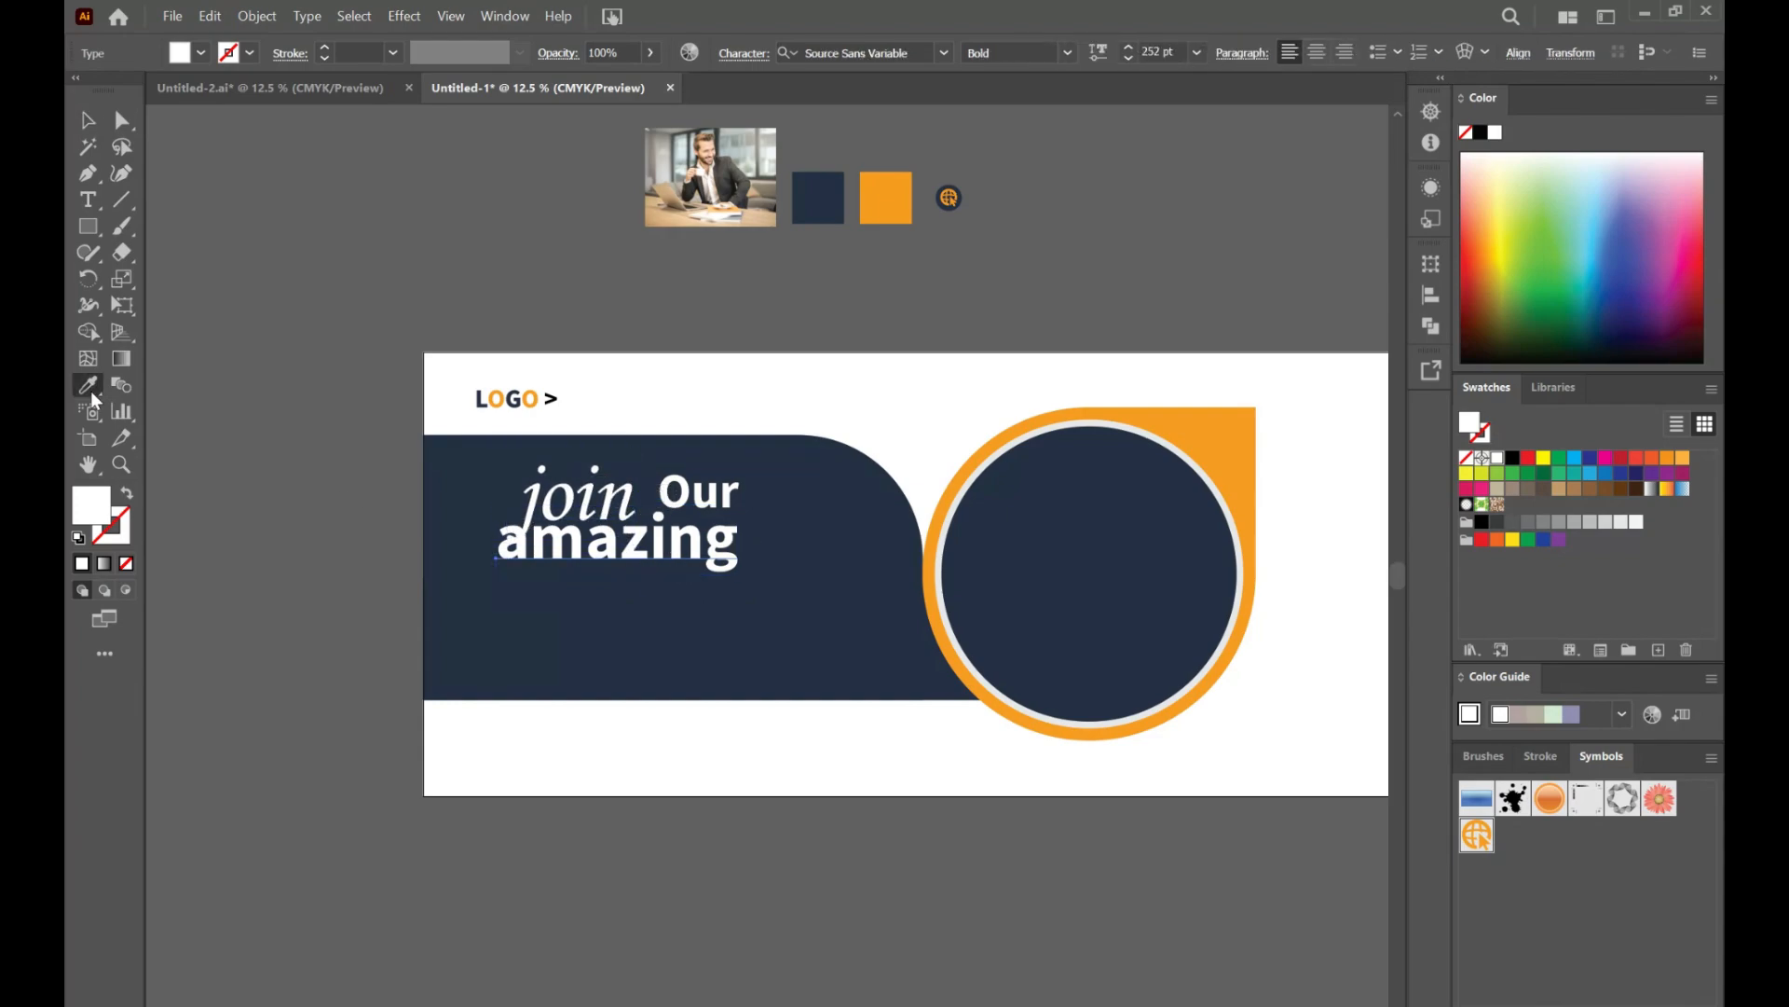
left_click(88, 385)
left_click(886, 198)
left_click(87, 119)
right_click(570, 496)
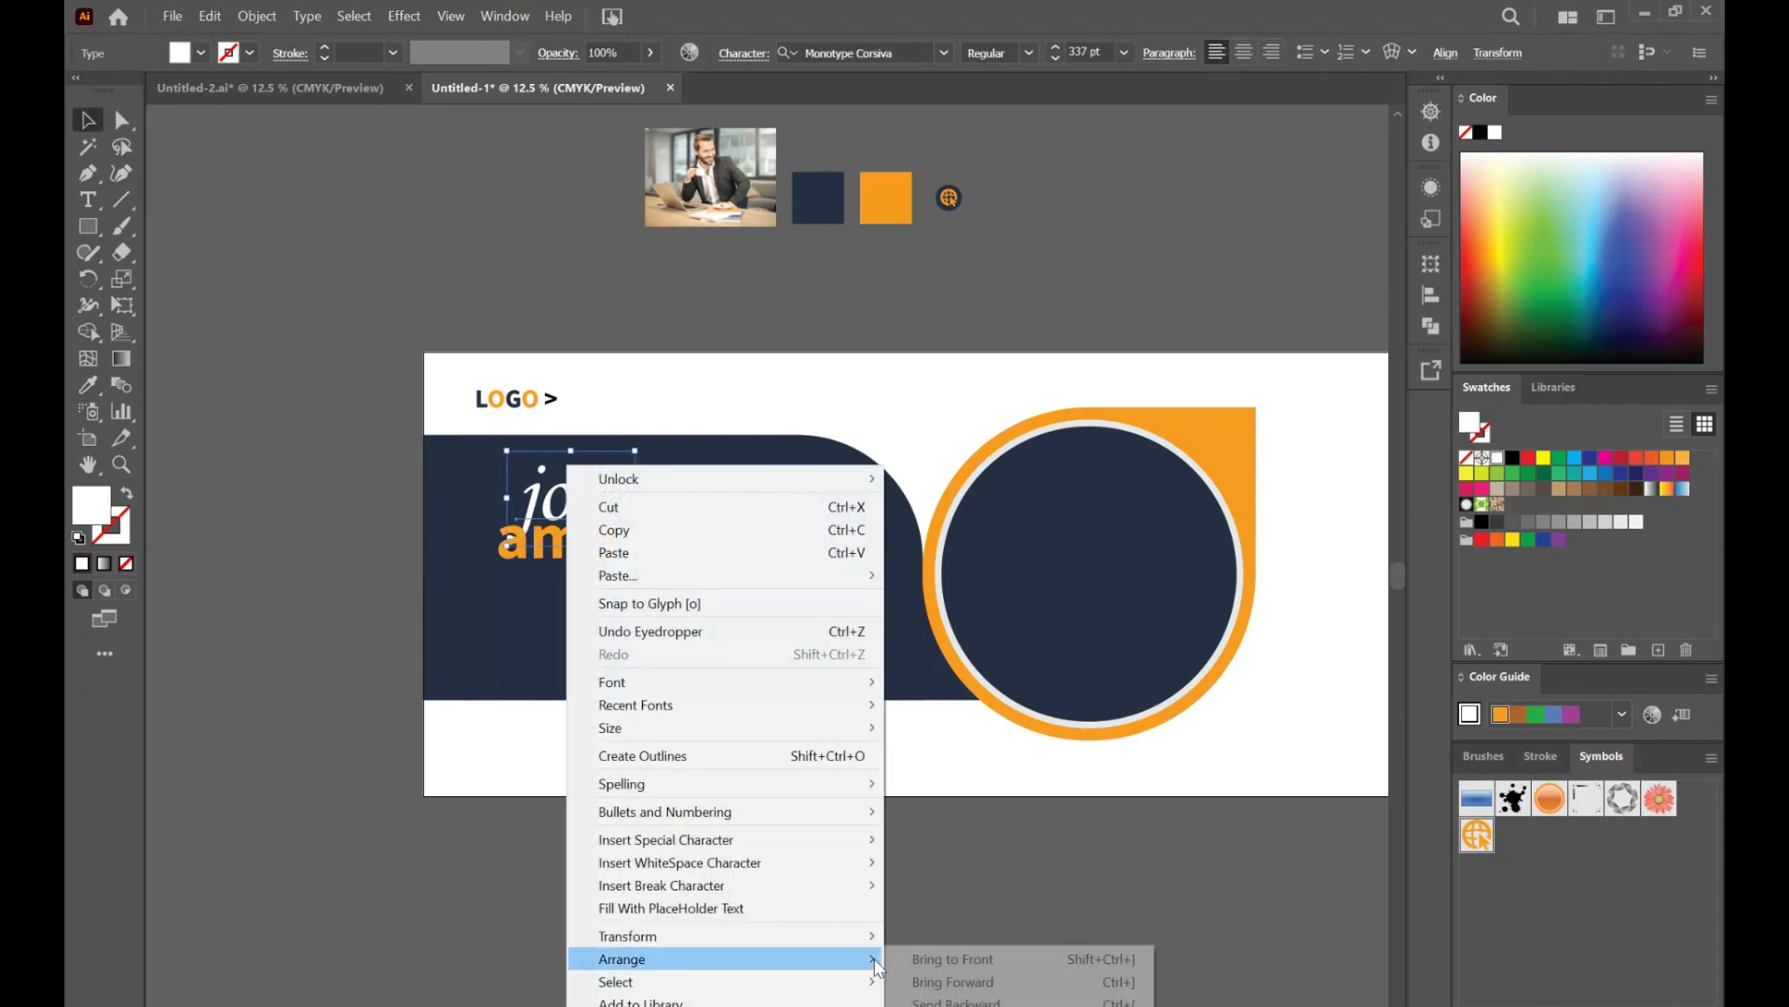
left_click(932, 957)
left_click(708, 587)
Copy 'amazing' below itself and retype the copy as 'team' at 192 pt
left_click(643, 555)
left_click_drag(643, 555, 643, 607)
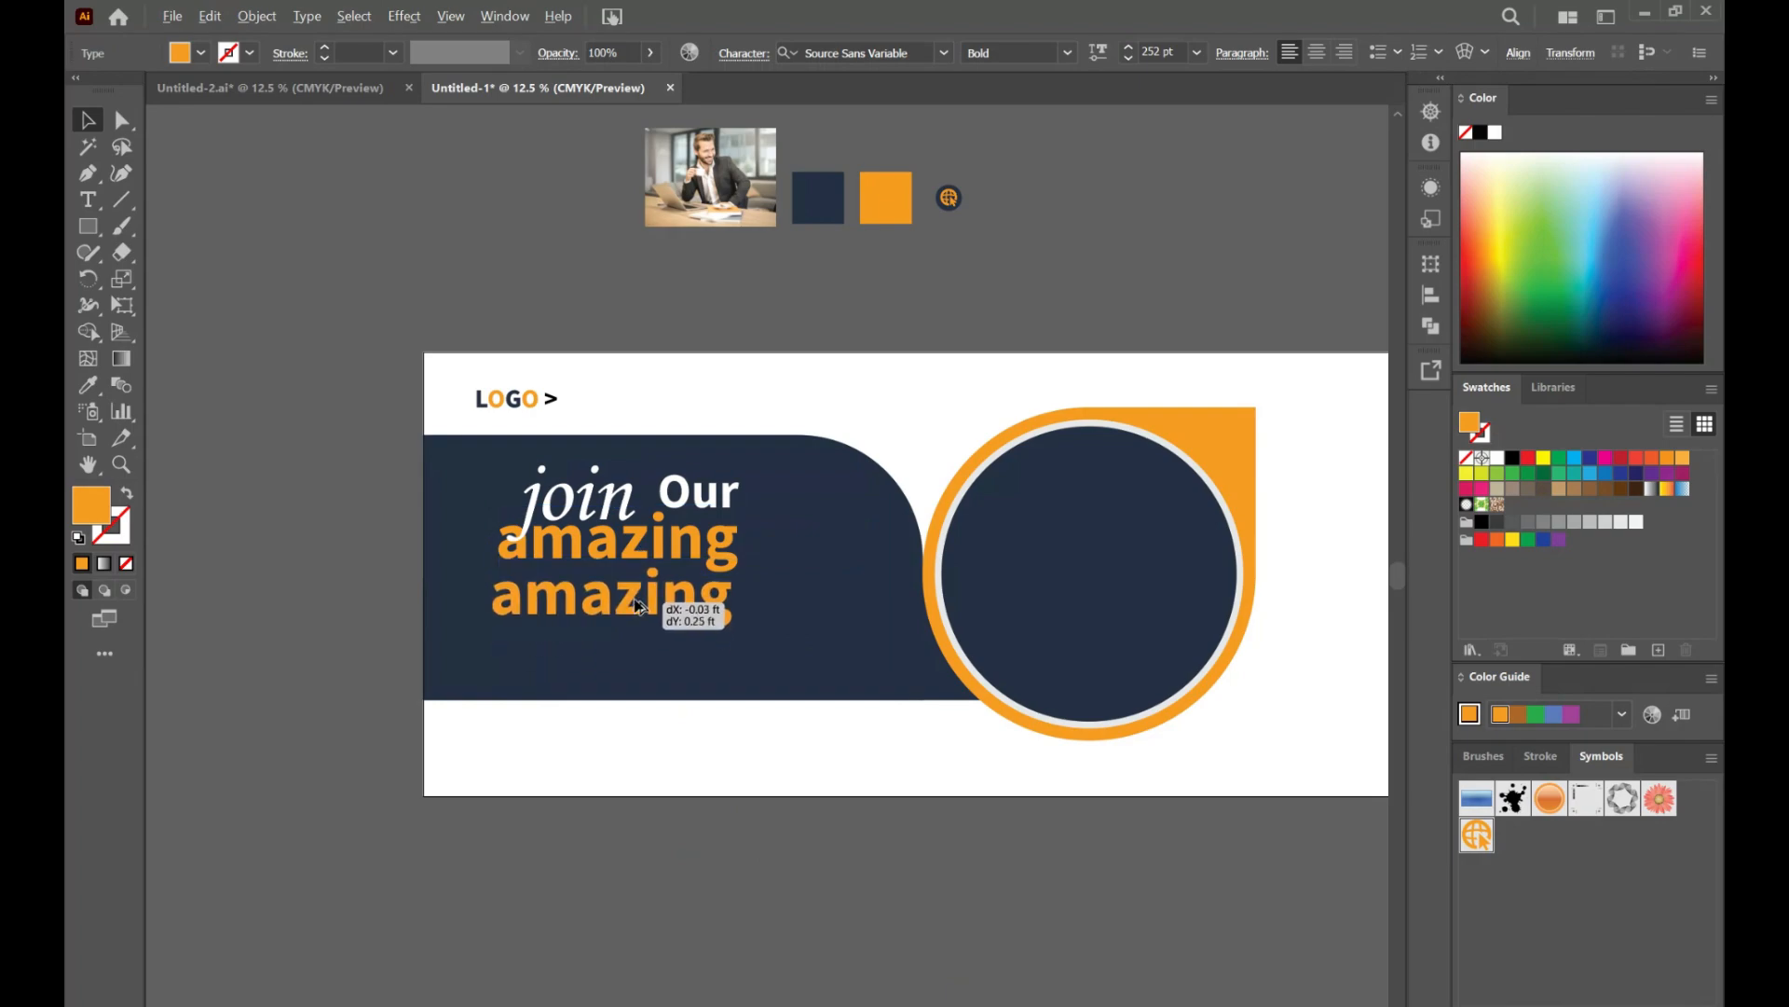
double_click(642, 595)
type("team")
double_click(1165, 51)
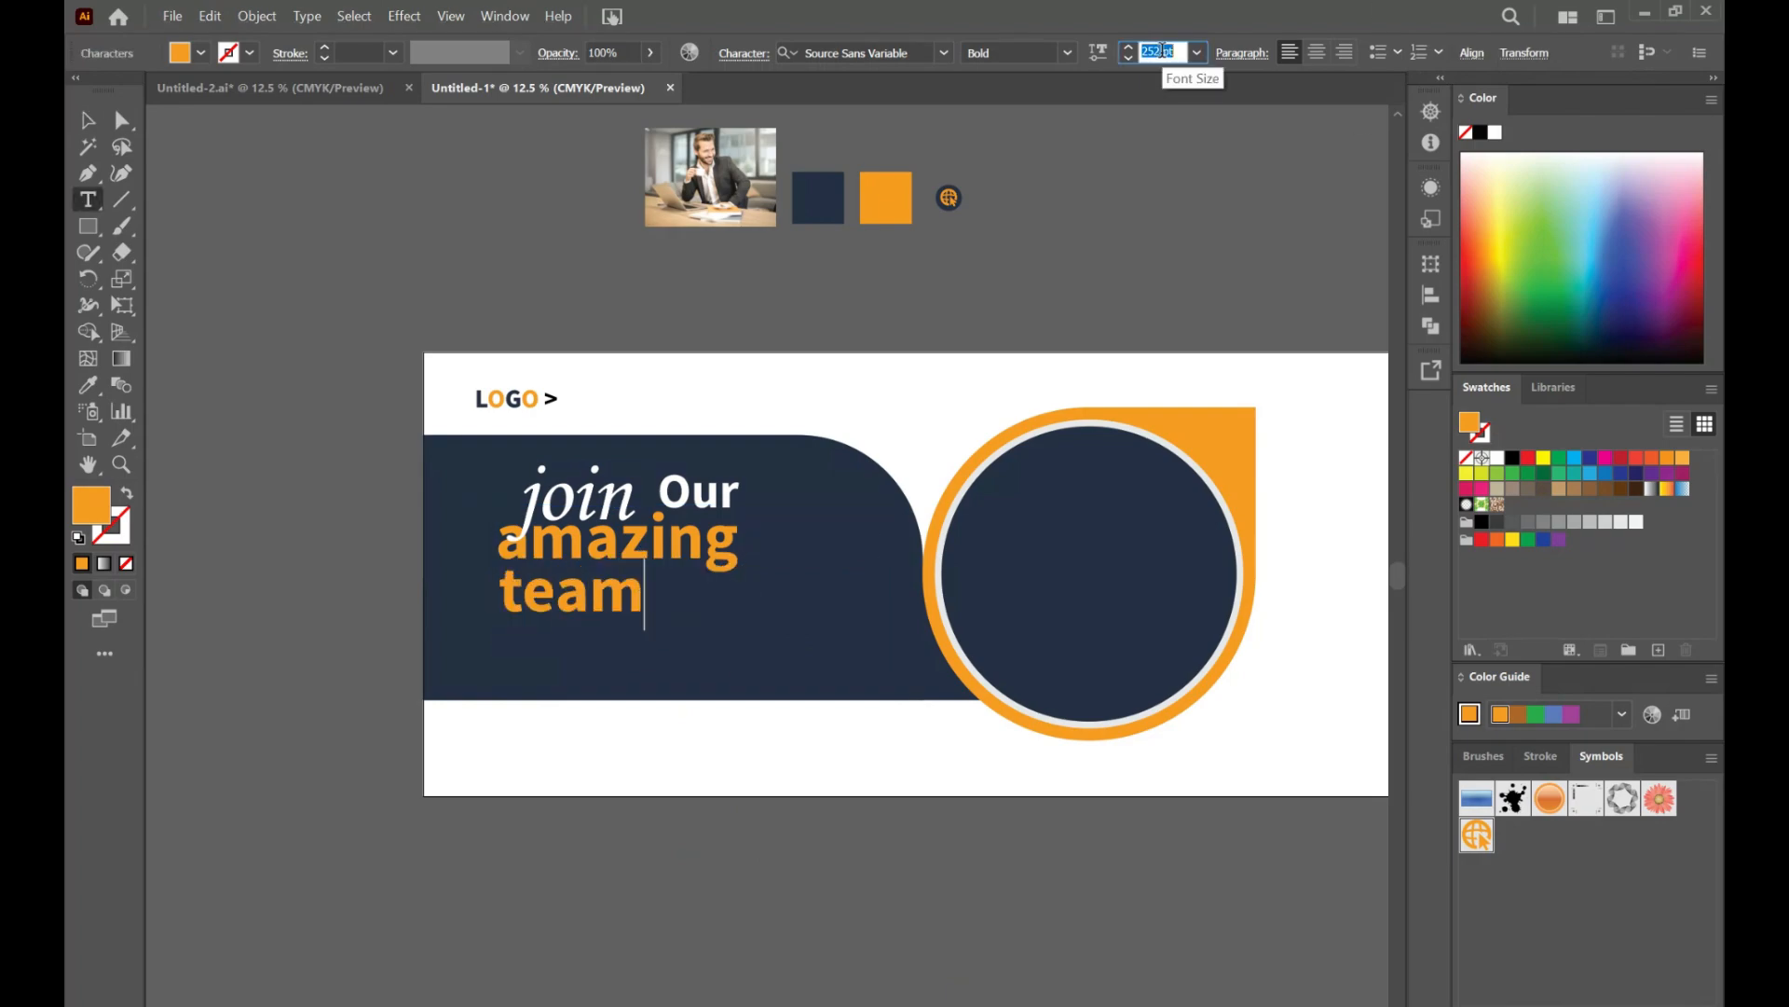
left_click(88, 120)
type("192")
key("Return")
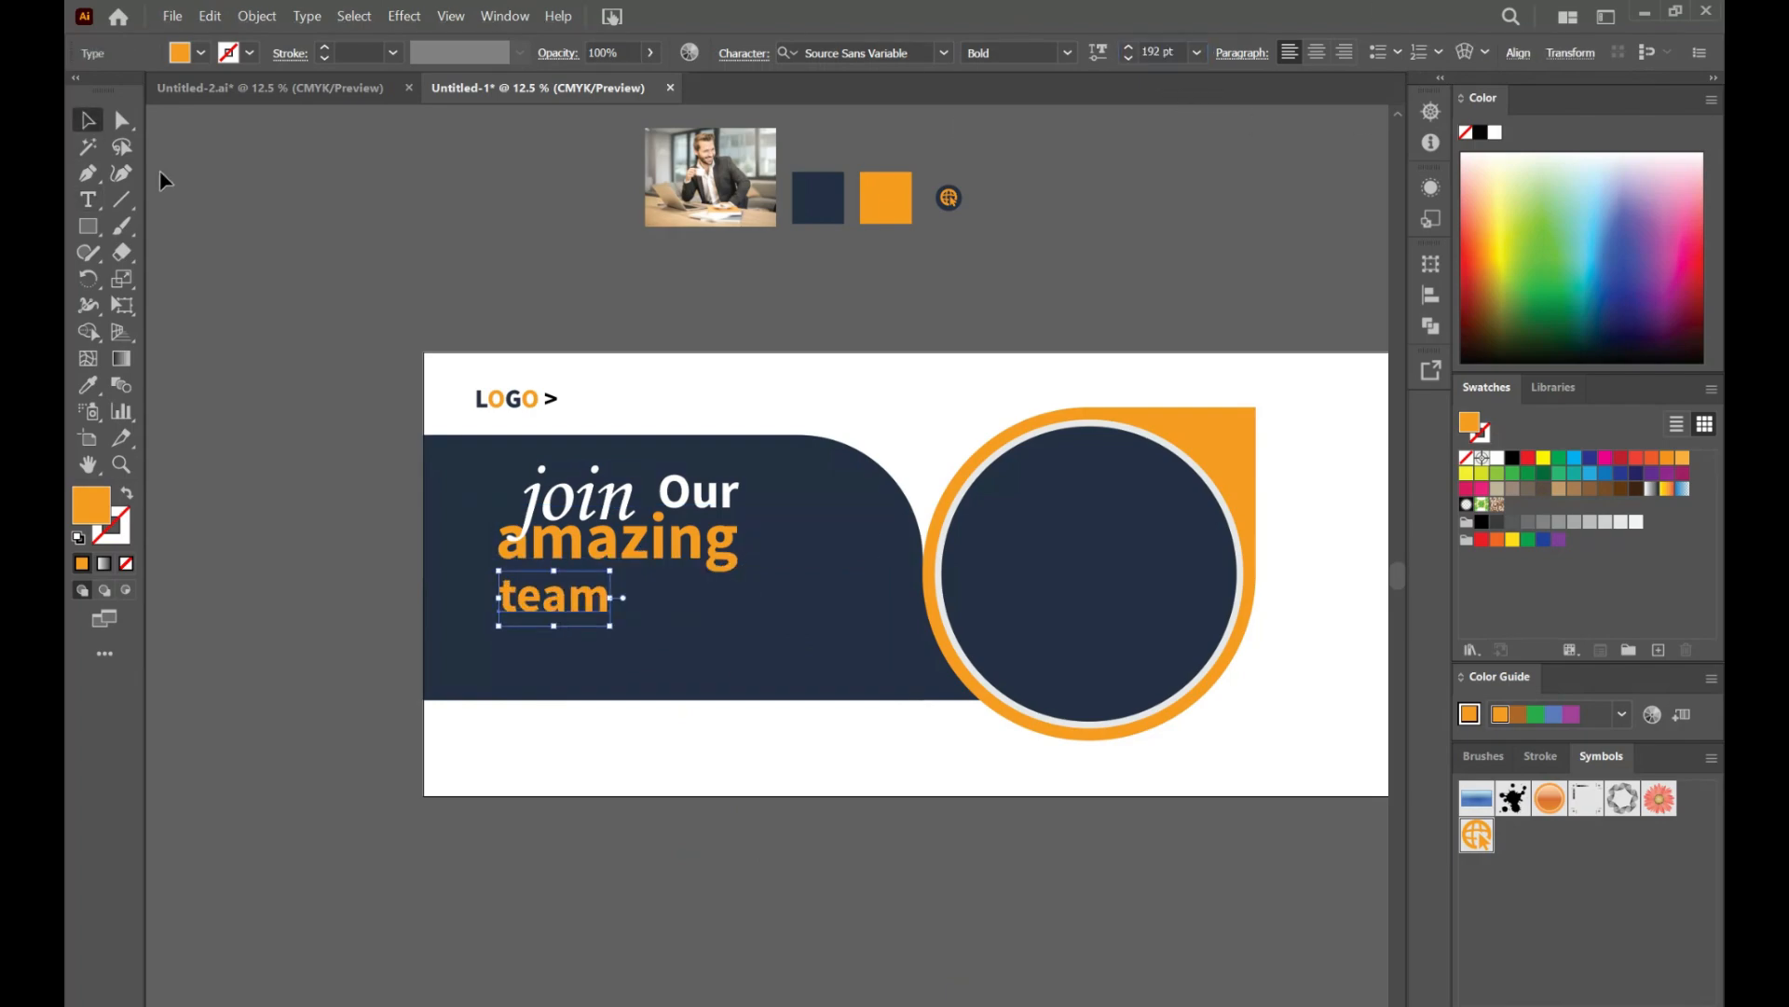
Move 'team' up under 'amazing'
scroll(562, 620, "up", 2)
left_click_drag(559, 597, 573, 557)
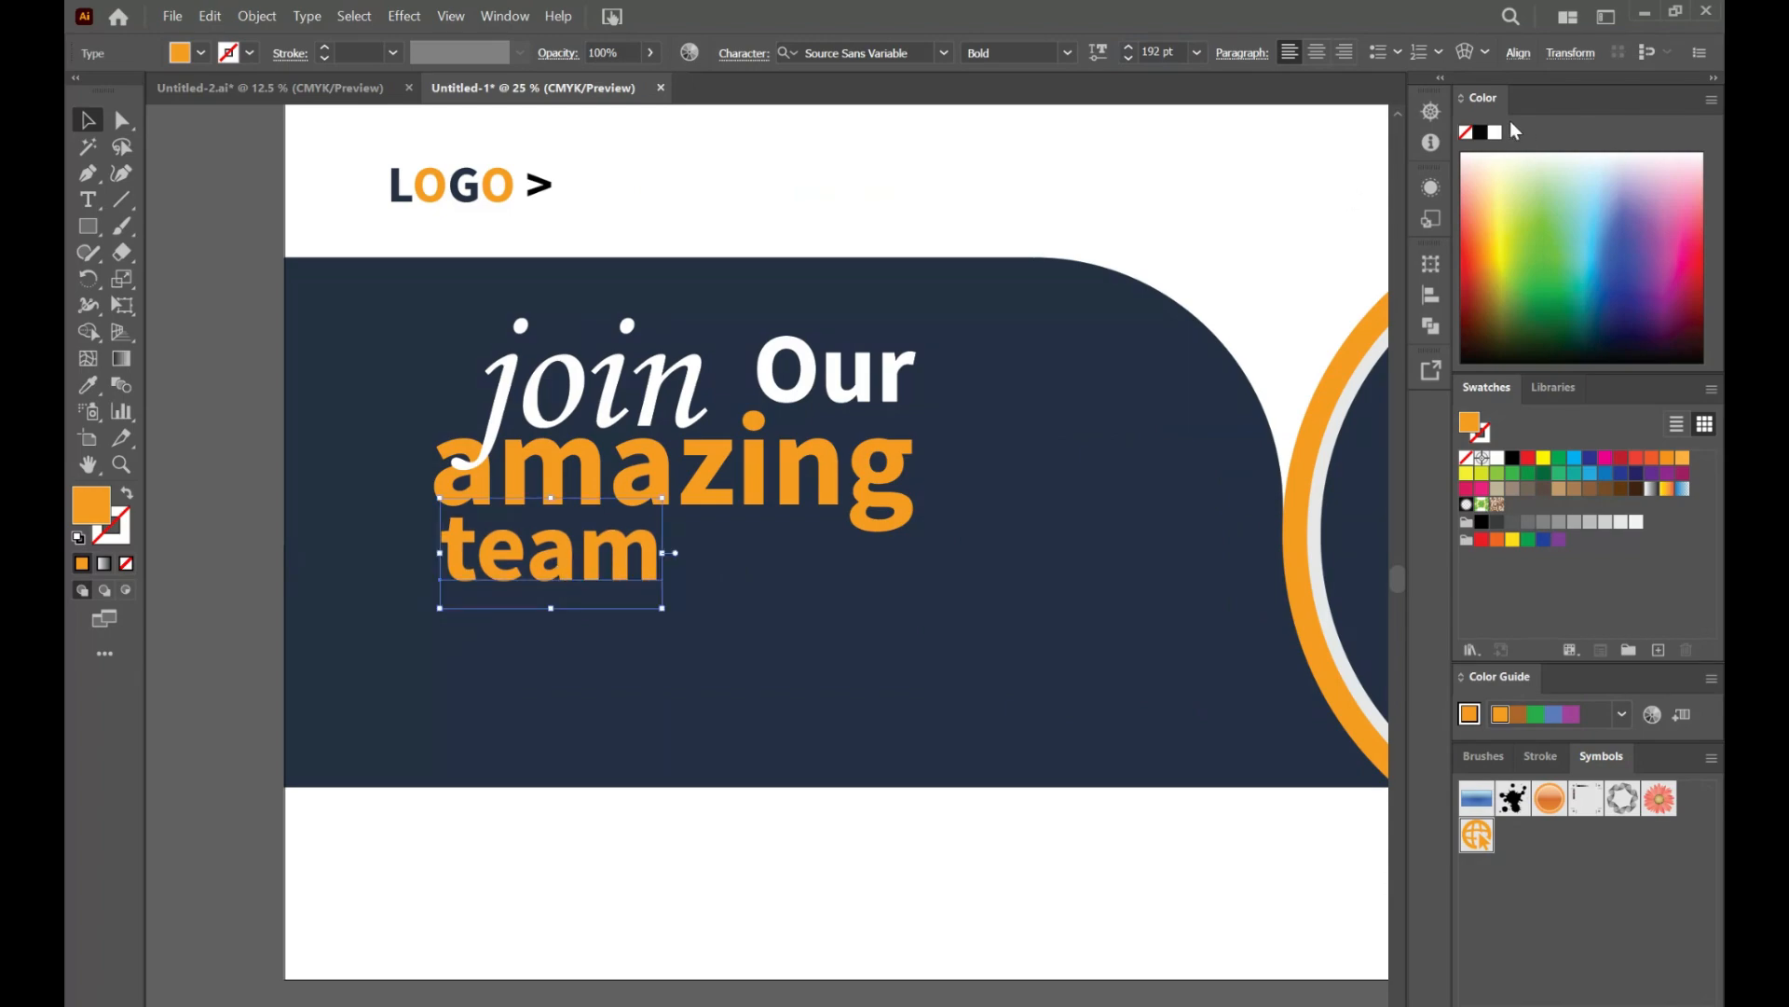
left_click(876, 593)
scroll(1024, 606, "down", 1)
scroll(949, 618, "right", 1)
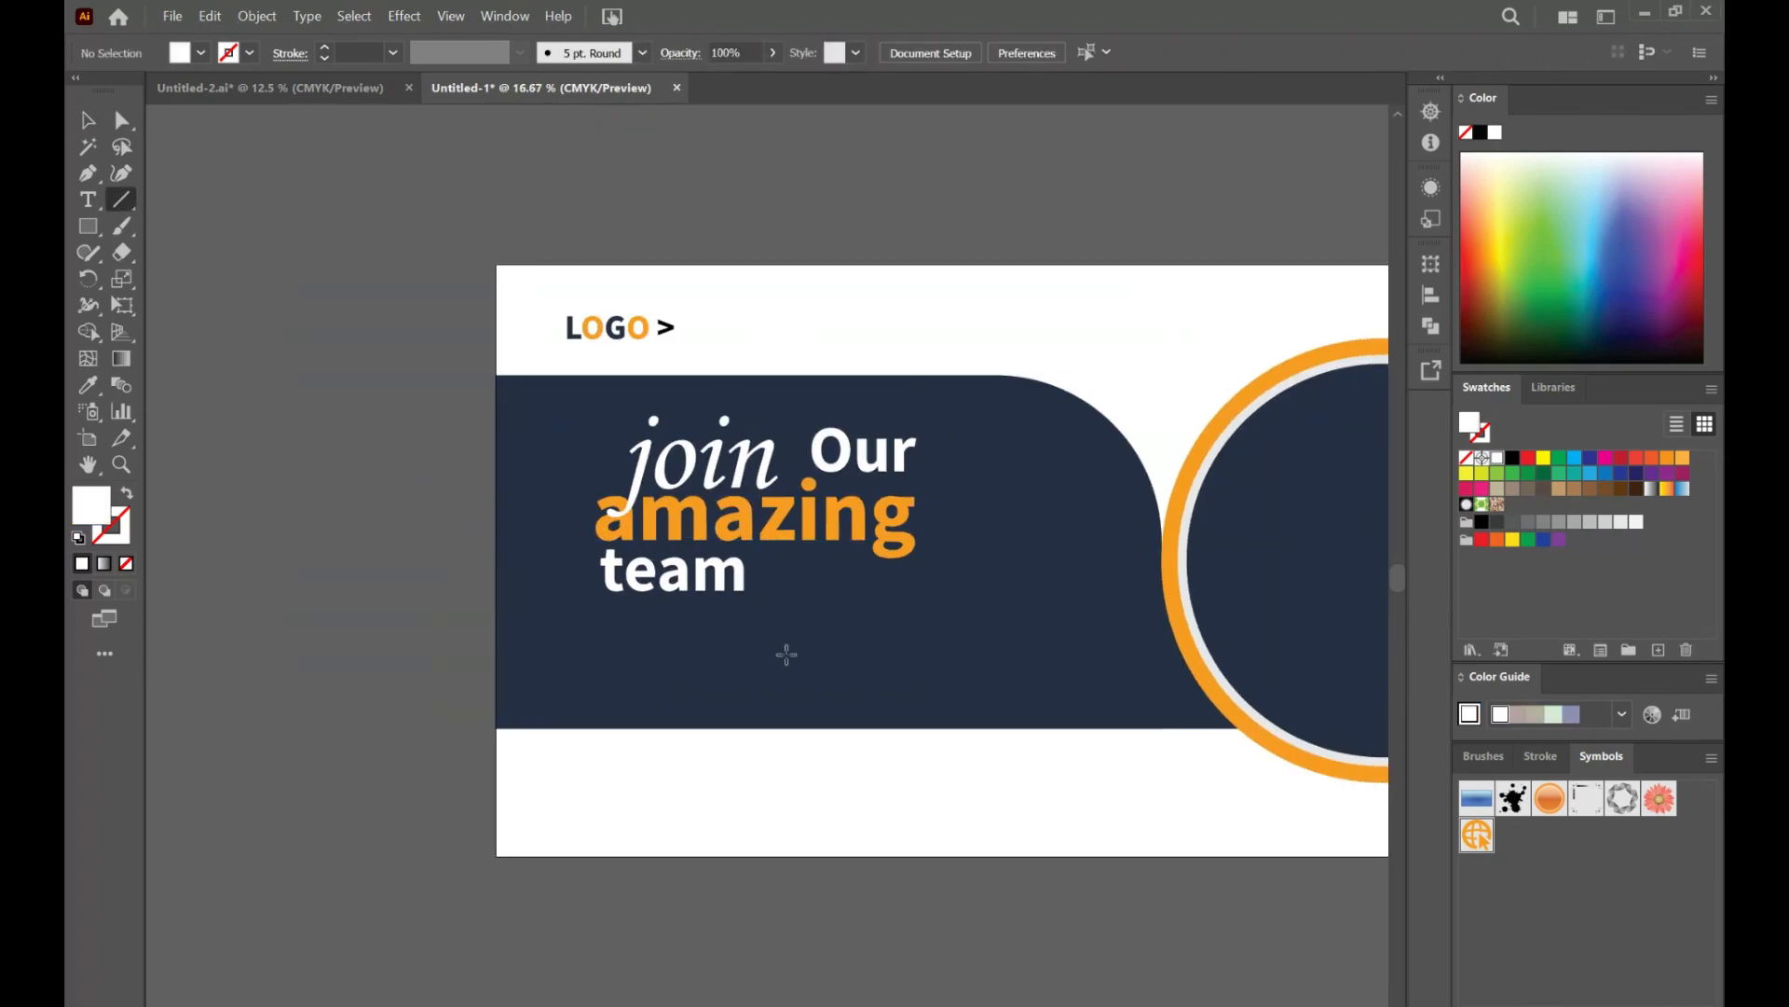
scroll(786, 654, "up", 2)
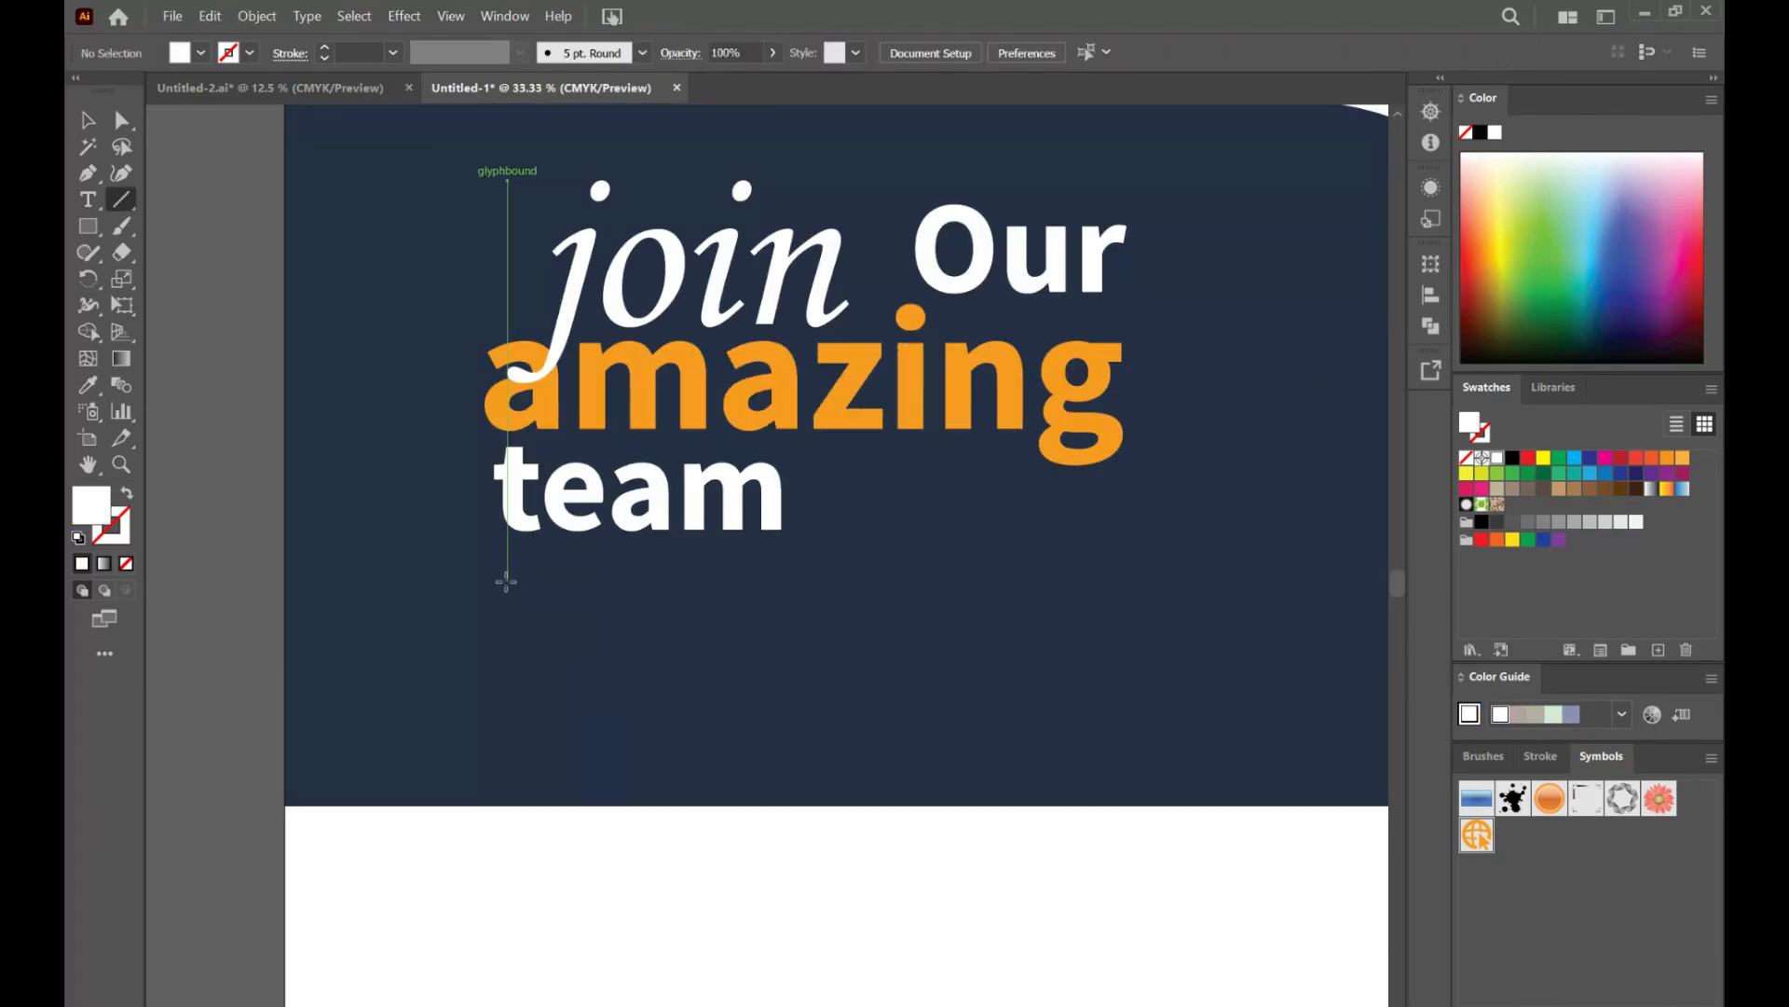
Draw a short horizontal line under 'team' as an orange stroke with no fill
left_click_drag(506, 581, 626, 582)
key("i")
left_click(867, 392)
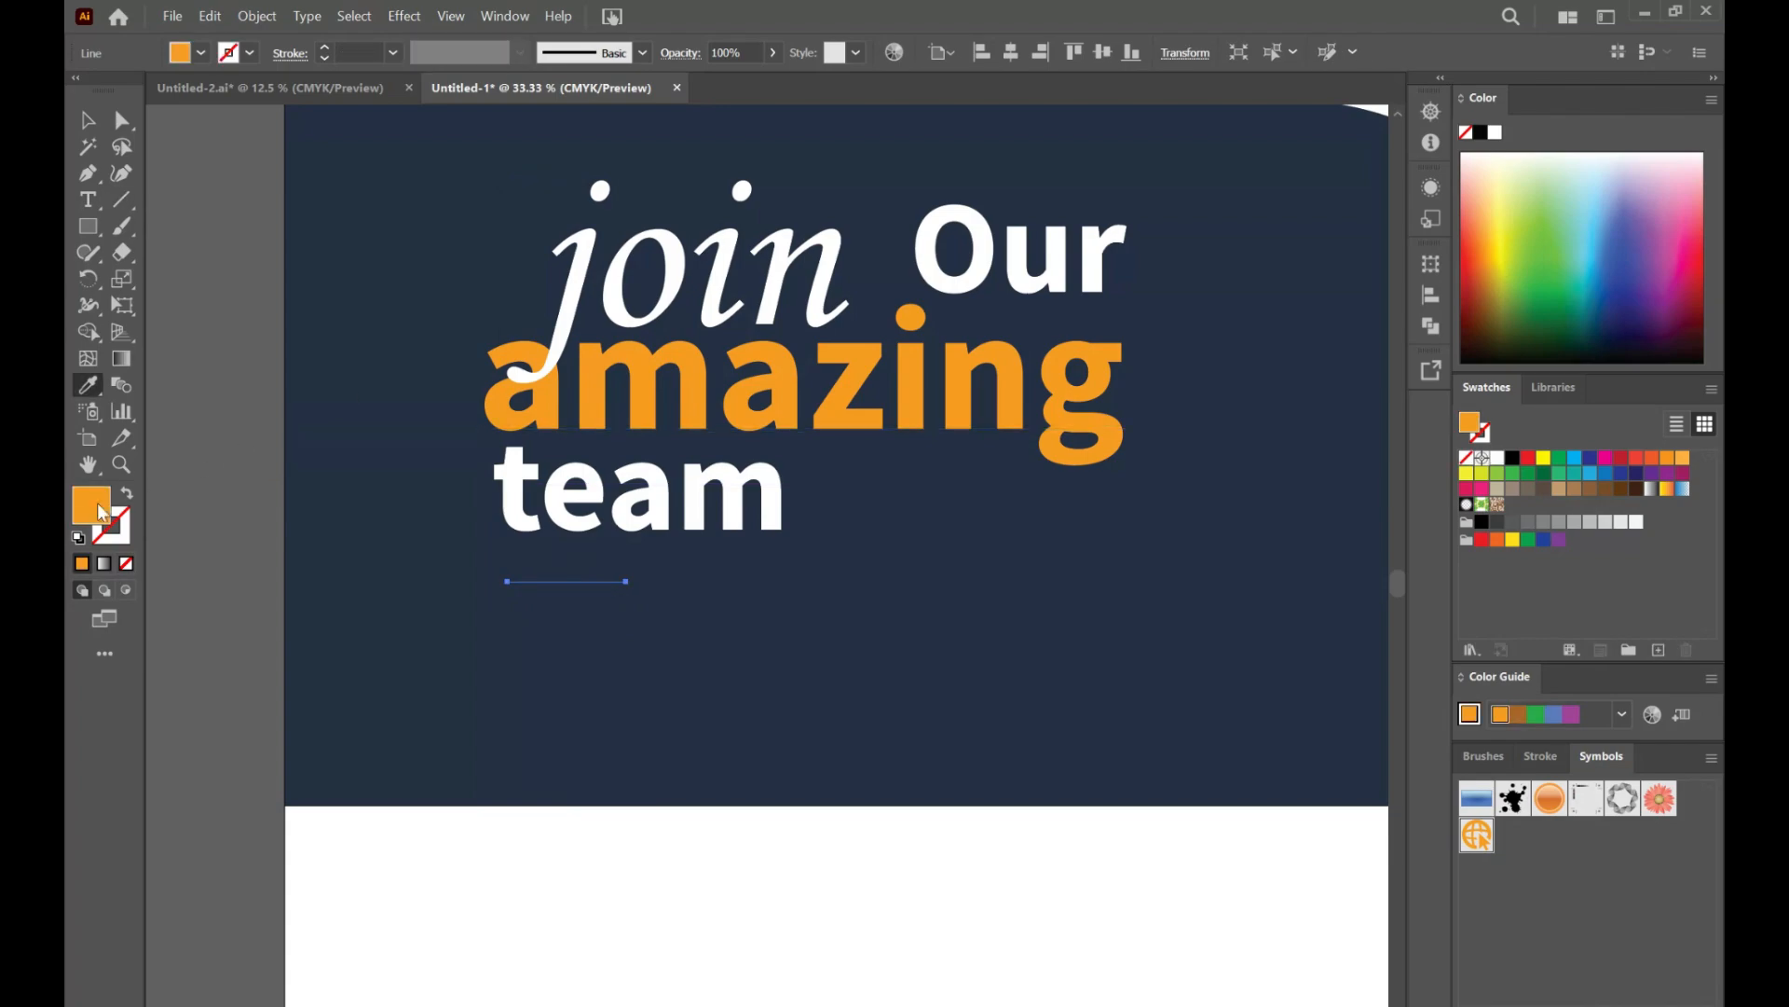
left_click(127, 493)
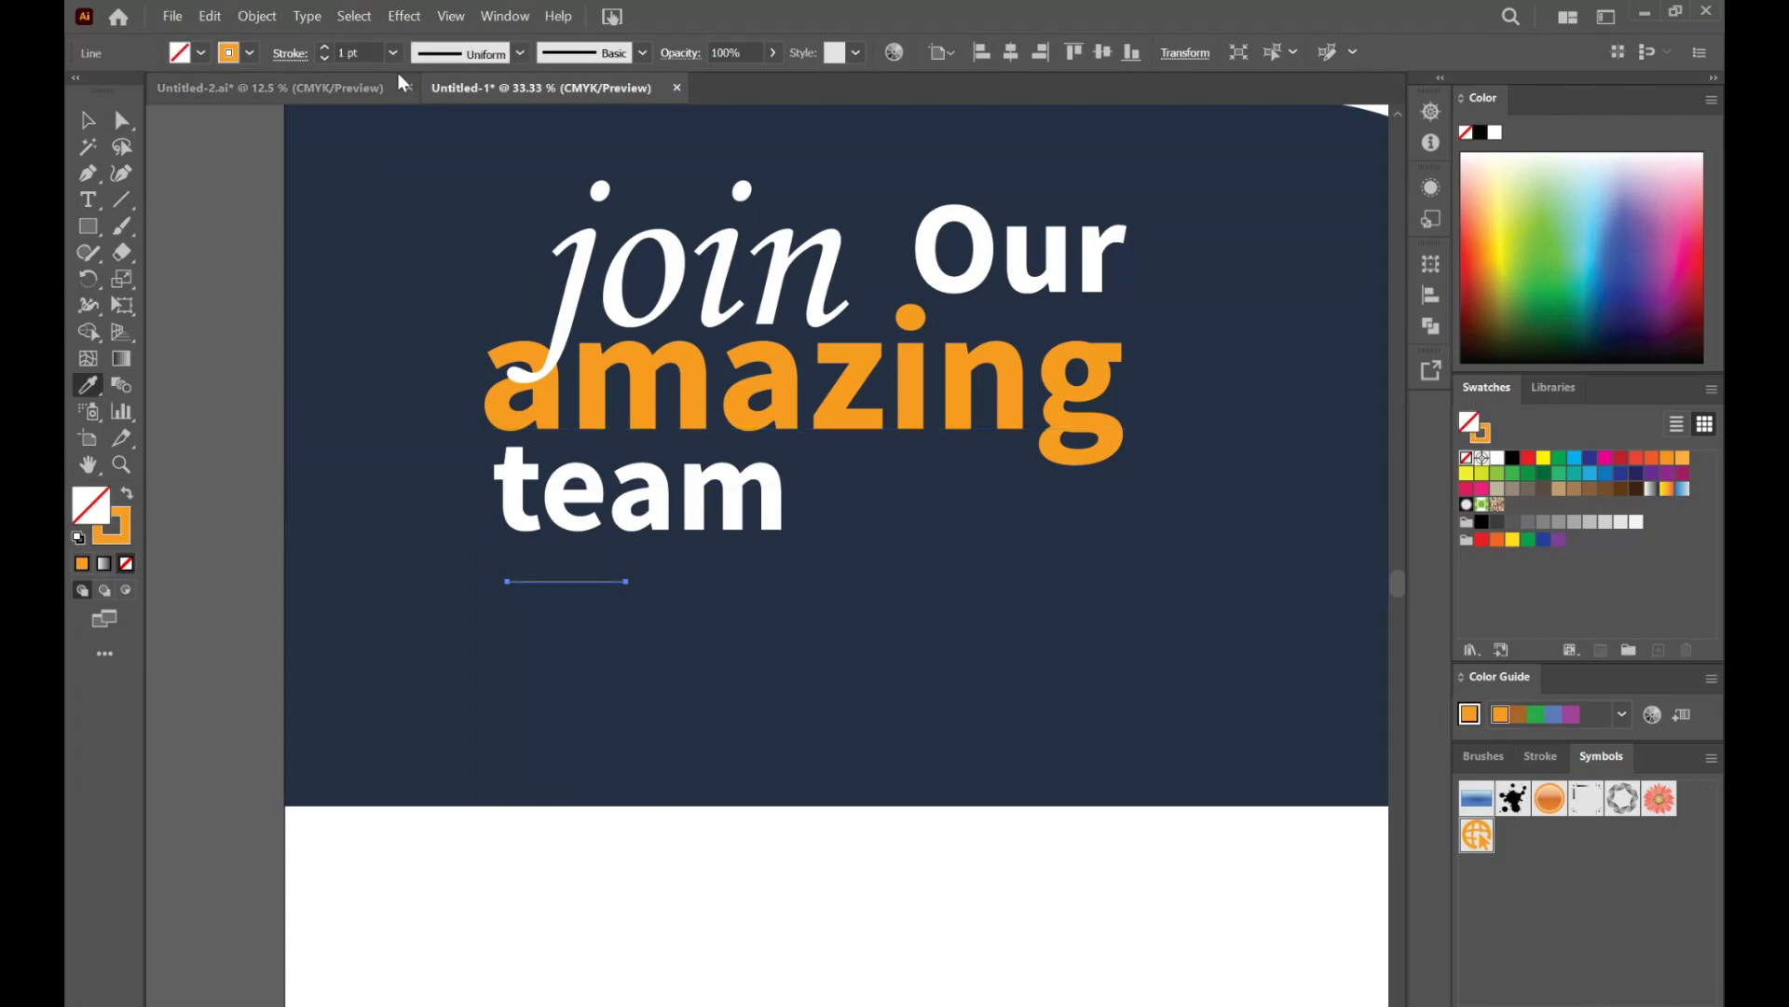
left_click(85, 120)
left_click(631, 671)
Duplicate the orange line onto its right end and turn the copy white
scroll(619, 640, "up", 1)
left_click(588, 582)
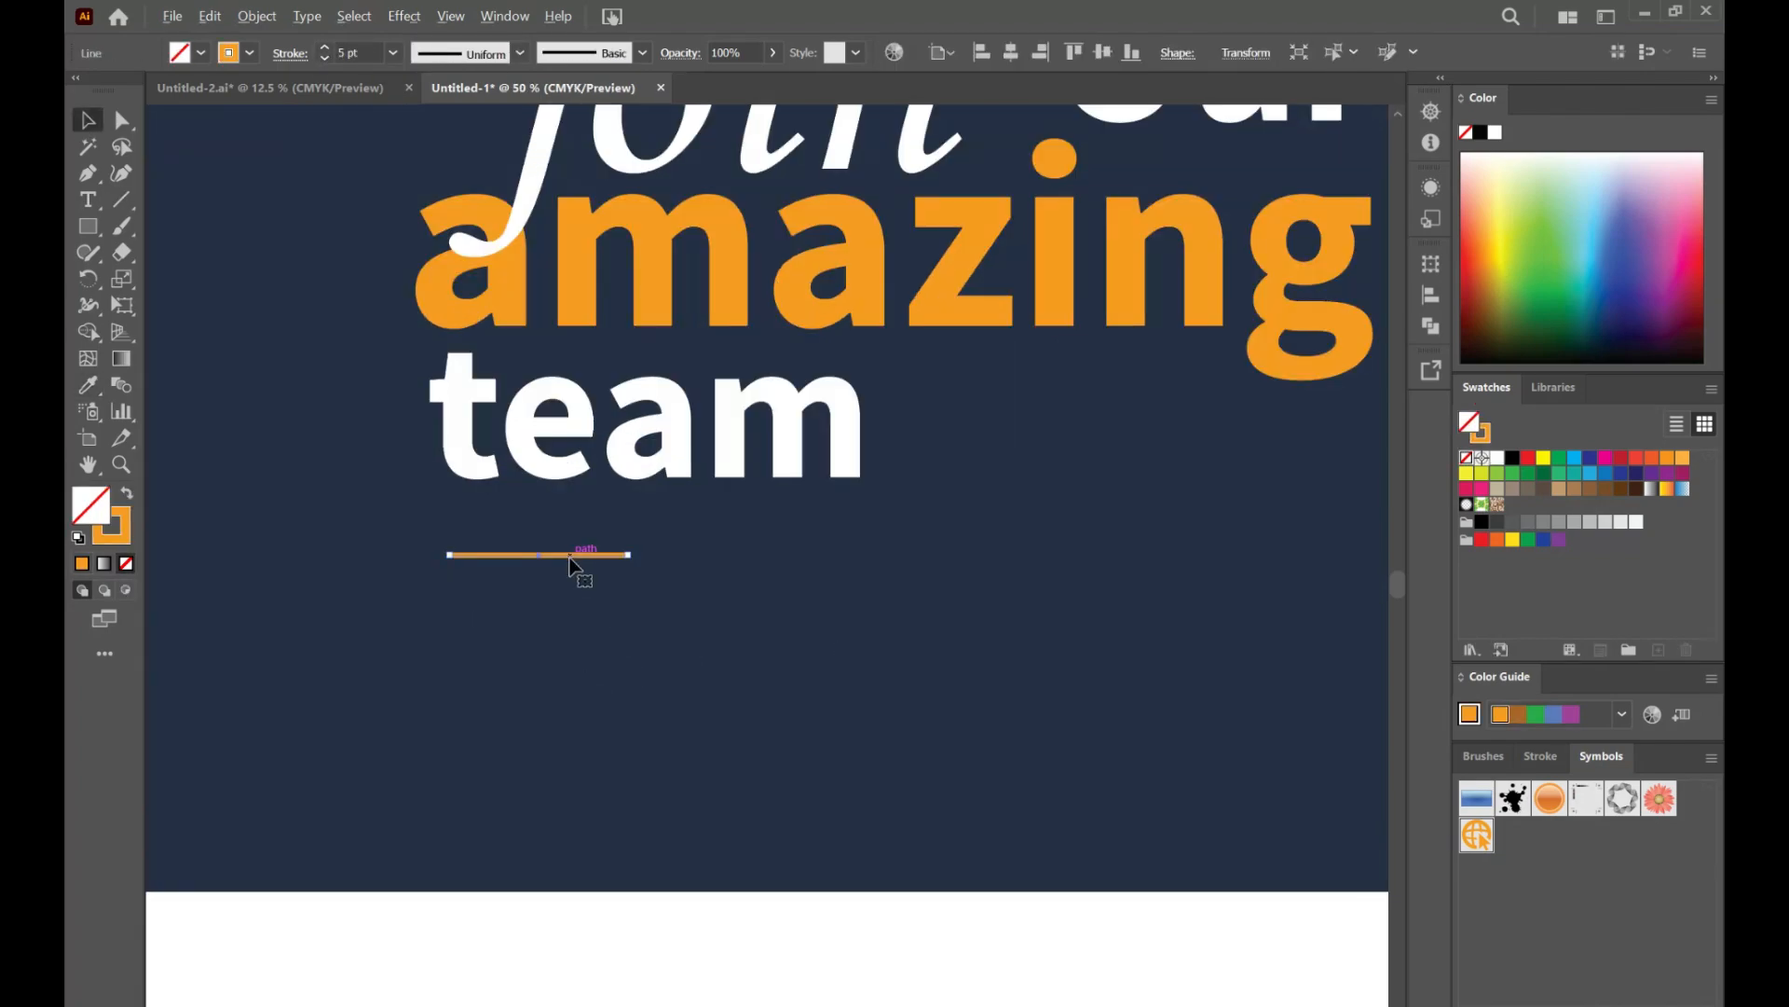
left_click_drag(570, 559, 749, 557)
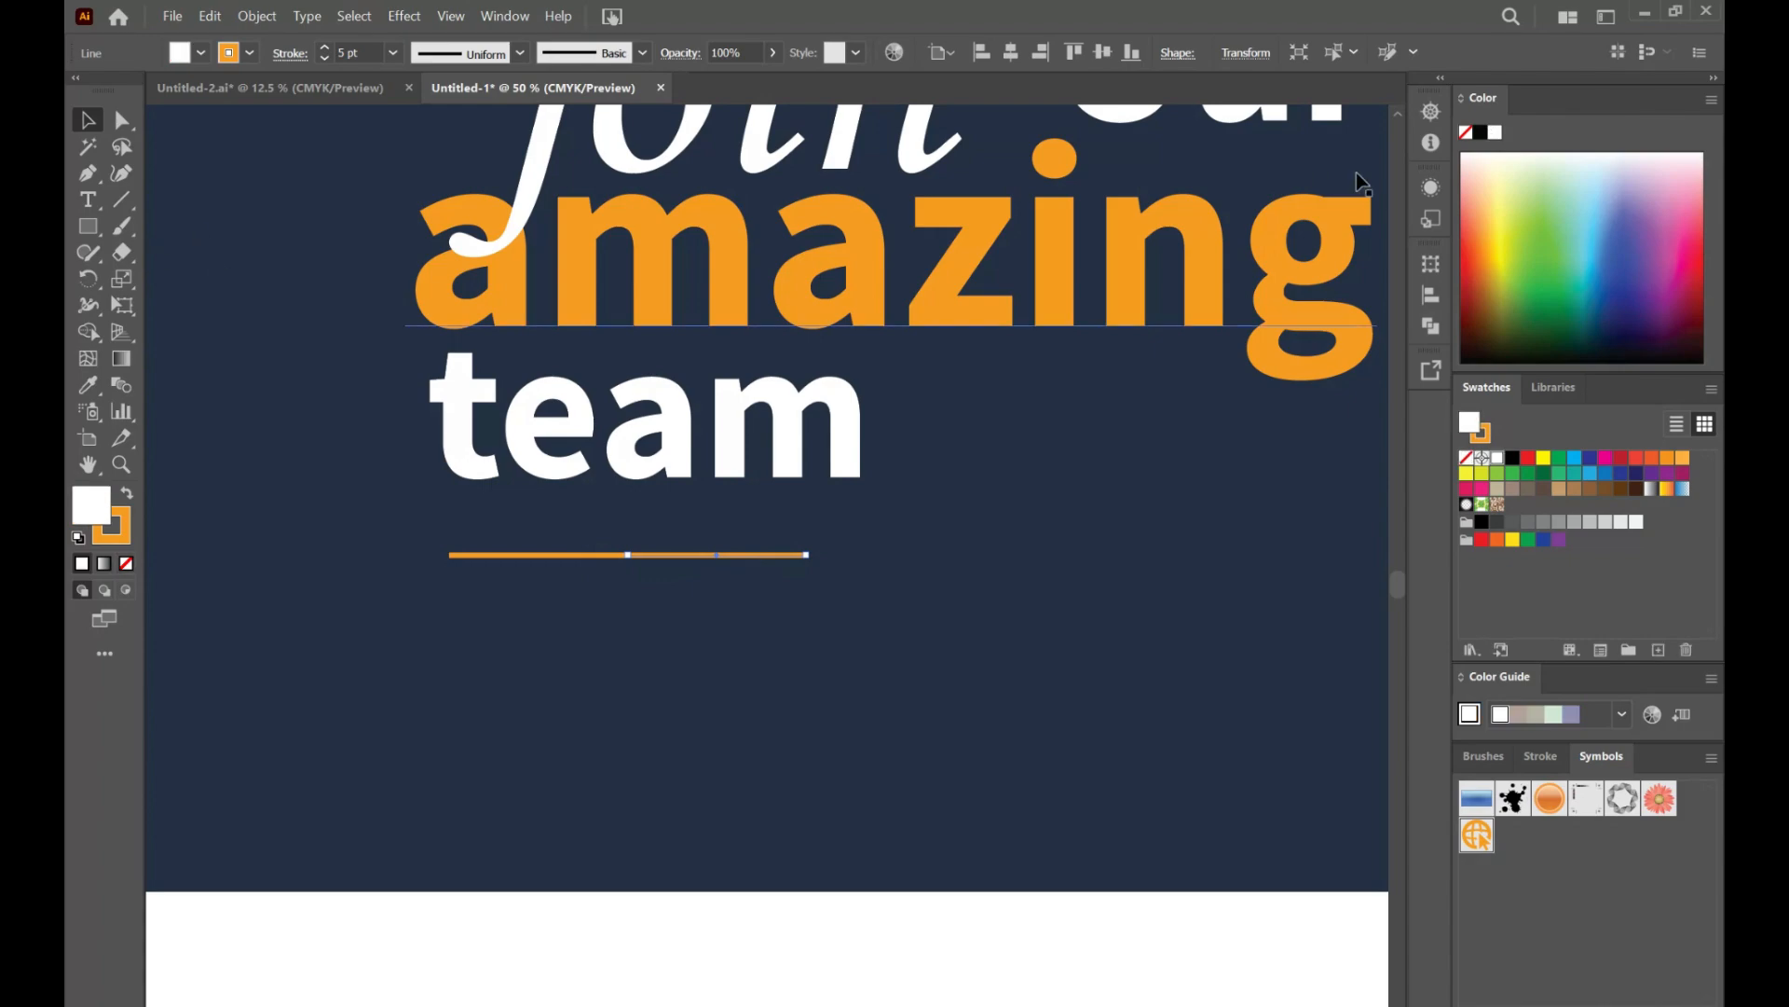
left_click(127, 491)
left_click(212, 276)
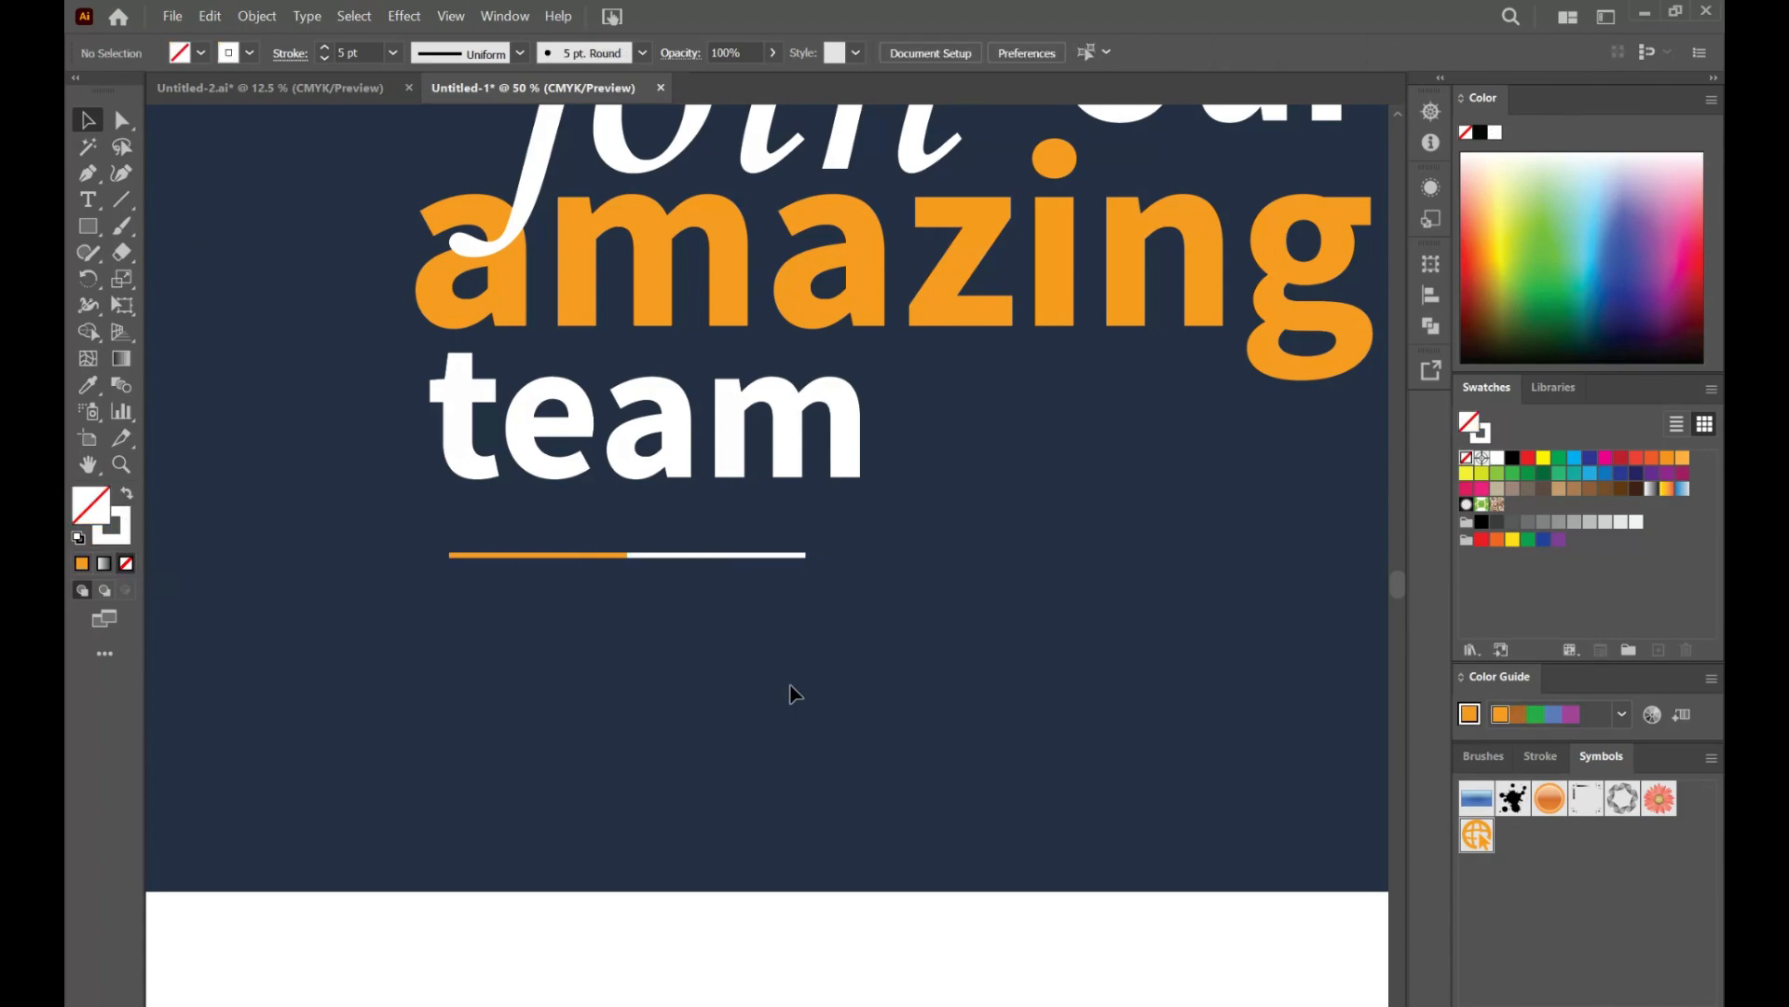
scroll(797, 692, "down", 1)
scroll(794, 689, "down", 1)
scroll(746, 689, "right", 2)
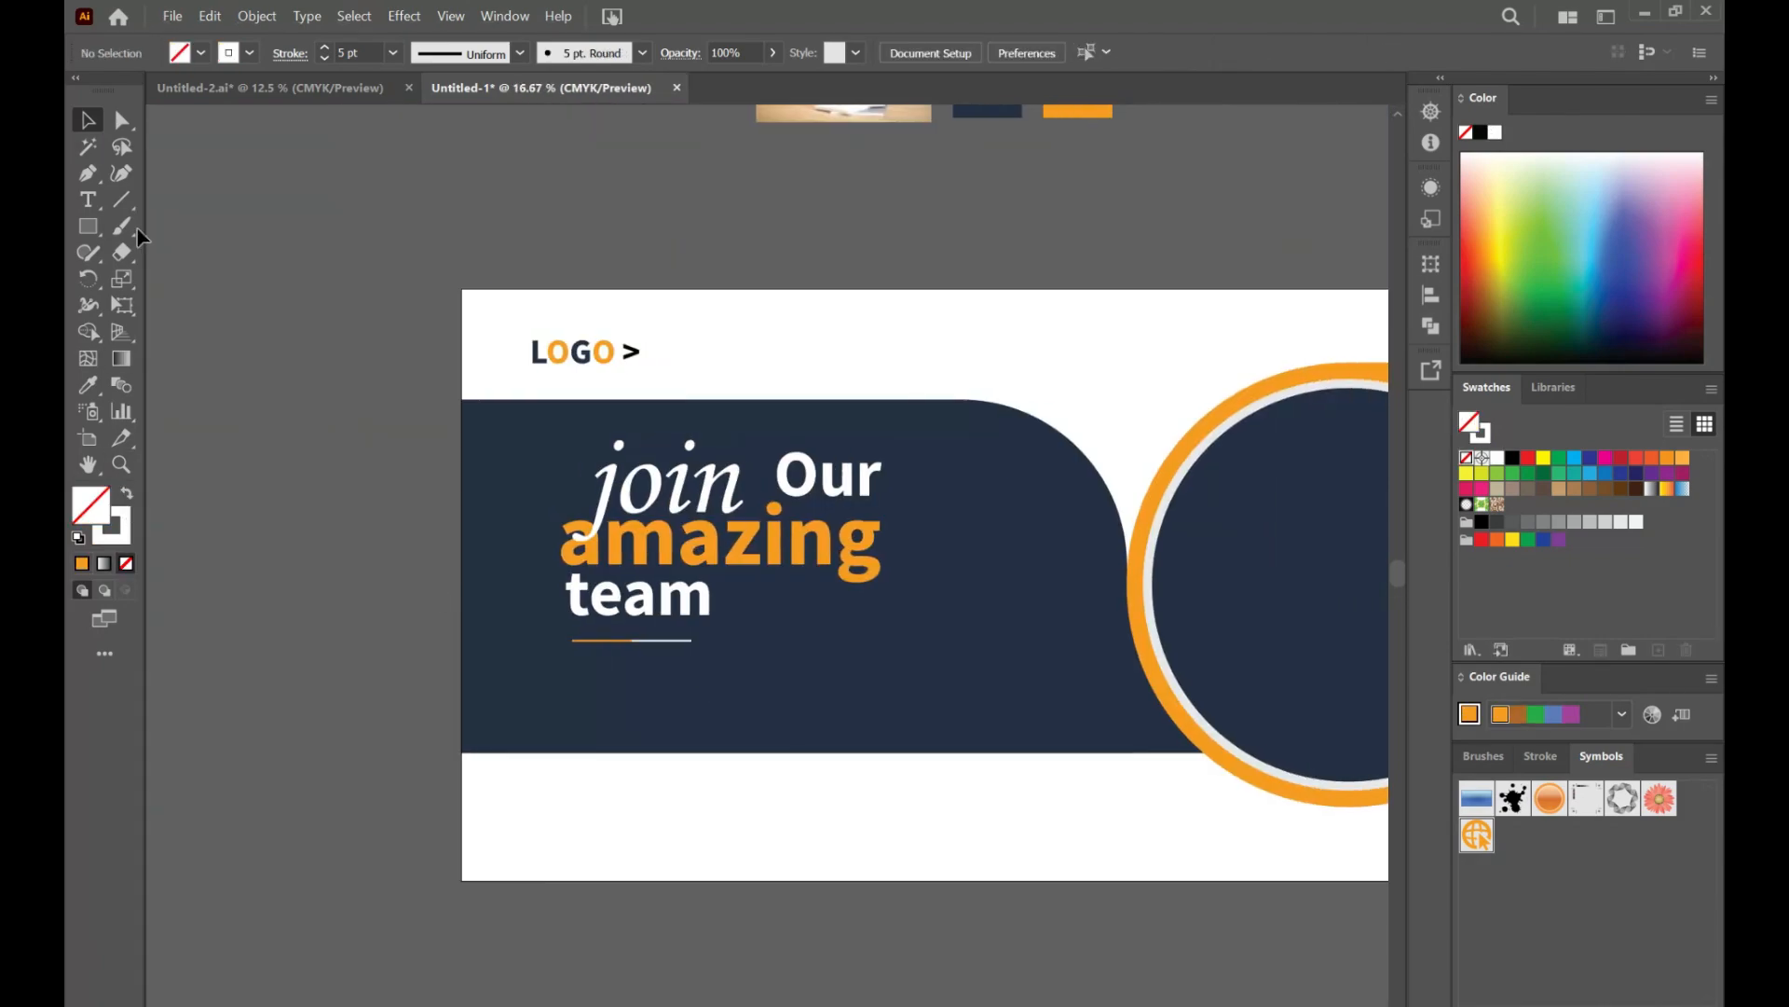
Set the Type tool to 72 pt Source Sans Semibold
left_click(89, 203)
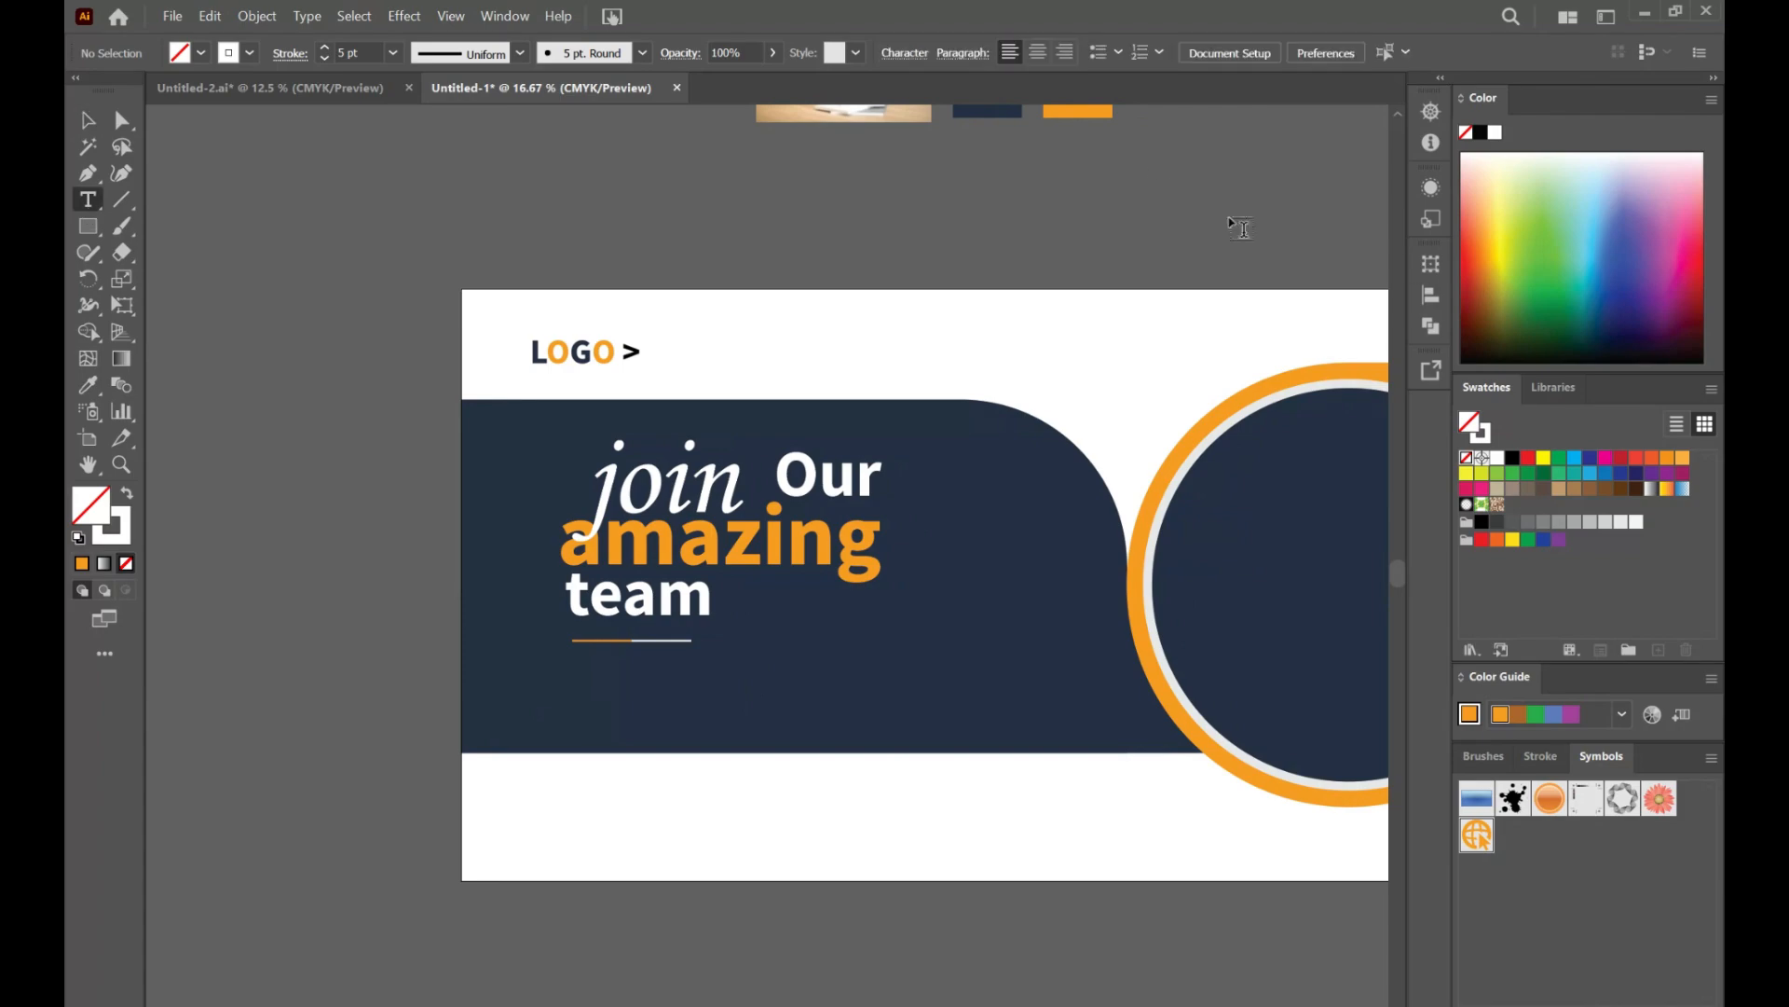
left_click(897, 53)
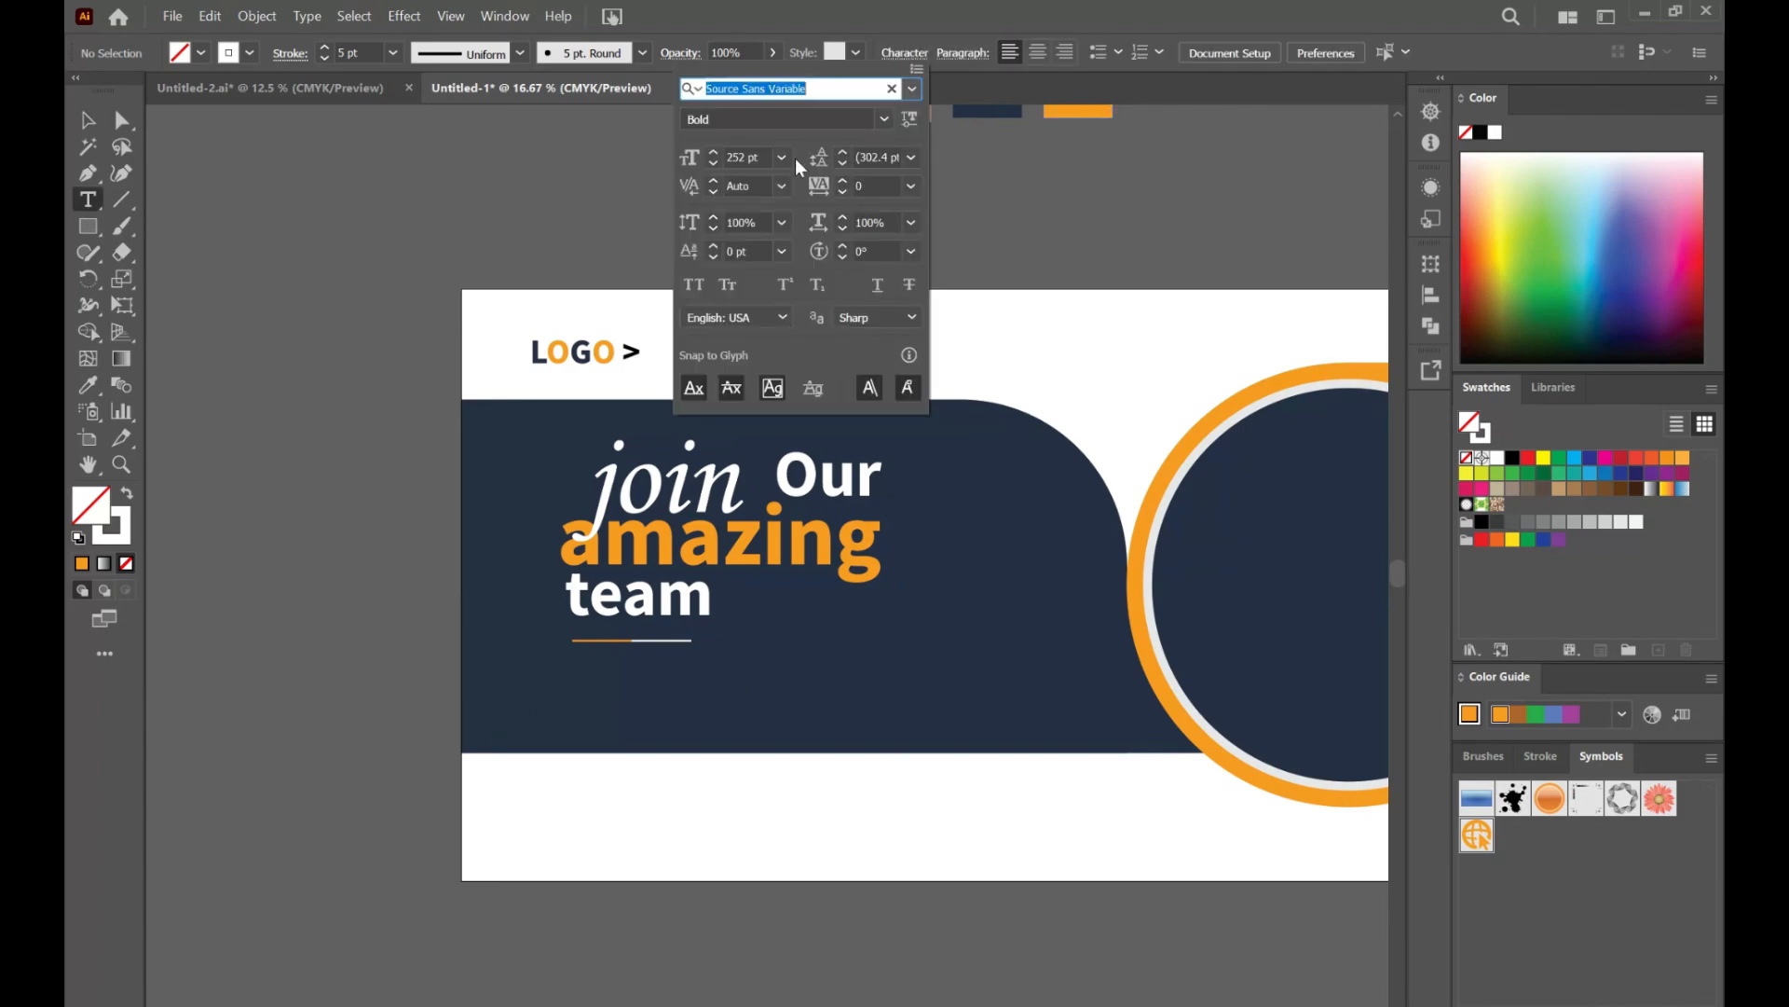
left_click(782, 158)
left_click(812, 550)
left_click(877, 120)
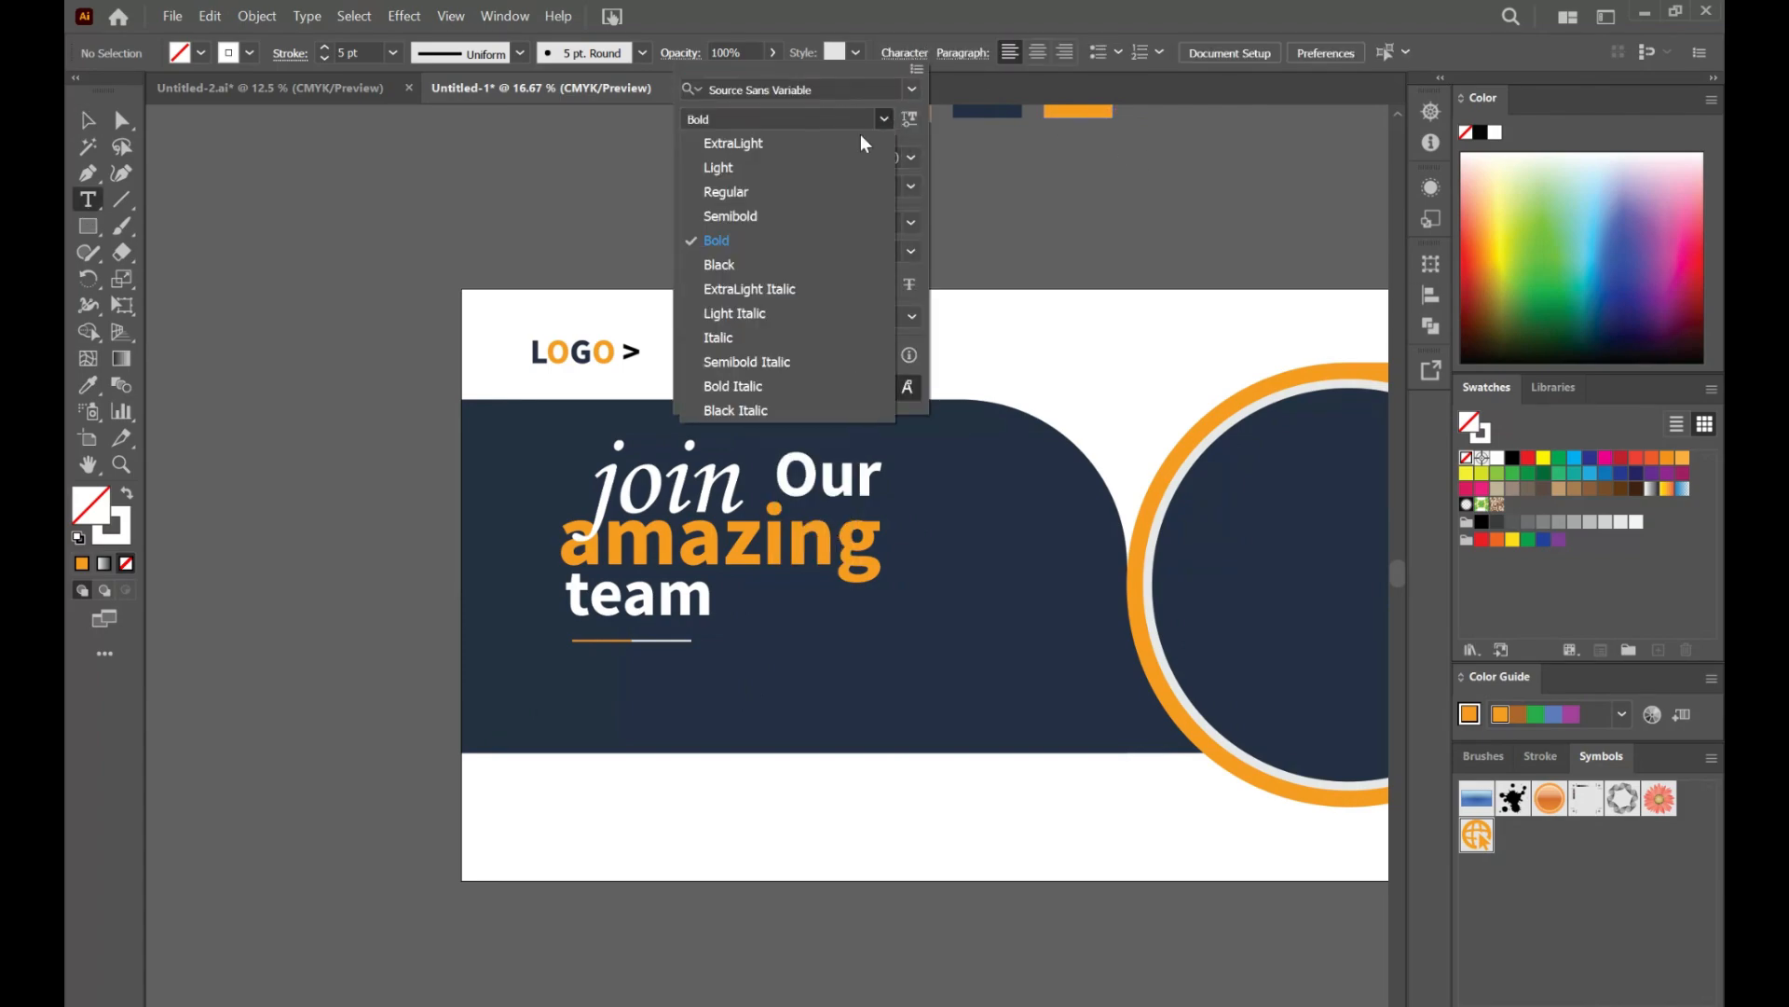
left_click(804, 215)
key("Escape")
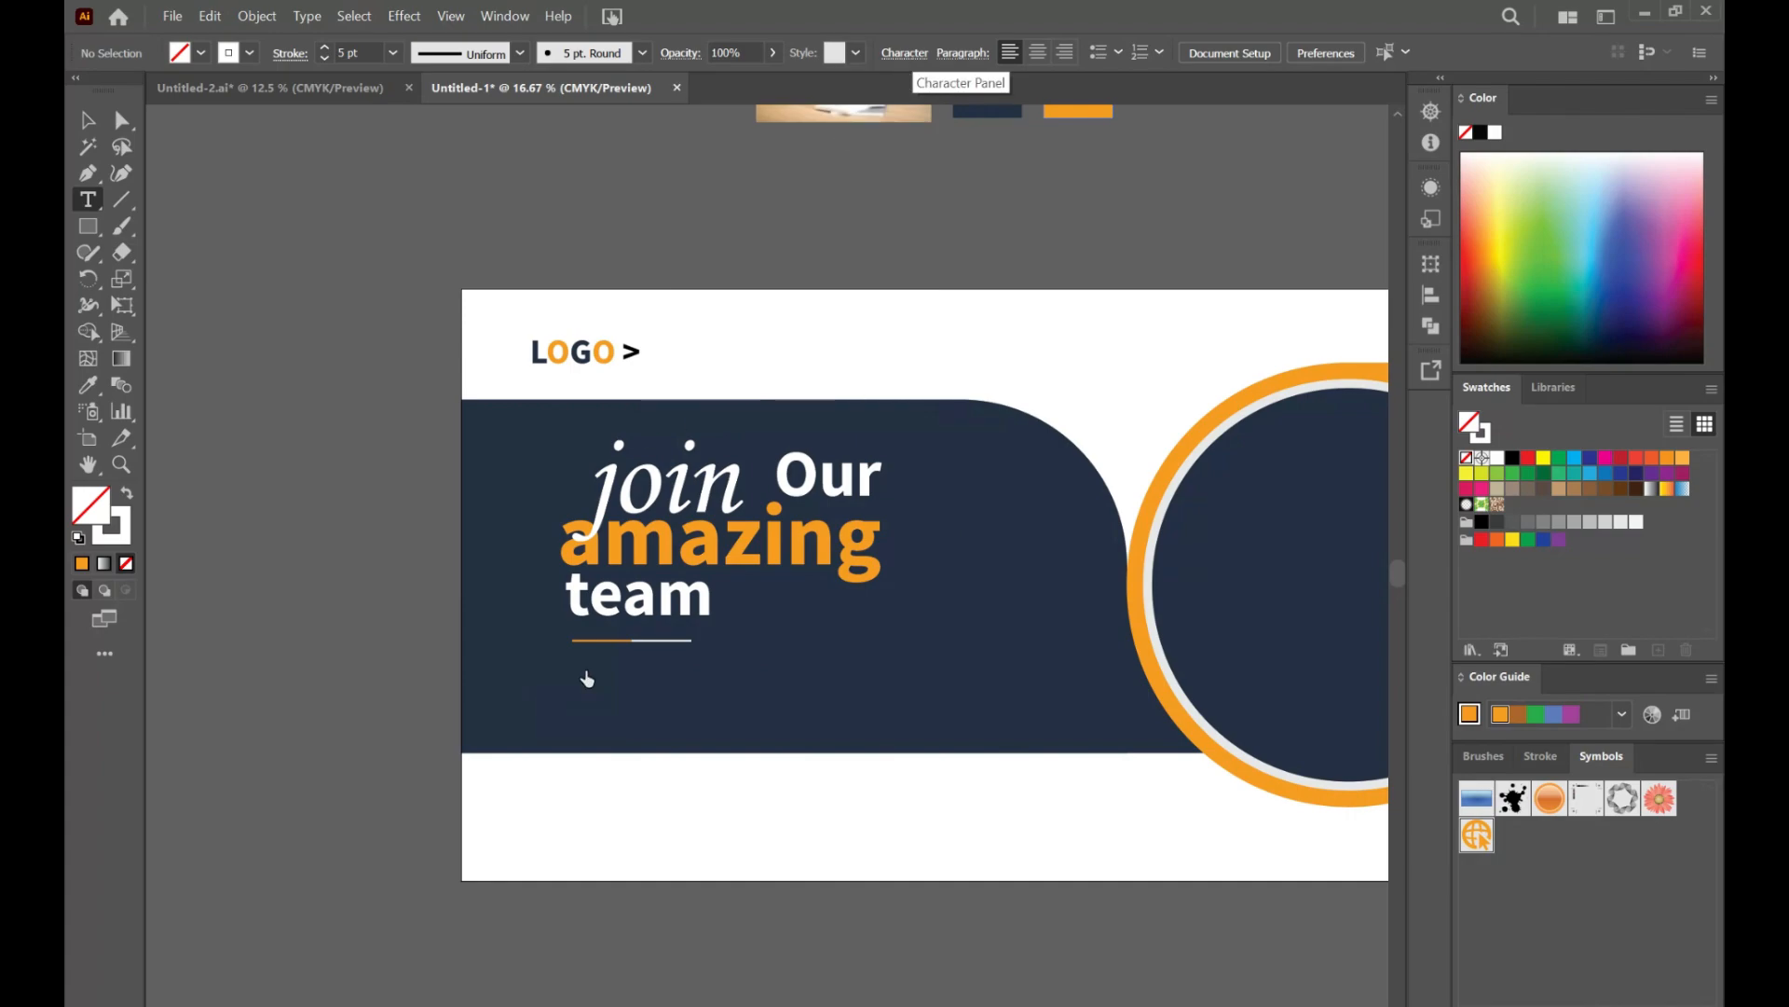
Create a white Lorem ipsum text box under the divider, add quotation marks, widen it and nudge it up
left_click_drag(573, 678, 965, 720)
key("Escape")
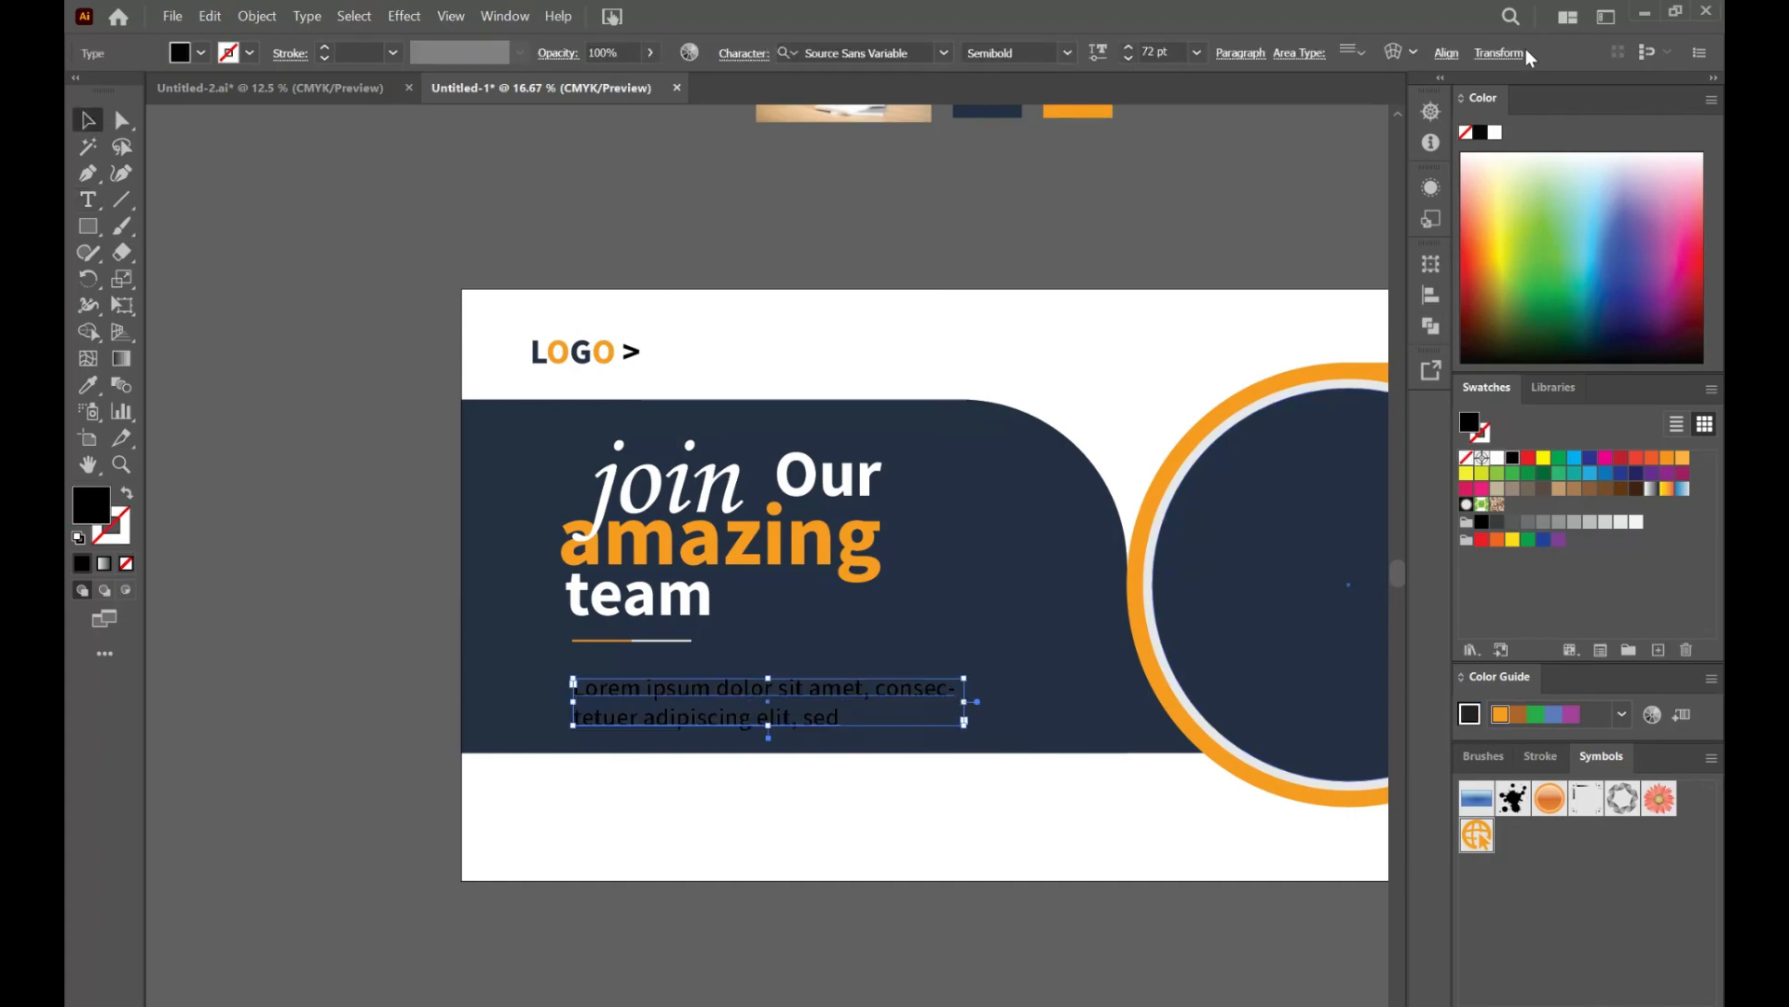
left_click(1495, 132)
scroll(564, 737, "up", 1)
double_click(607, 667)
key("Left")
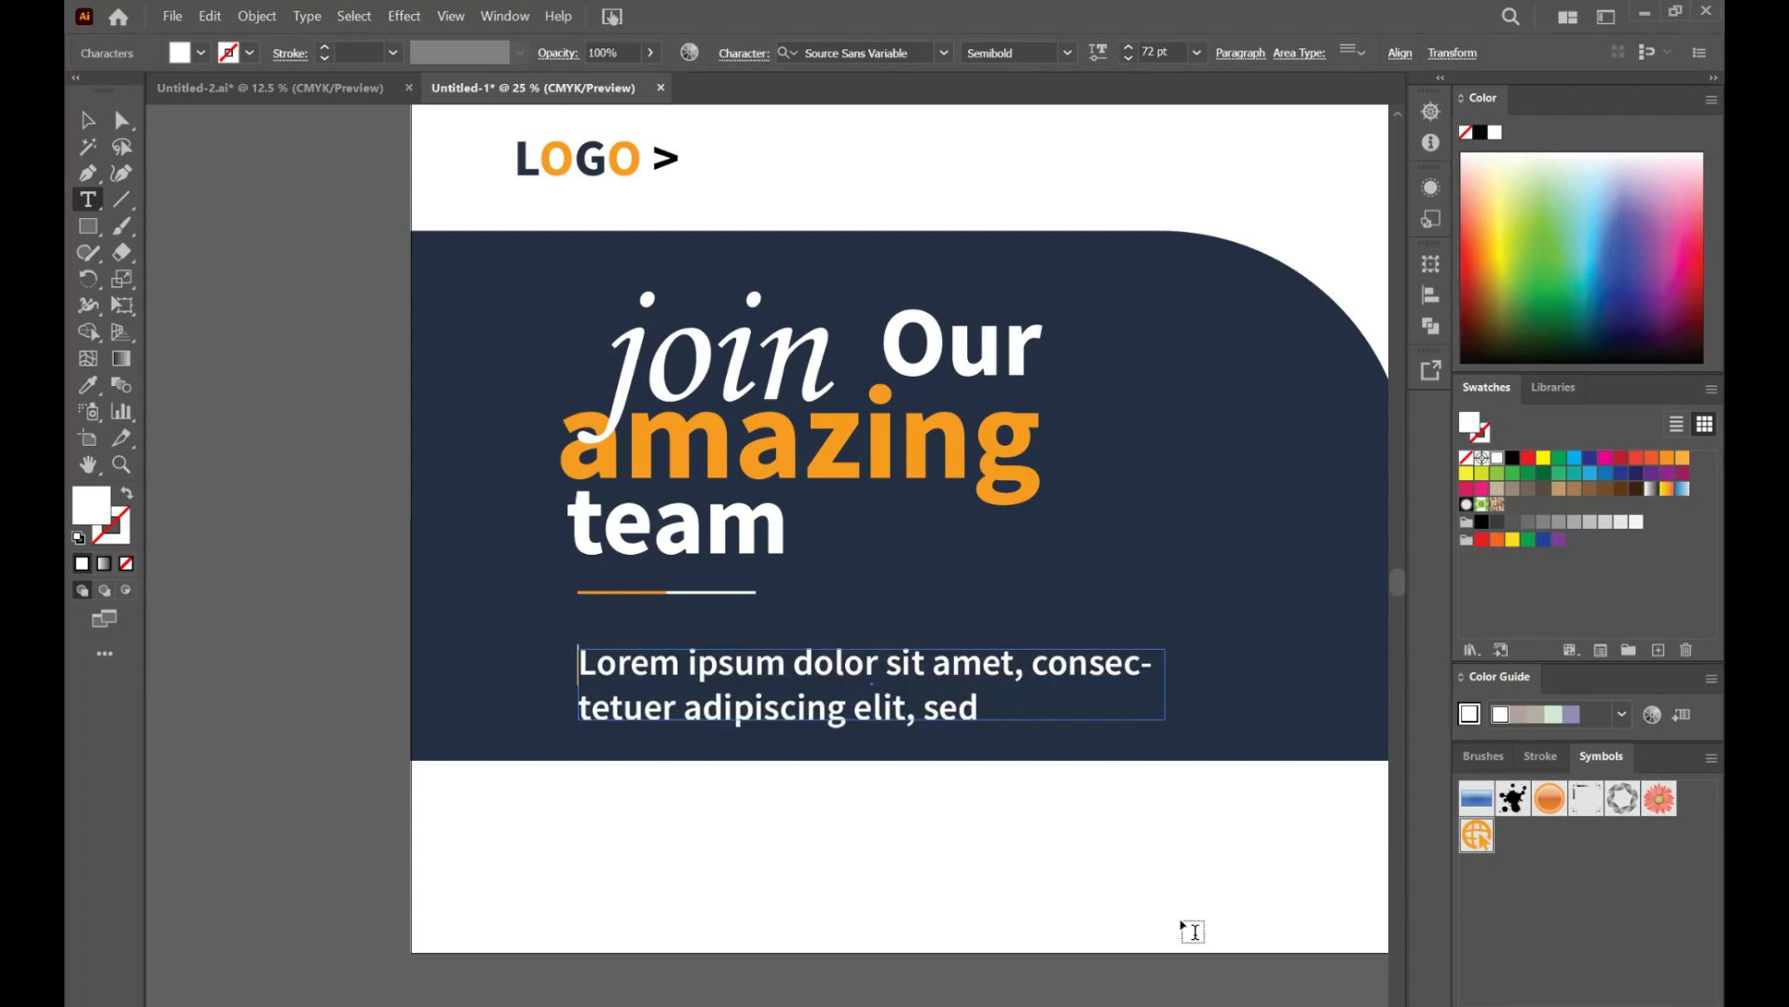
type("\"")
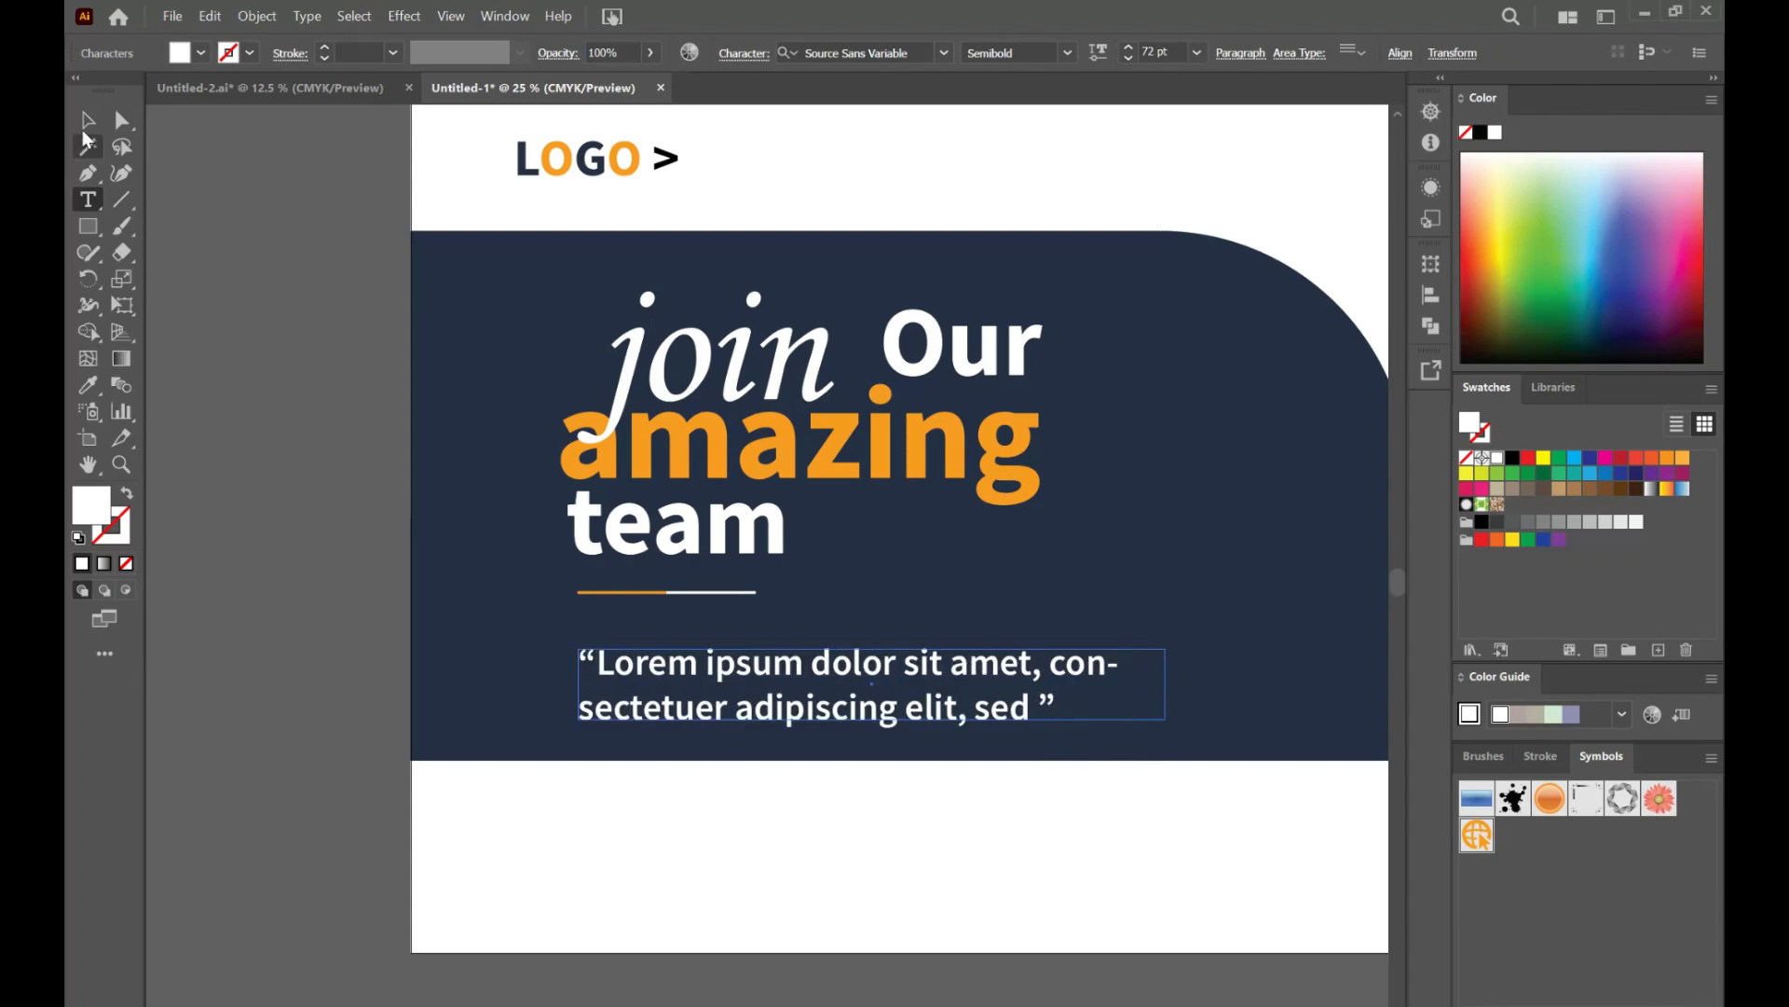
left_click(88, 119)
left_click_drag(1165, 683, 1232, 683)
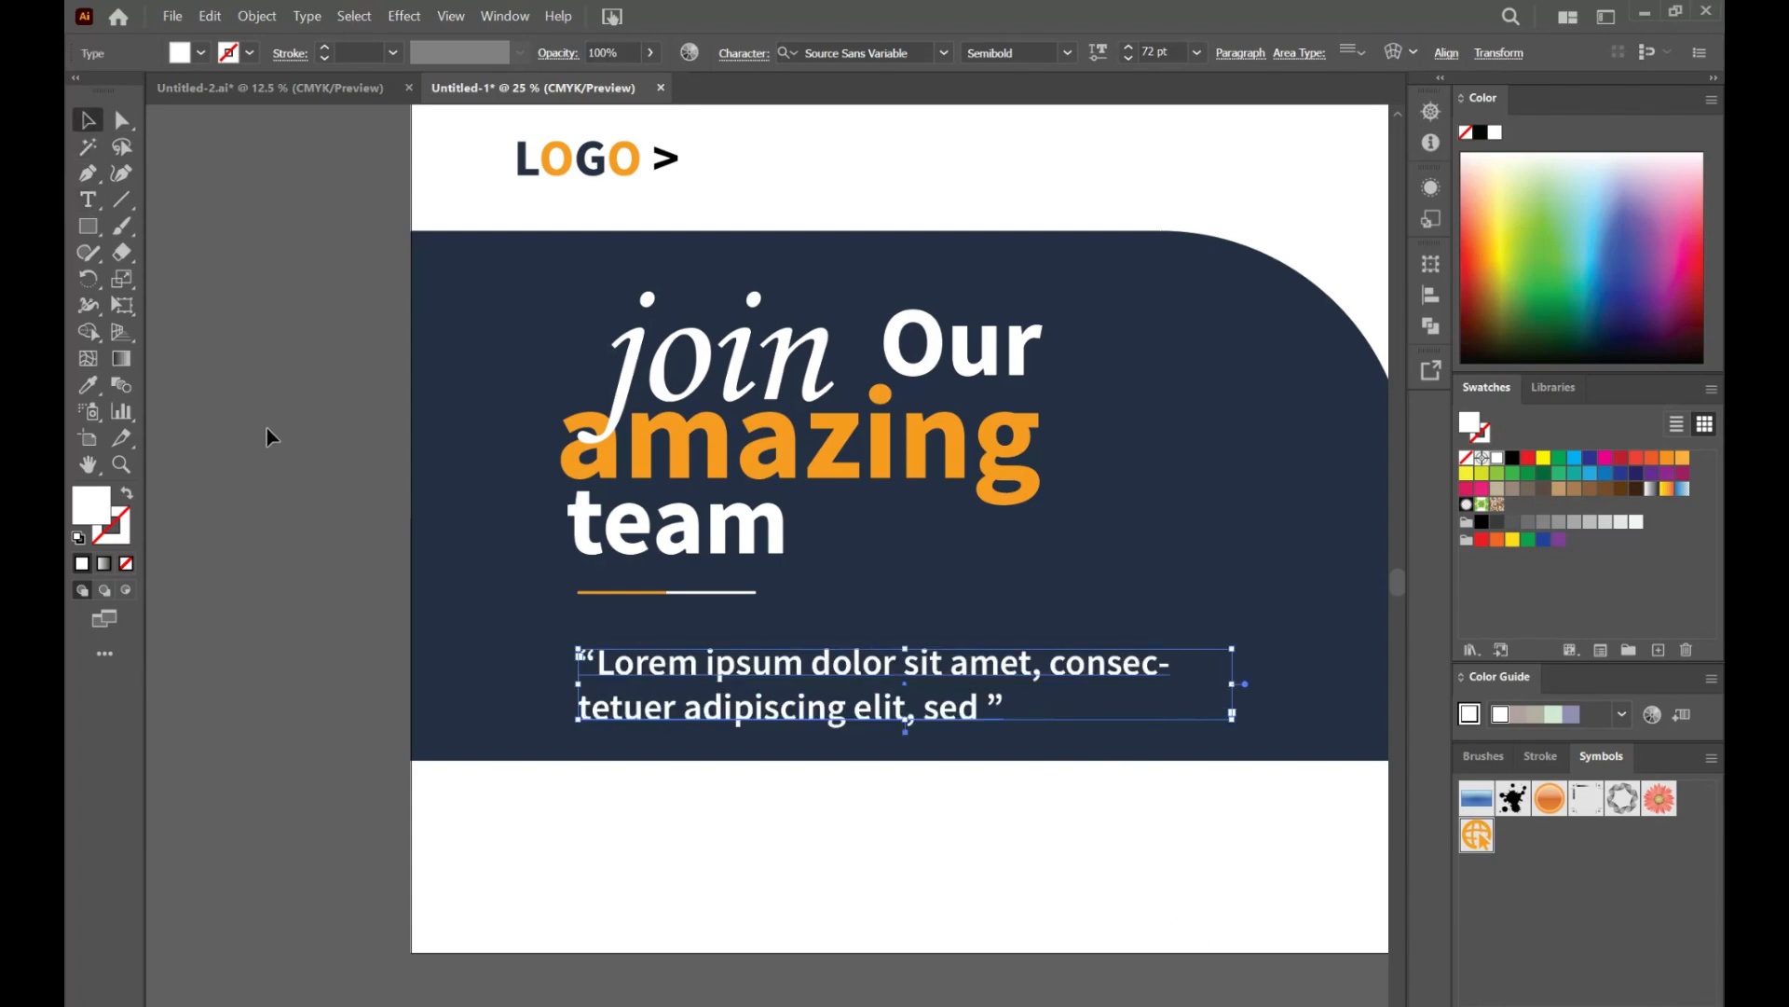
left_click_drag(814, 685, 819, 666)
Change 'join' to French Script MT and nudge it into place
left_click(1144, 559)
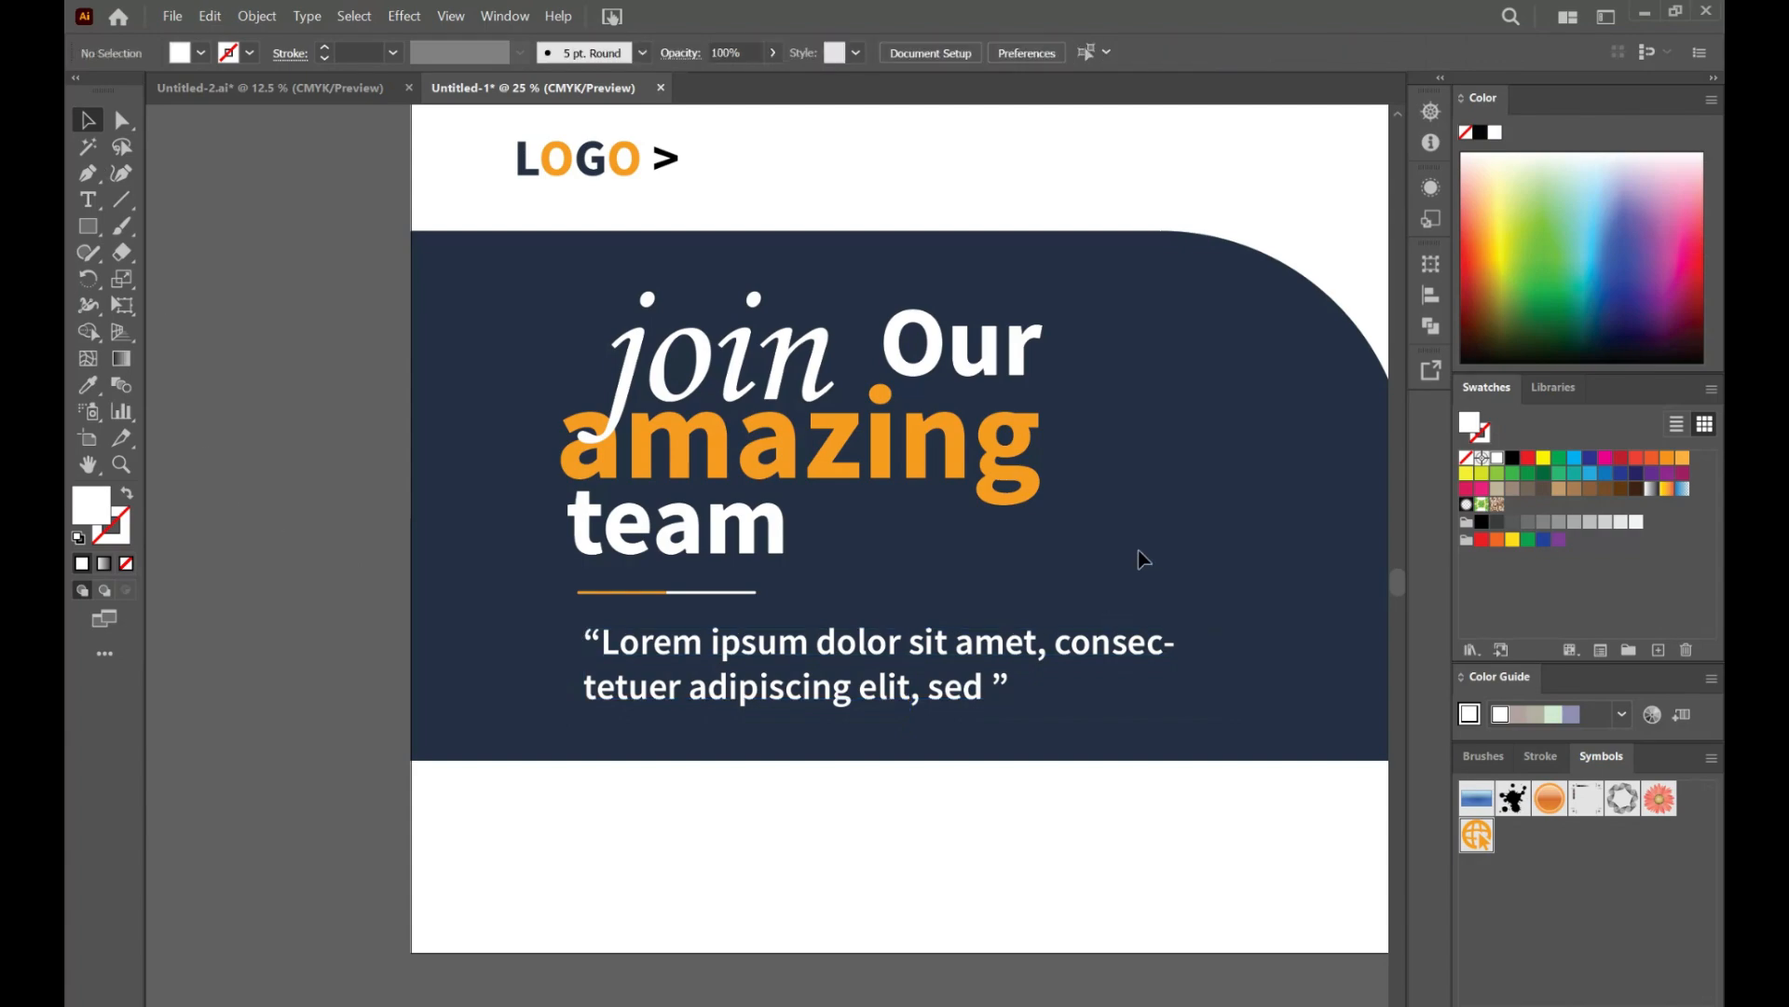
scroll(1144, 559, "down", 1)
scroll(1048, 569, "right", 4)
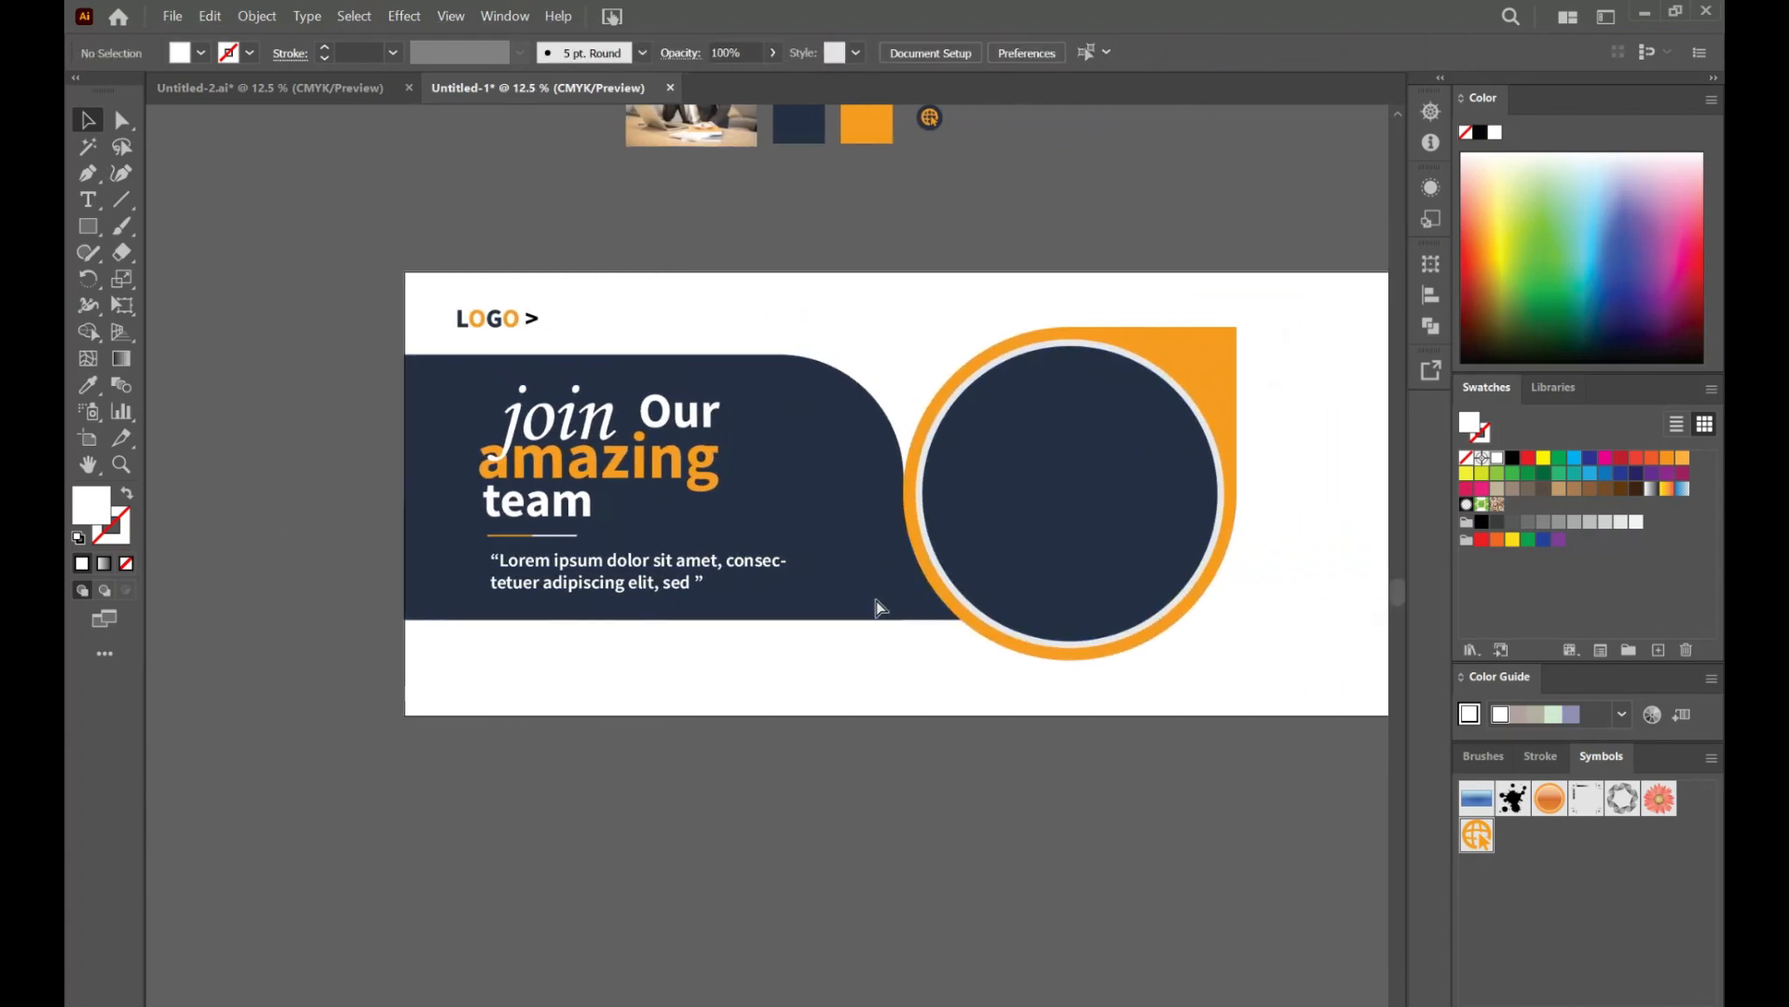
scroll(876, 600, "right", 1)
double_click(508, 419)
left_click(944, 53)
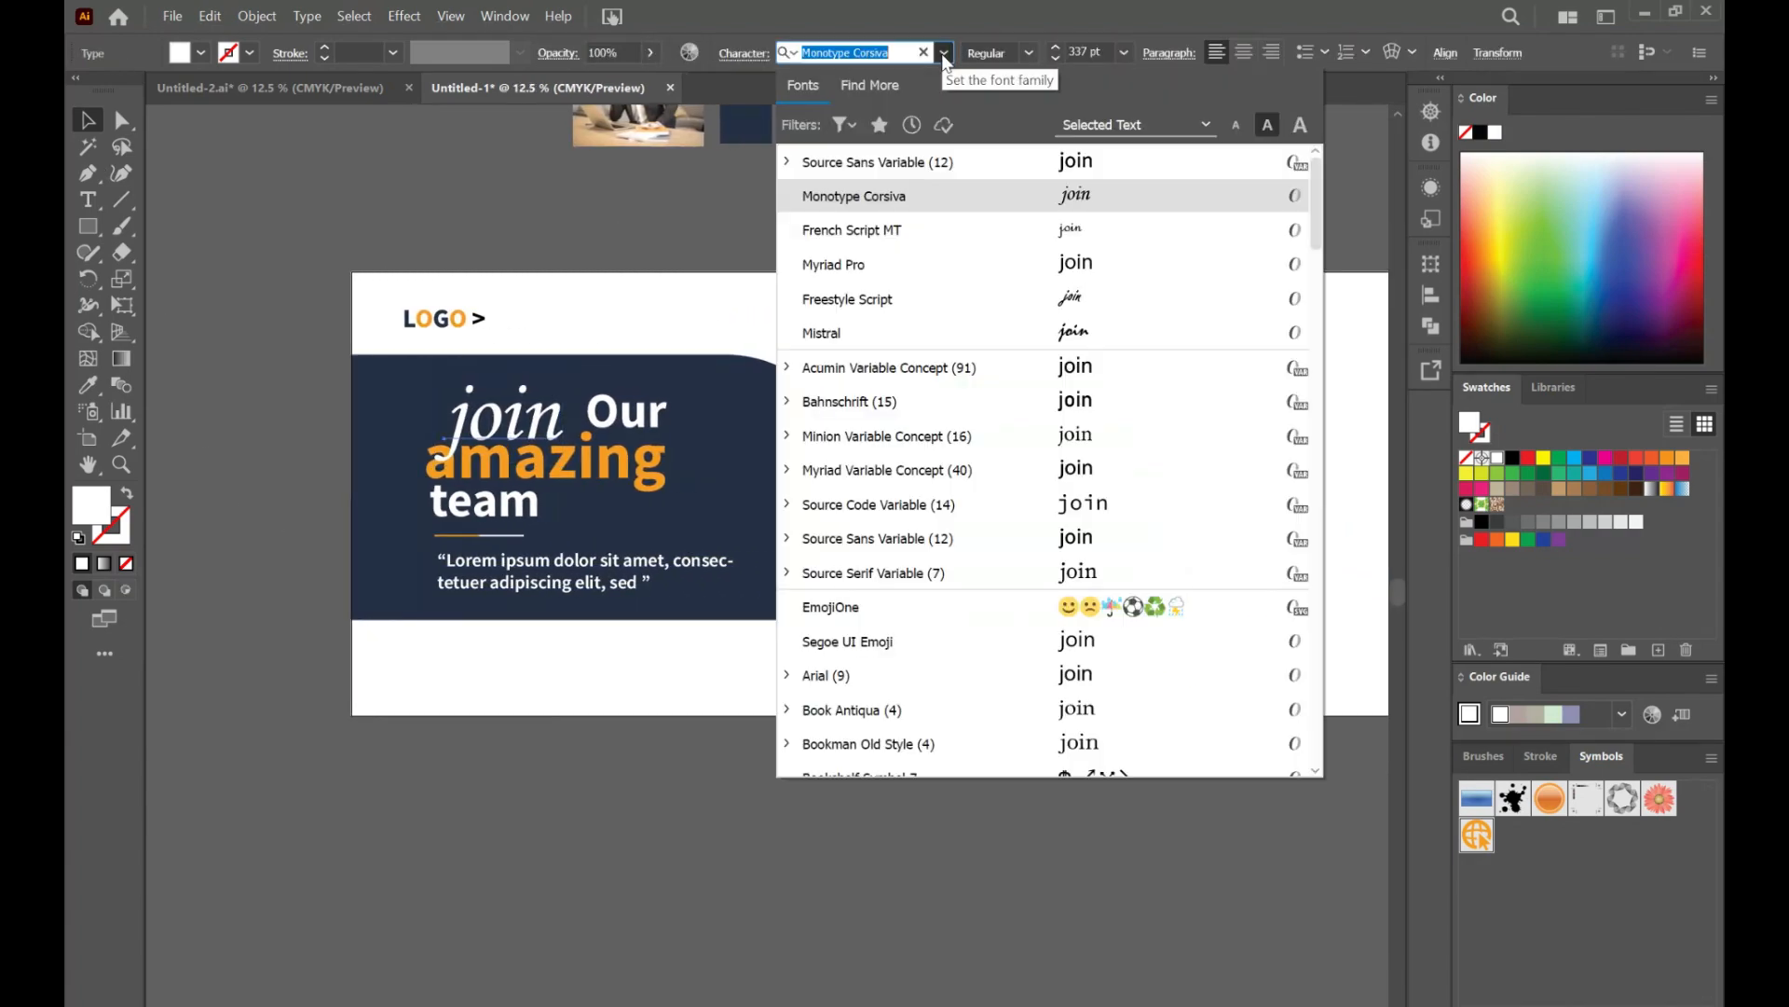
left_click(1081, 233)
left_click_drag(503, 427, 498, 425)
Move 'Our' left so it sits closer to 'join'
left_click(615, 425)
scroll(614, 425, "up", 1)
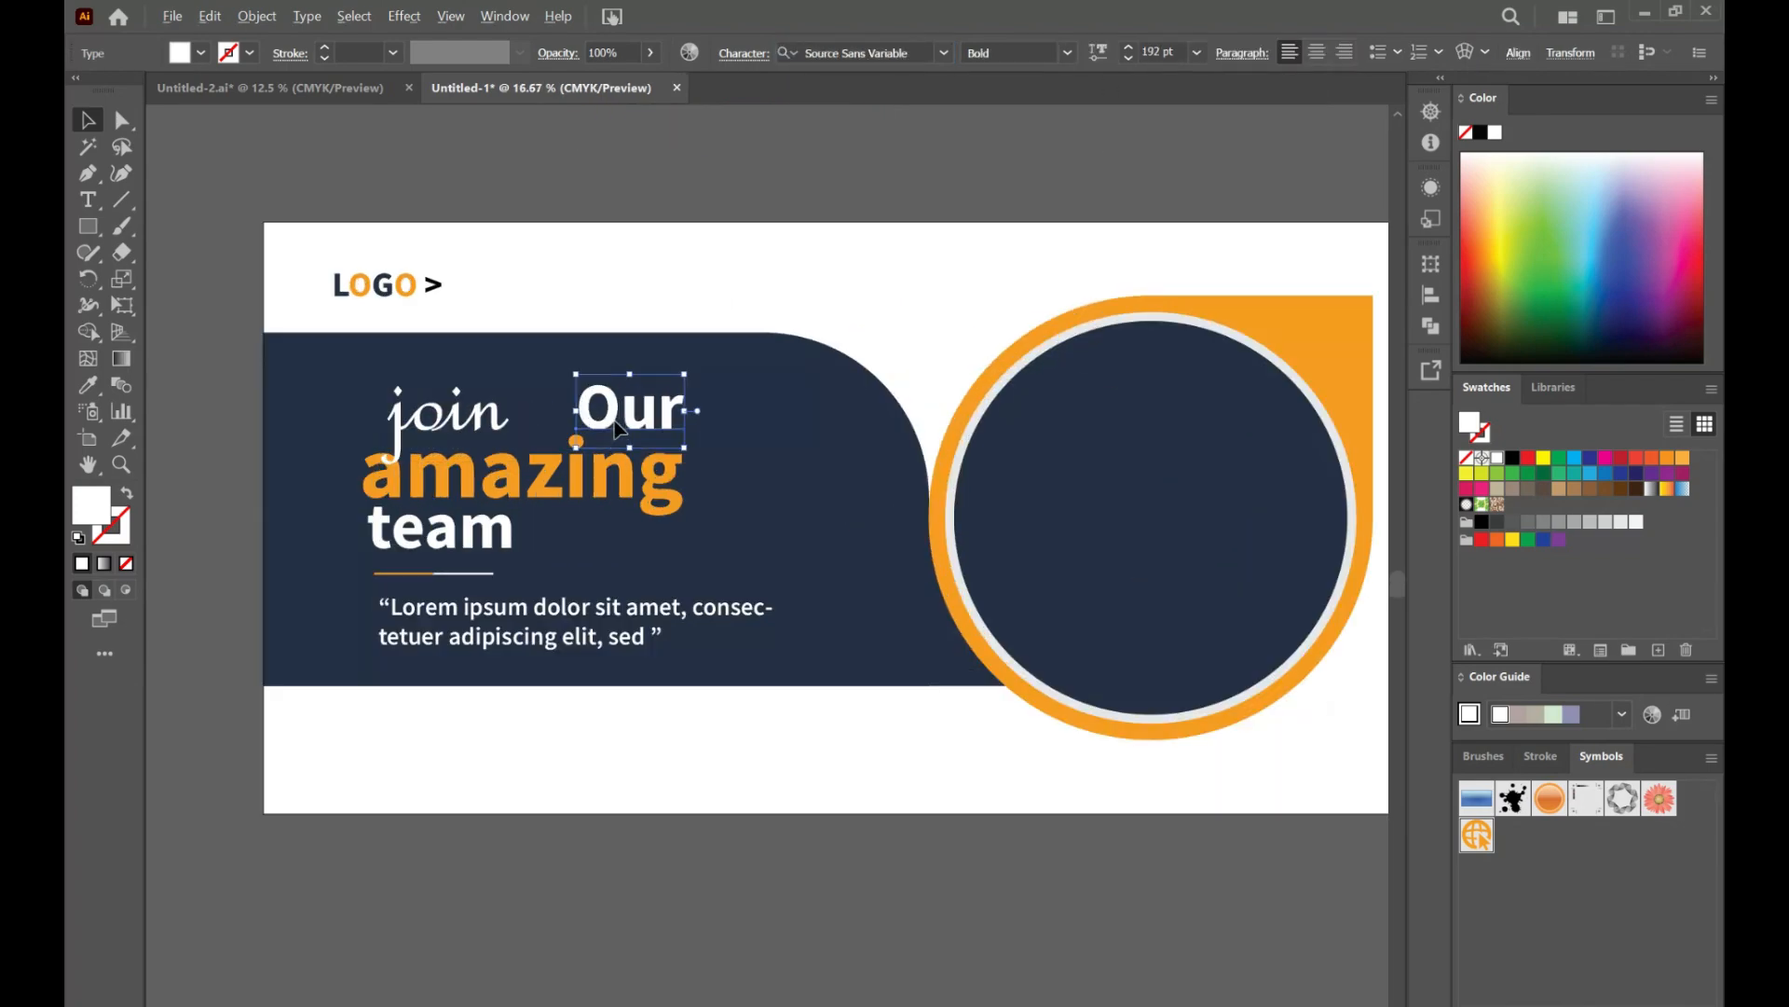
scroll(614, 425, "up", 2)
left_click_drag(614, 425, 529, 428)
left_click(1028, 434)
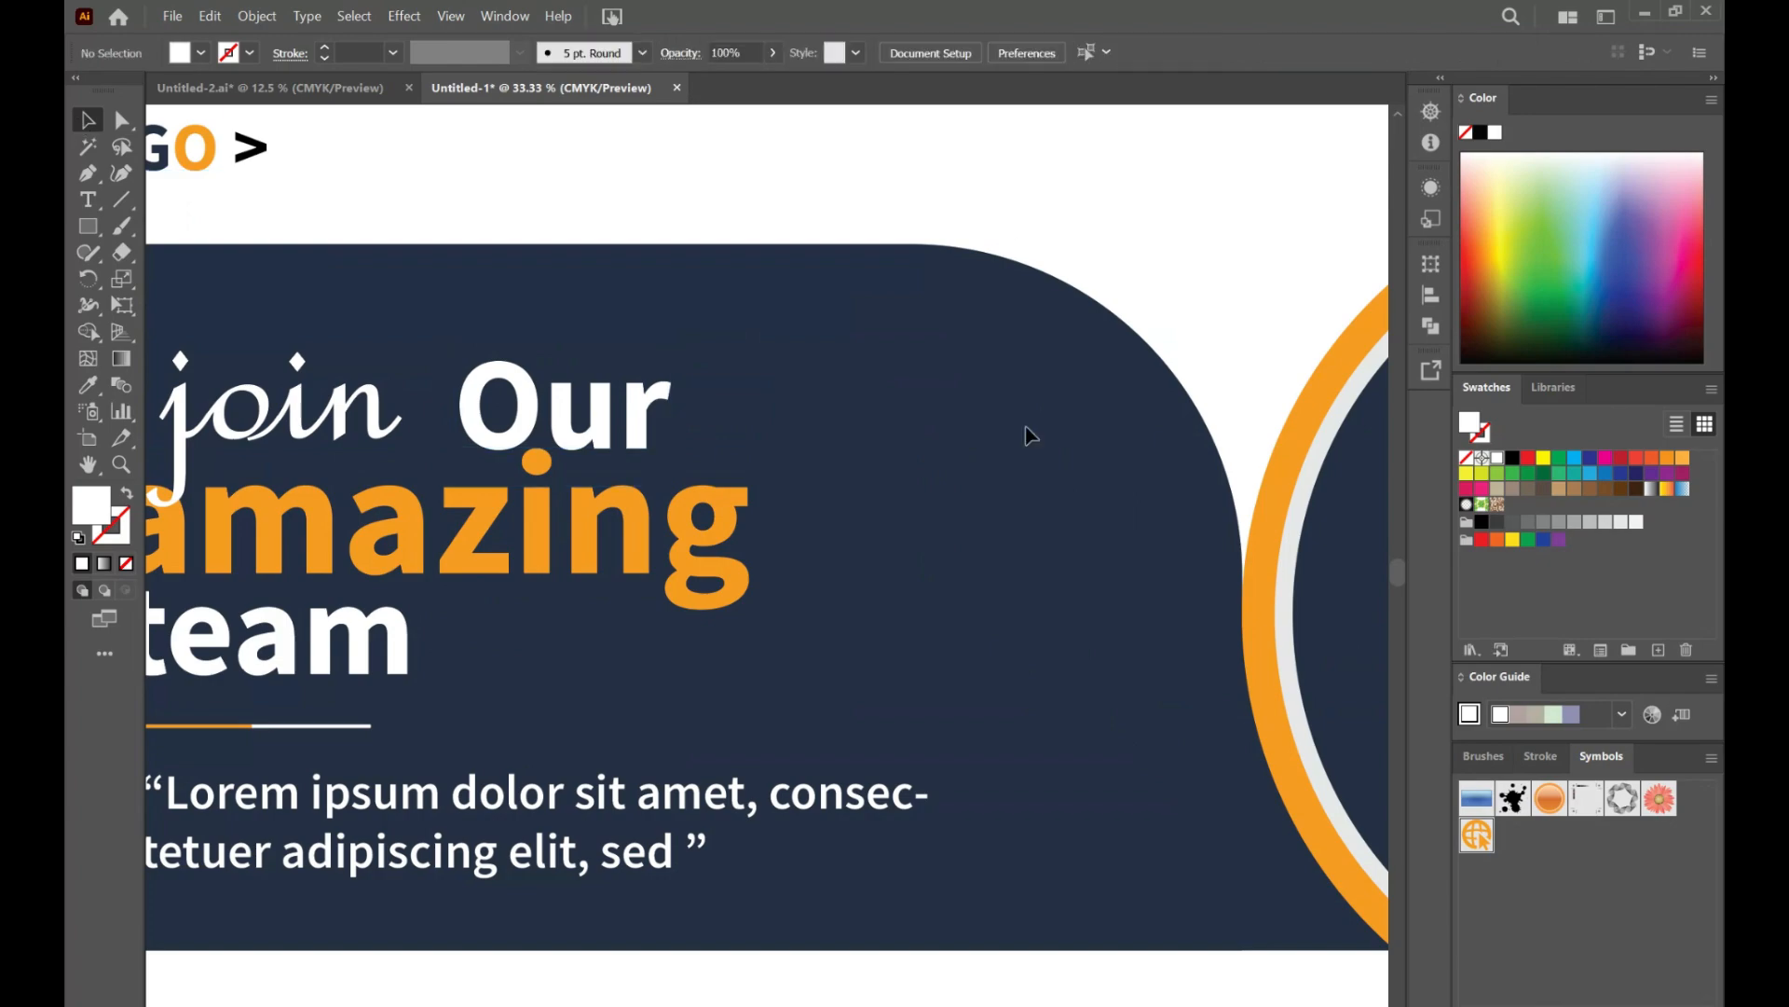
scroll(1028, 435, "down", 3)
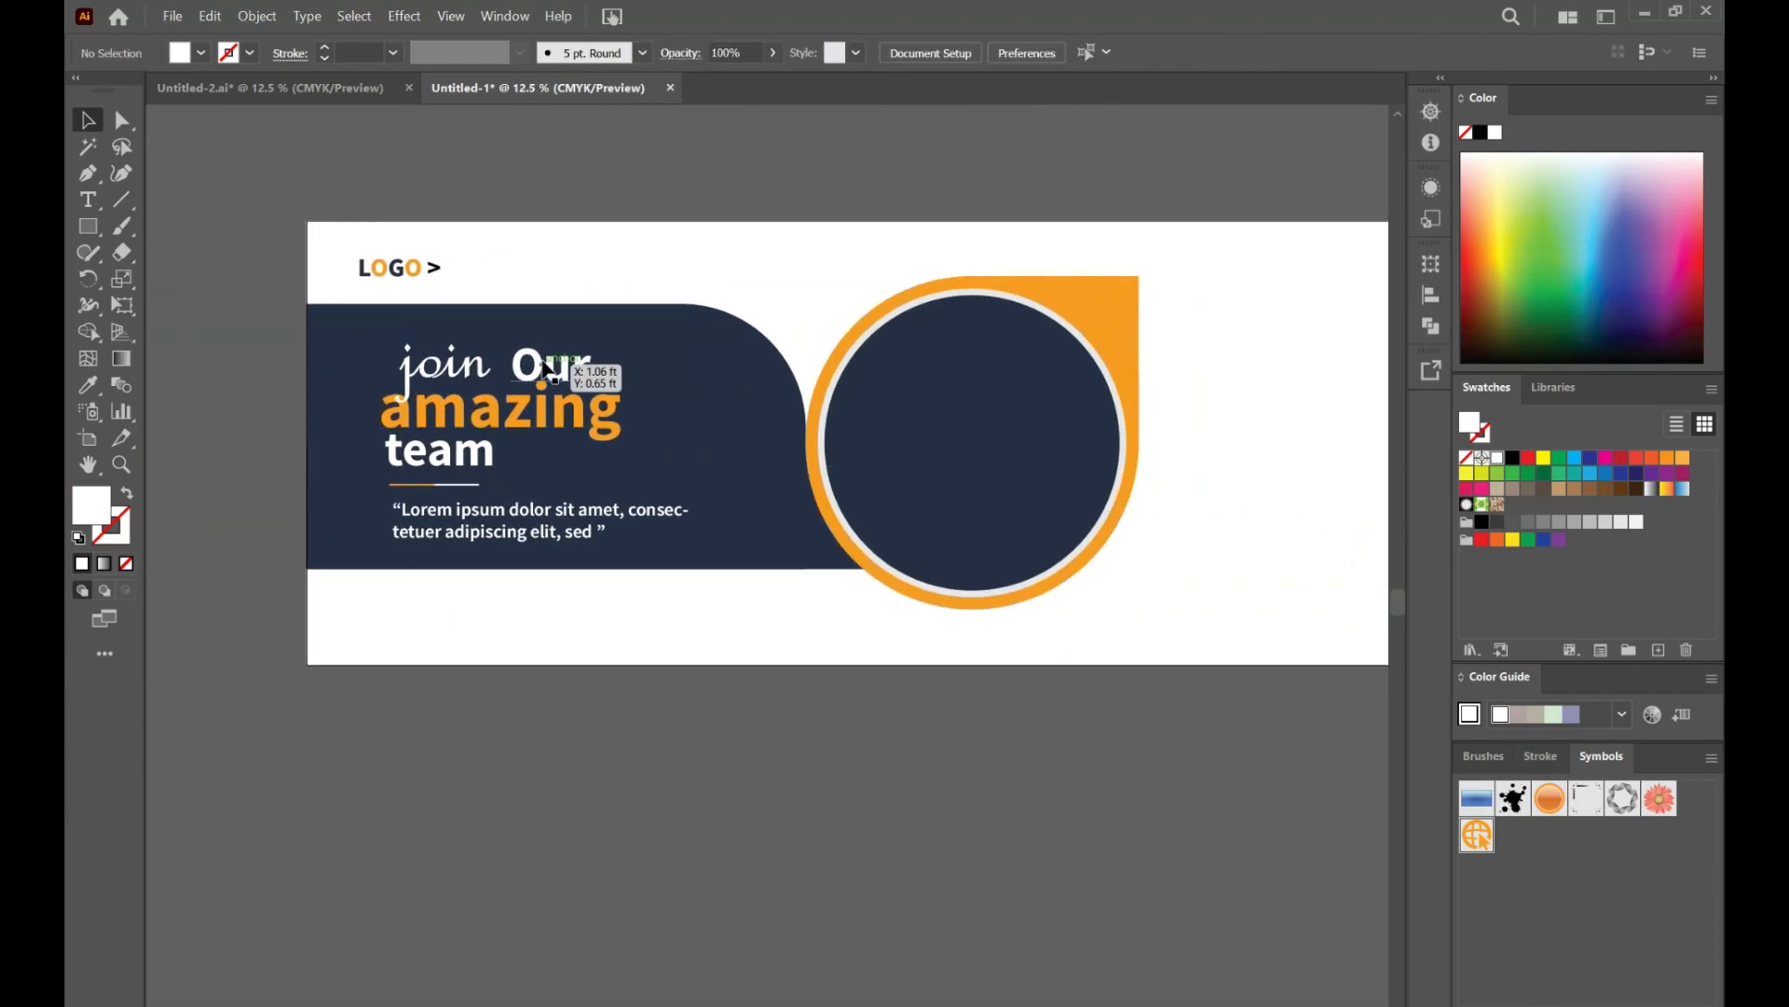
left_click(547, 363)
Draw a rectangle below the navy banner with an orange outline and no fill
key("m")
left_click_drag(390, 604, 545, 640)
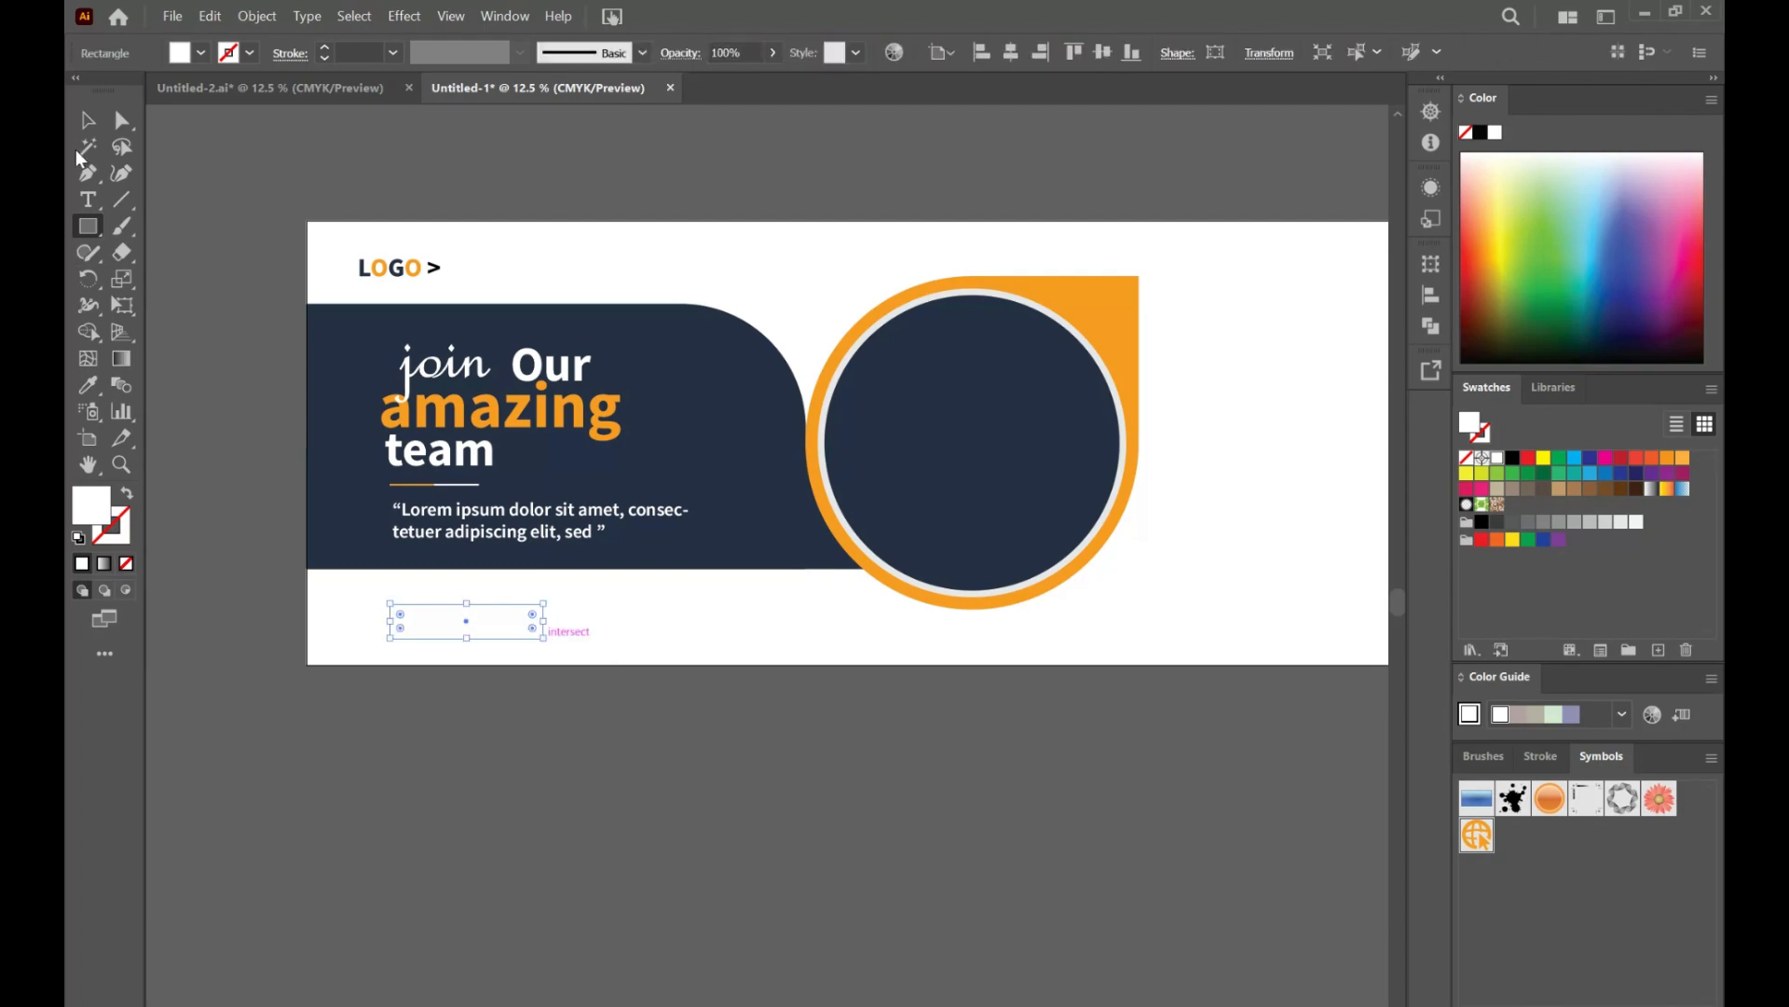
key("i")
left_click(127, 492)
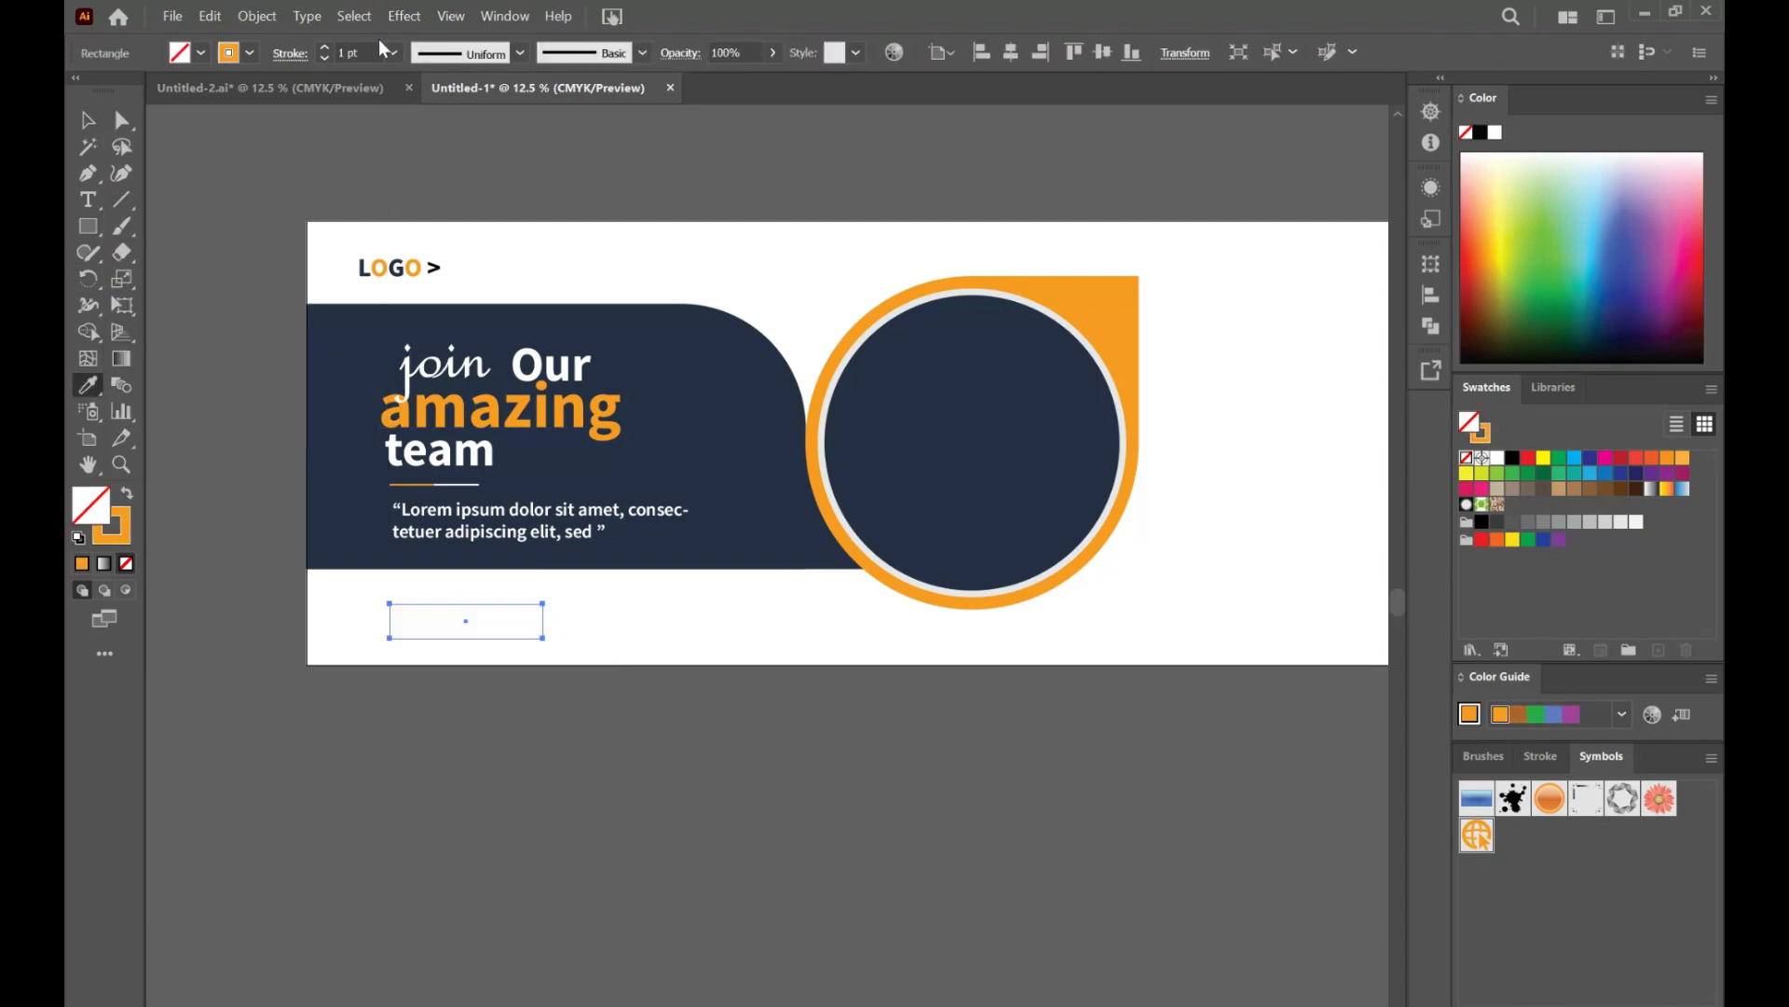
left_click(87, 119)
left_click(495, 645)
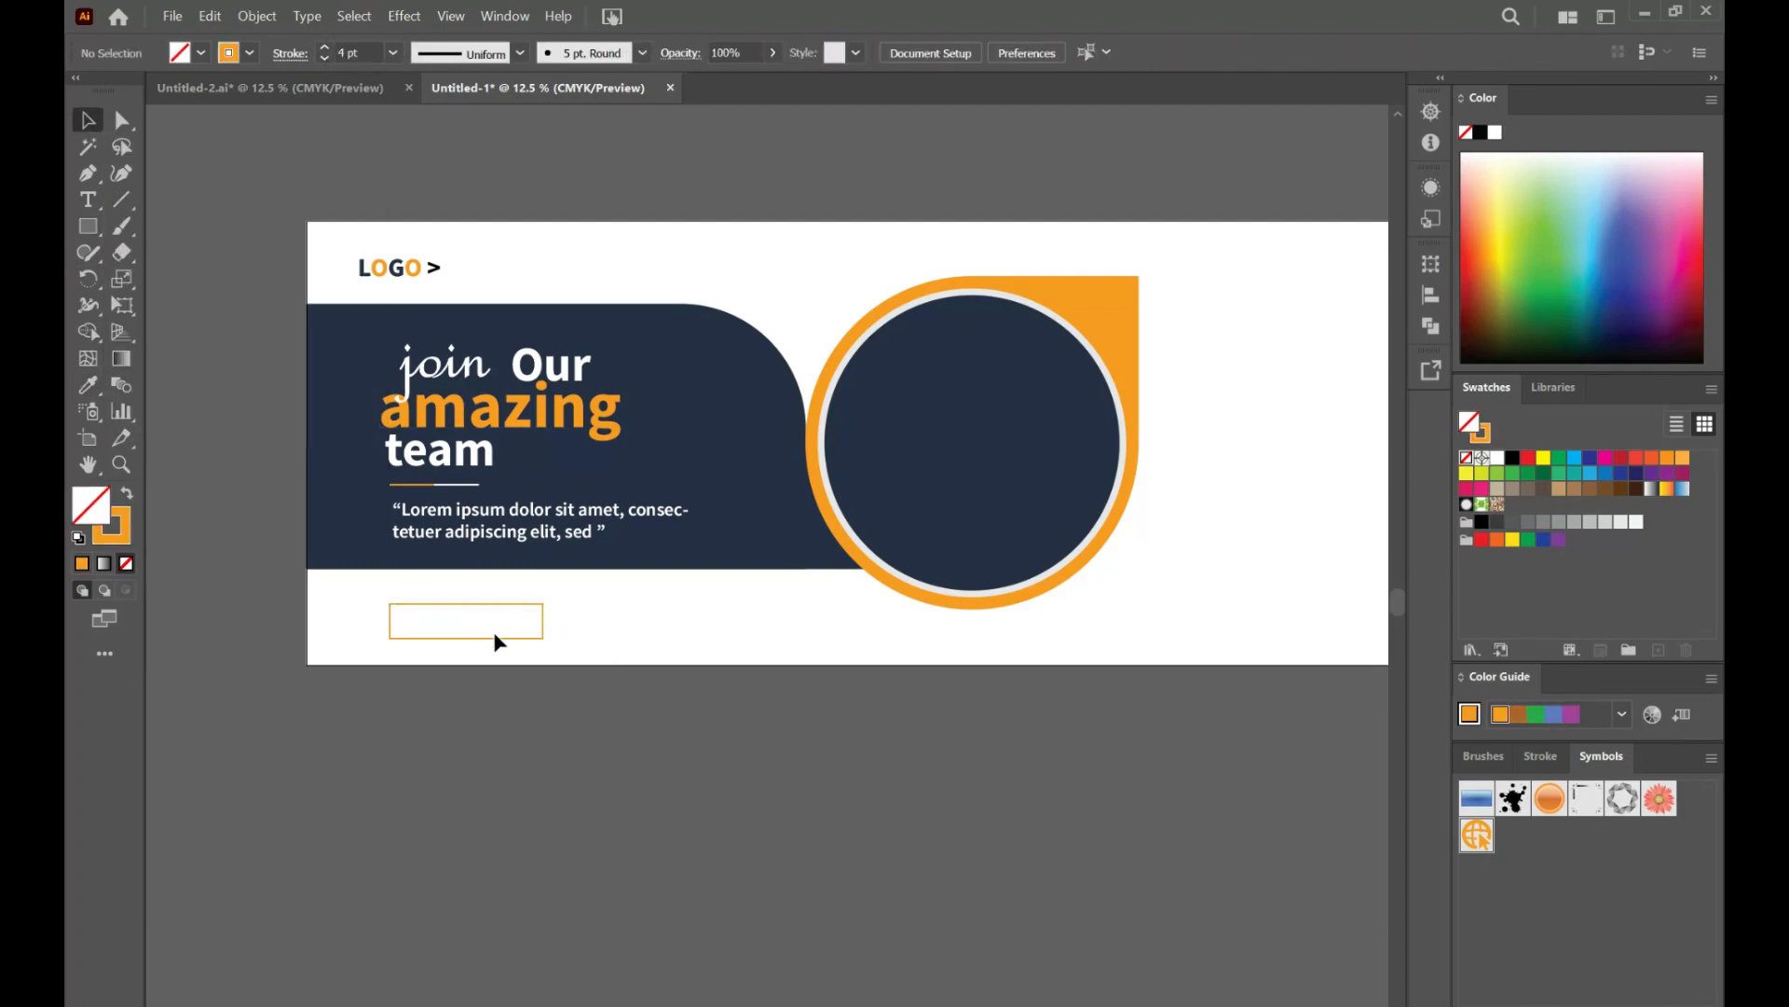
left_click(421, 637)
Copy 'Our' into the rectangle and colour it navy like the banner
left_click(590, 611)
left_click_drag(520, 373, 440, 638)
key("i")
left_click(378, 550)
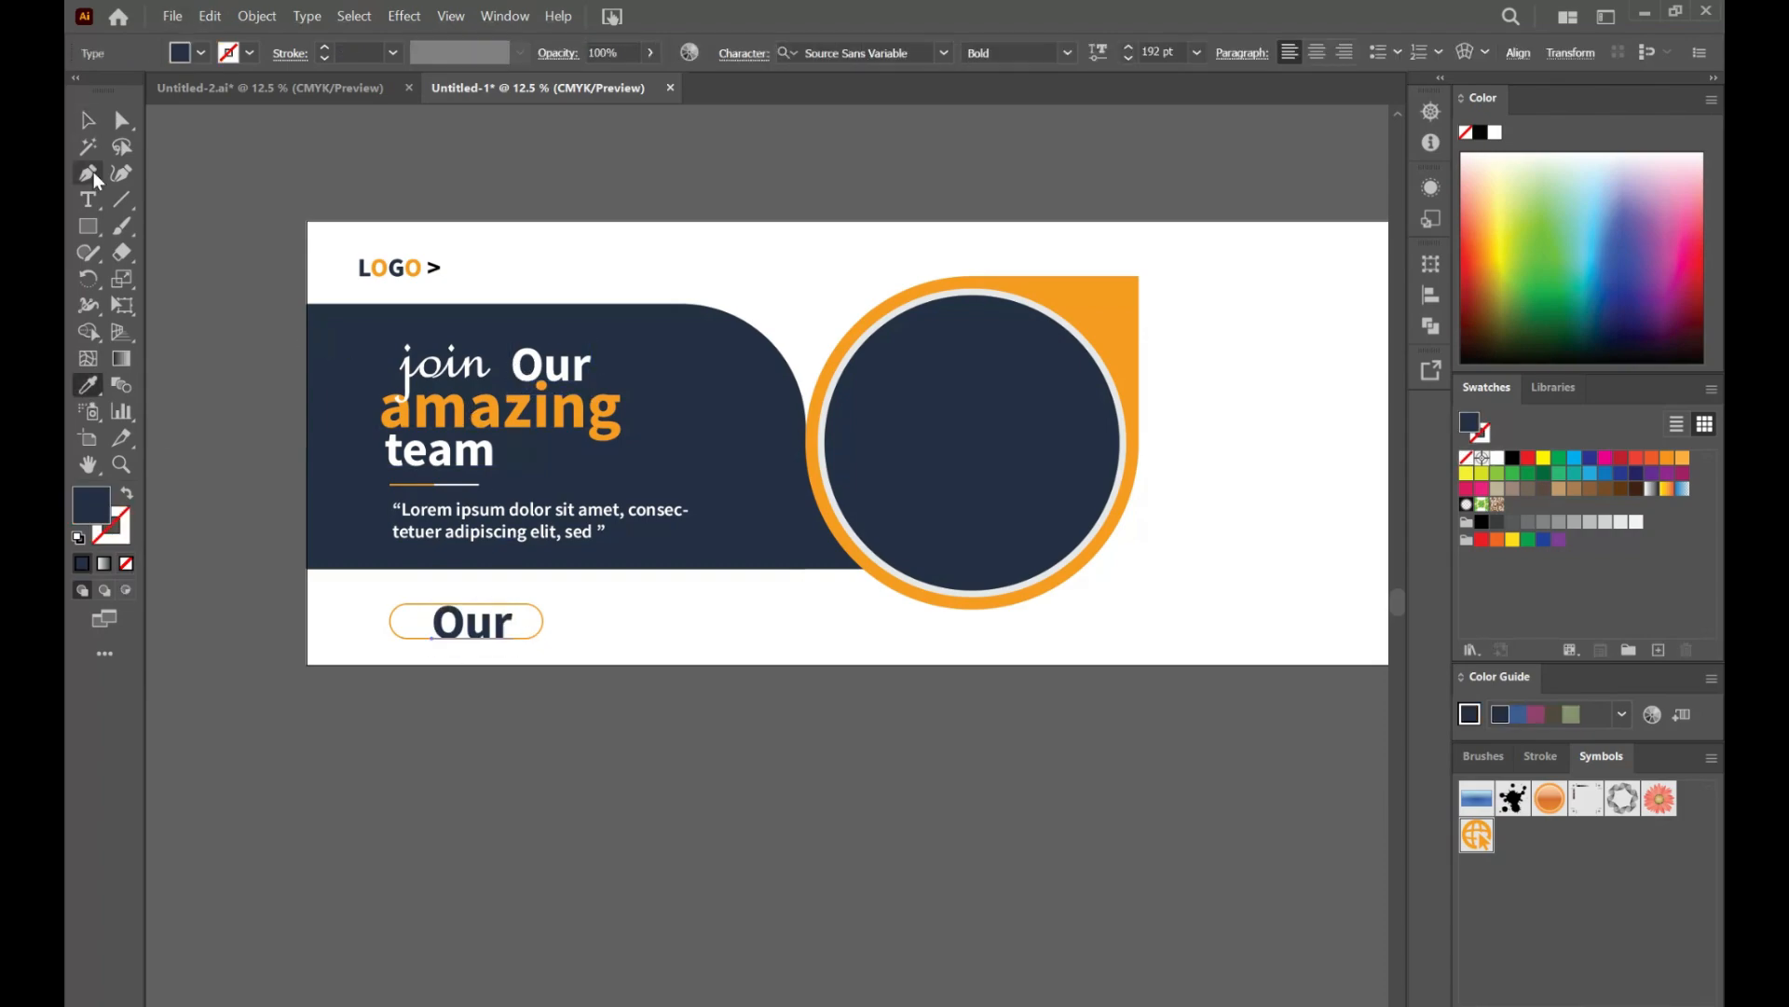
Retype the button text as 'Learn More' in Semibold, scaled down and centred in the button
double_click(474, 632)
type("Learn More")
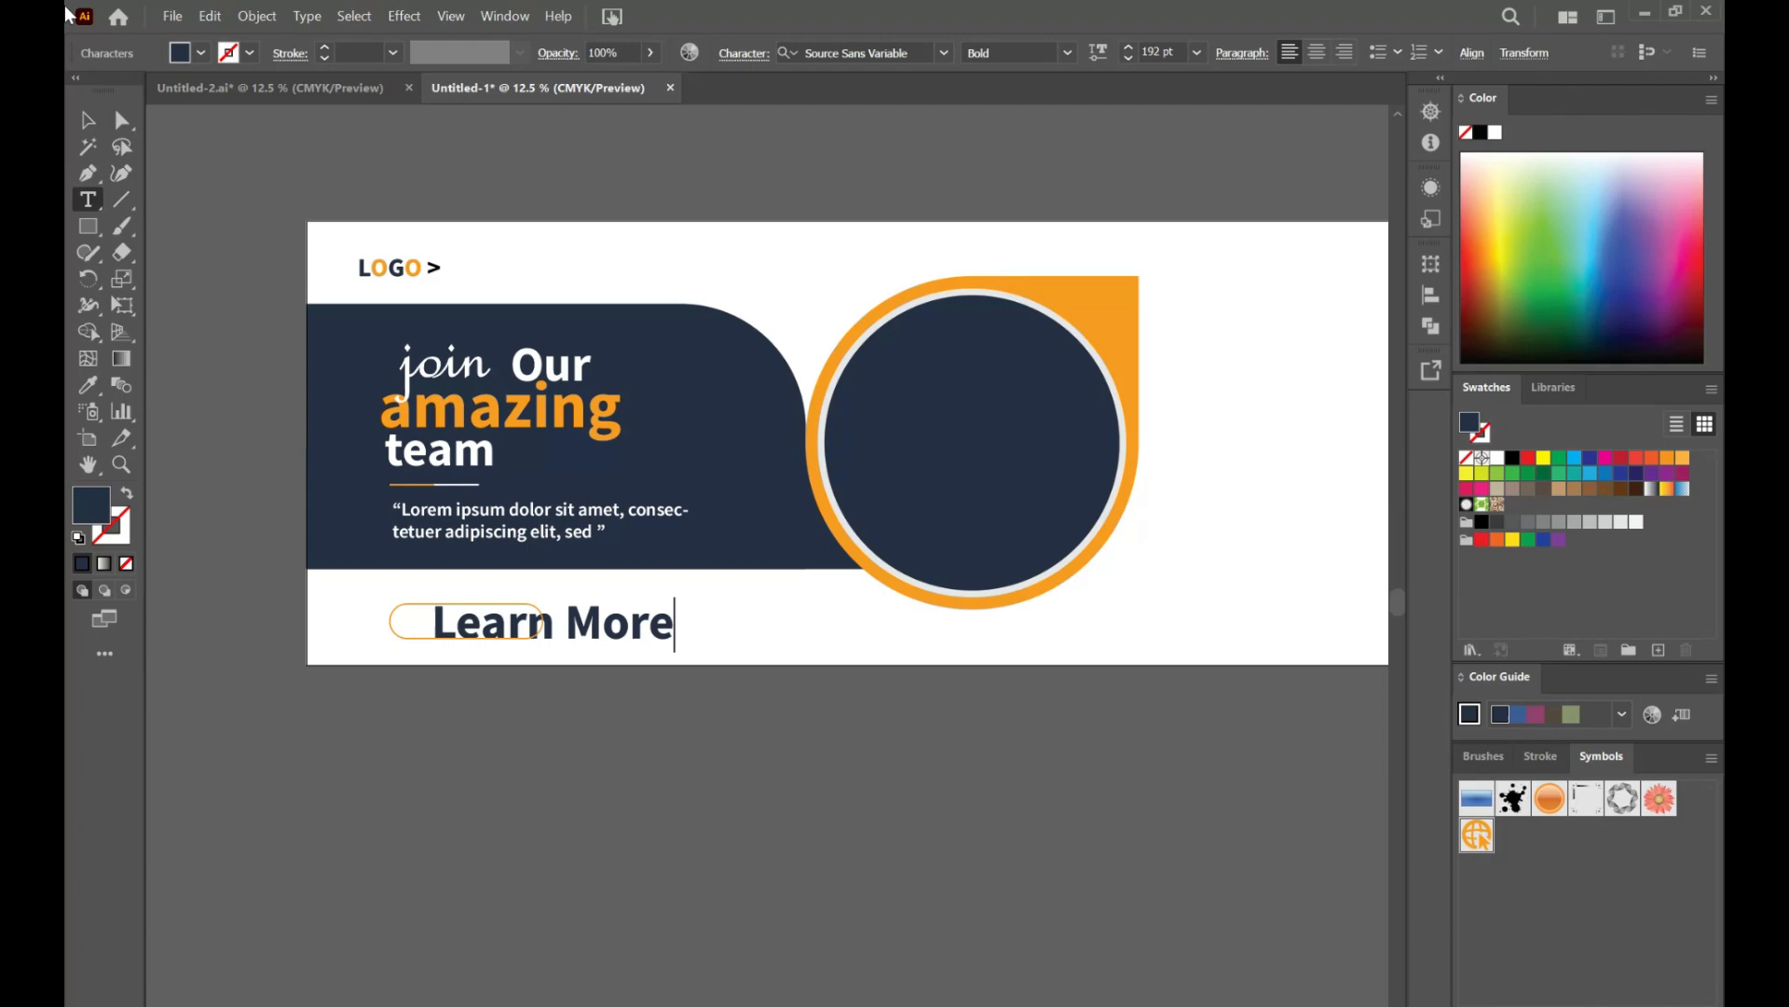
key("Escape")
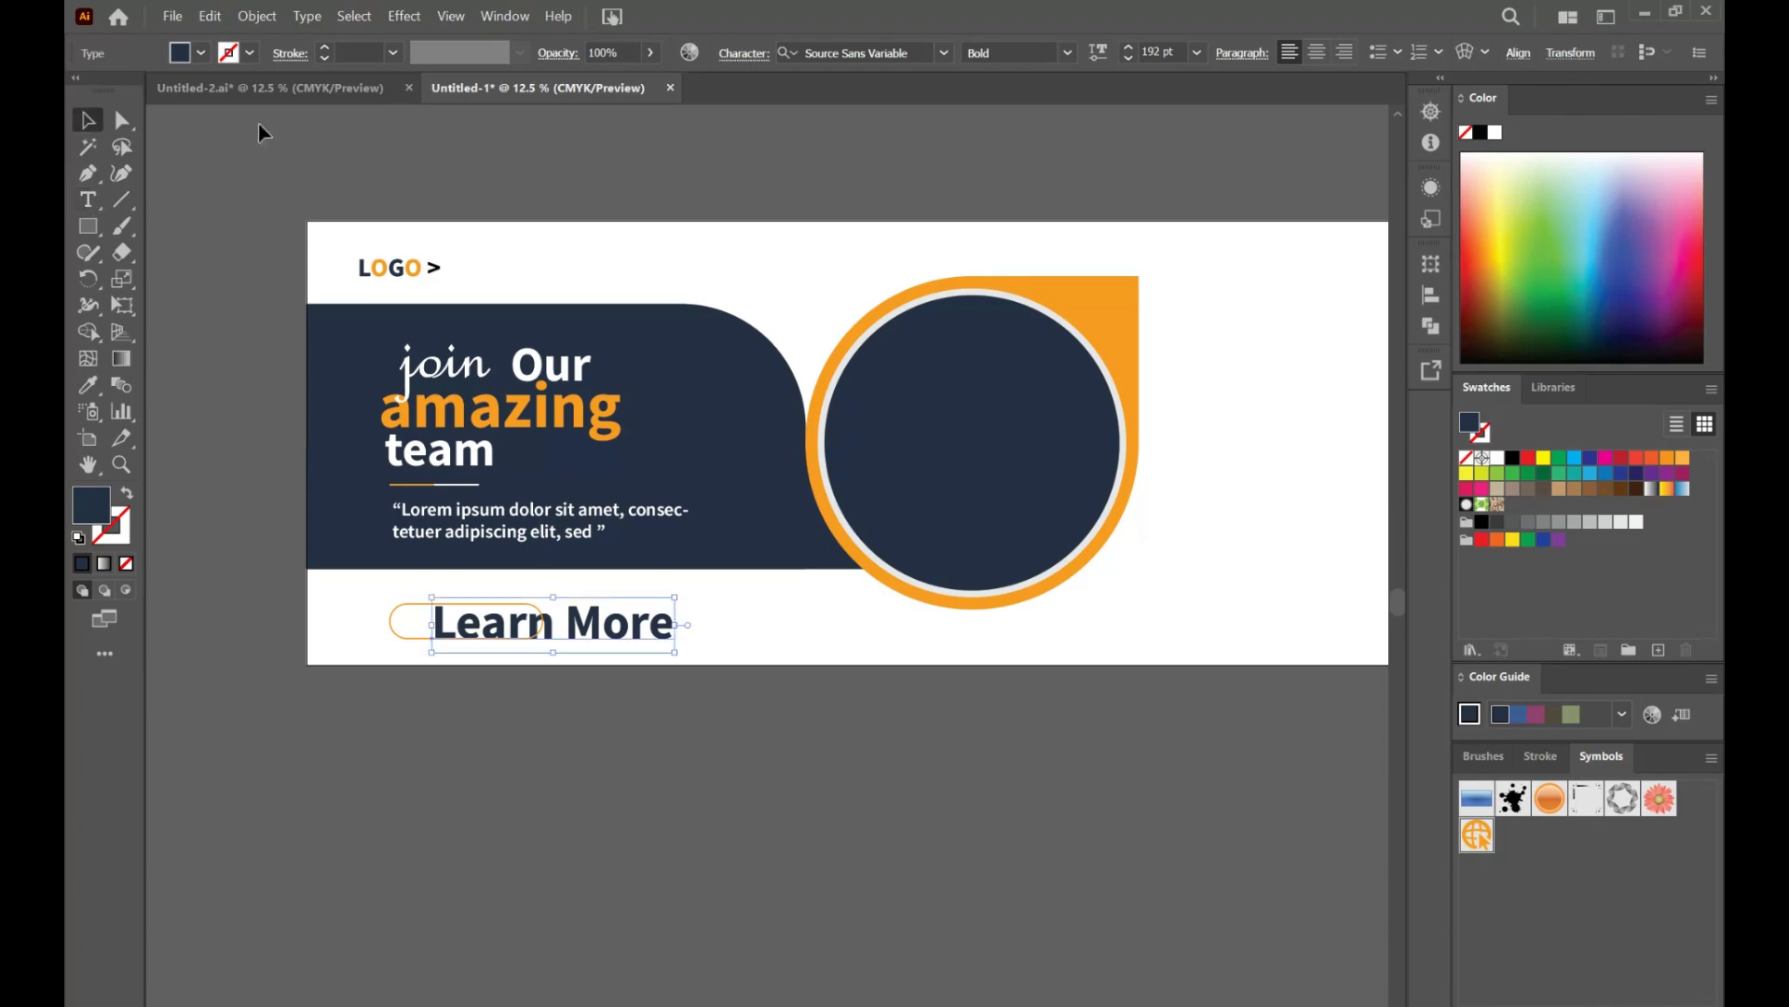
left_click(1068, 52)
left_click(990, 148)
scroll(596, 630, "up", 2)
left_click_drag(731, 671, 396, 617)
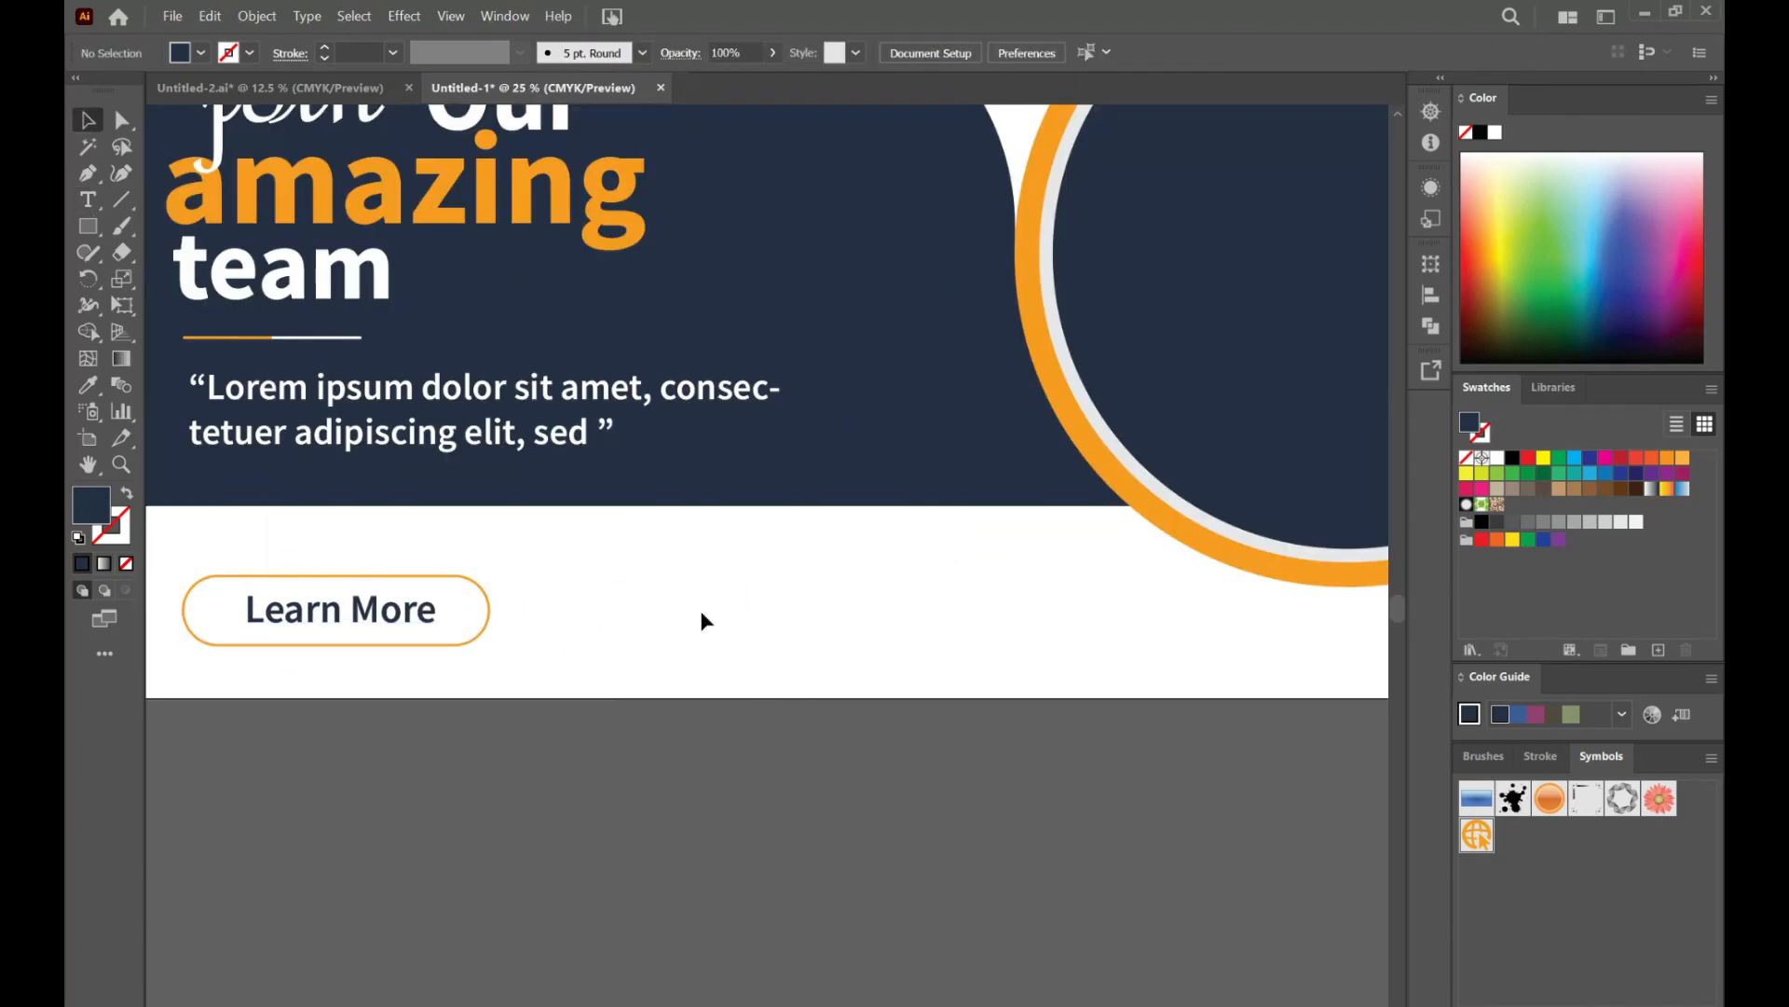
Move the globe icon next to the Learn More button and bring it to the front
scroll(701, 610, "down", 3)
left_click(883, 166)
left_click_drag(883, 166, 642, 711)
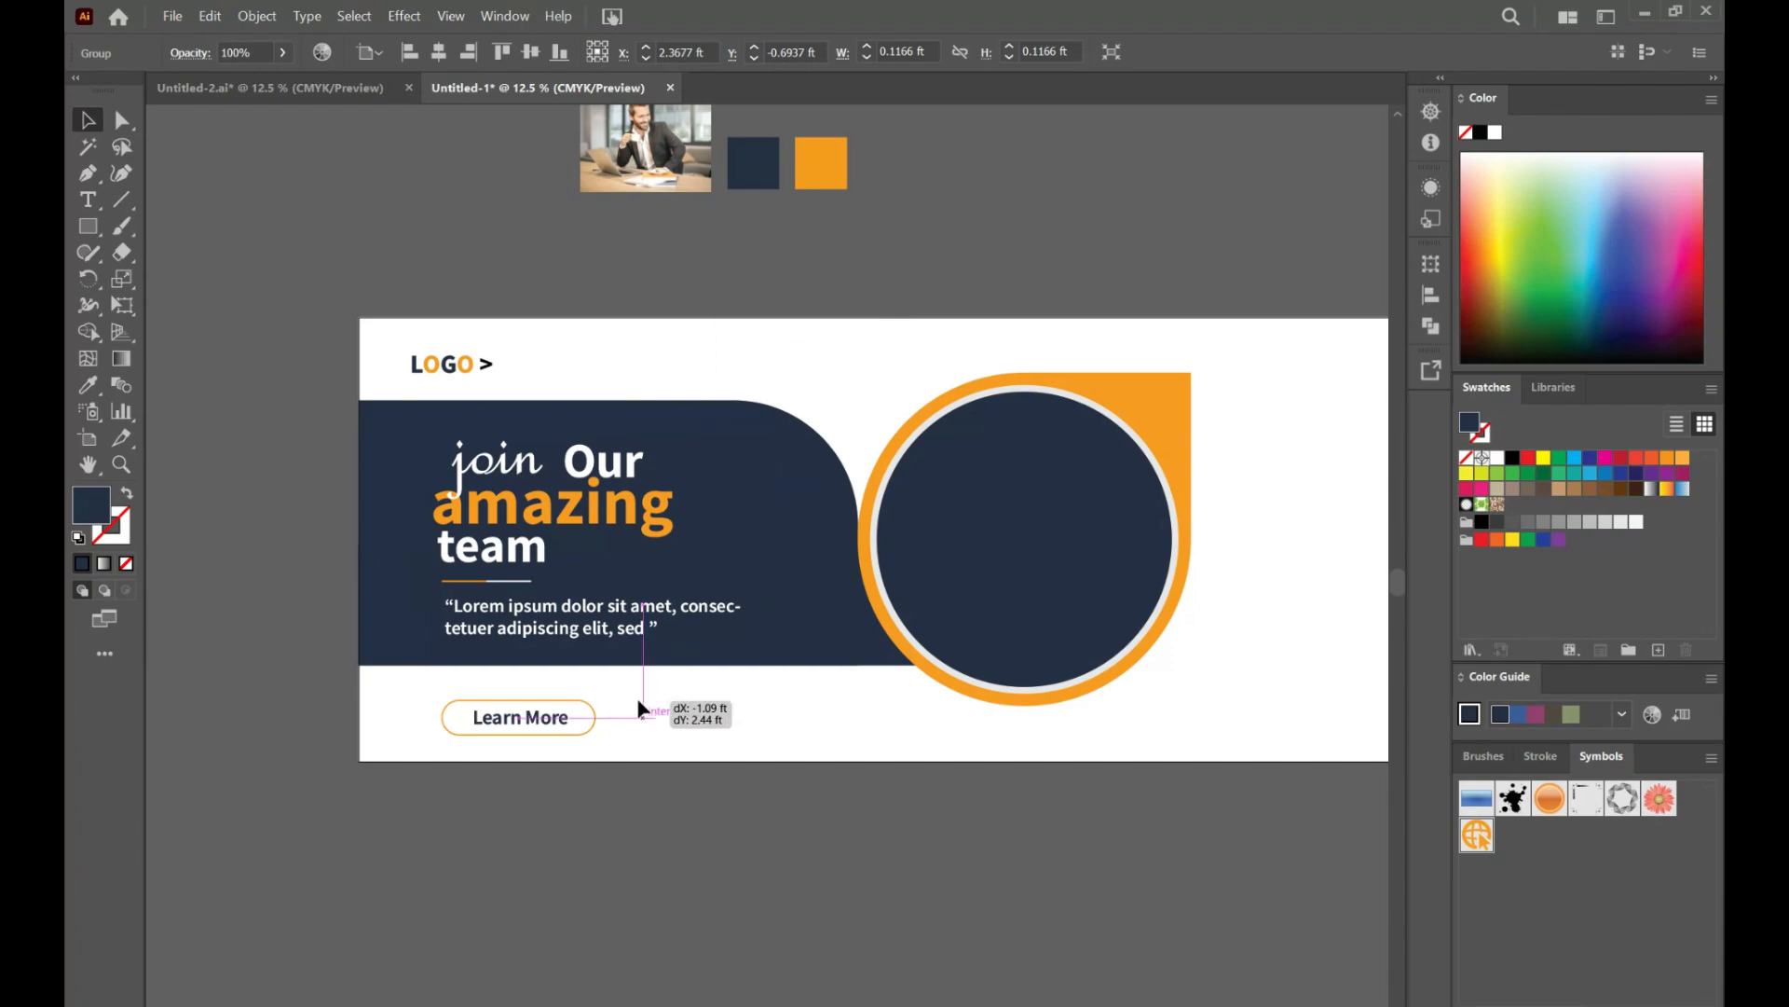
right_click(641, 725)
left_click(894, 611)
left_click(673, 735)
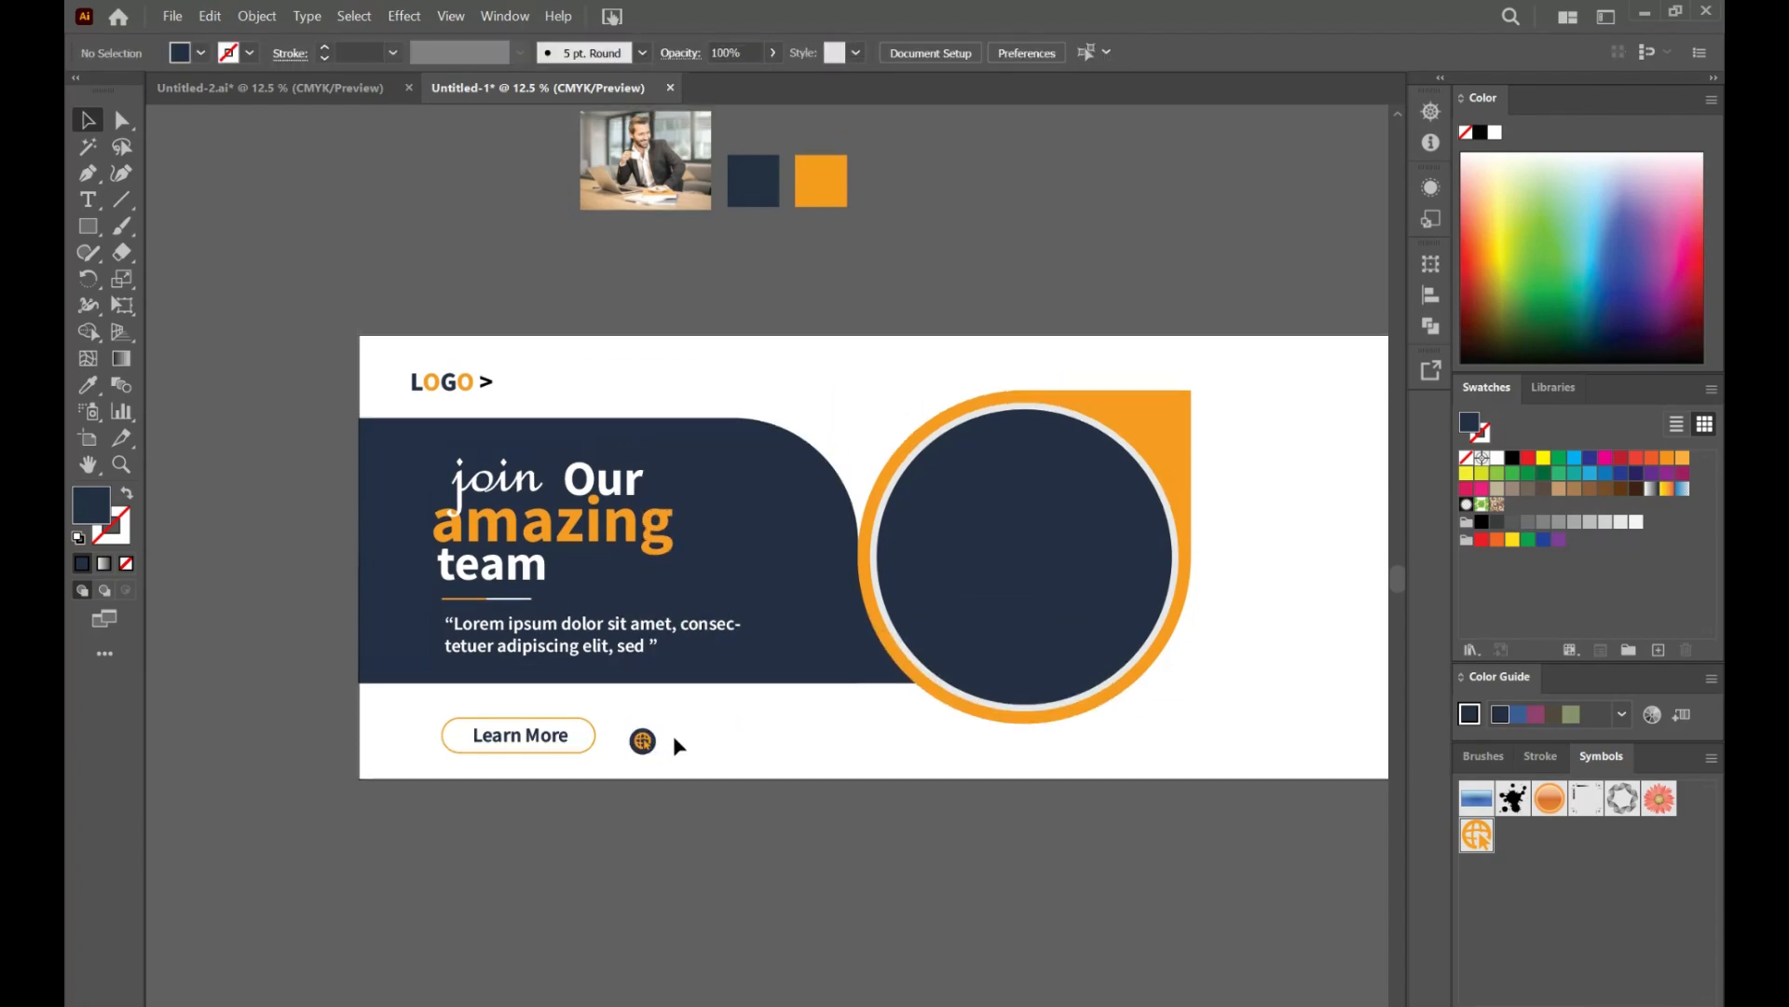
scroll(673, 736, "up", 3)
left_click(434, 736)
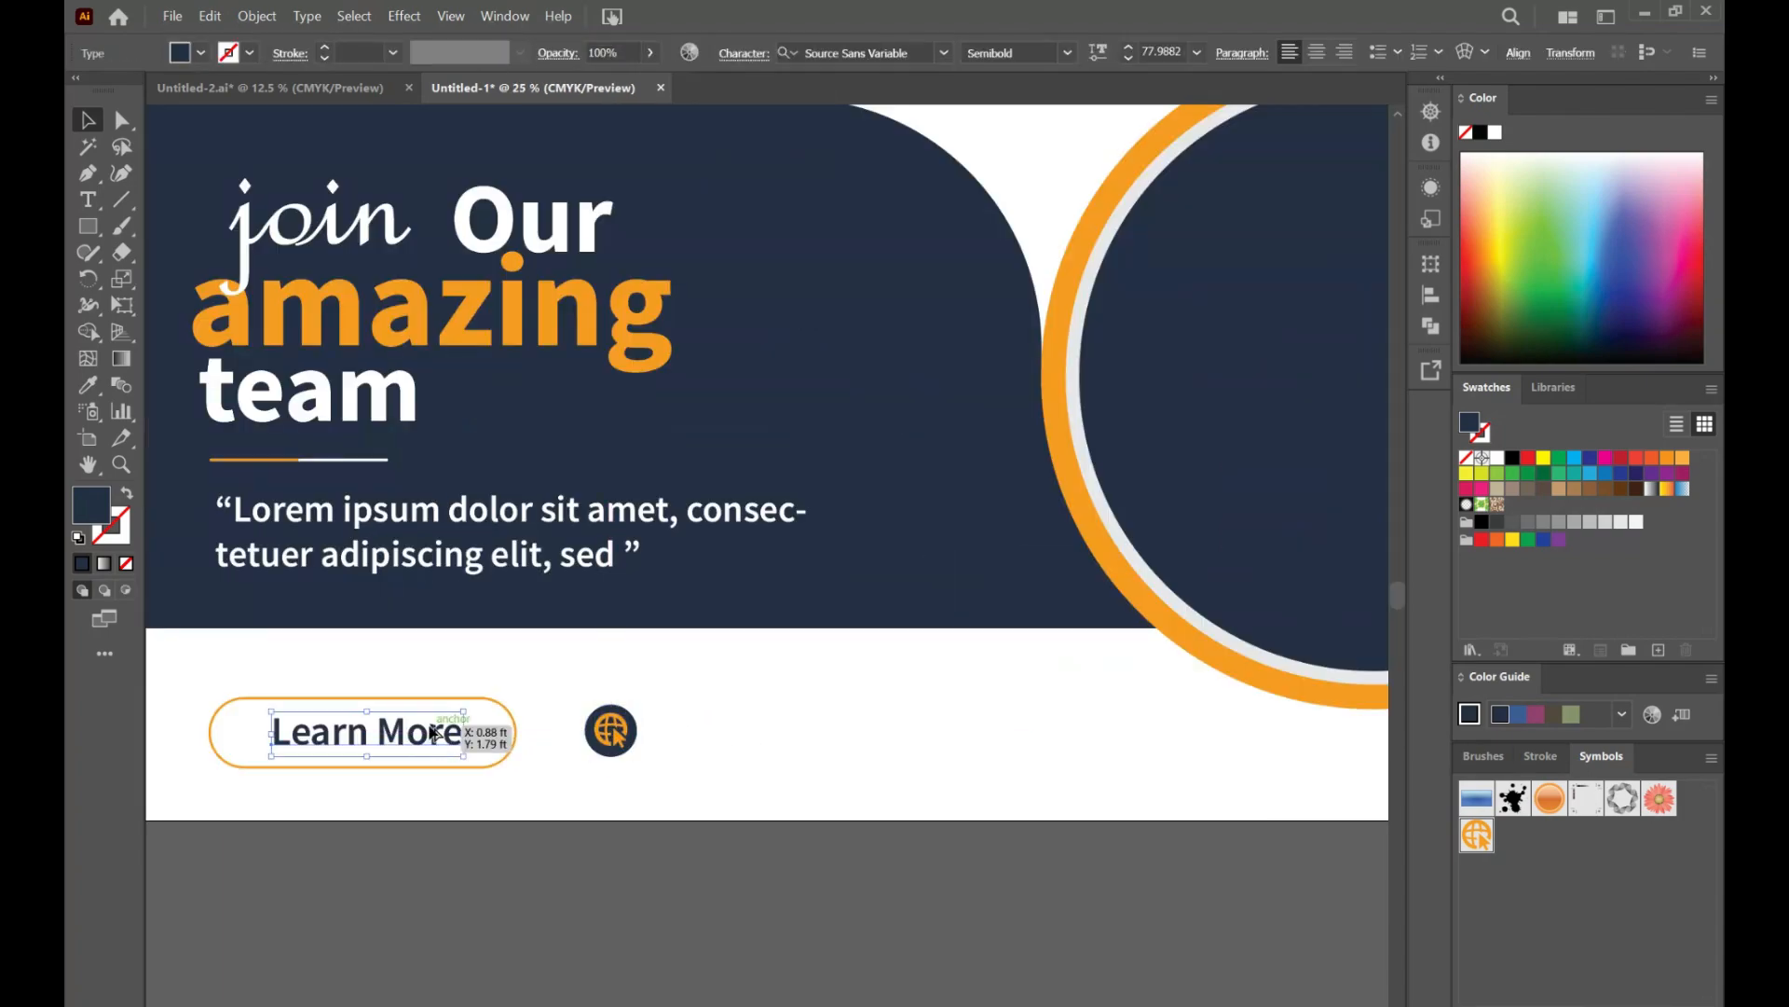
left_click_drag(435, 735, 825, 736)
triple_click(802, 734)
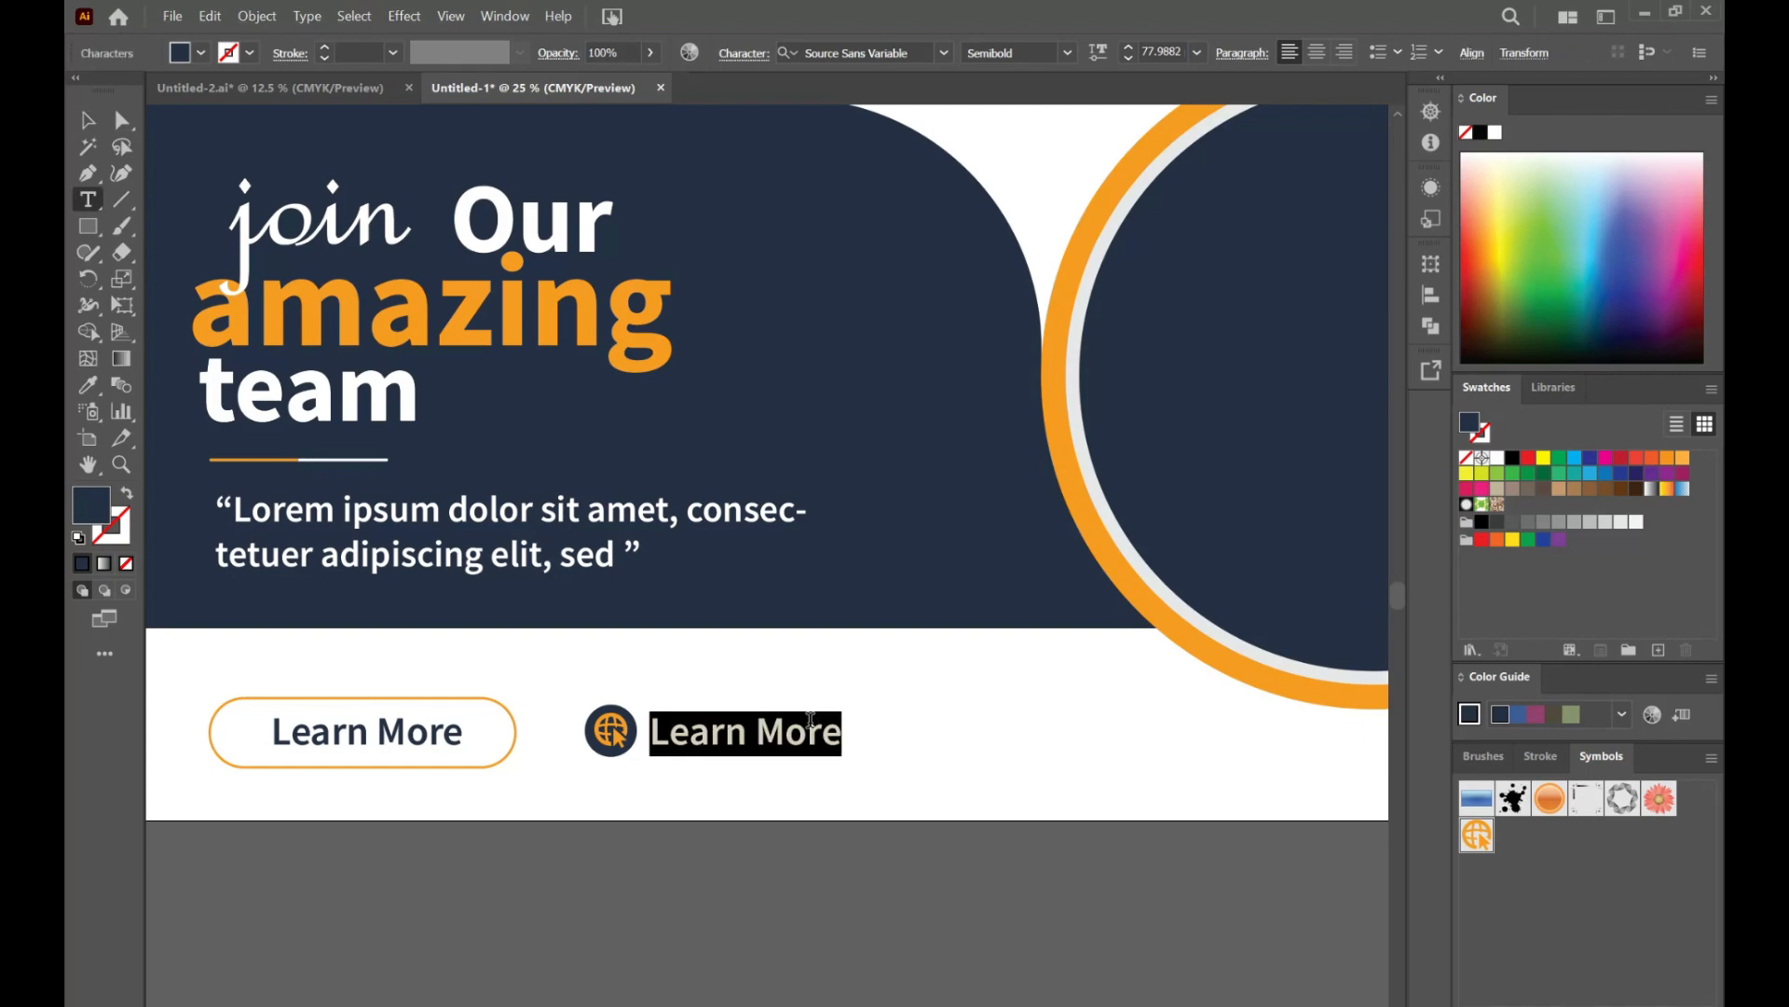
type("www.website.com")
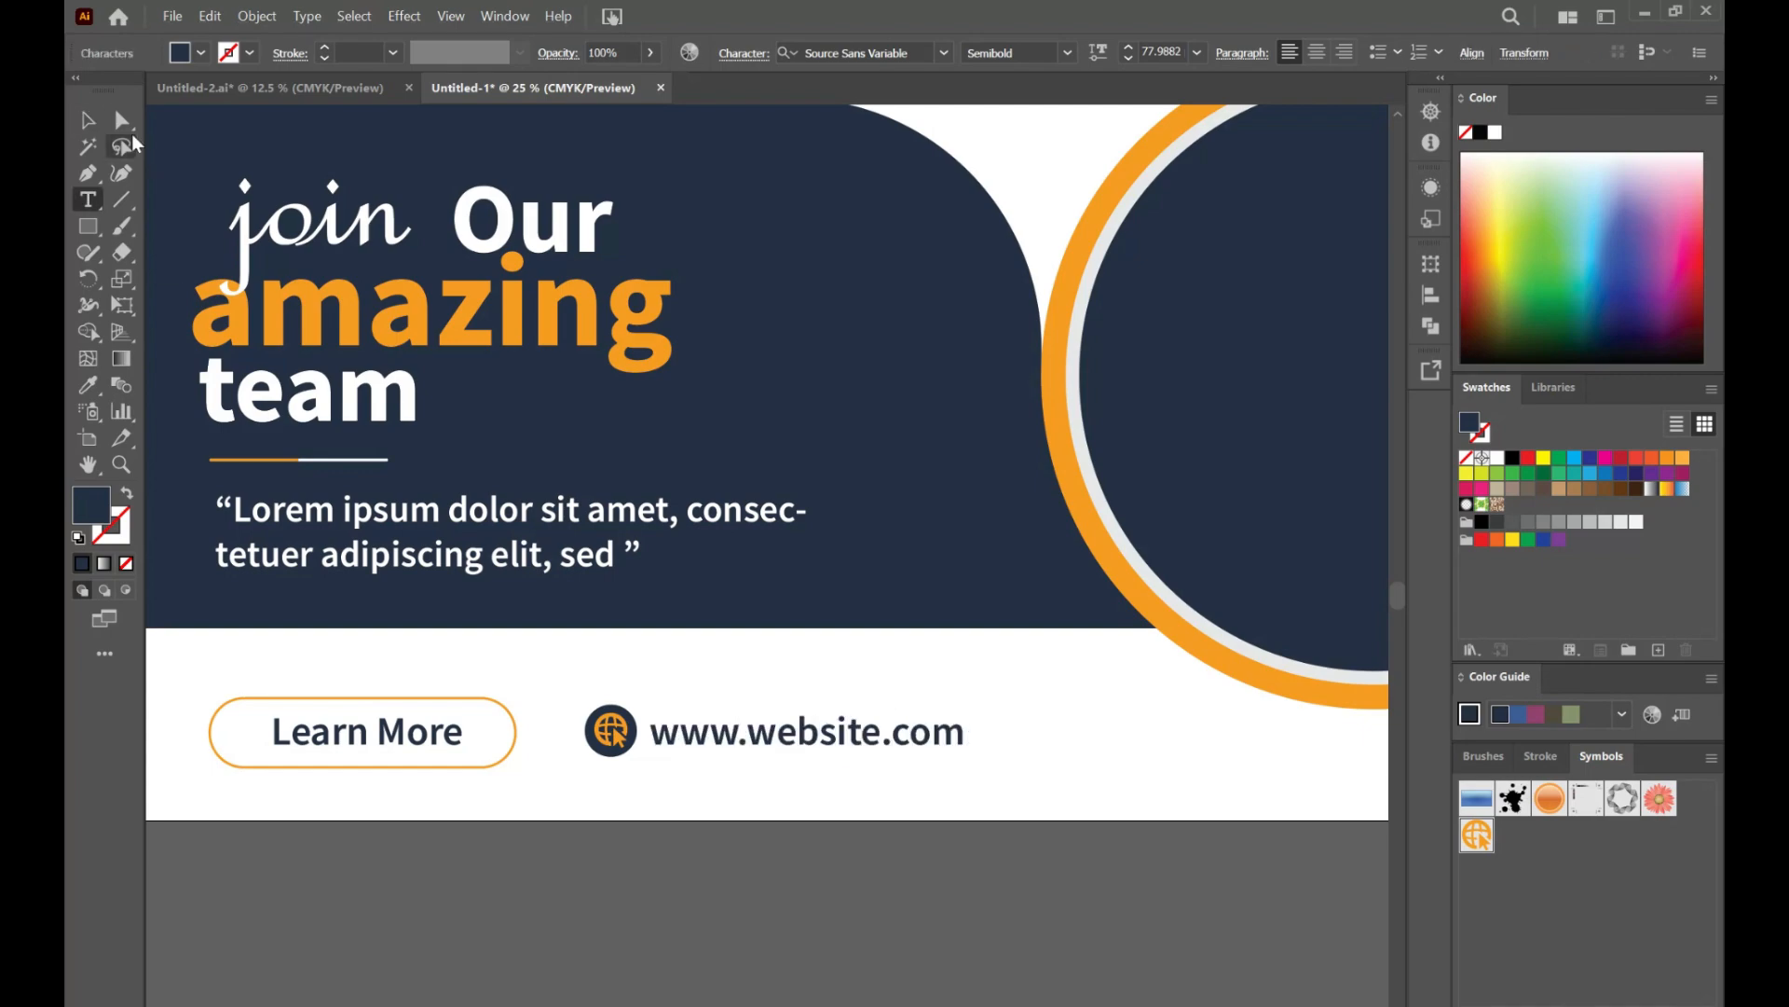
left_click(87, 120)
left_click(1068, 52)
left_click(997, 124)
left_click(1026, 731)
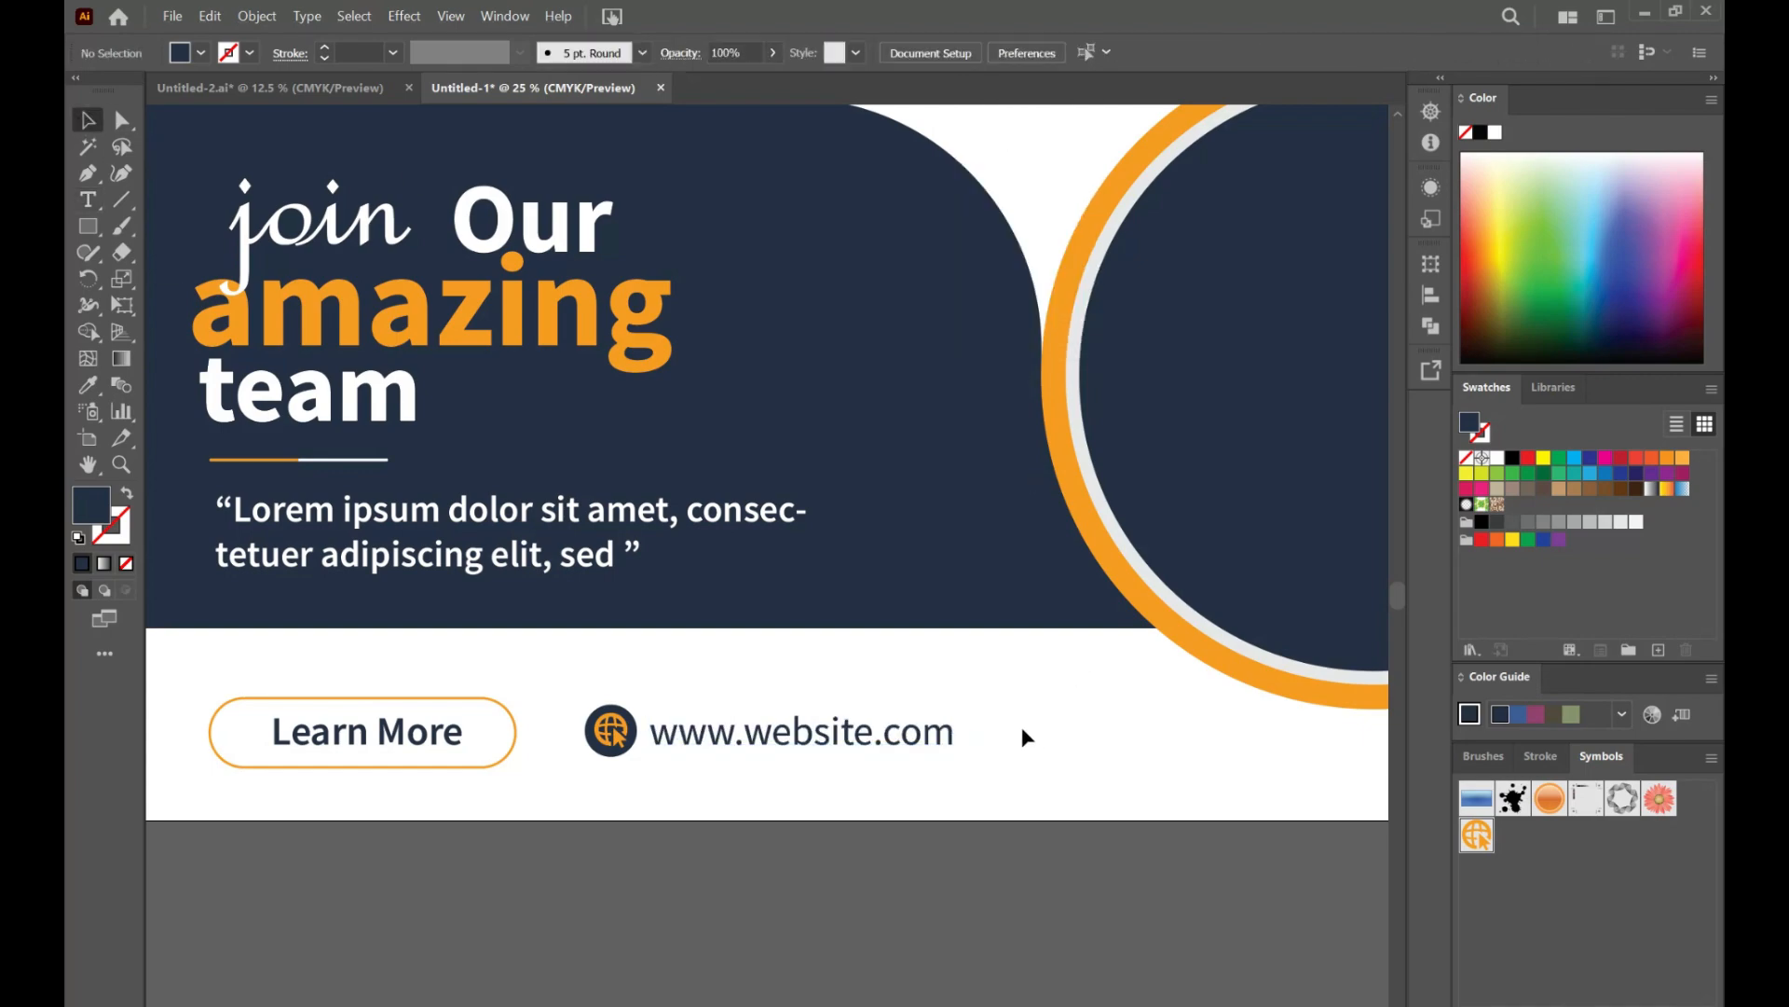
left_click(955, 754)
left_click(986, 732)
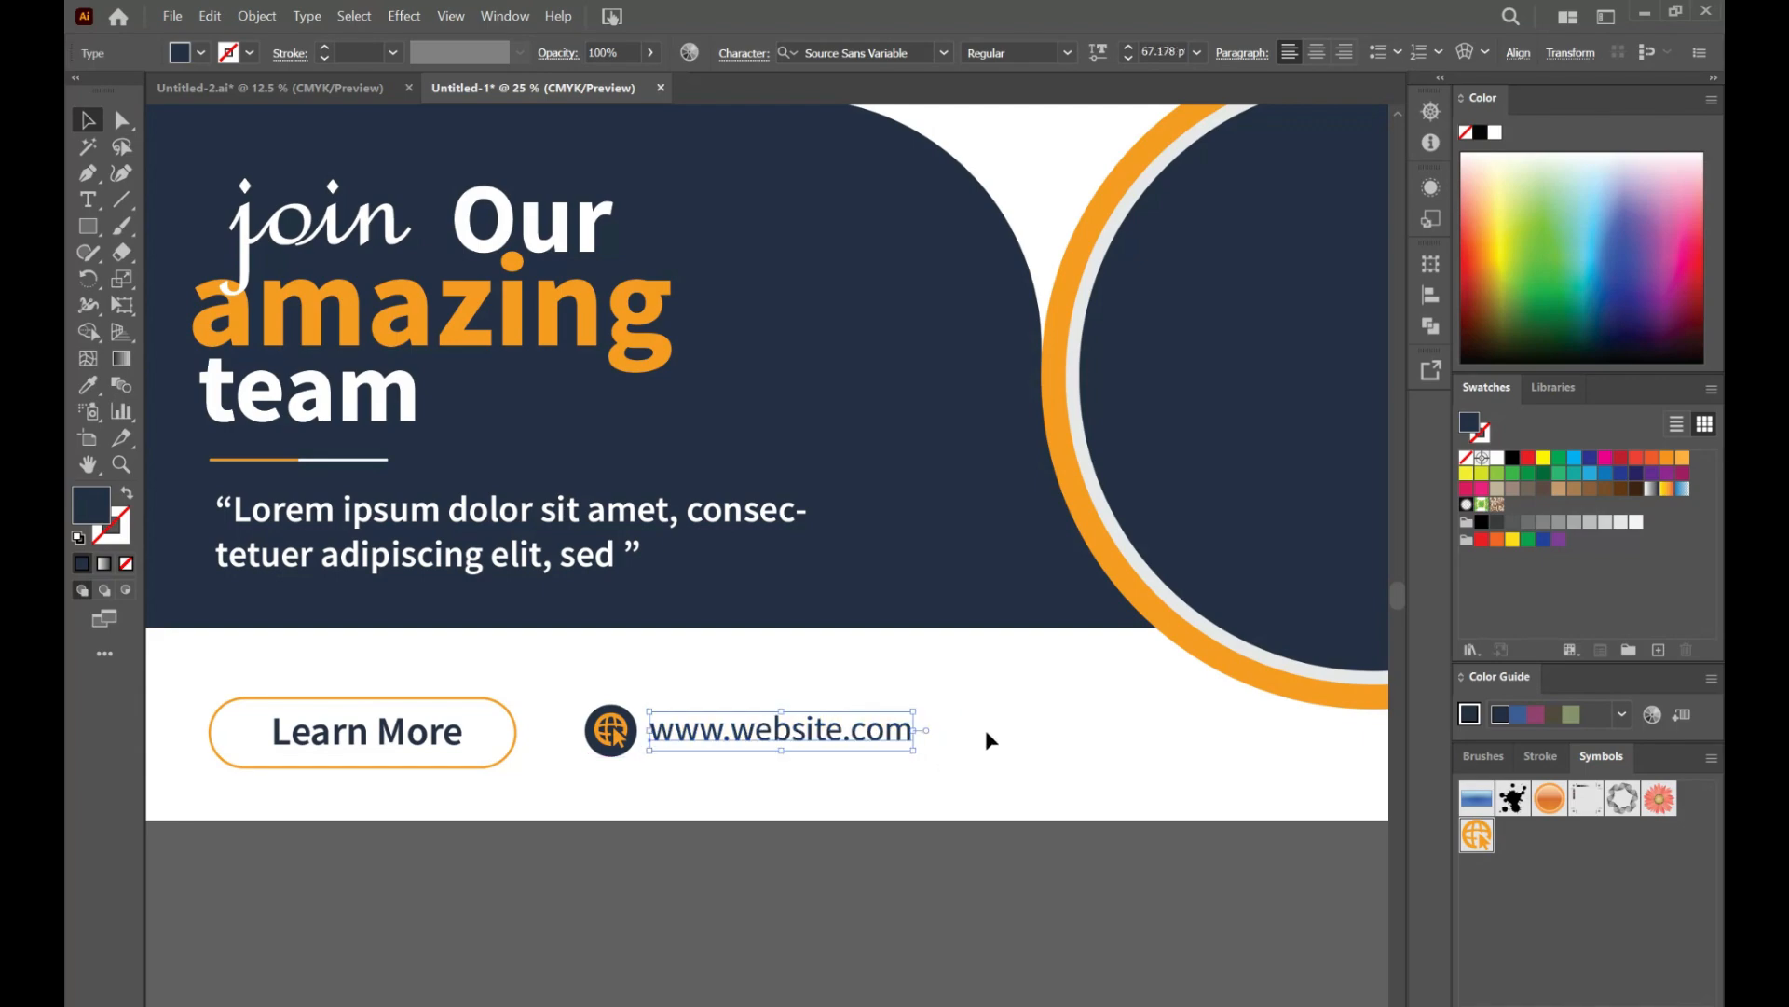
Draw a bar from the orange ring to the banner's right edge and colour it navy
scroll(1025, 737, "down", 1)
scroll(1014, 717, "down", 1)
scroll(979, 787, "right", 6)
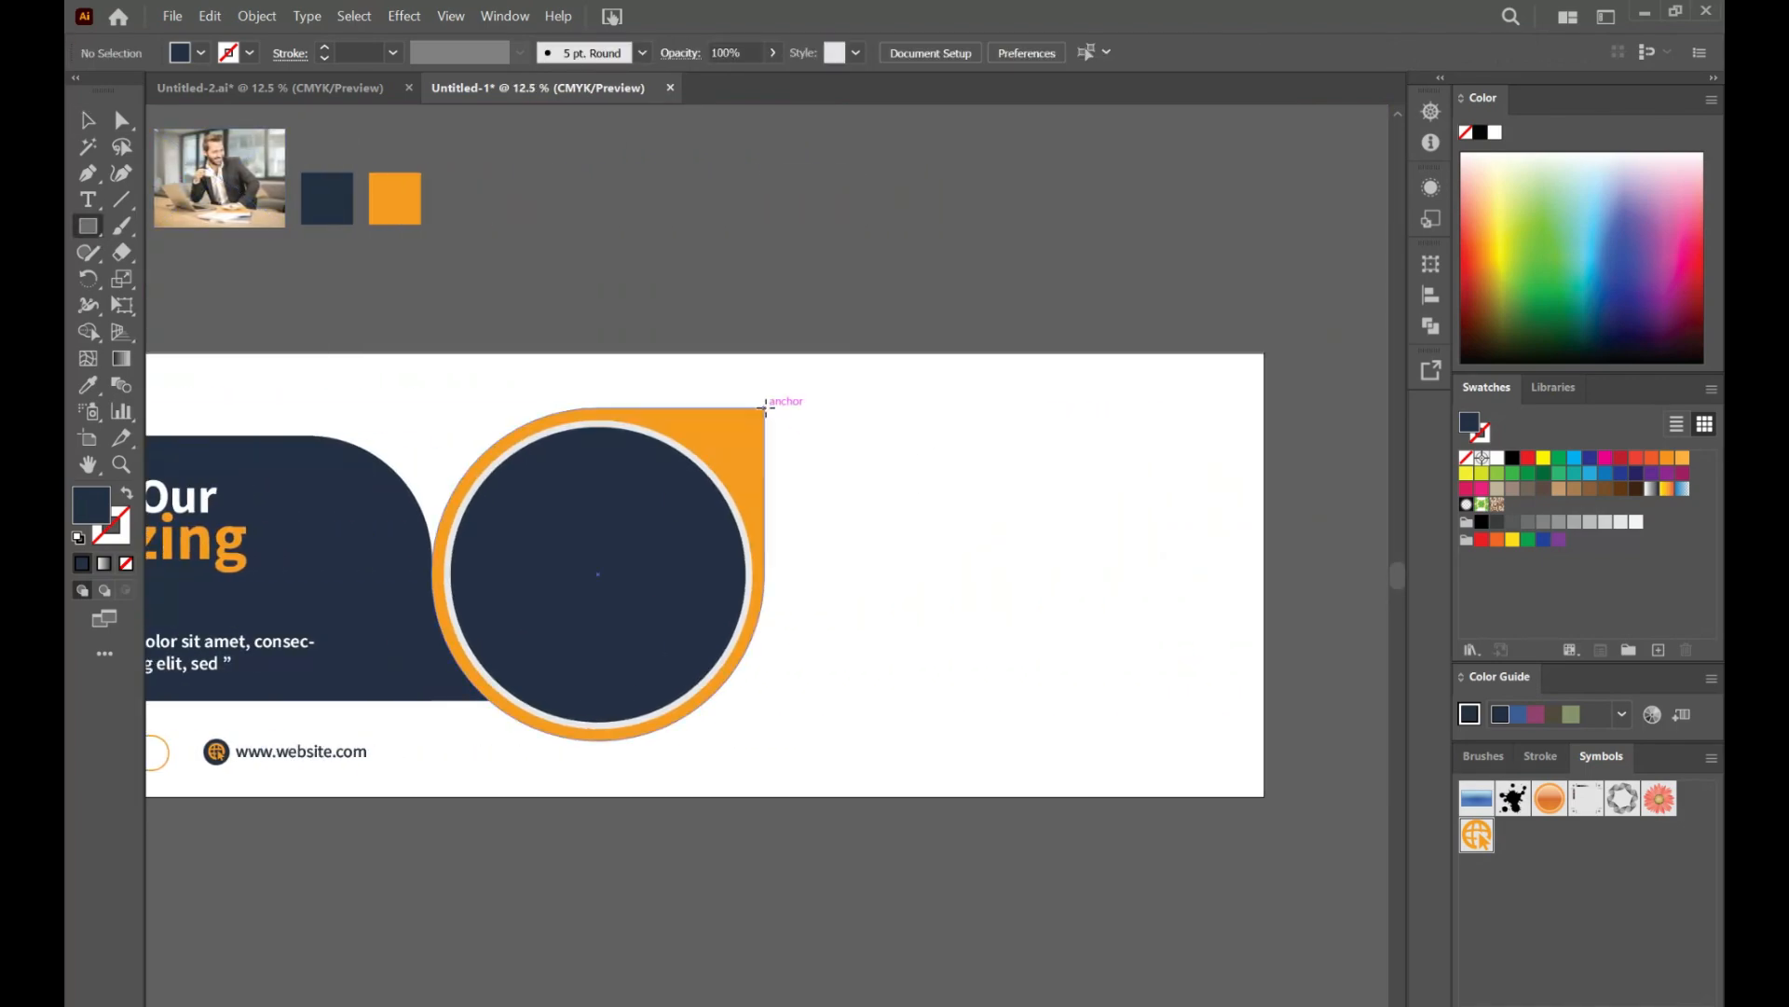
left_click_drag(763, 408, 1277, 463)
left_click(84, 128)
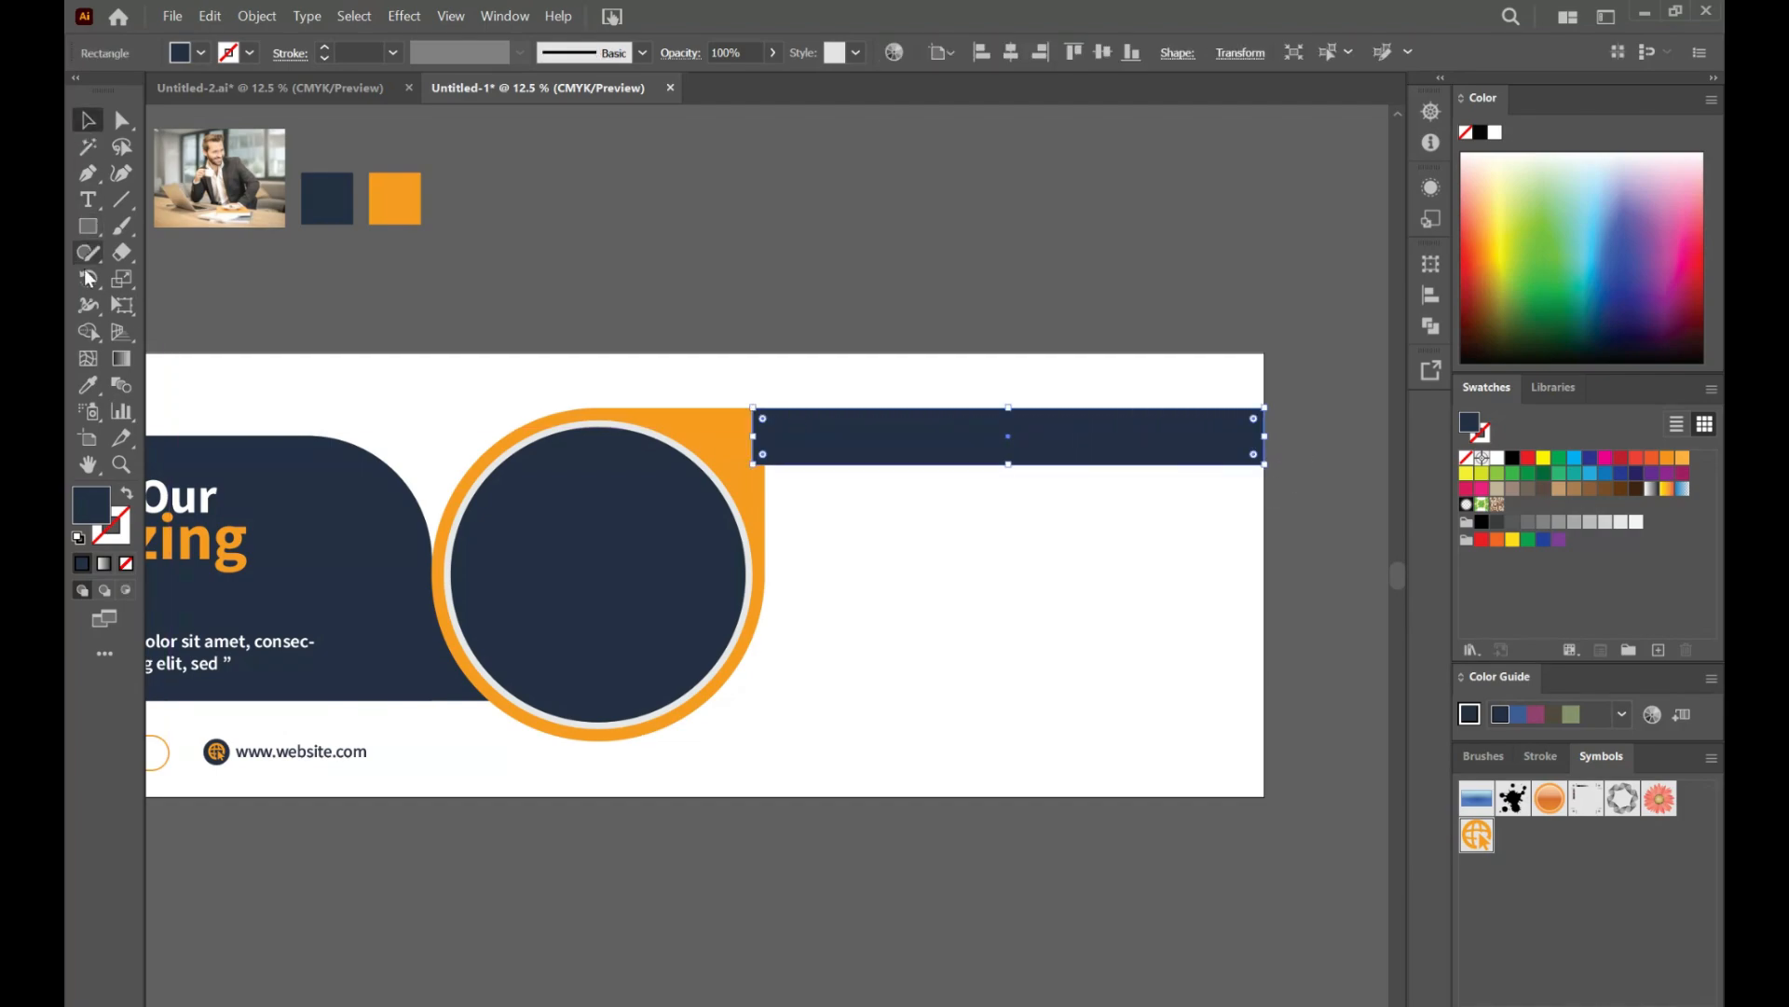
left_click(87, 385)
left_click(390, 195)
key("v")
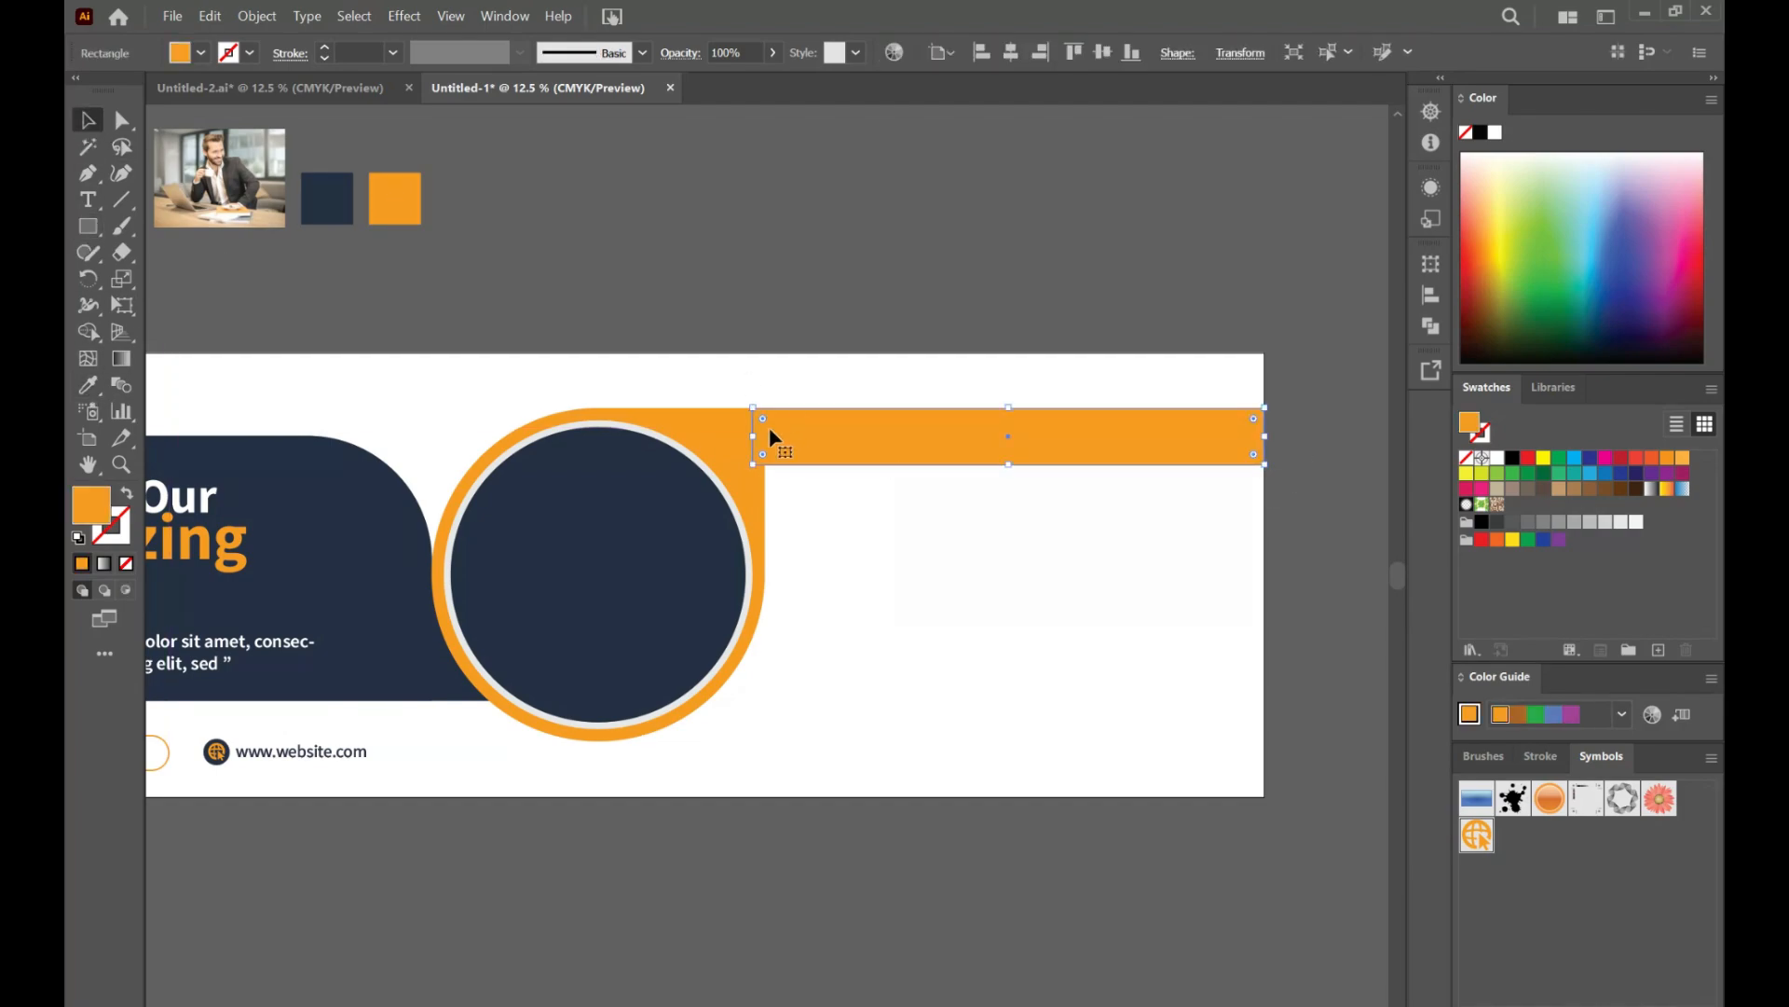
left_click_drag(755, 438, 803, 445)
left_click(88, 385)
left_click(326, 197)
key("v")
Make the navy top bar slightly taller
left_click(975, 505)
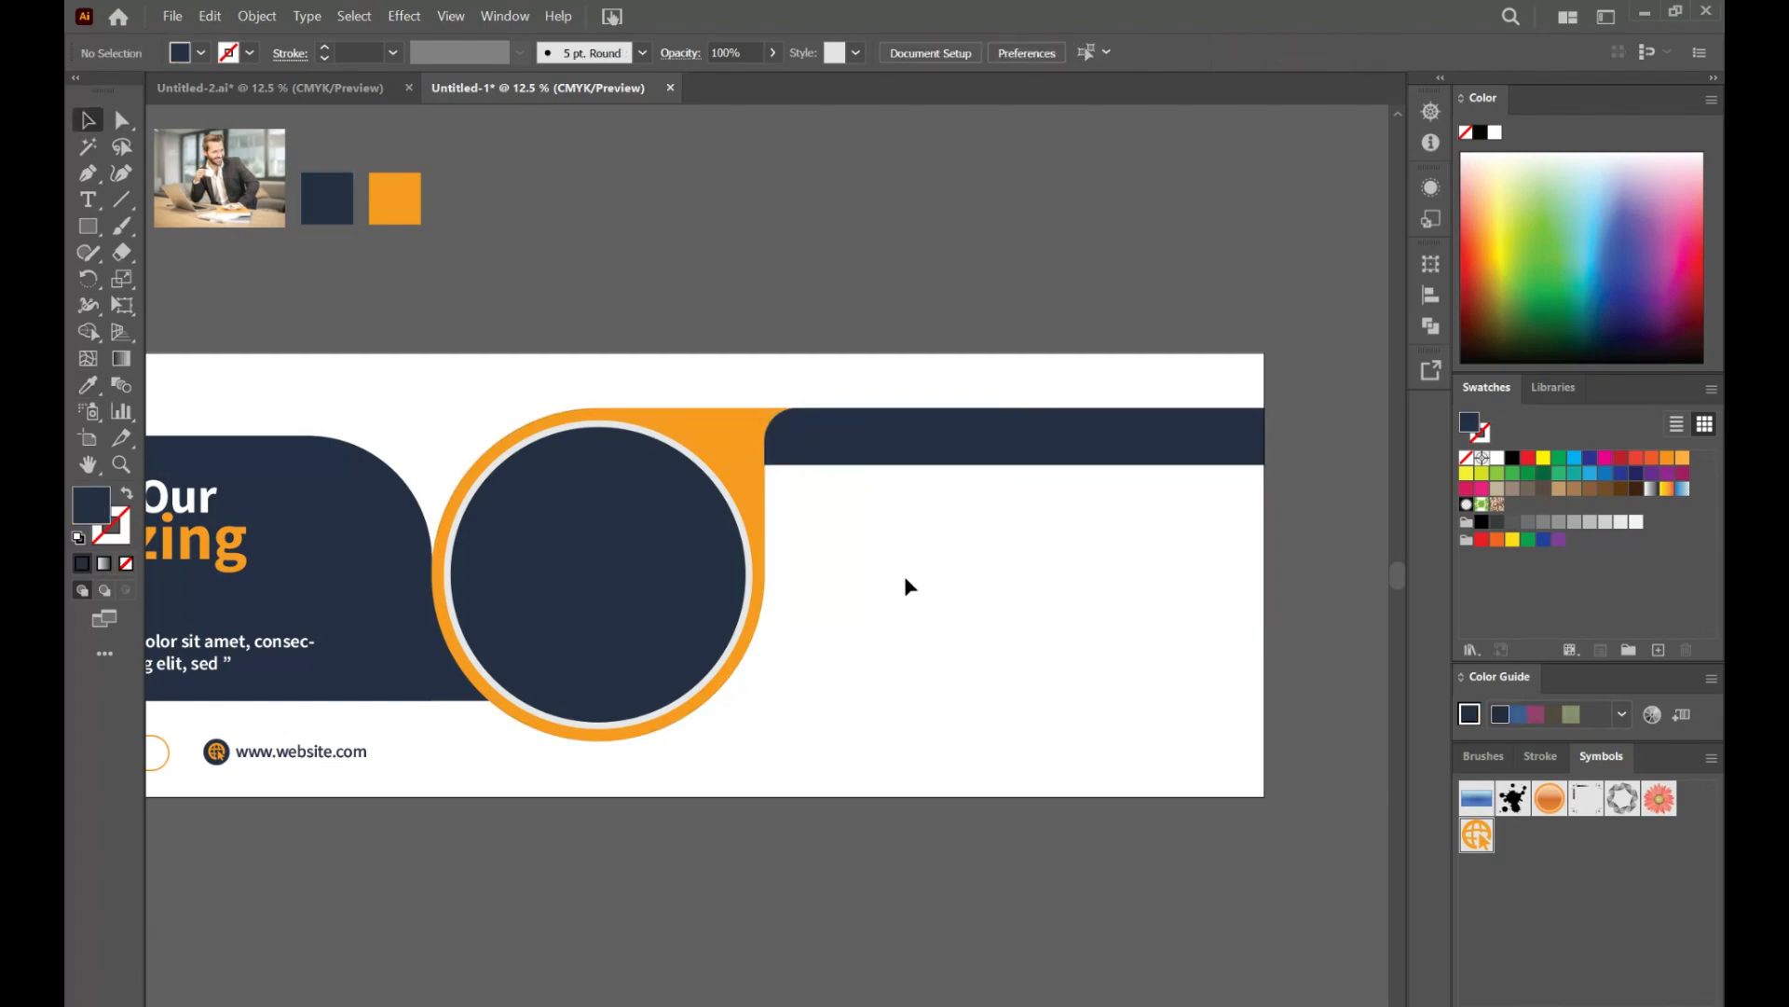
scroll(904, 575, "down", 1)
scroll(910, 585, "left", 1)
left_click(1034, 470)
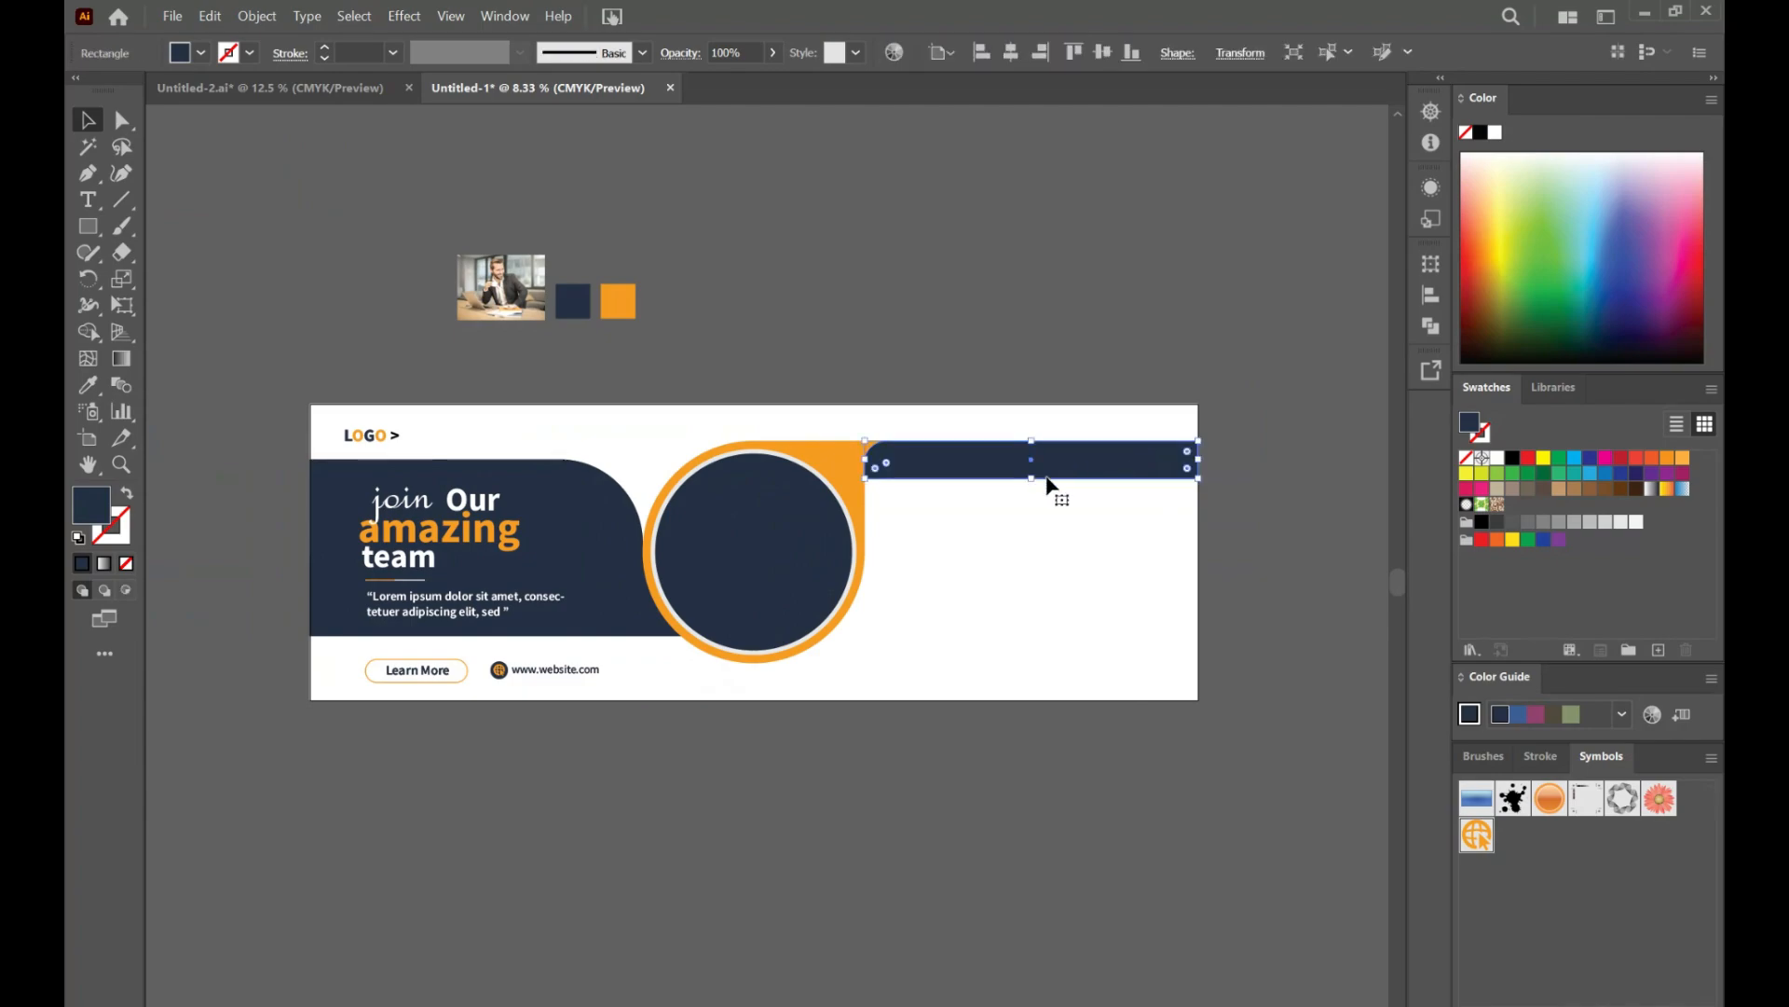
left_click_drag(1032, 479, 1037, 484)
left_click(1066, 536)
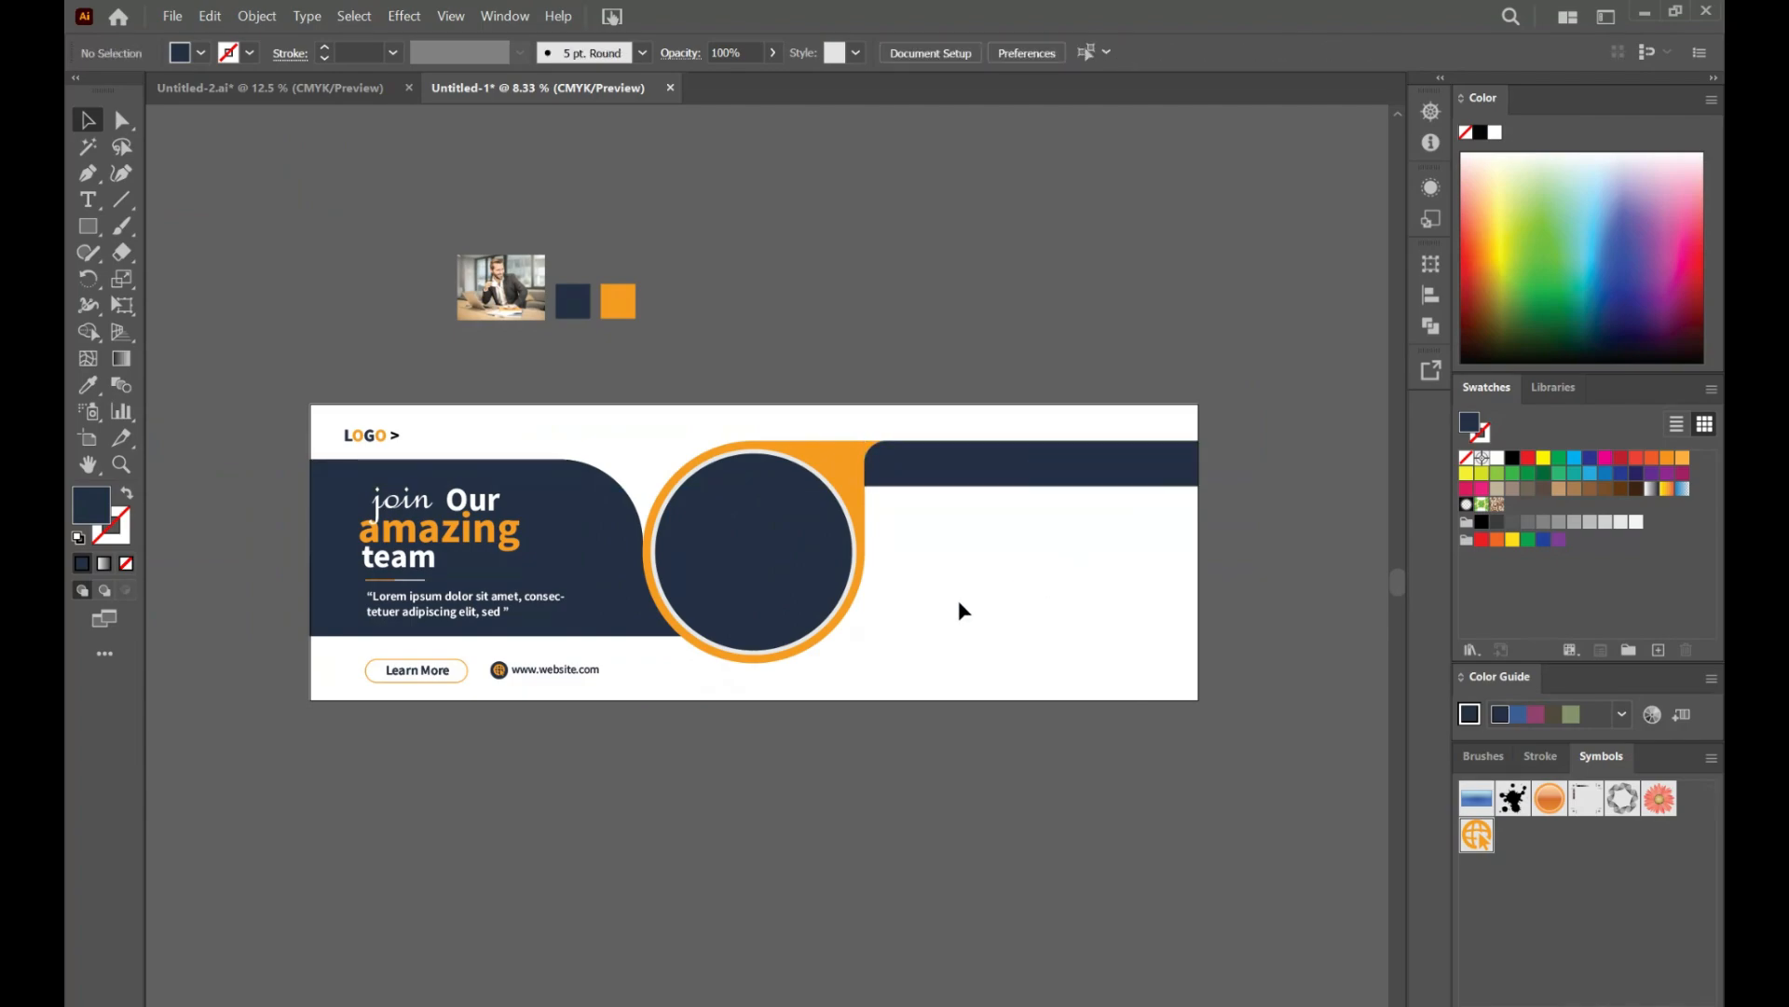
scroll(959, 600, "up", 1)
key("m")
scroll(960, 560, "up", 3)
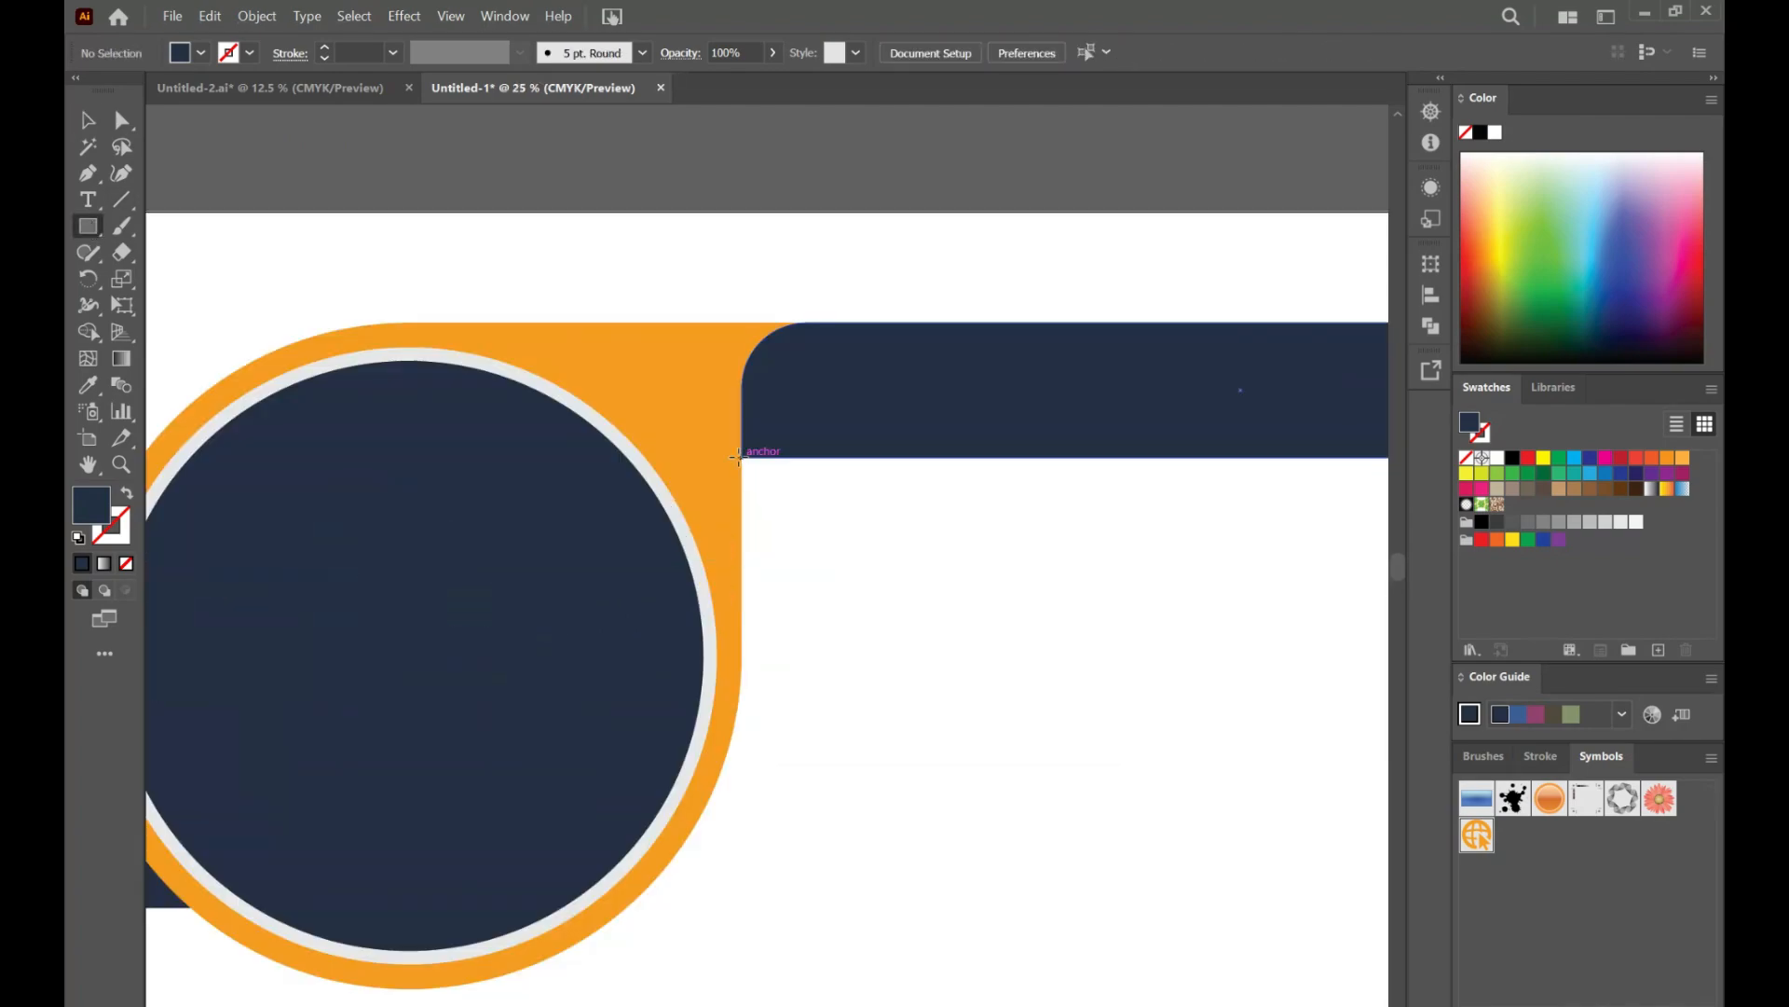
Draw a small rectangle under the bar's left end and round its corners fully
left_click_drag(736, 457, 939, 651)
scroll(1033, 643, "down", 1)
scroll(1065, 581, "down", 5)
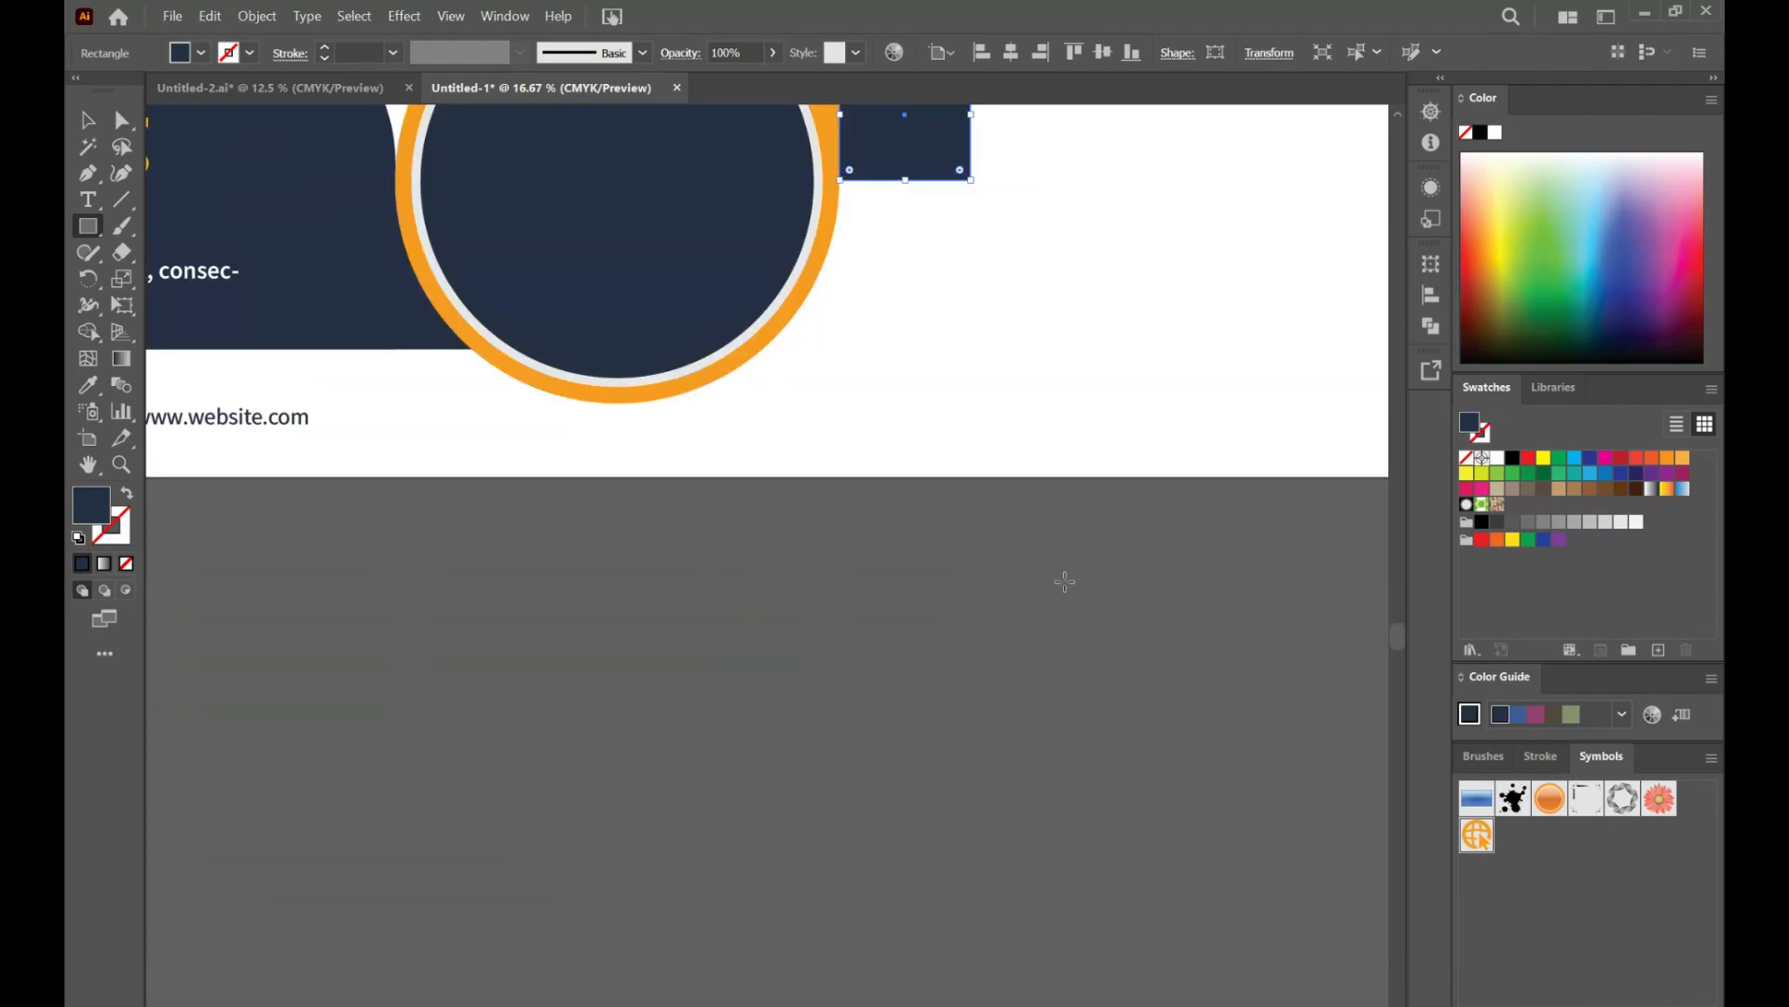
scroll(1048, 495, "up", 5)
scroll(945, 403, "down", 1)
key("v")
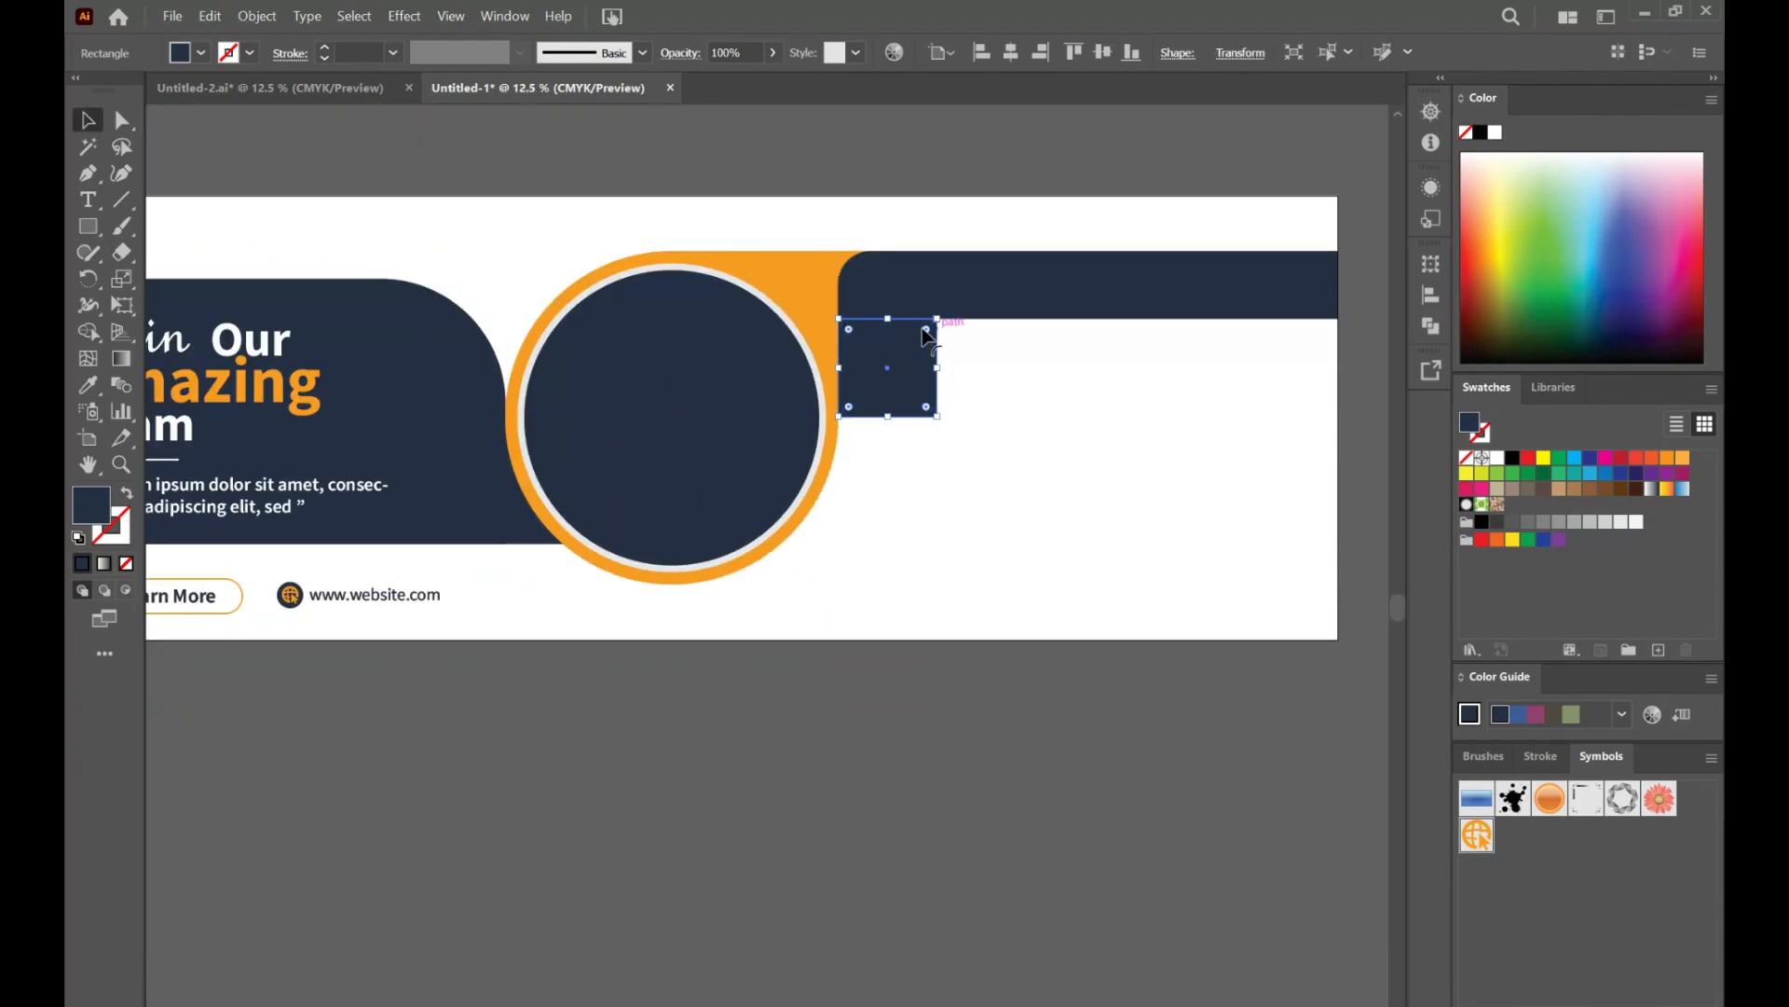
left_click_drag(927, 414, 962, 477)
scroll(935, 428, "up", 1)
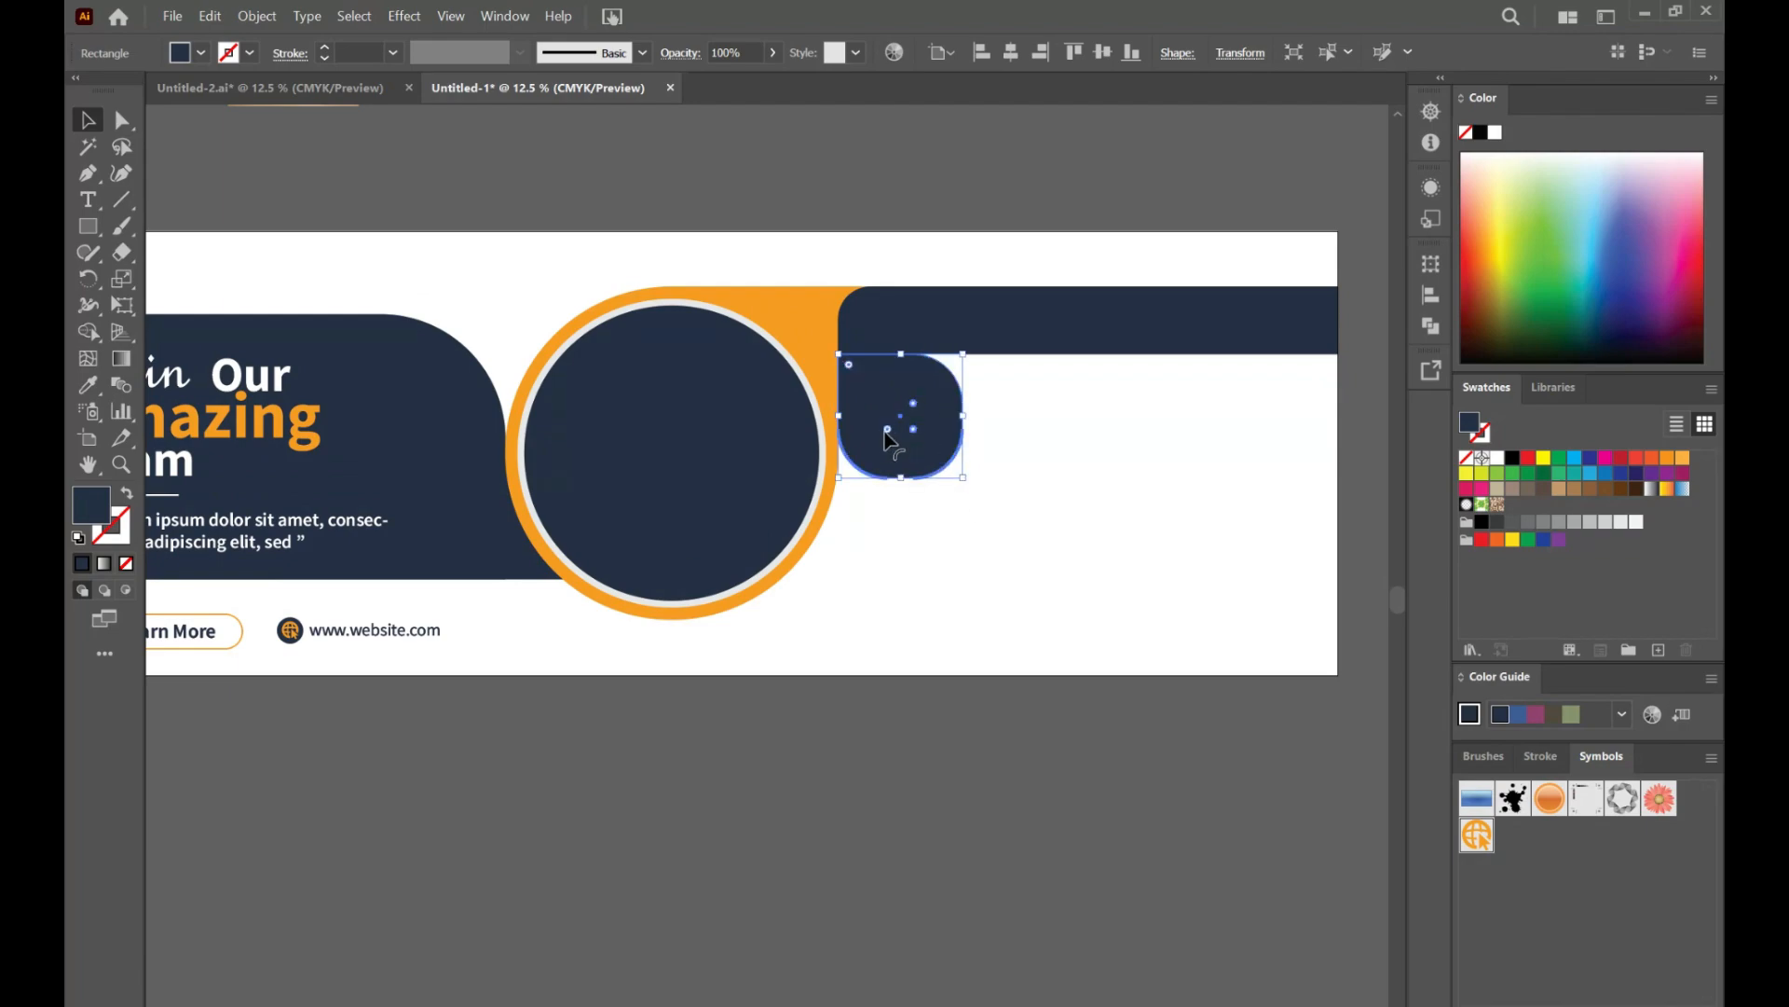
left_click_drag(887, 431, 952, 467)
key("ctrl+shift+a")
Draw a small circle inside the rounded shape and colour it the banner orange
left_click(88, 226)
left_click(183, 280)
key("i")
left_click(762, 363)
key("v")
left_click(1042, 538)
scroll(1040, 538, "right", 1)
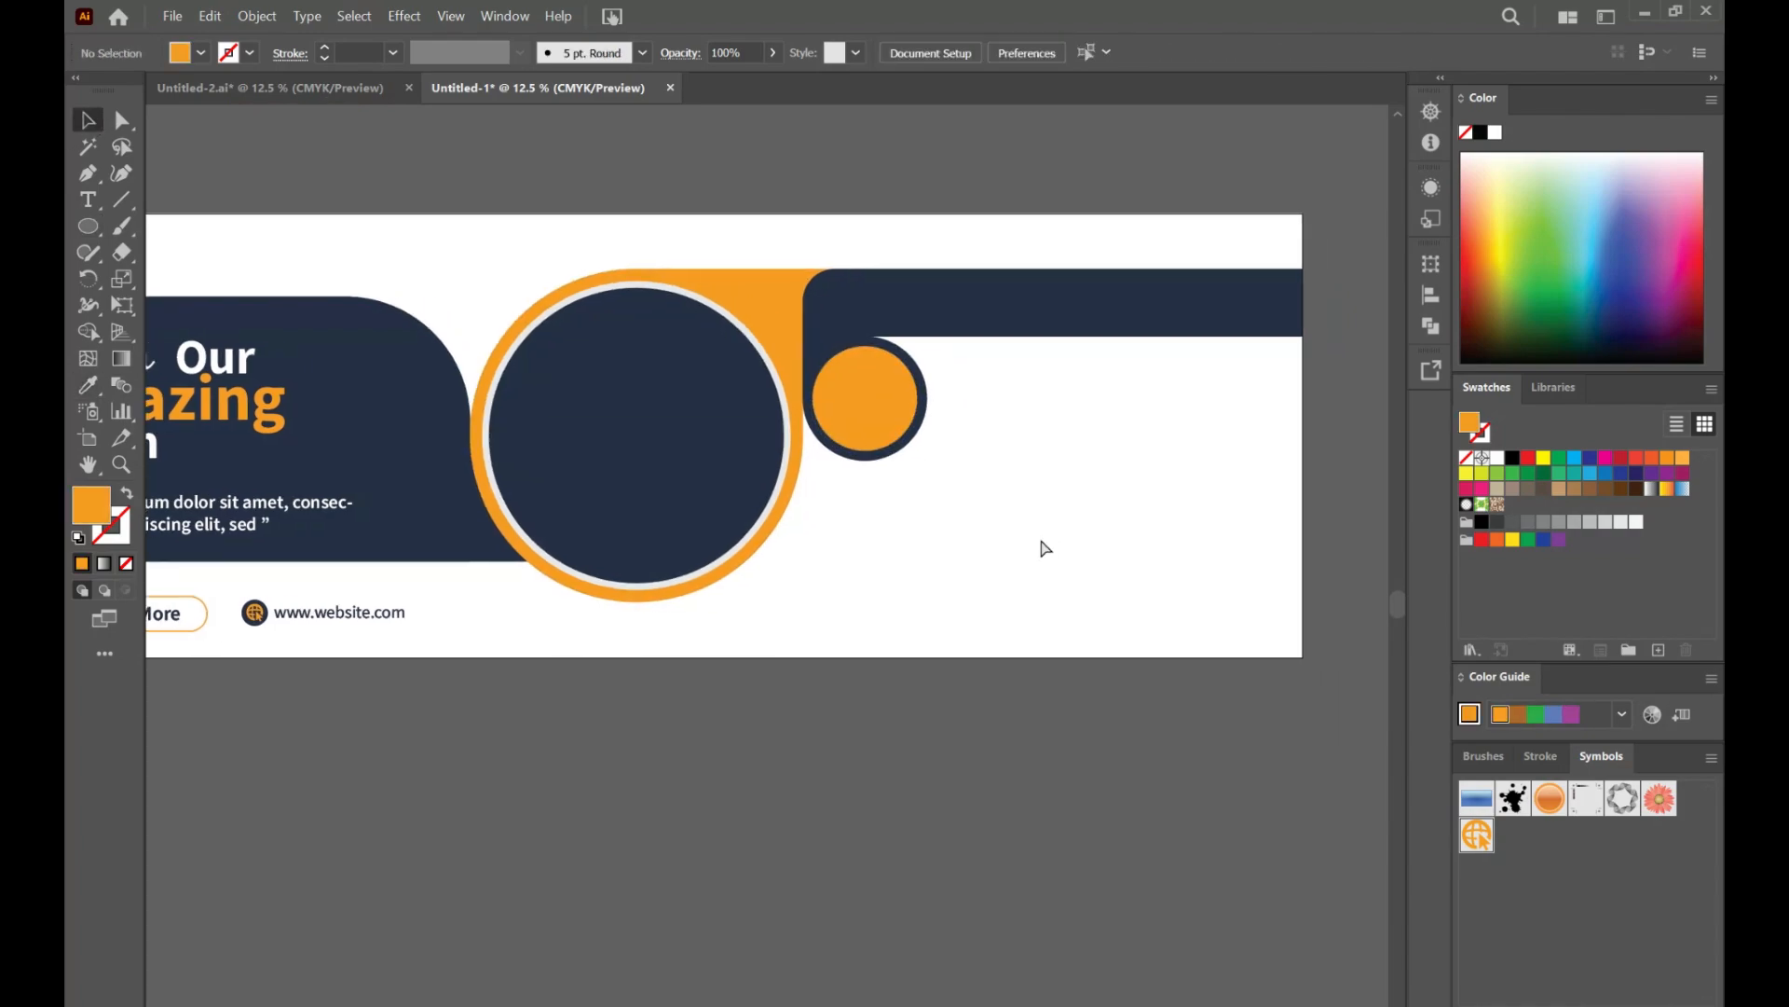
Copy the 'Our' text onto the orange circle, bring it to front, and retype it as 'apply now!'
left_click_drag(214, 378, 895, 429)
right_click(898, 425)
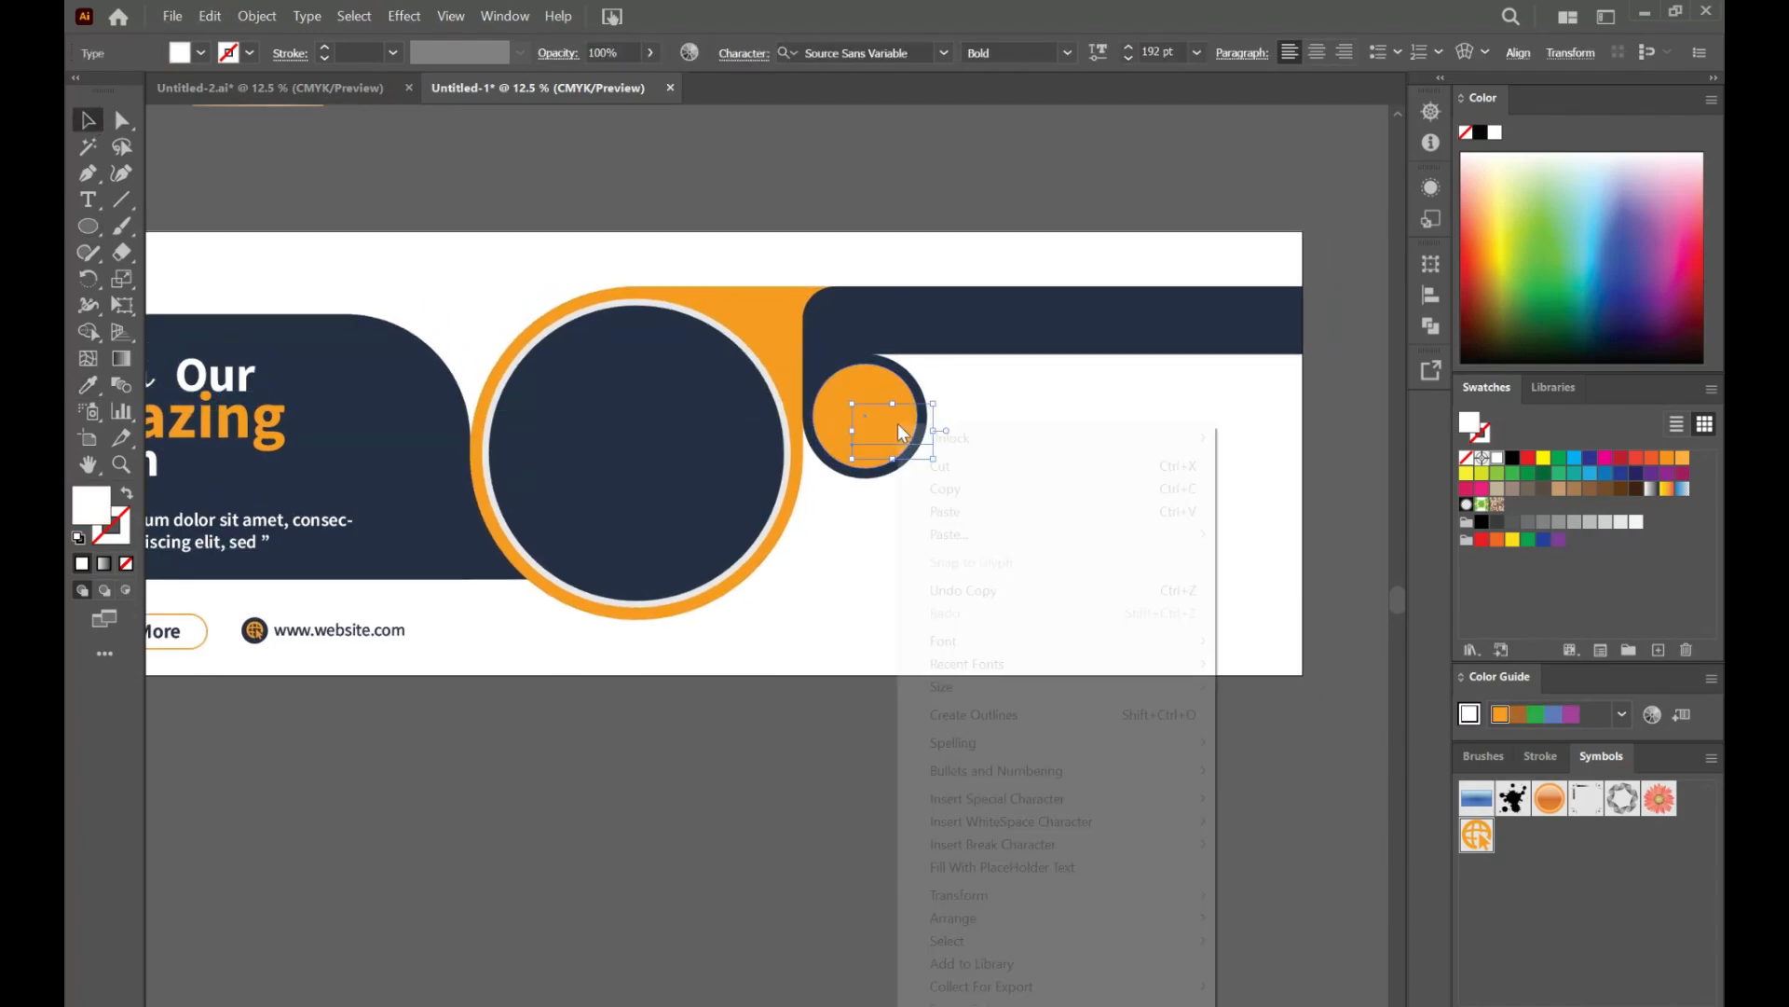
mouse_move(1165, 918)
left_click(1246, 918)
double_click(893, 434)
type("app")
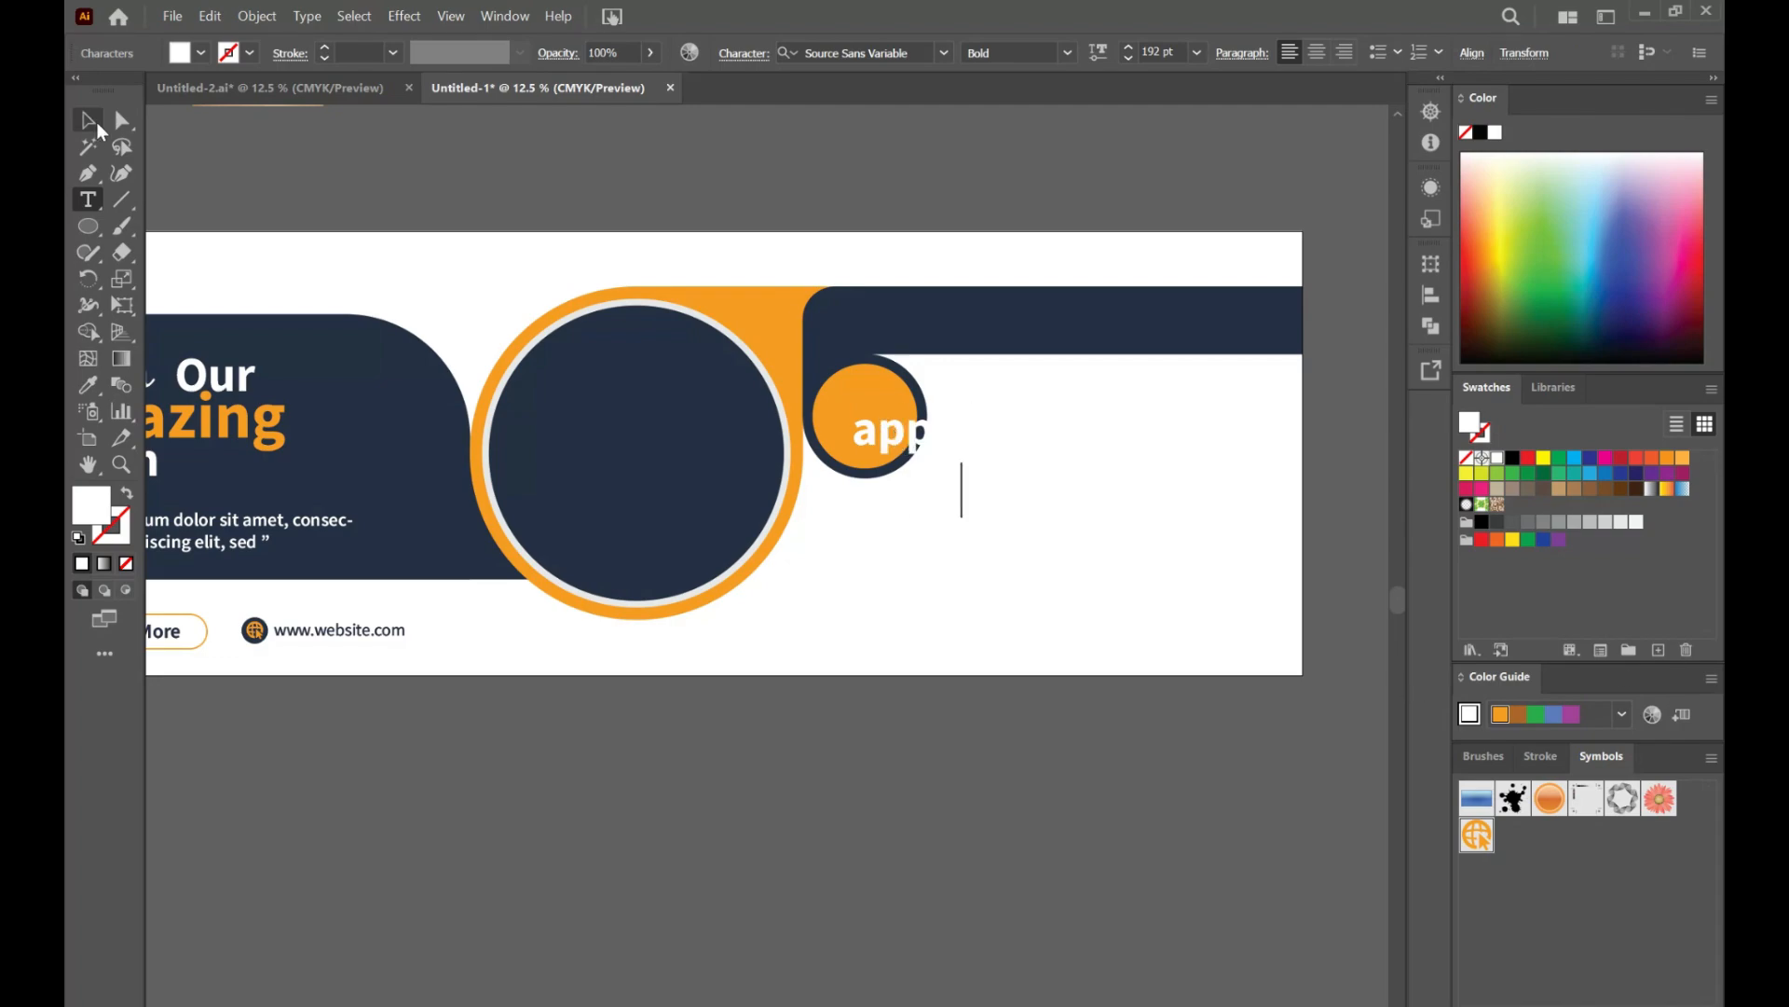
left_click(89, 121)
Centre the 'apply now!' text, colour it navy, and resize it to fit the circle
left_click(1316, 52)
left_click(469, 363)
key("v")
left_click_drag(912, 517, 903, 452)
left_click(994, 508)
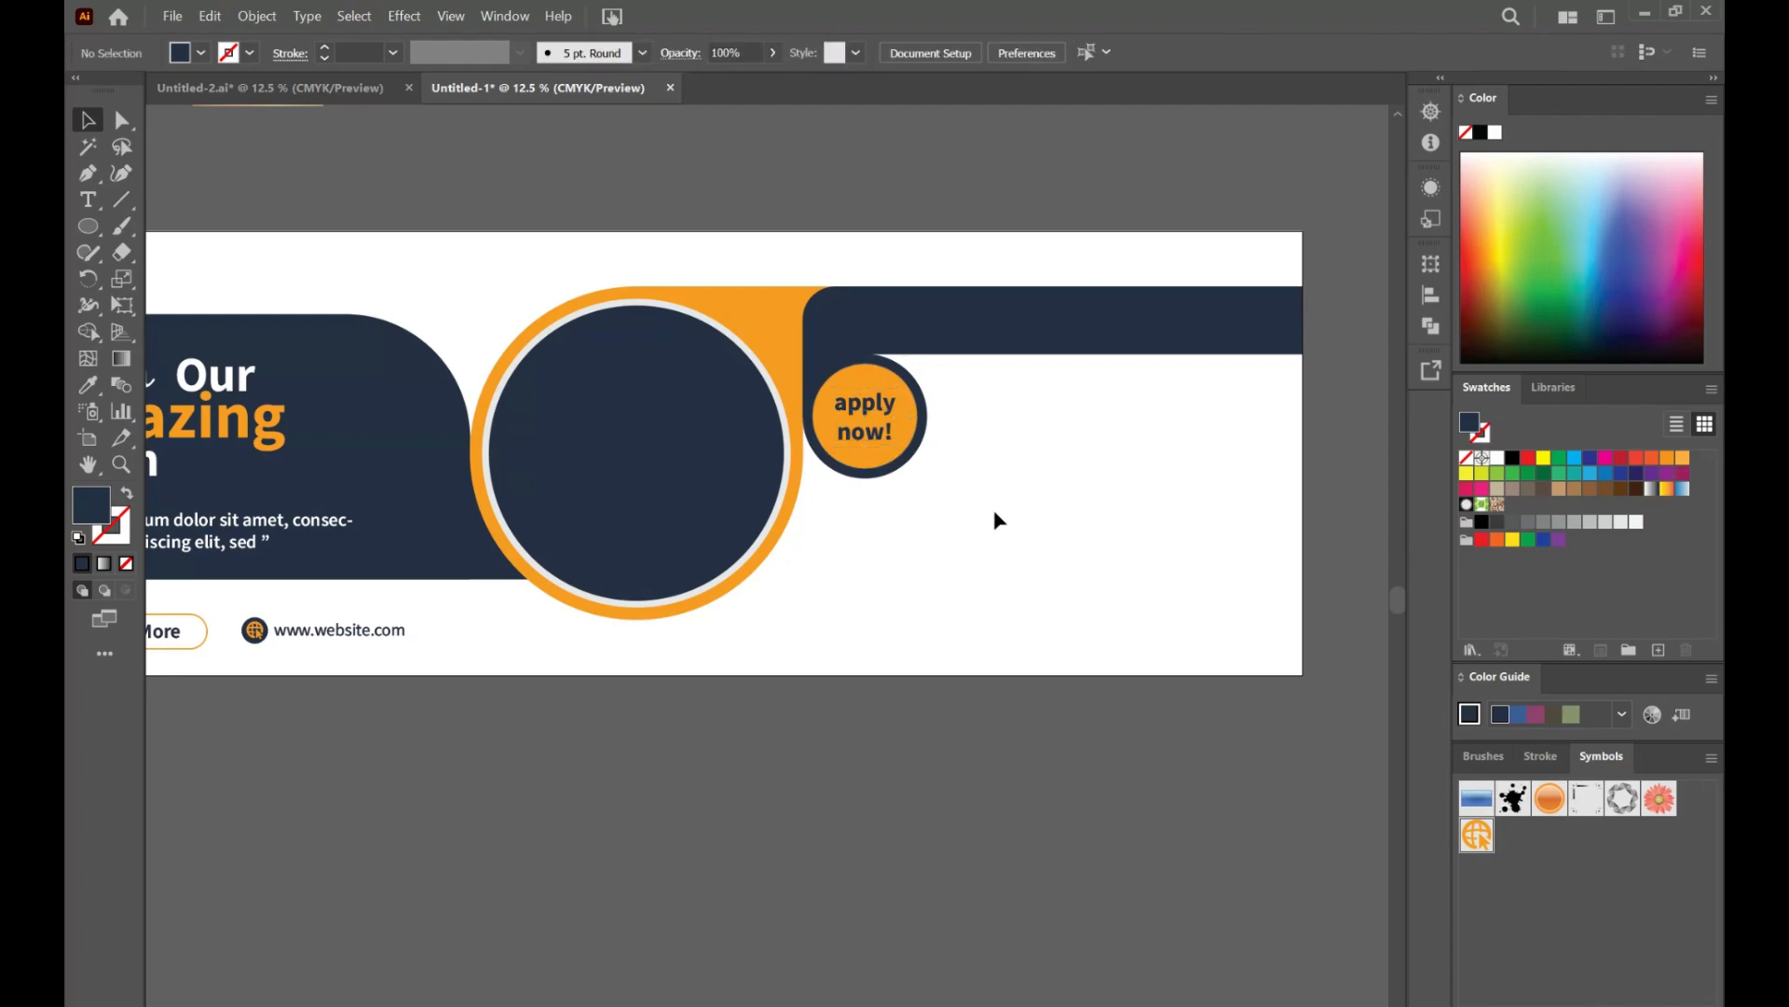
left_click(896, 421)
Set 'apply now!' to Semibold and copy the 'Our' text onto the navy top bar
left_click(1067, 52)
left_click(1042, 147)
left_click(1031, 466)
scroll(1031, 466, "right", 2)
left_click_drag(232, 390, 976, 320)
Retype the copied text as 'Open For The Position:' and scale it to fit the navy bar
right_click(975, 320)
mouse_move(1132, 813)
key("Escape")
key("Return")
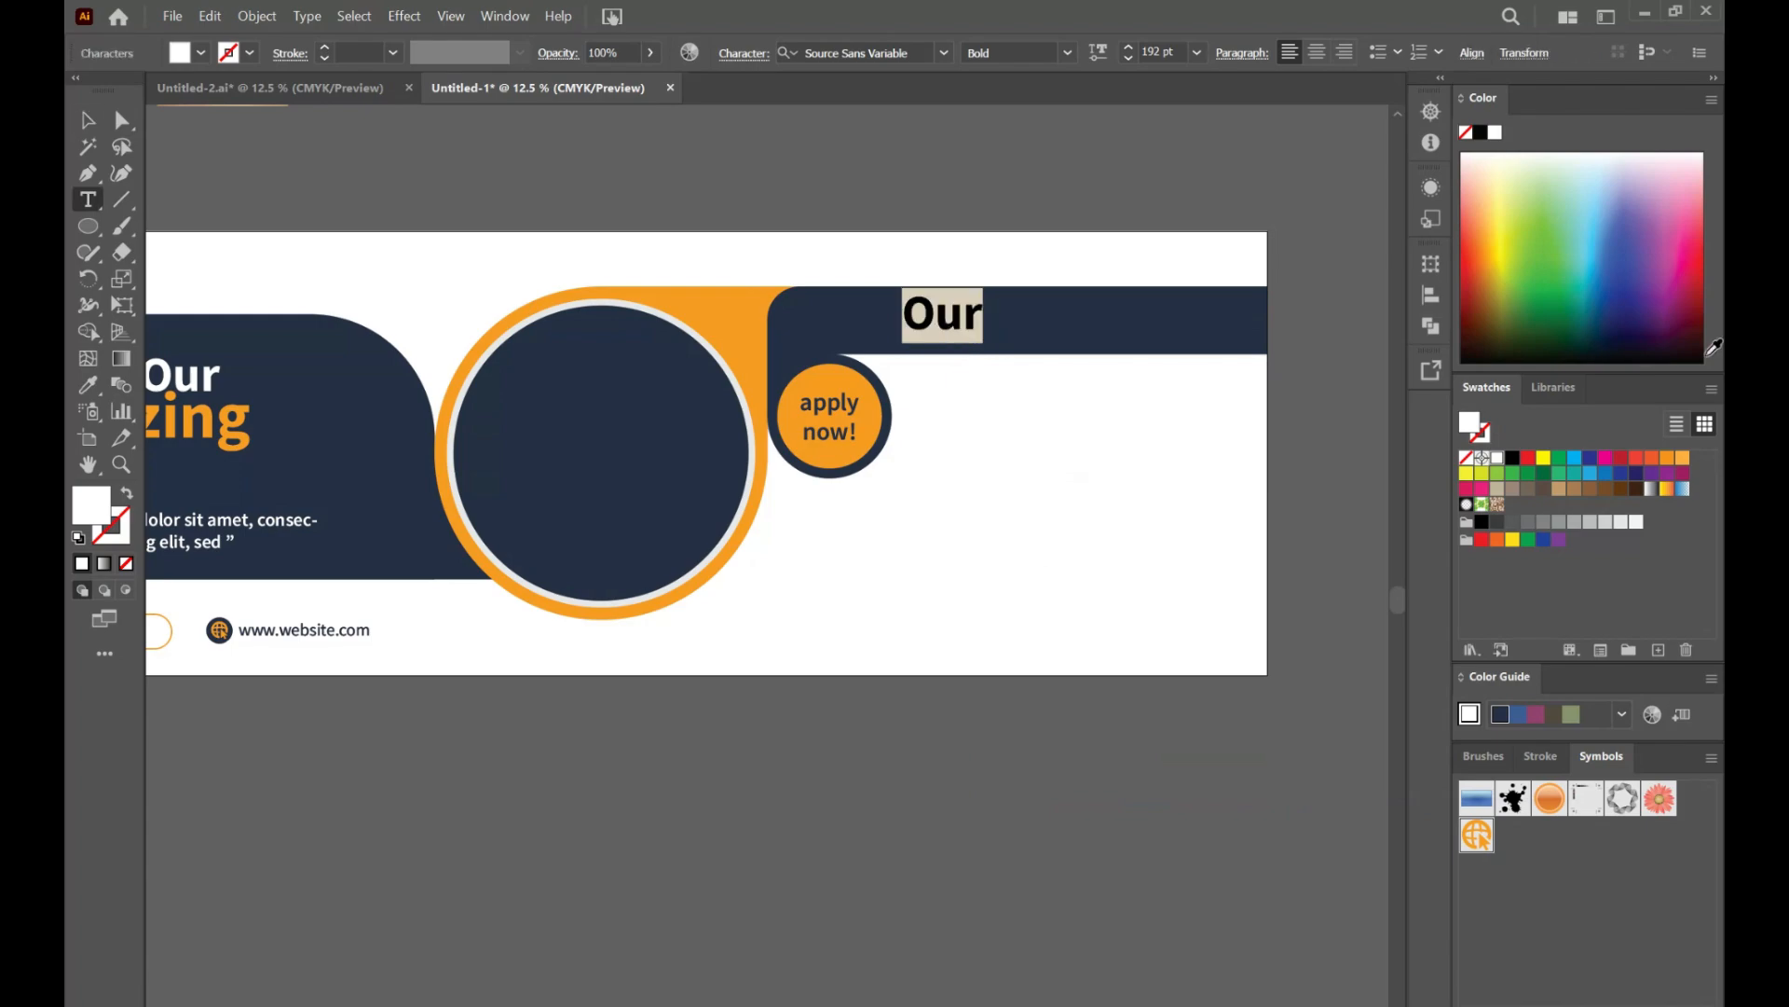
type("Open For The Position")
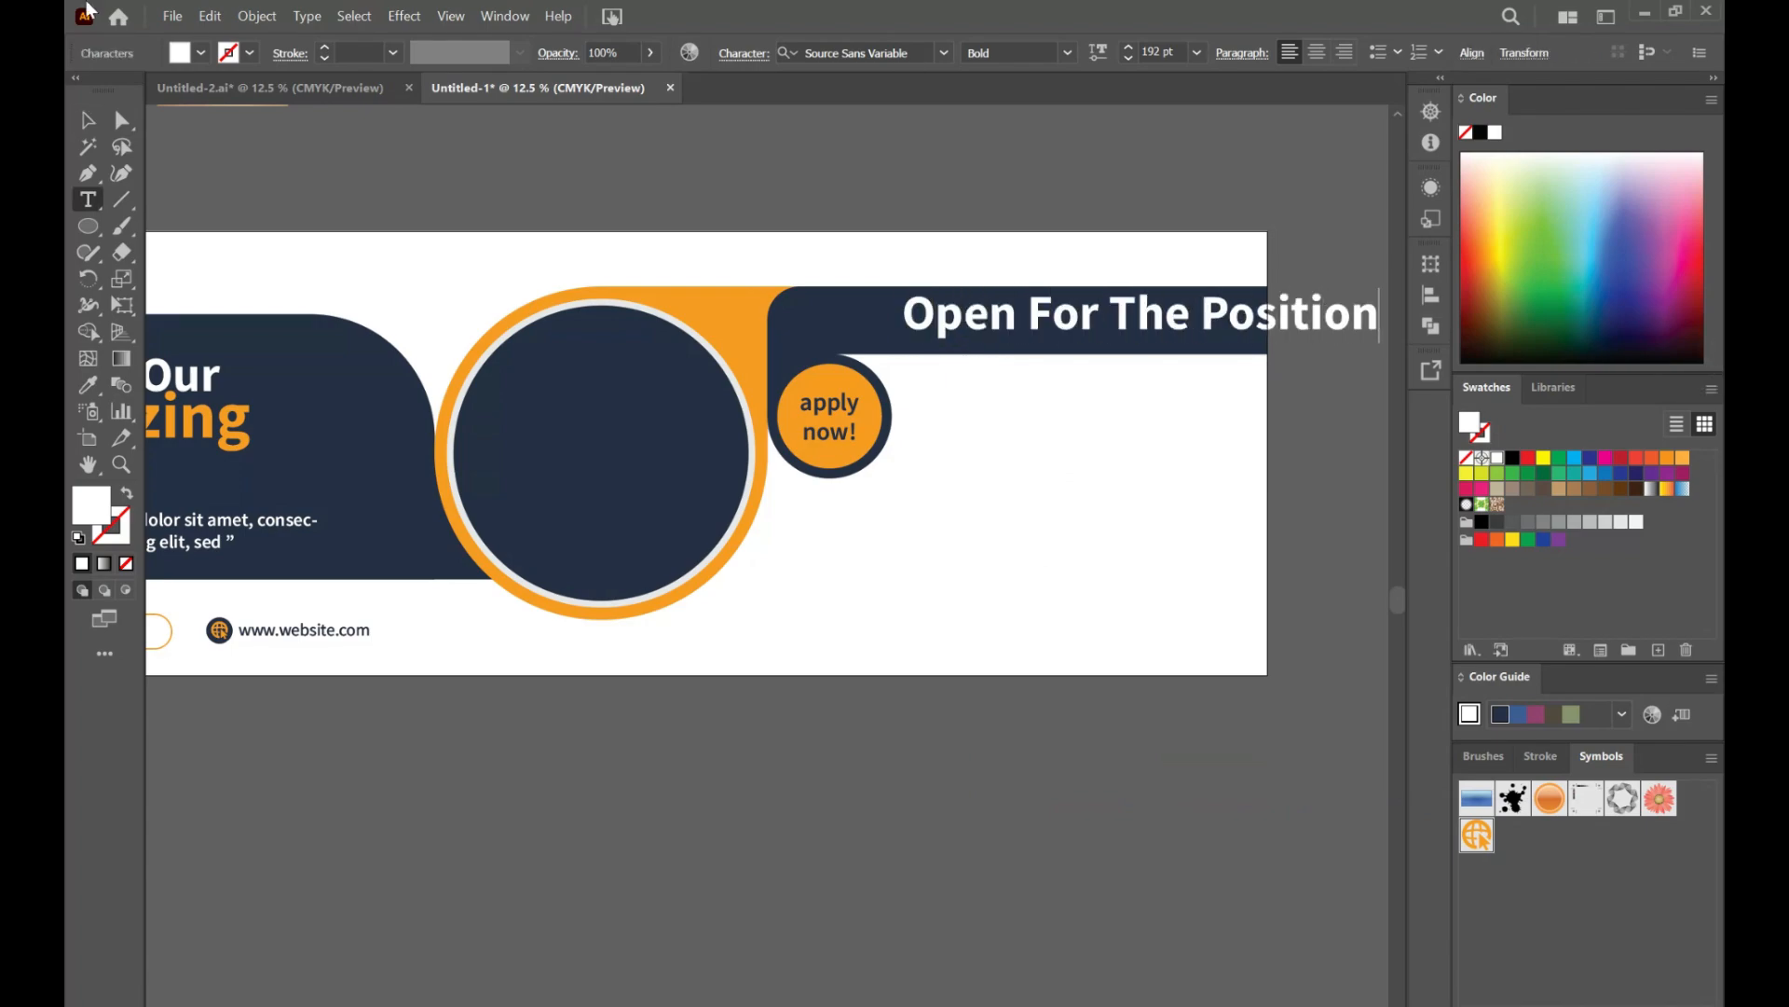
key("Escape")
left_click_drag(1381, 317, 1224, 322)
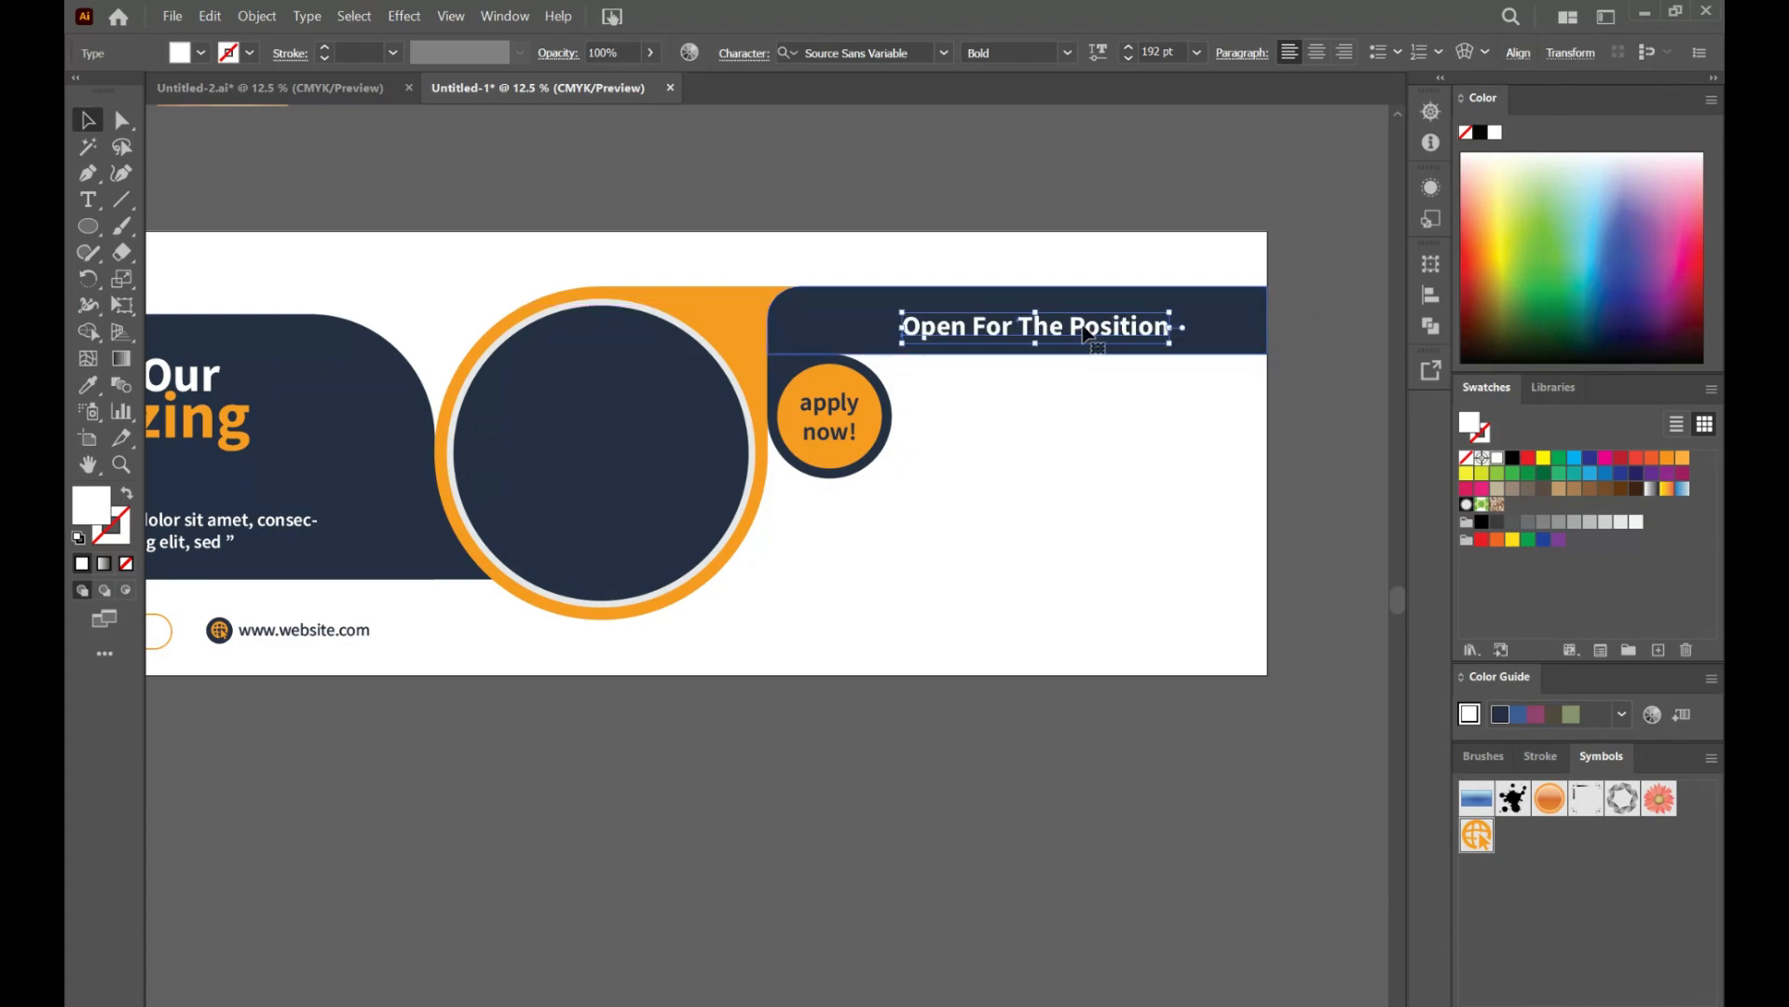
left_click_drag(1079, 325, 1116, 331)
Make the heading Semibold and colour the word 'Position:' orange
left_click(1067, 52)
left_click(997, 145)
double_click(1096, 325)
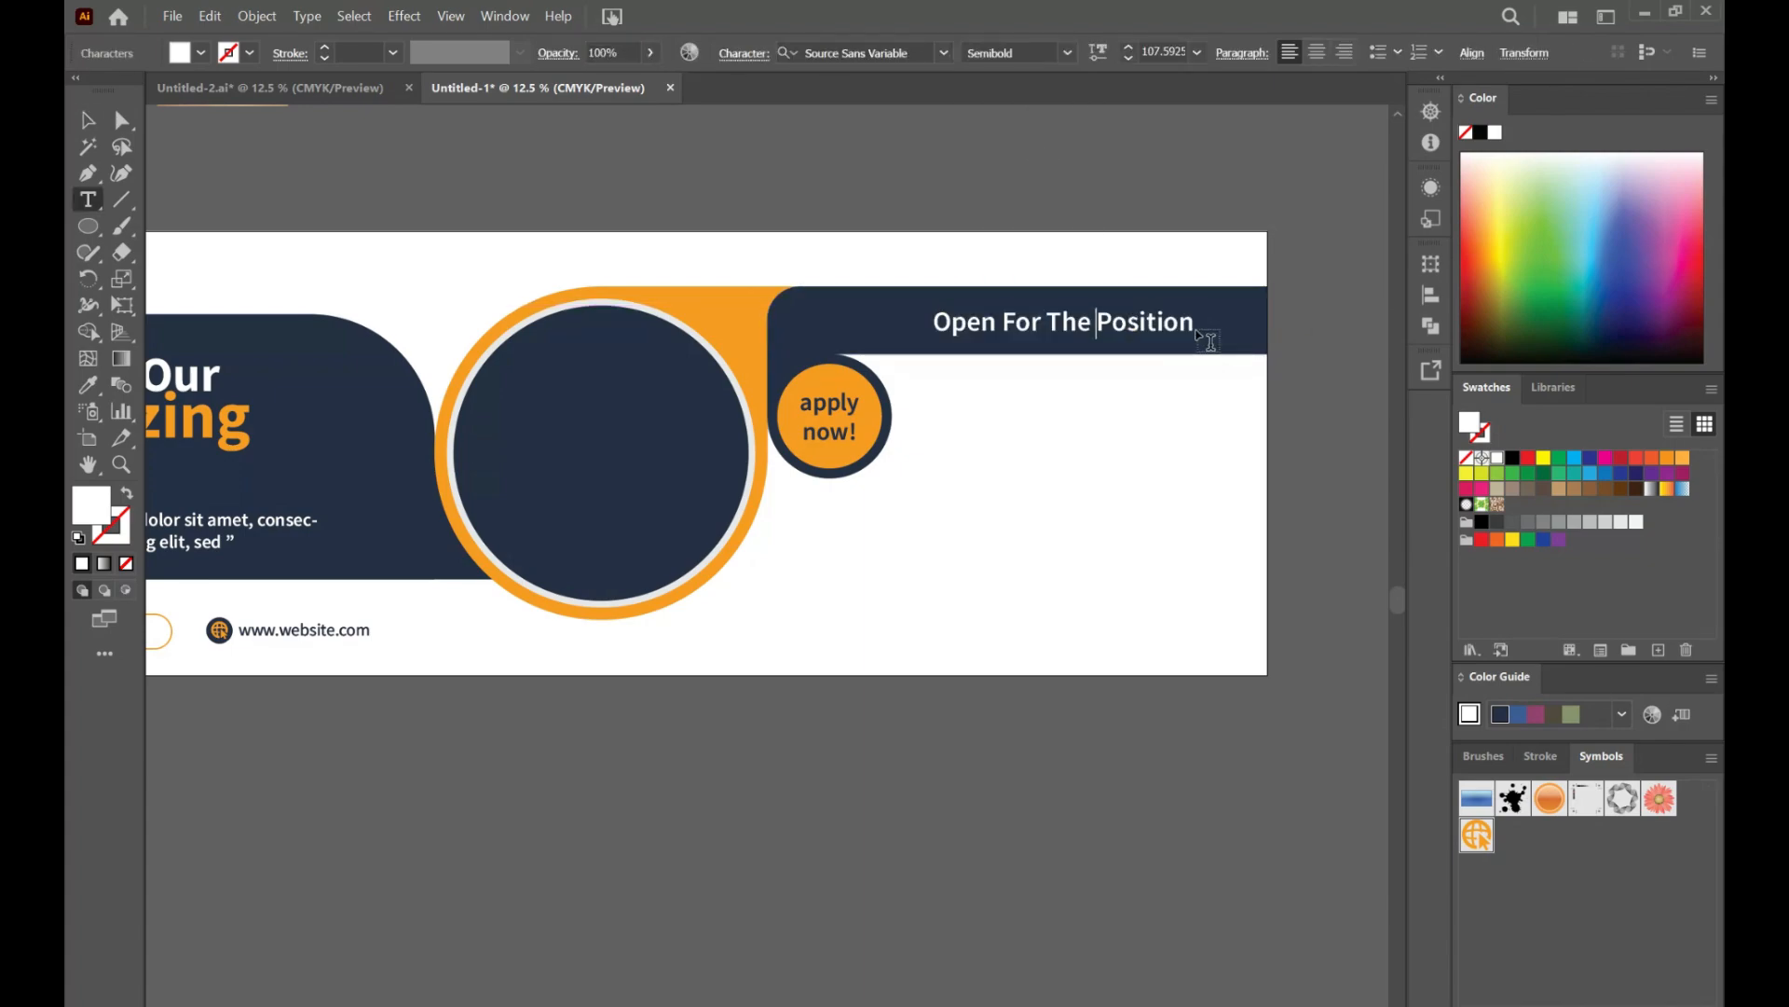
double_click(1100, 324)
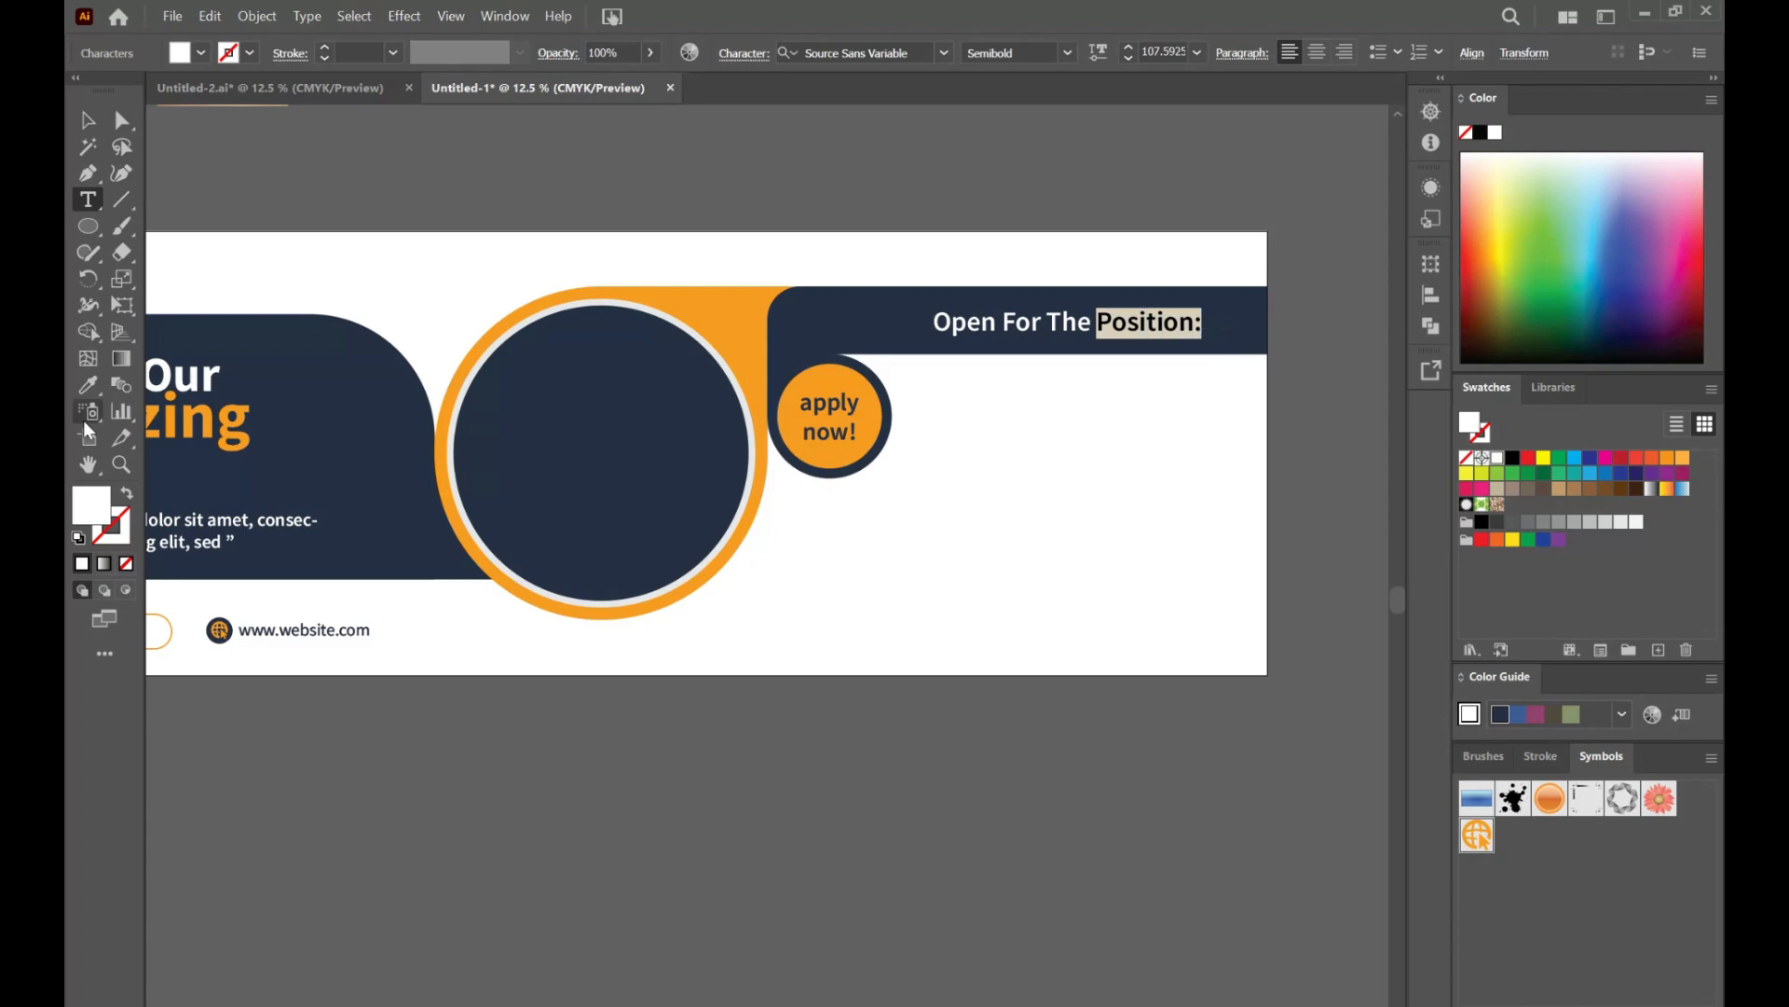
left_click(730, 311)
key("v")
left_click(1025, 482)
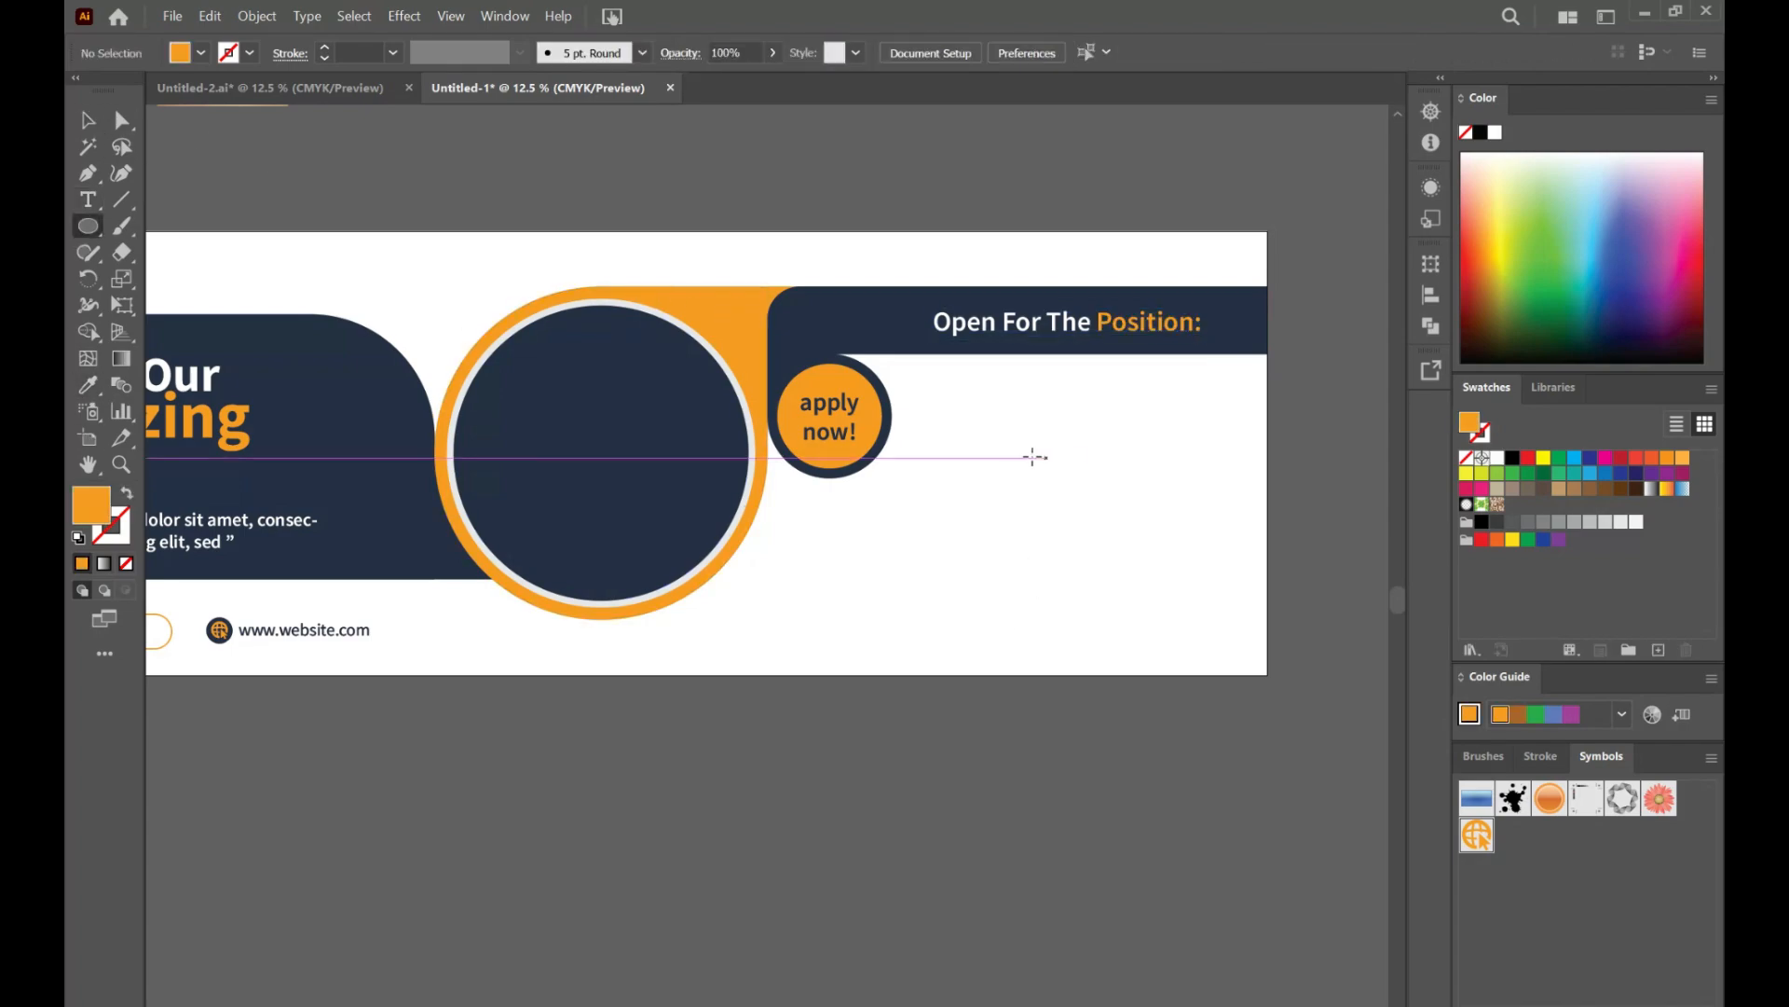
Draw a small circle below the heading and turn it into a navy outline
left_click_drag(947, 382, 969, 408)
key("v")
scroll(995, 459, "up", 1)
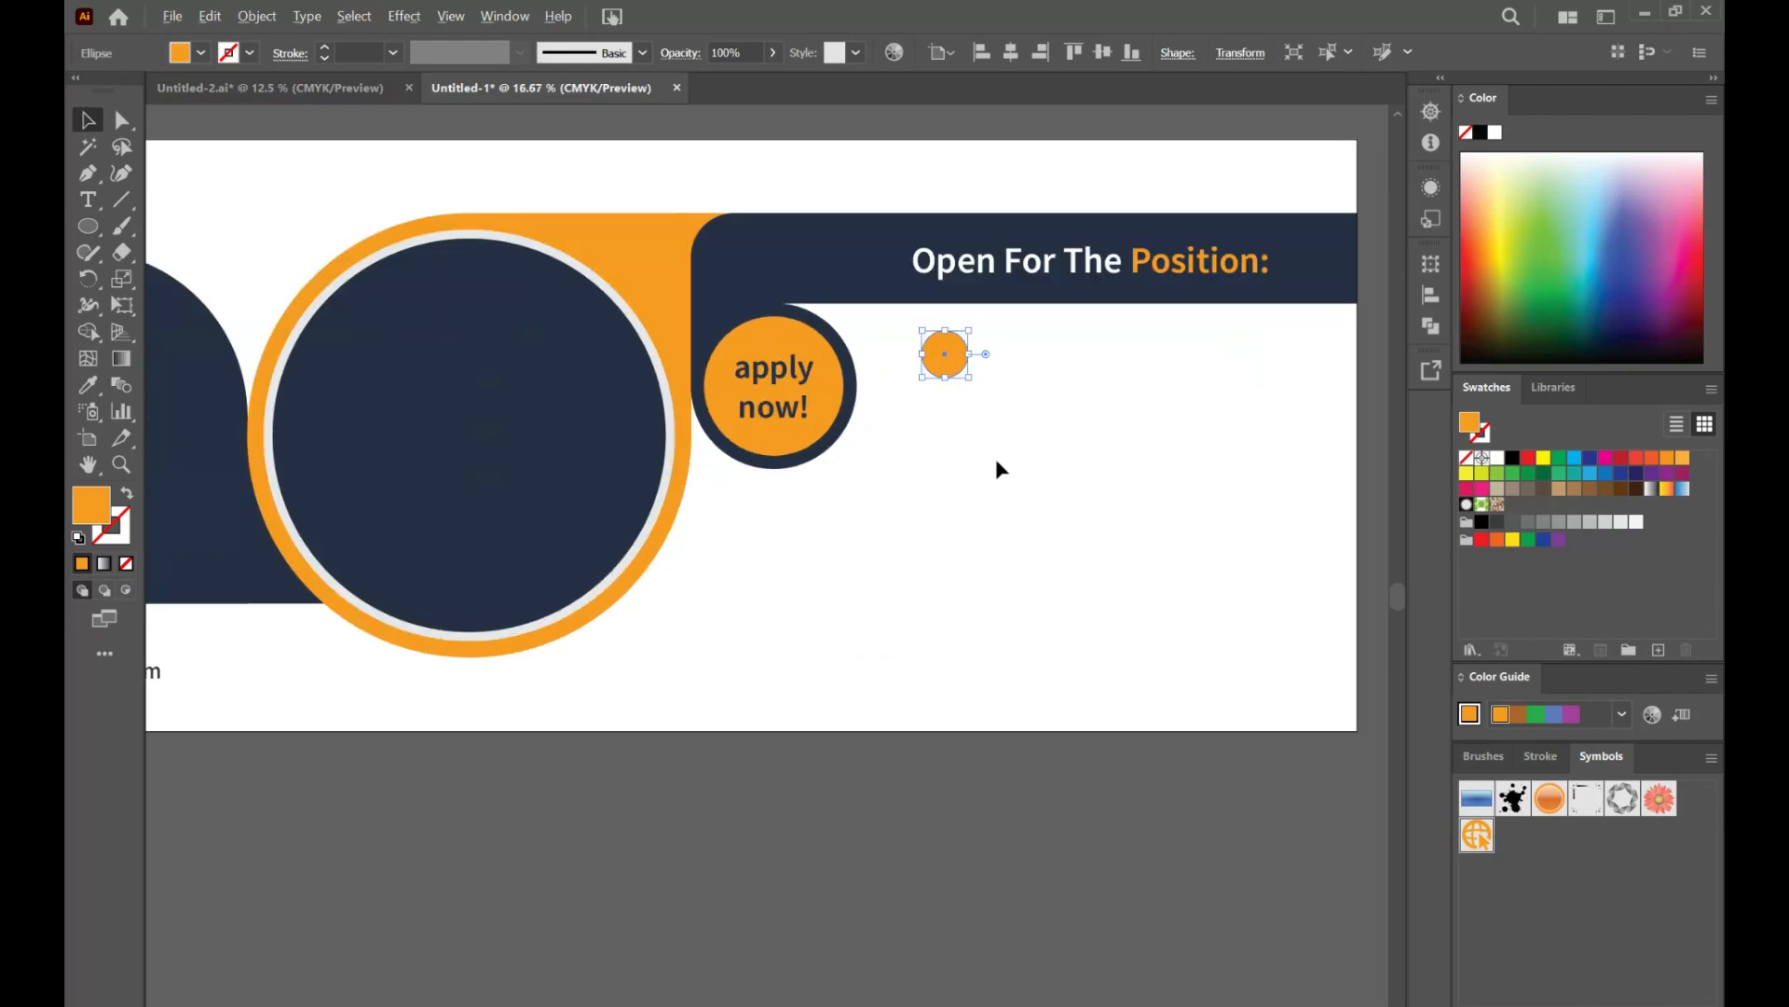
scroll(995, 459, "up", 1)
scroll(1025, 504, "right", 1)
left_click_drag(873, 451, 863, 454)
key("i")
left_click(526, 444)
key("v")
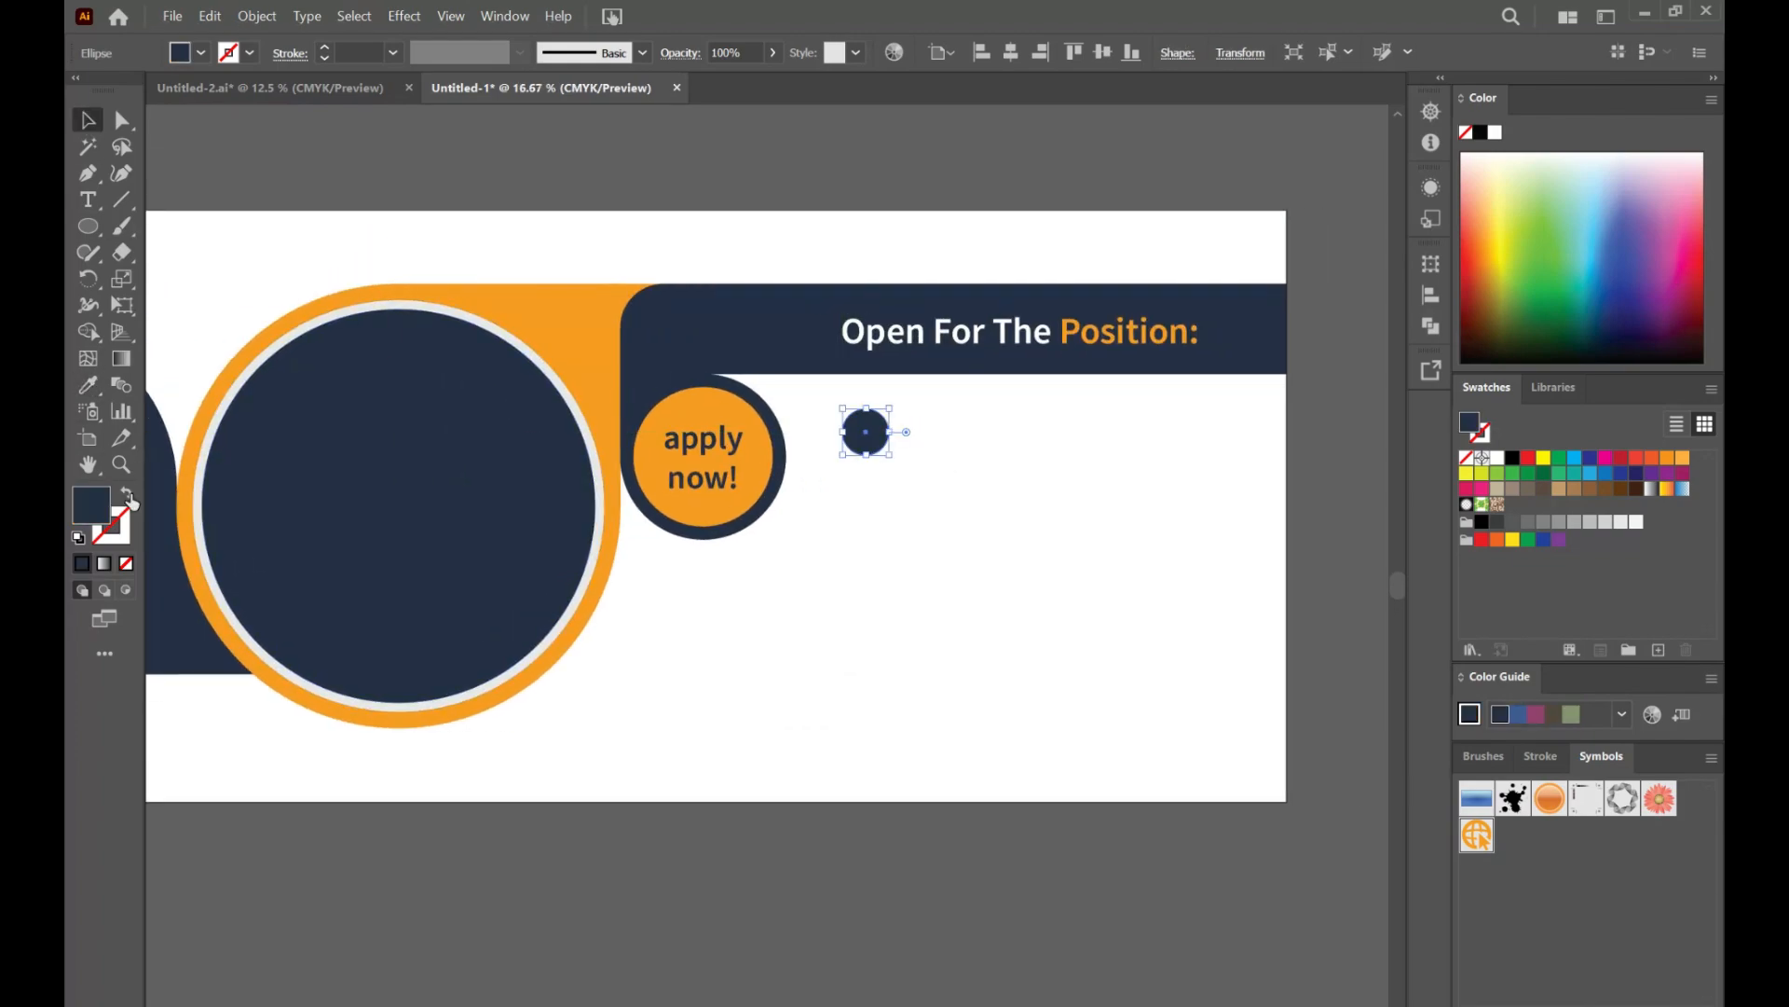
left_click(127, 495)
Add a smaller circle inside the outline with a solid navy fill
left_click_drag(891, 456, 888, 454)
scroll(890, 382, "up", 1)
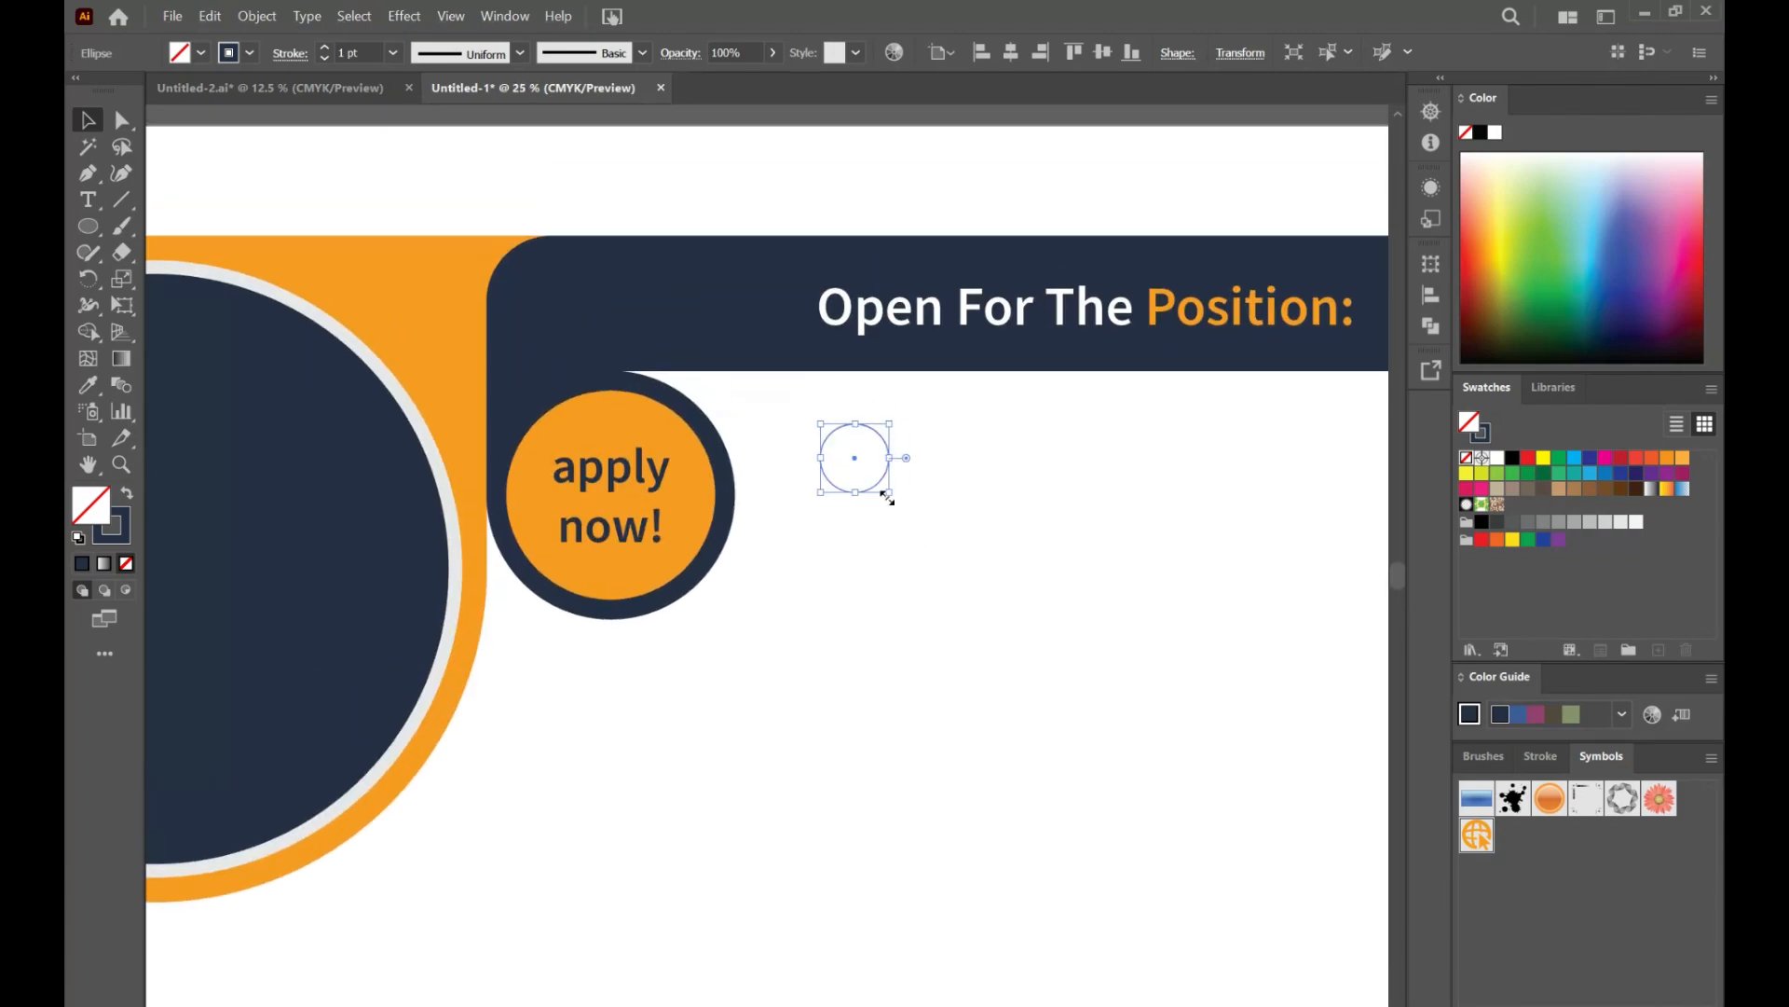
key("a")
left_click_drag(888, 492, 876, 479)
key("i")
left_click(127, 494)
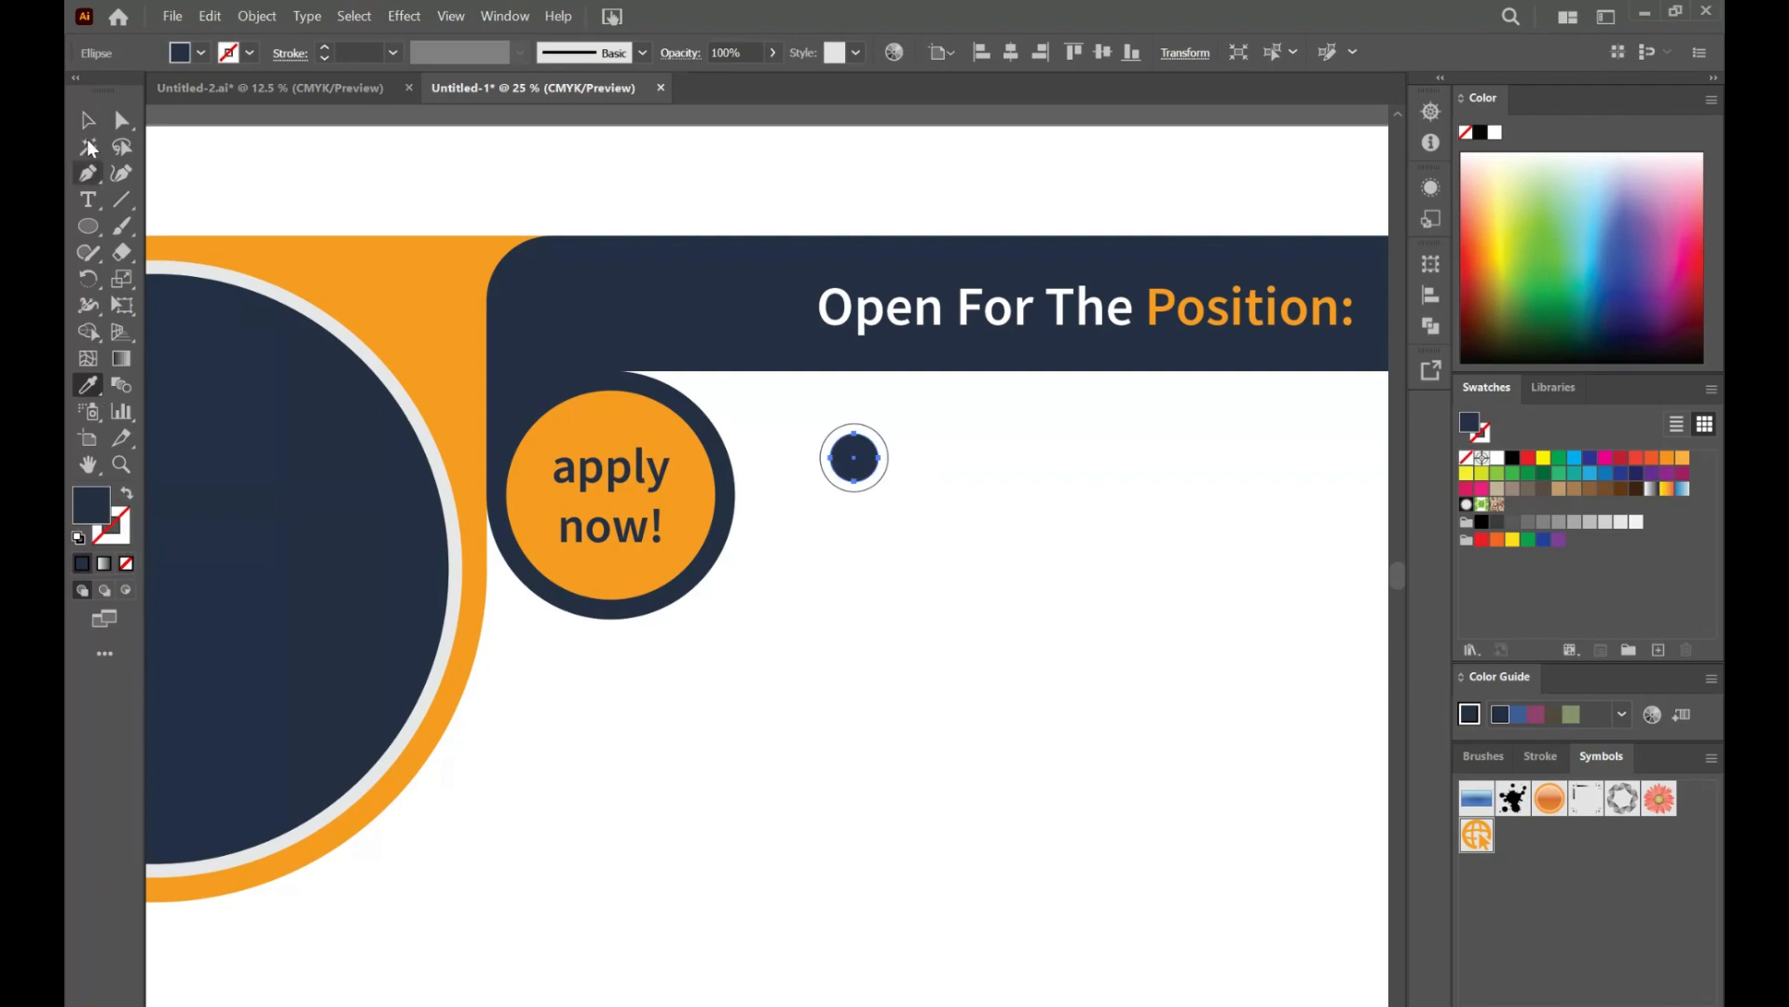
key("v")
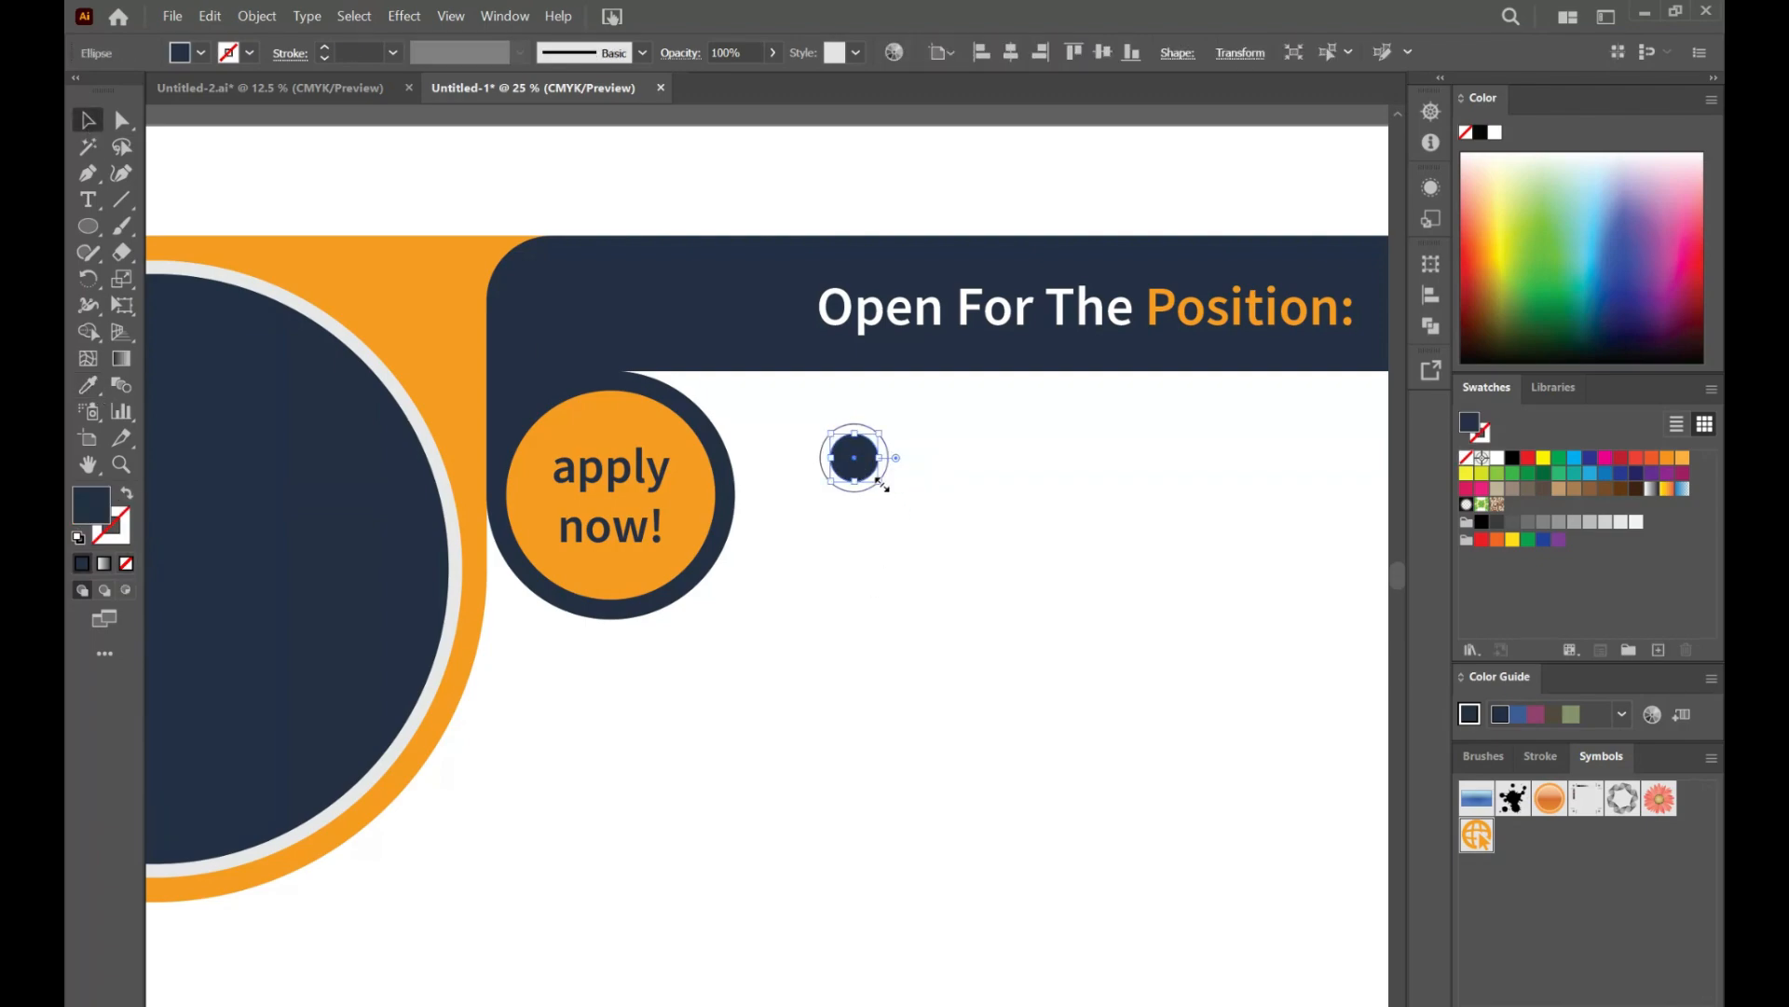
Add an even smaller innermost circle as an orange ring
left_click_drag(882, 486, 876, 480)
key("i")
left_click(536, 494)
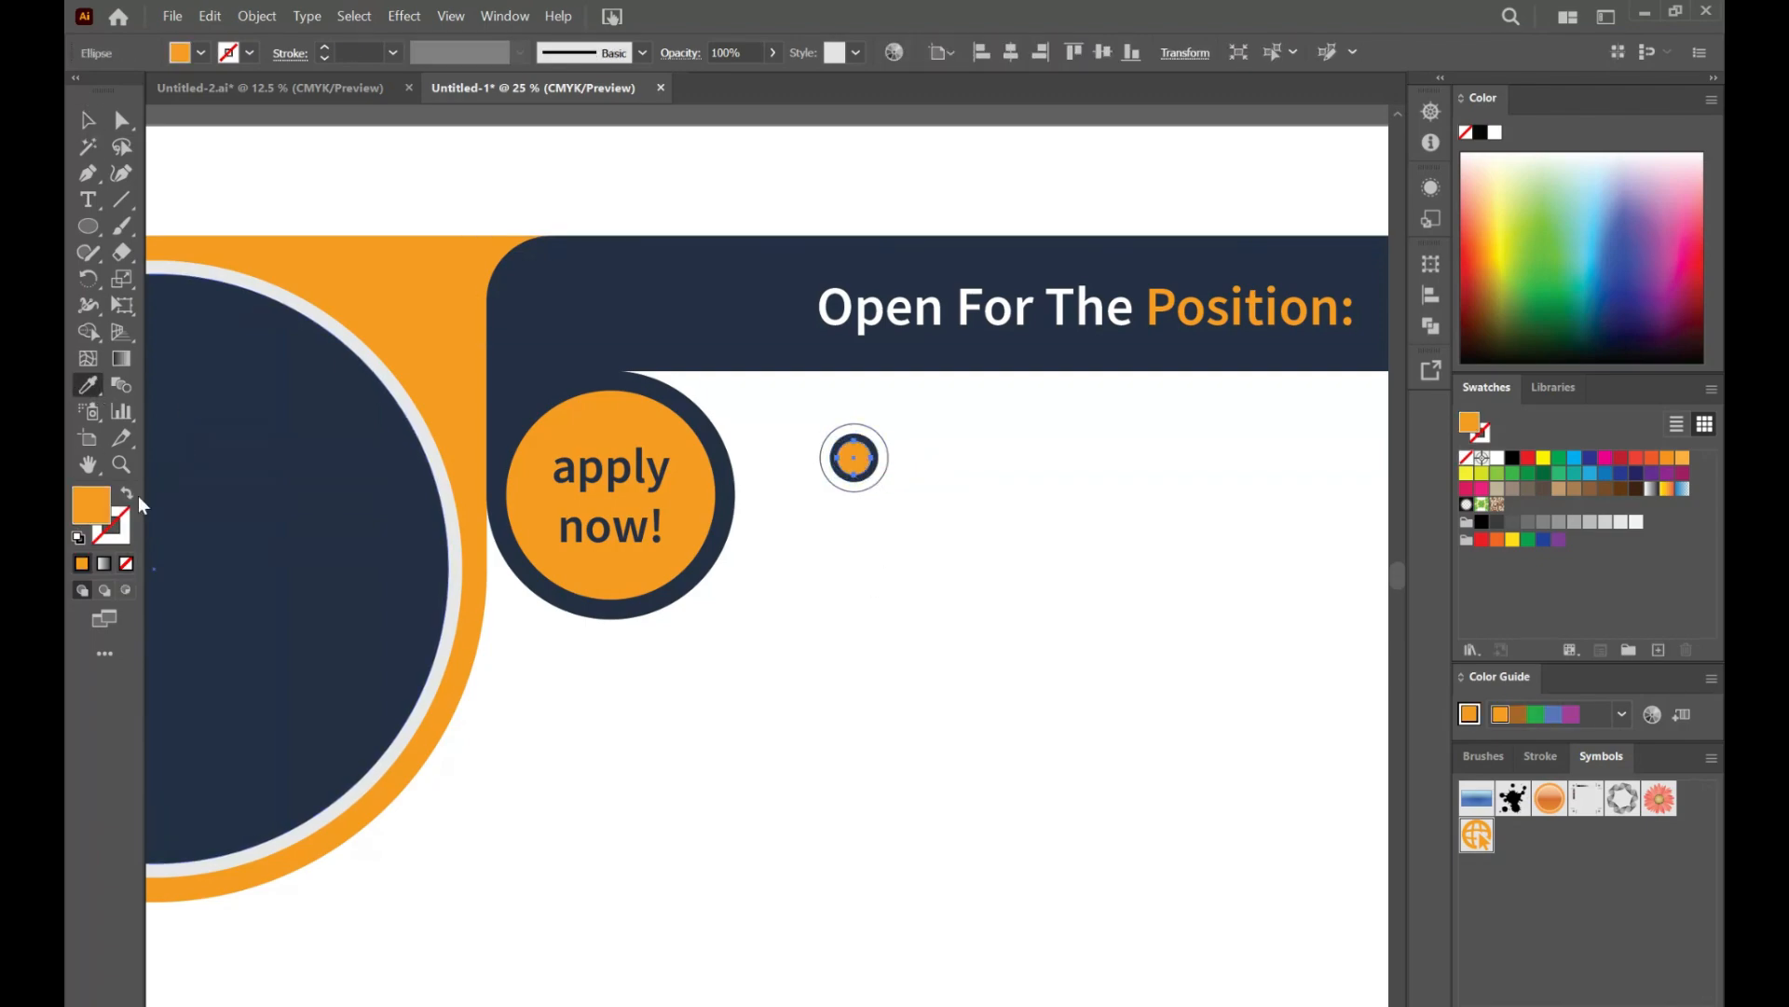
left_click(128, 494)
left_click(87, 121)
left_click(1019, 639)
scroll(1019, 639, "right", 5)
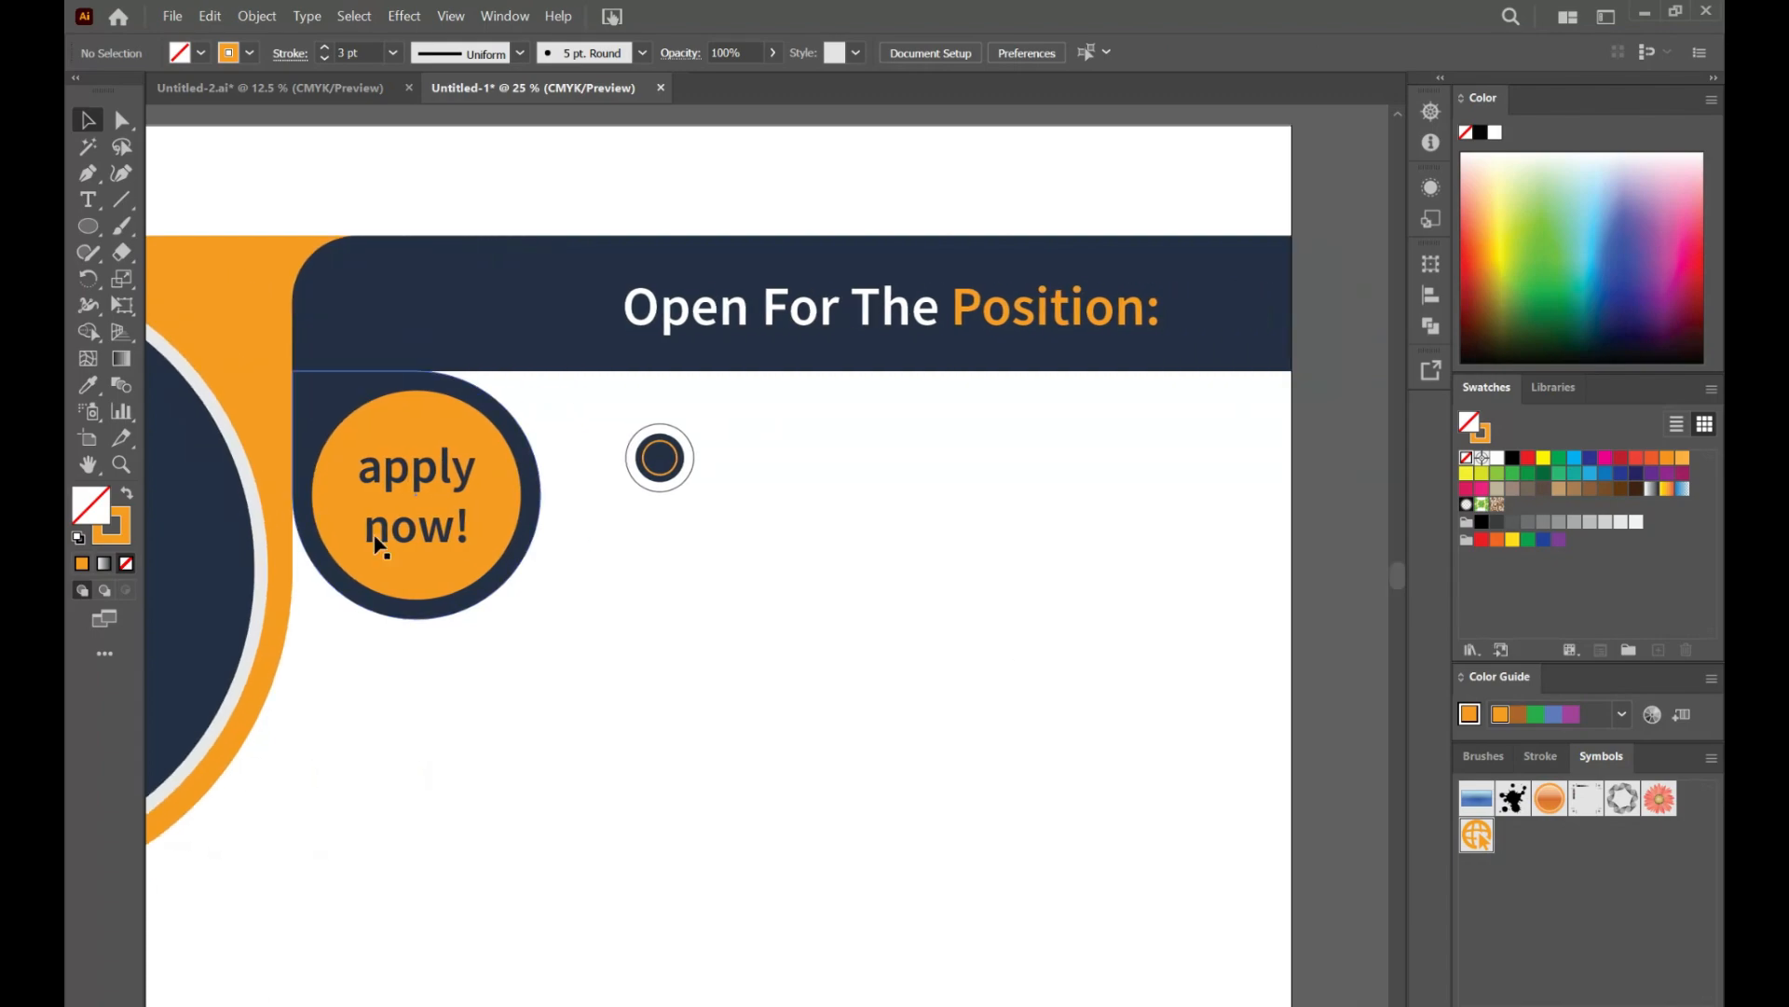
key("m")
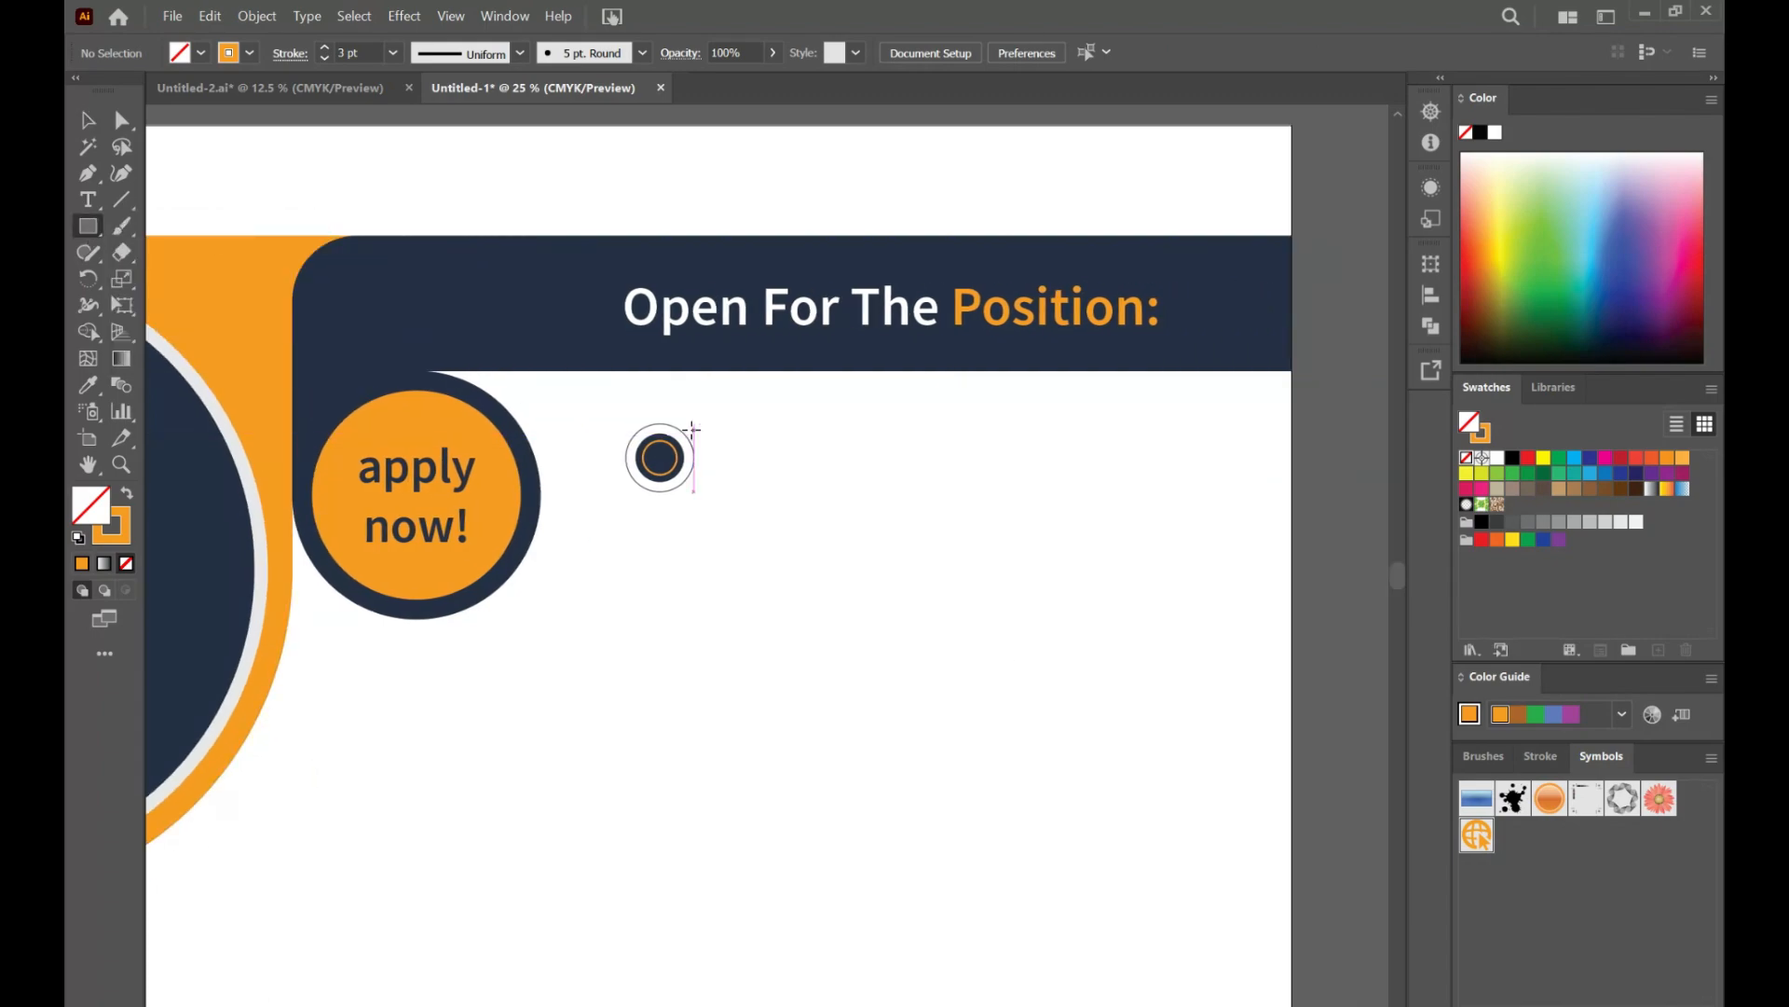
Draw a long bar beside the bullet, size it, and make it a hollow navy outline
mouse_move(707, 473)
left_mouse_down()
mouse_move(780, 491)
mouse_move(1170, 492)
mouse_move(1139, 491)
left_mouse_up()
key("v")
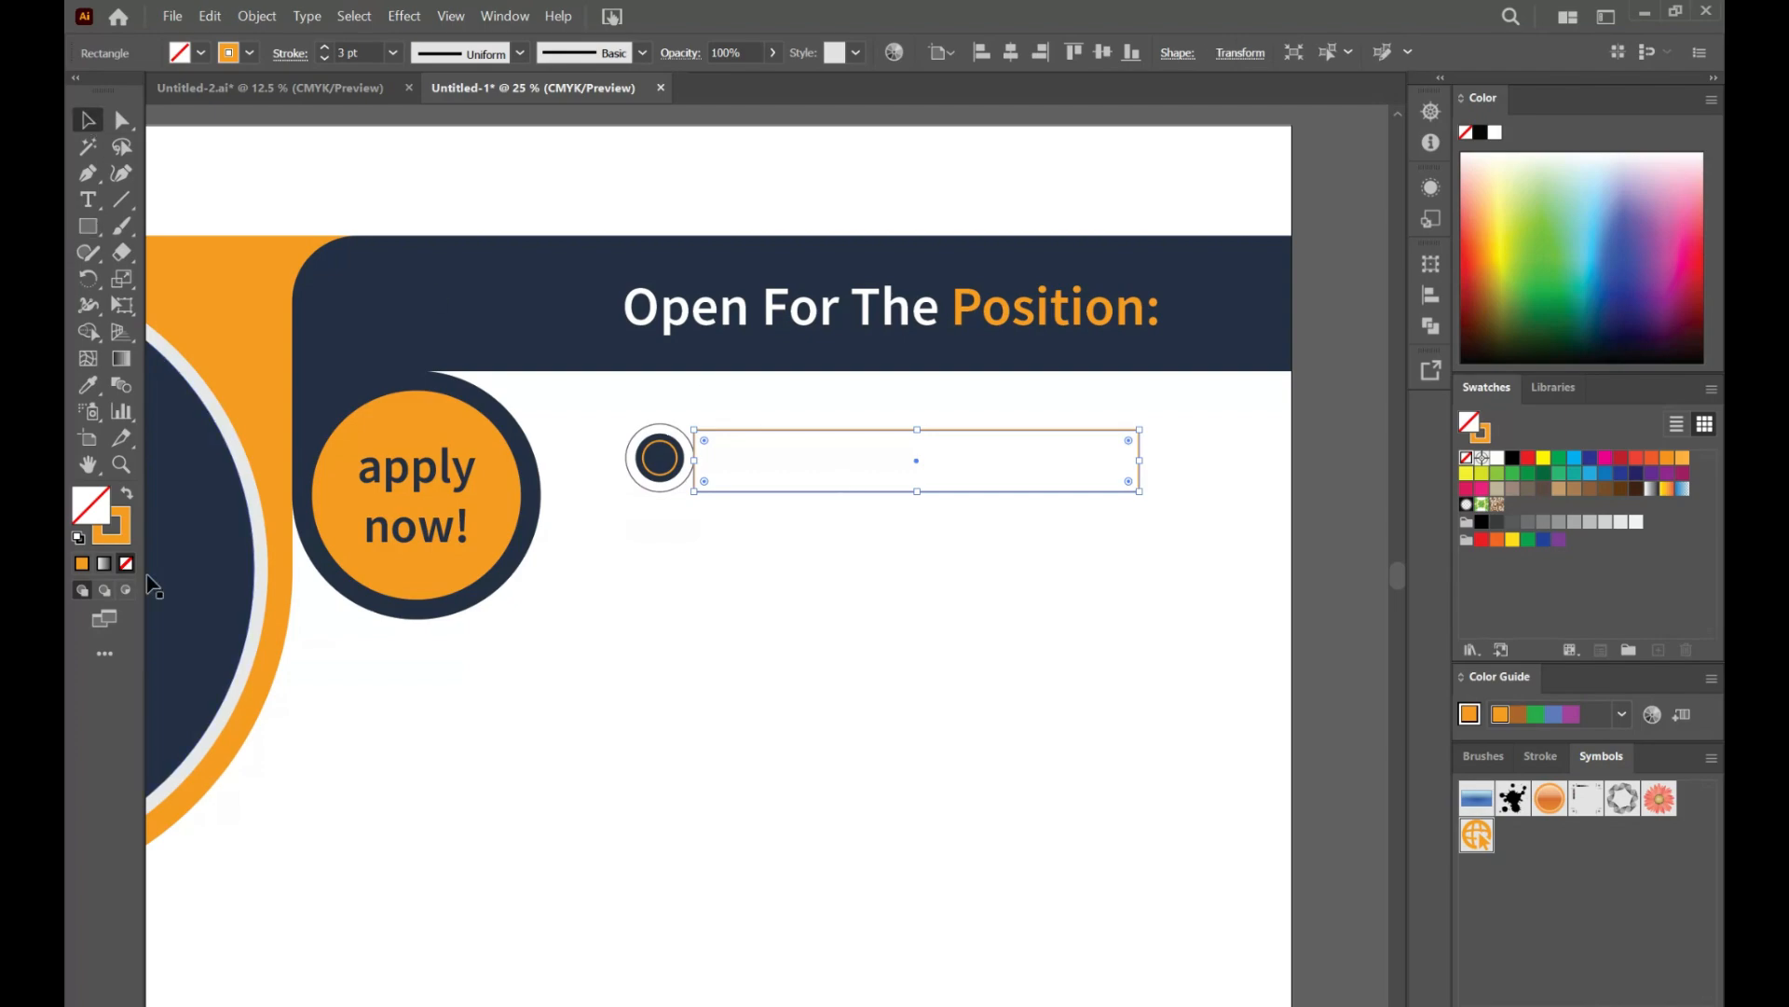
left_click(127, 497)
key("i")
left_click(300, 280)
key("v")
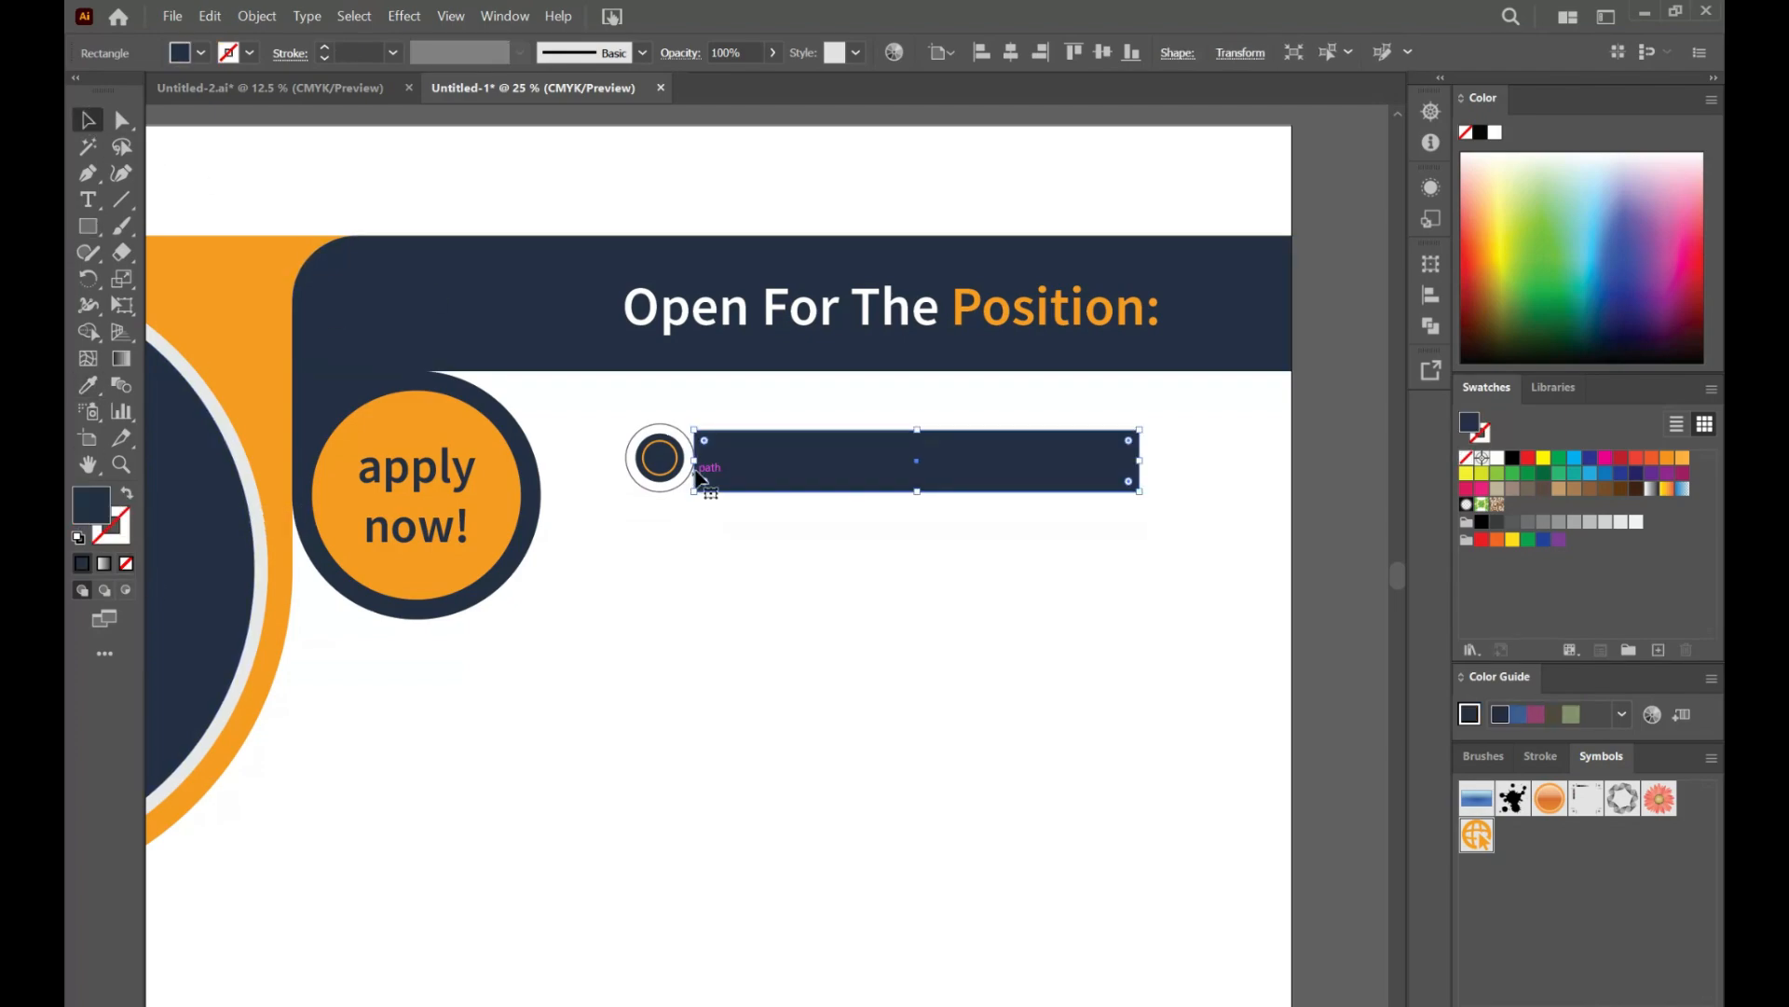
left_click_drag(695, 461, 679, 451)
mouse_move(862, 475)
left_mouse_down()
mouse_move(911, 479)
mouse_move(840, 476)
left_mouse_up()
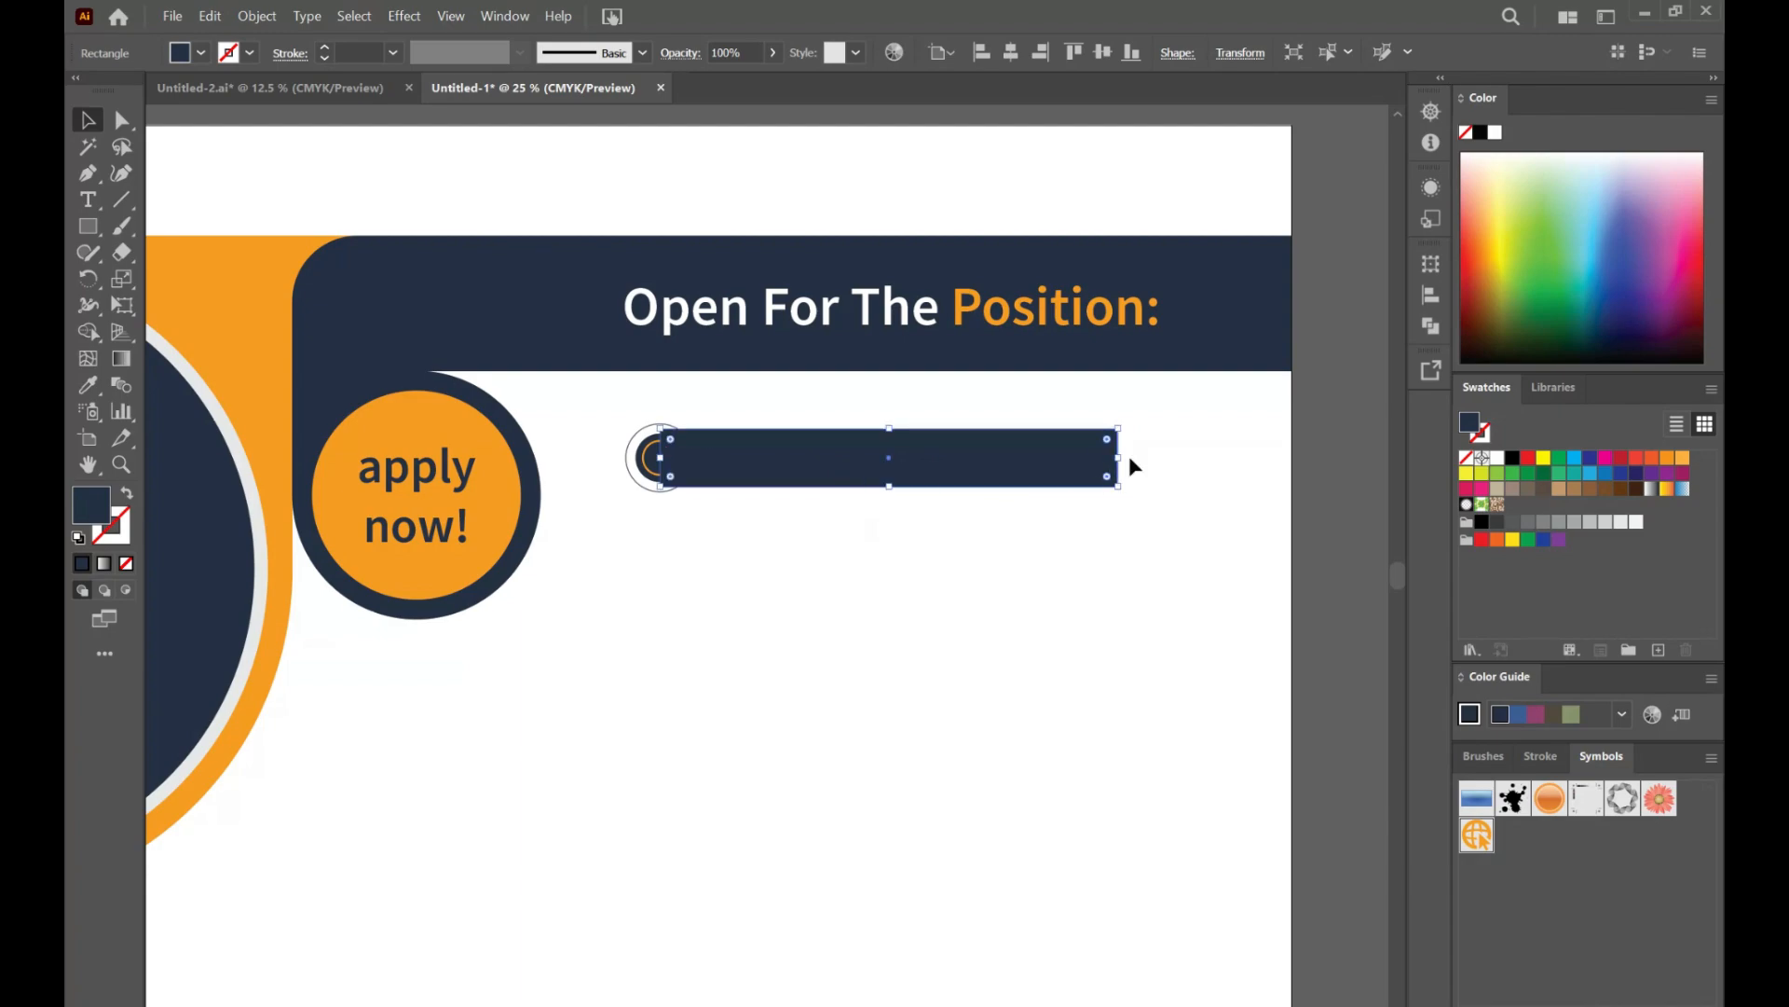
left_click_drag(1119, 457, 1140, 457)
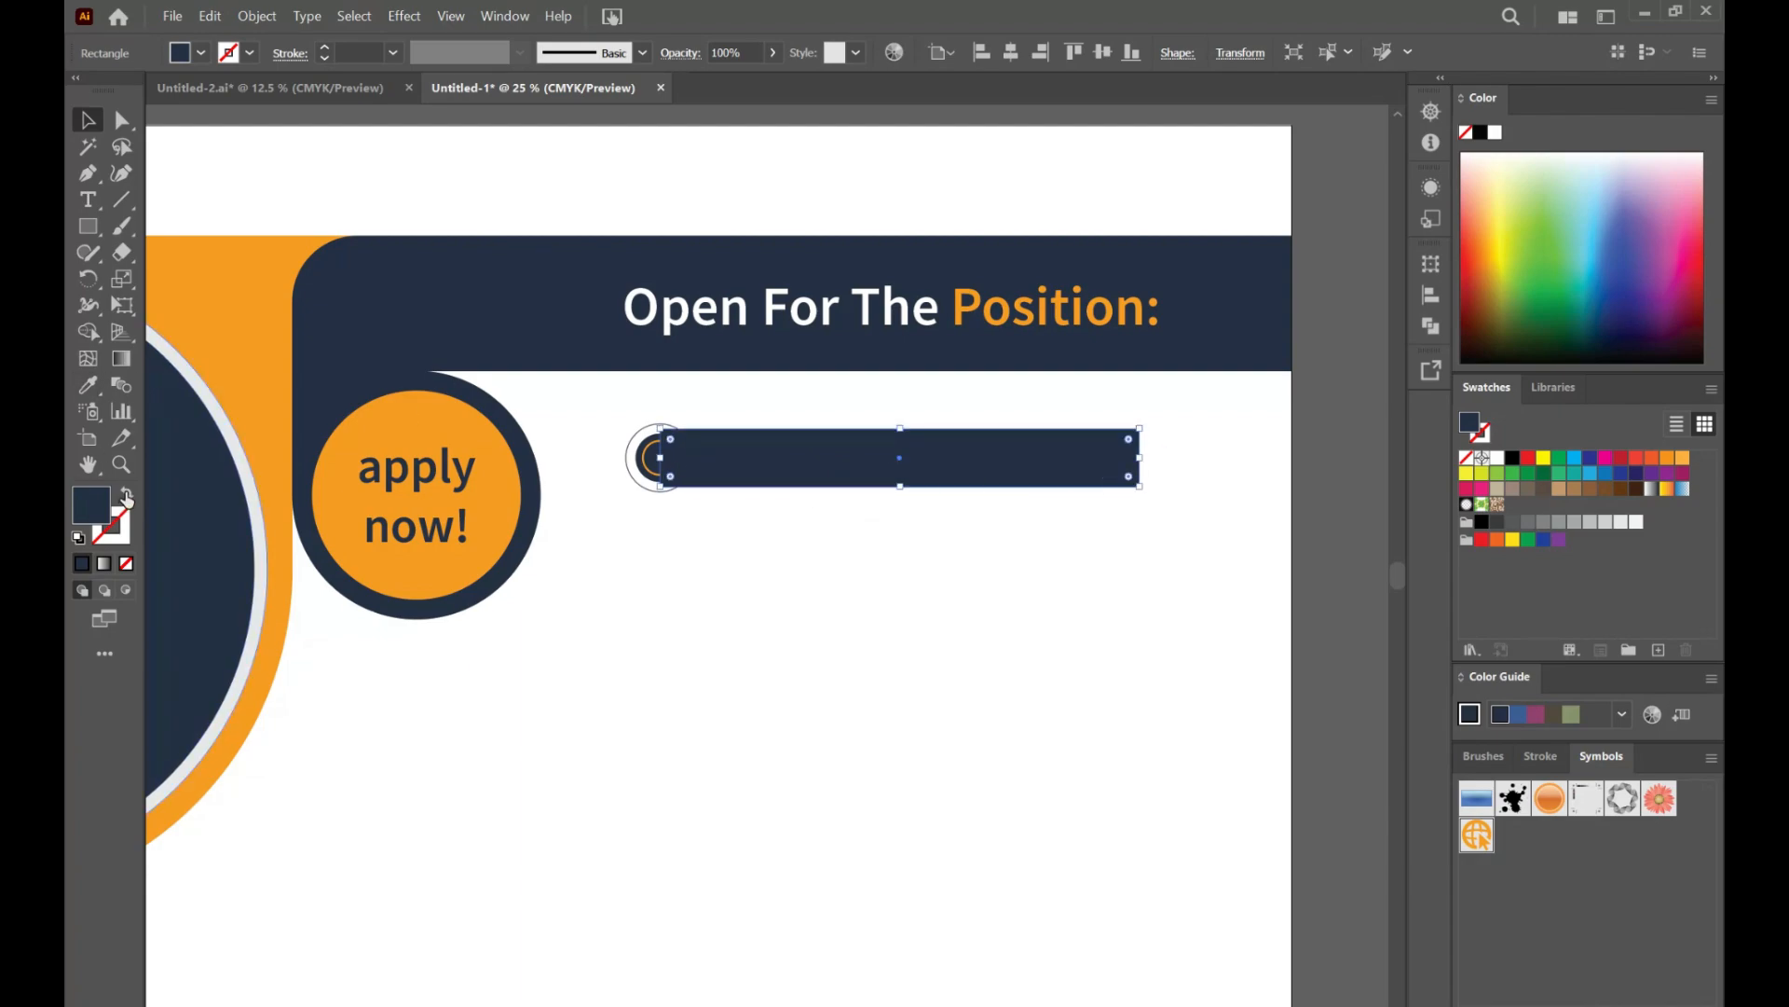
left_click(126, 495)
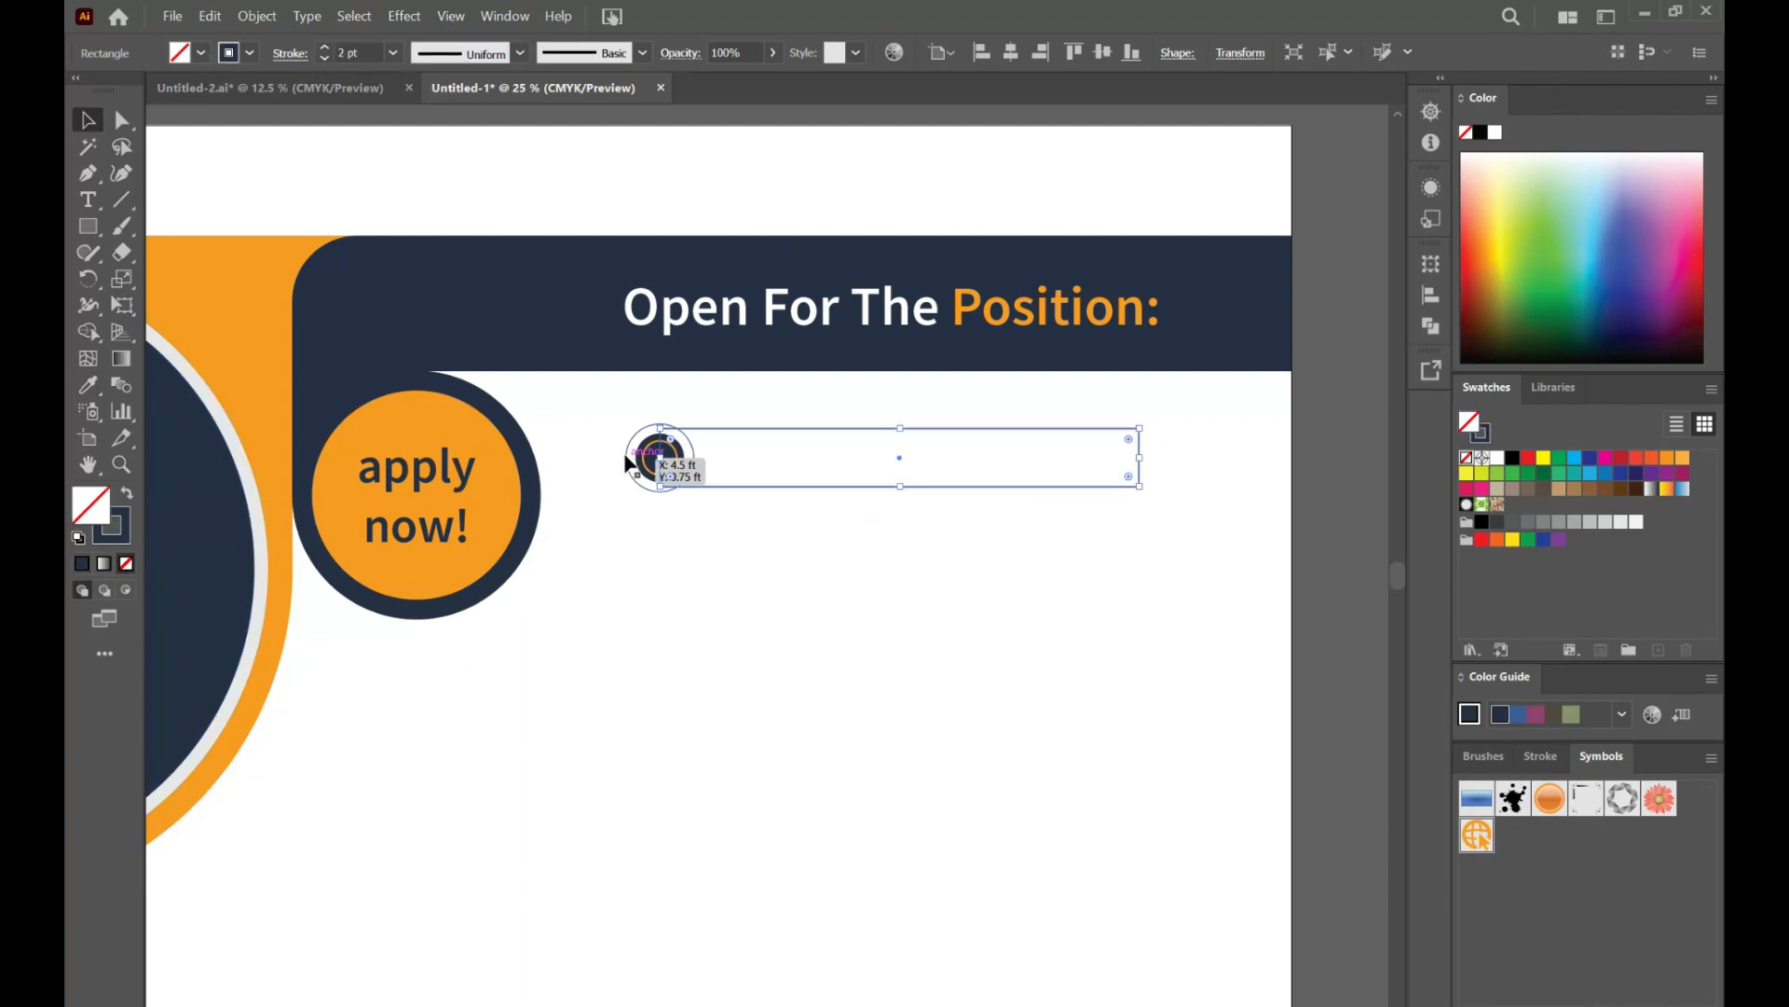
Place the ringed circle at the bar's left end, scale both down, and group them
left_click_drag(627, 460, 627, 461)
left_click(612, 419)
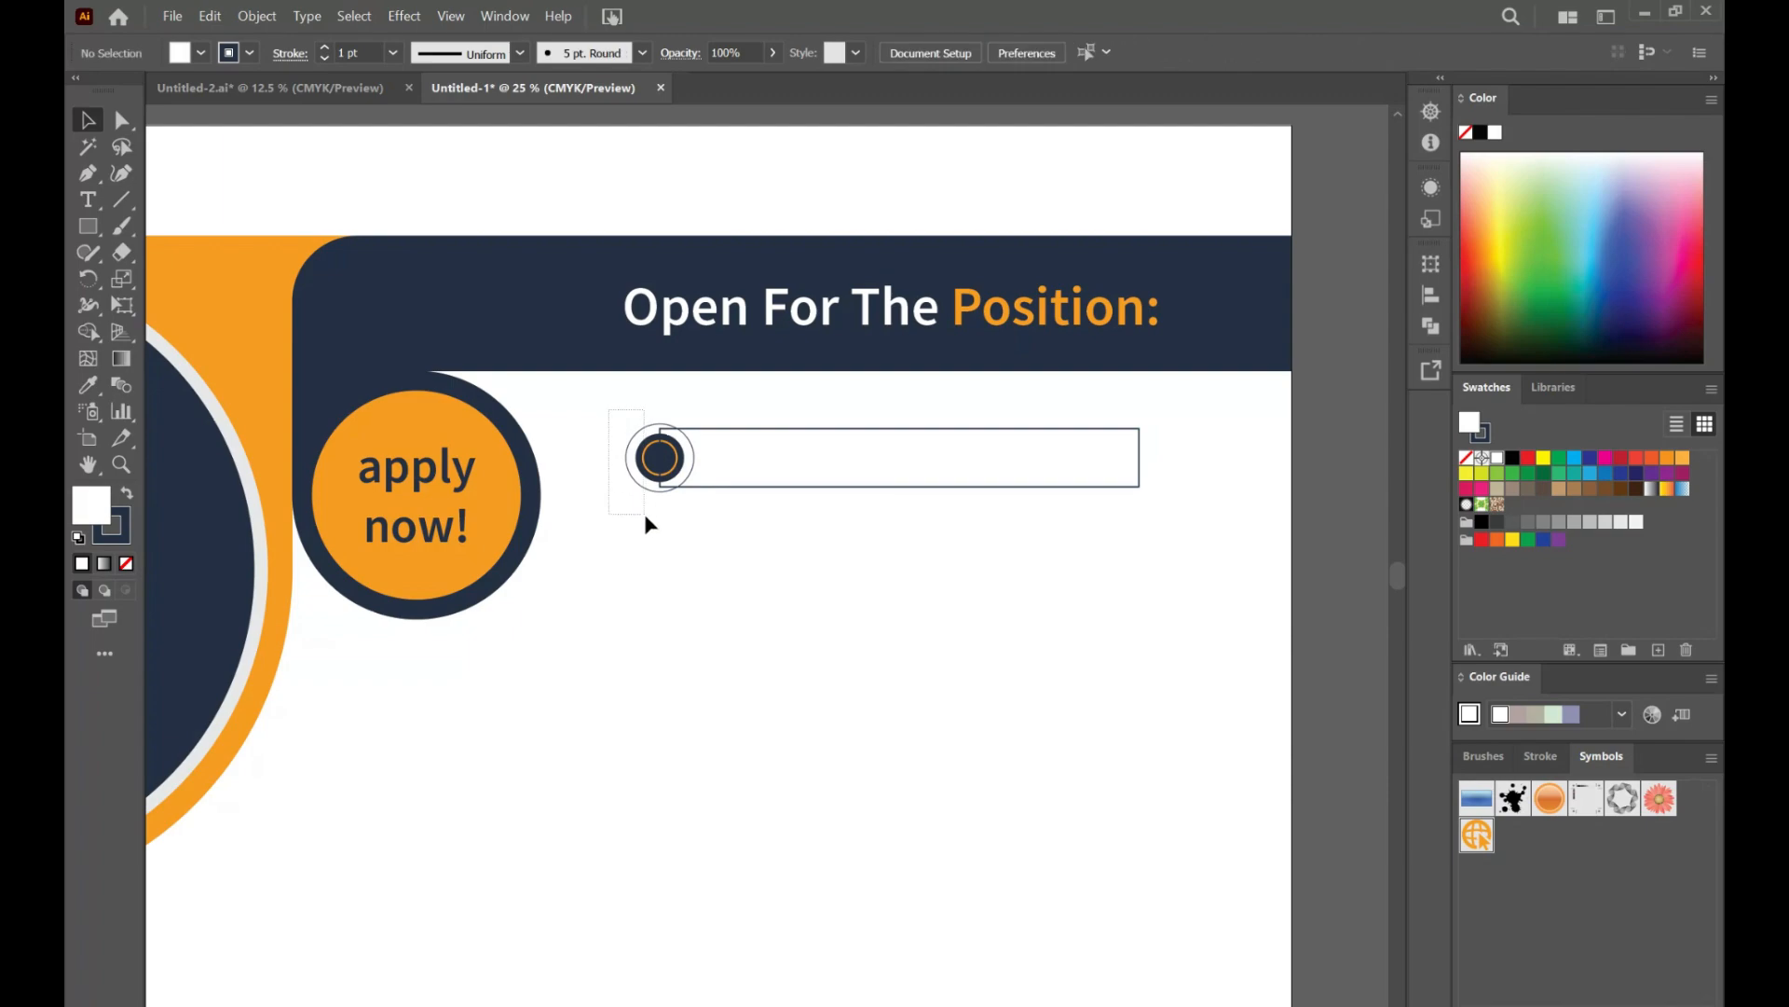
right_click(646, 464)
left_click(798, 590)
key("ctrl+minus")
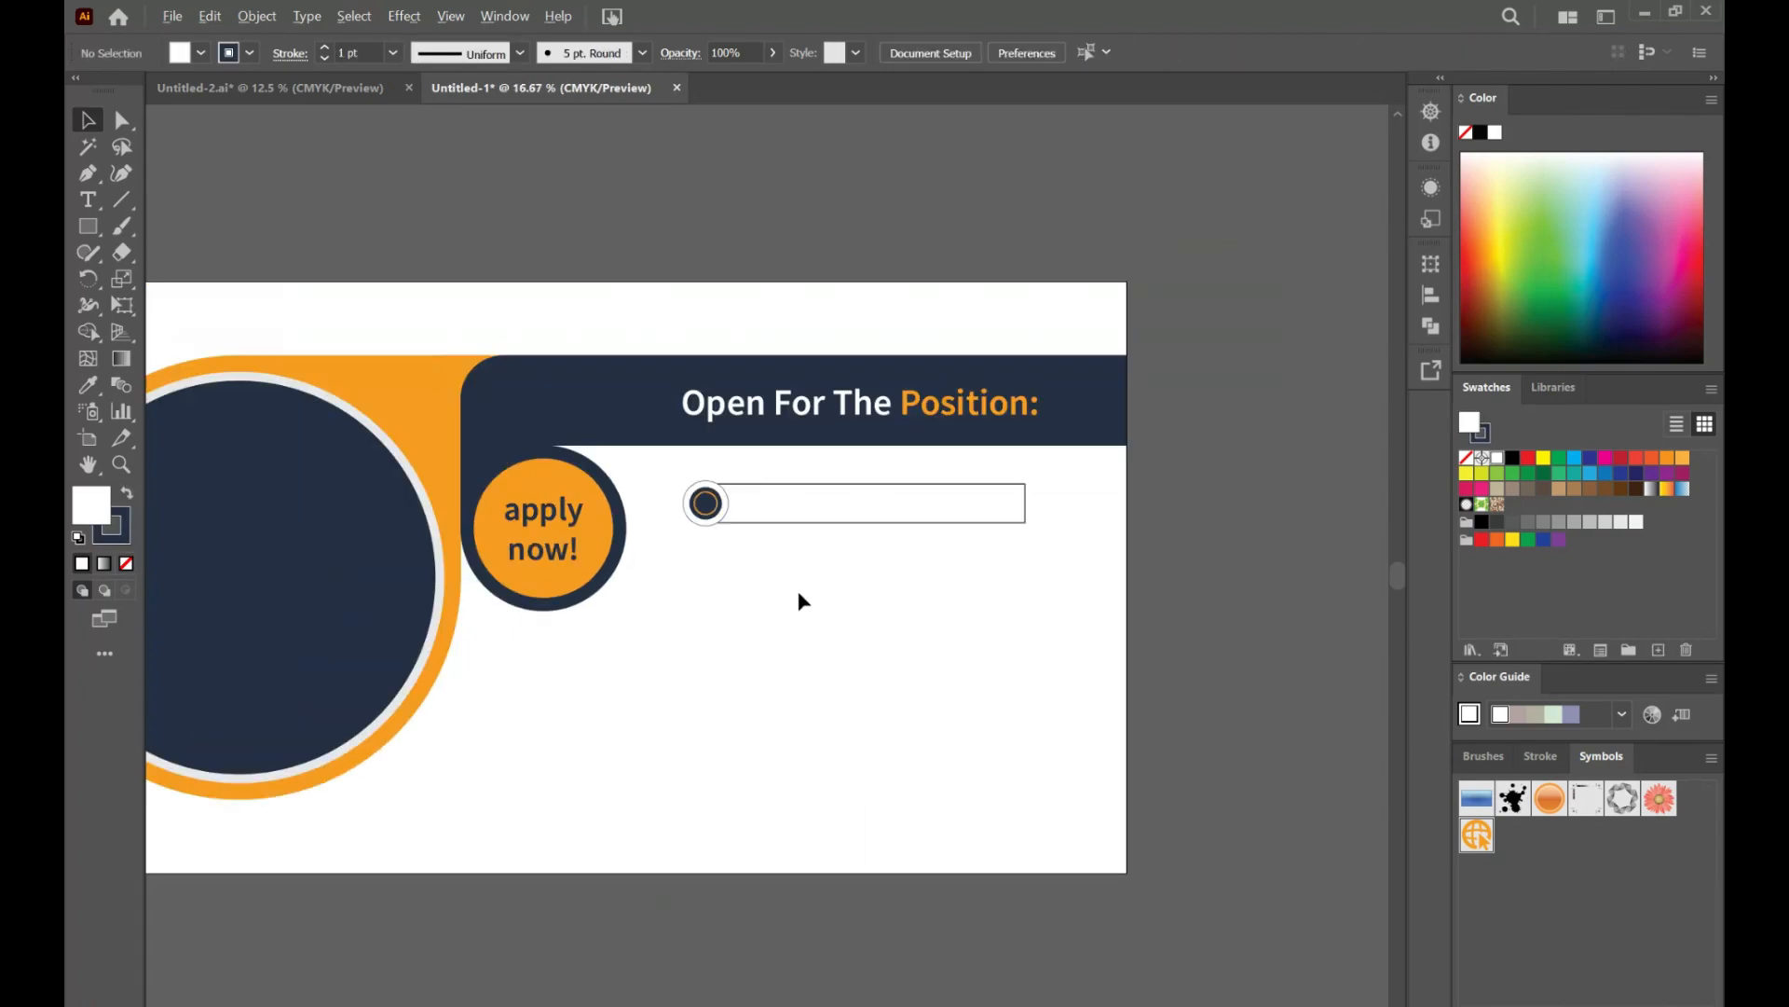
left_click_drag(798, 590, 1006, 623)
left_click(932, 522)
scroll(1031, 574, "up", 2)
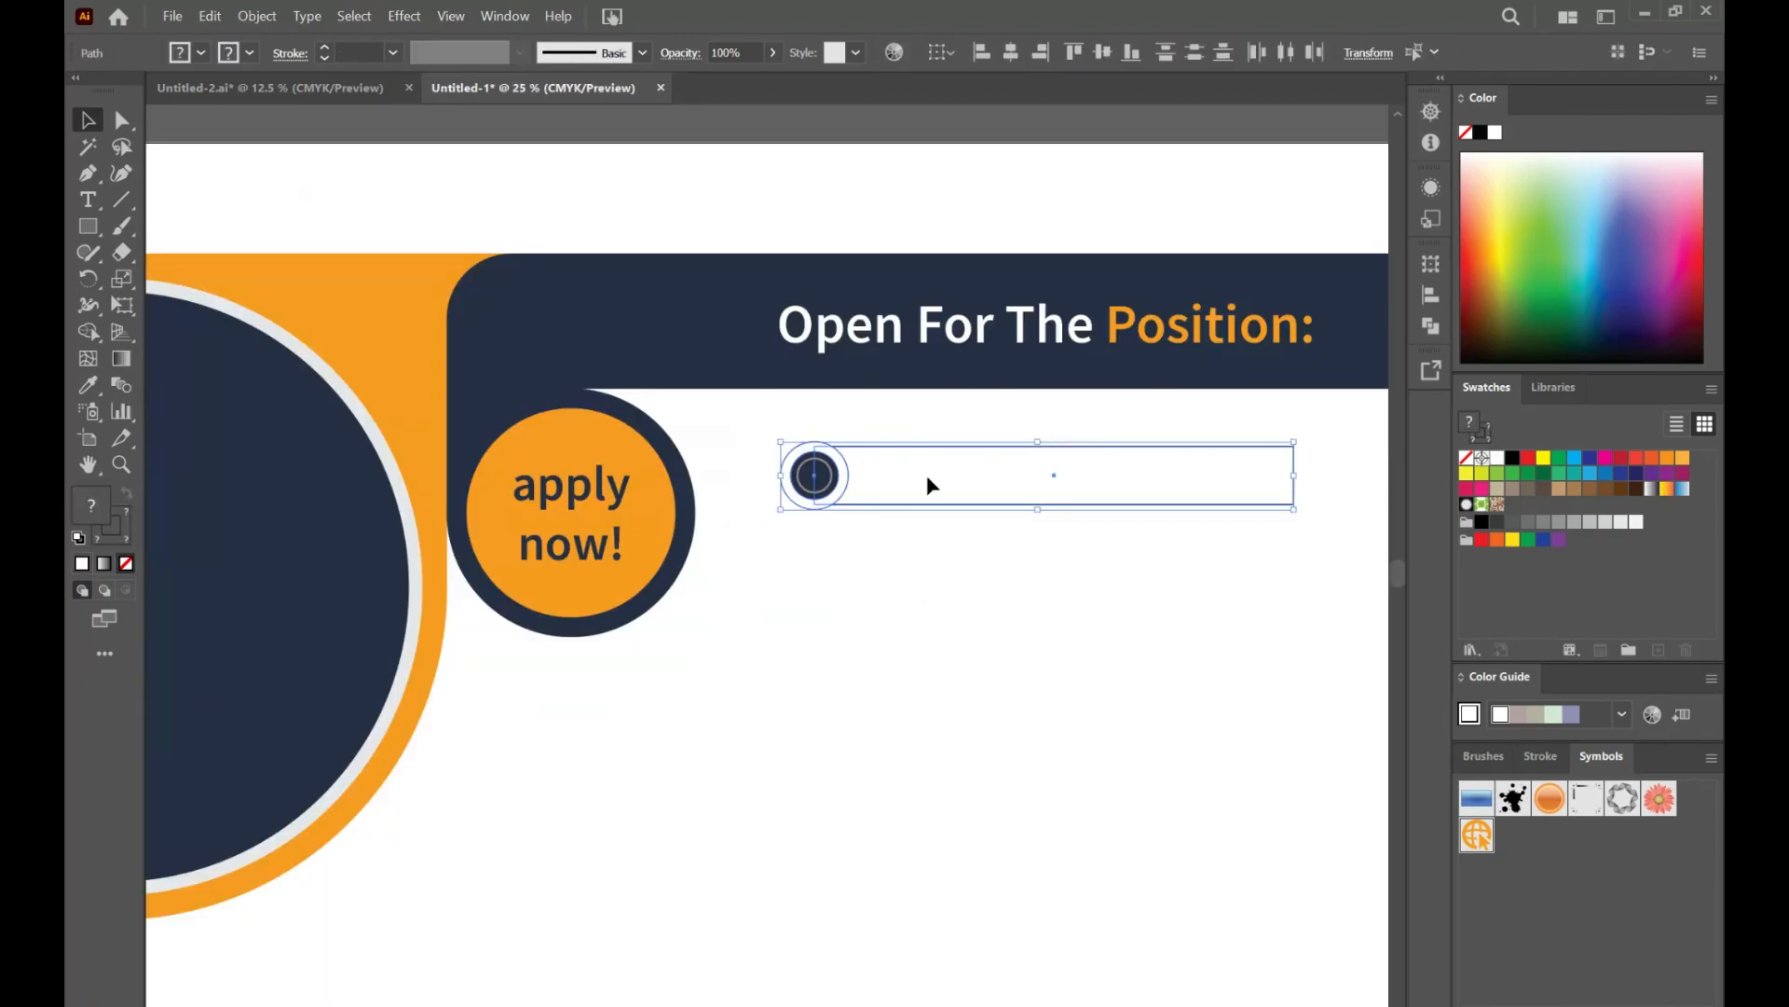
left_click_drag(1296, 510, 1257, 503)
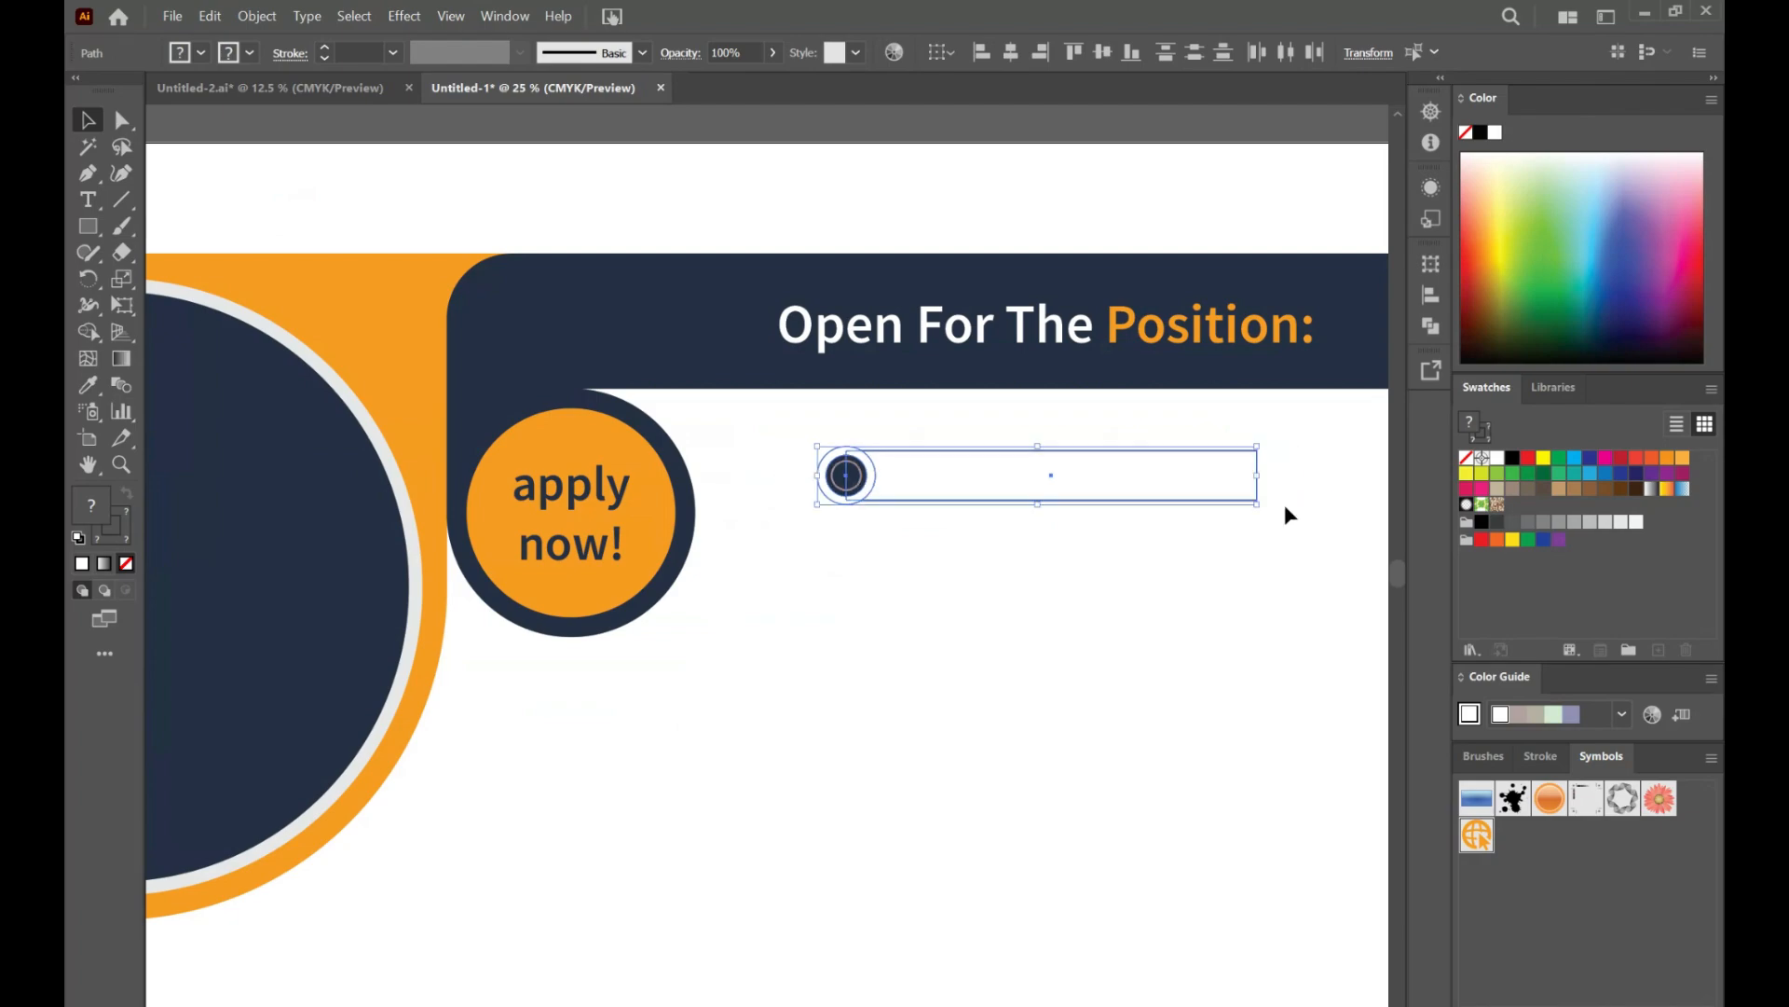
right_click(865, 466)
left_click(998, 725)
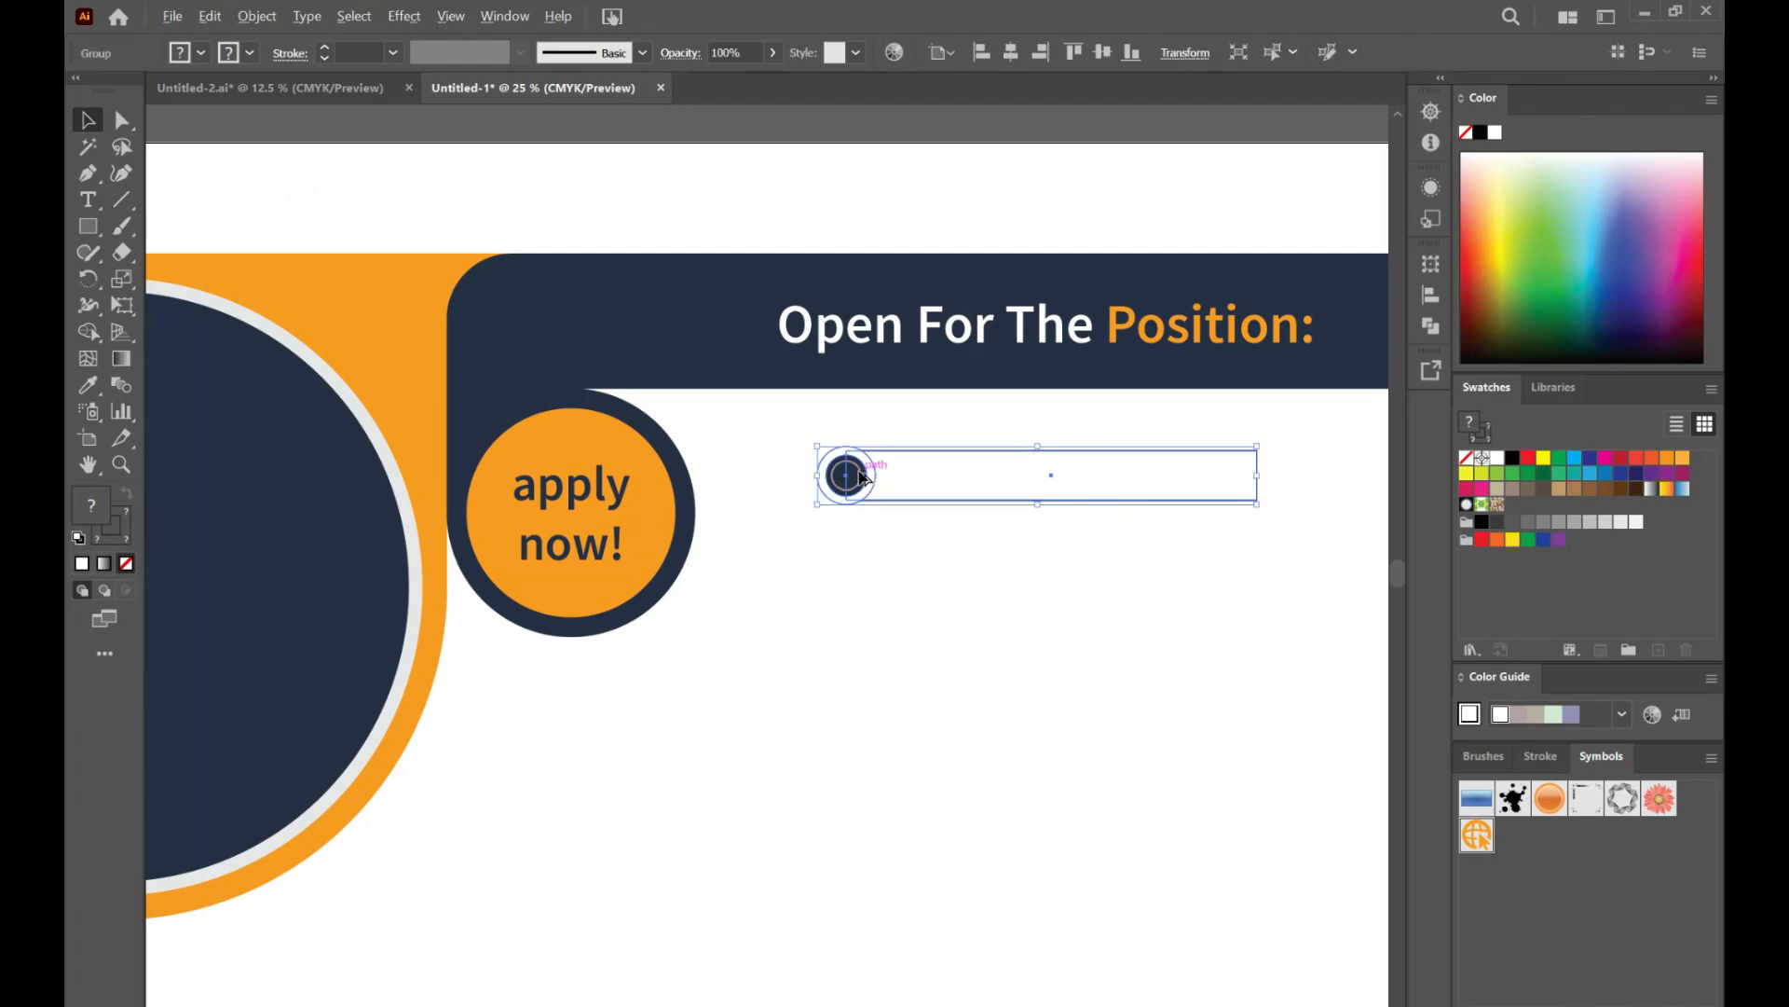
Duplicate the grouped bar downward and even out the spacing to build the list
left_click_drag(858, 478, 851, 711)
left_click_drag(851, 563, 857, 564)
left_click(959, 827)
scroll(965, 809, "down", 2)
scroll(964, 785, "up", 1)
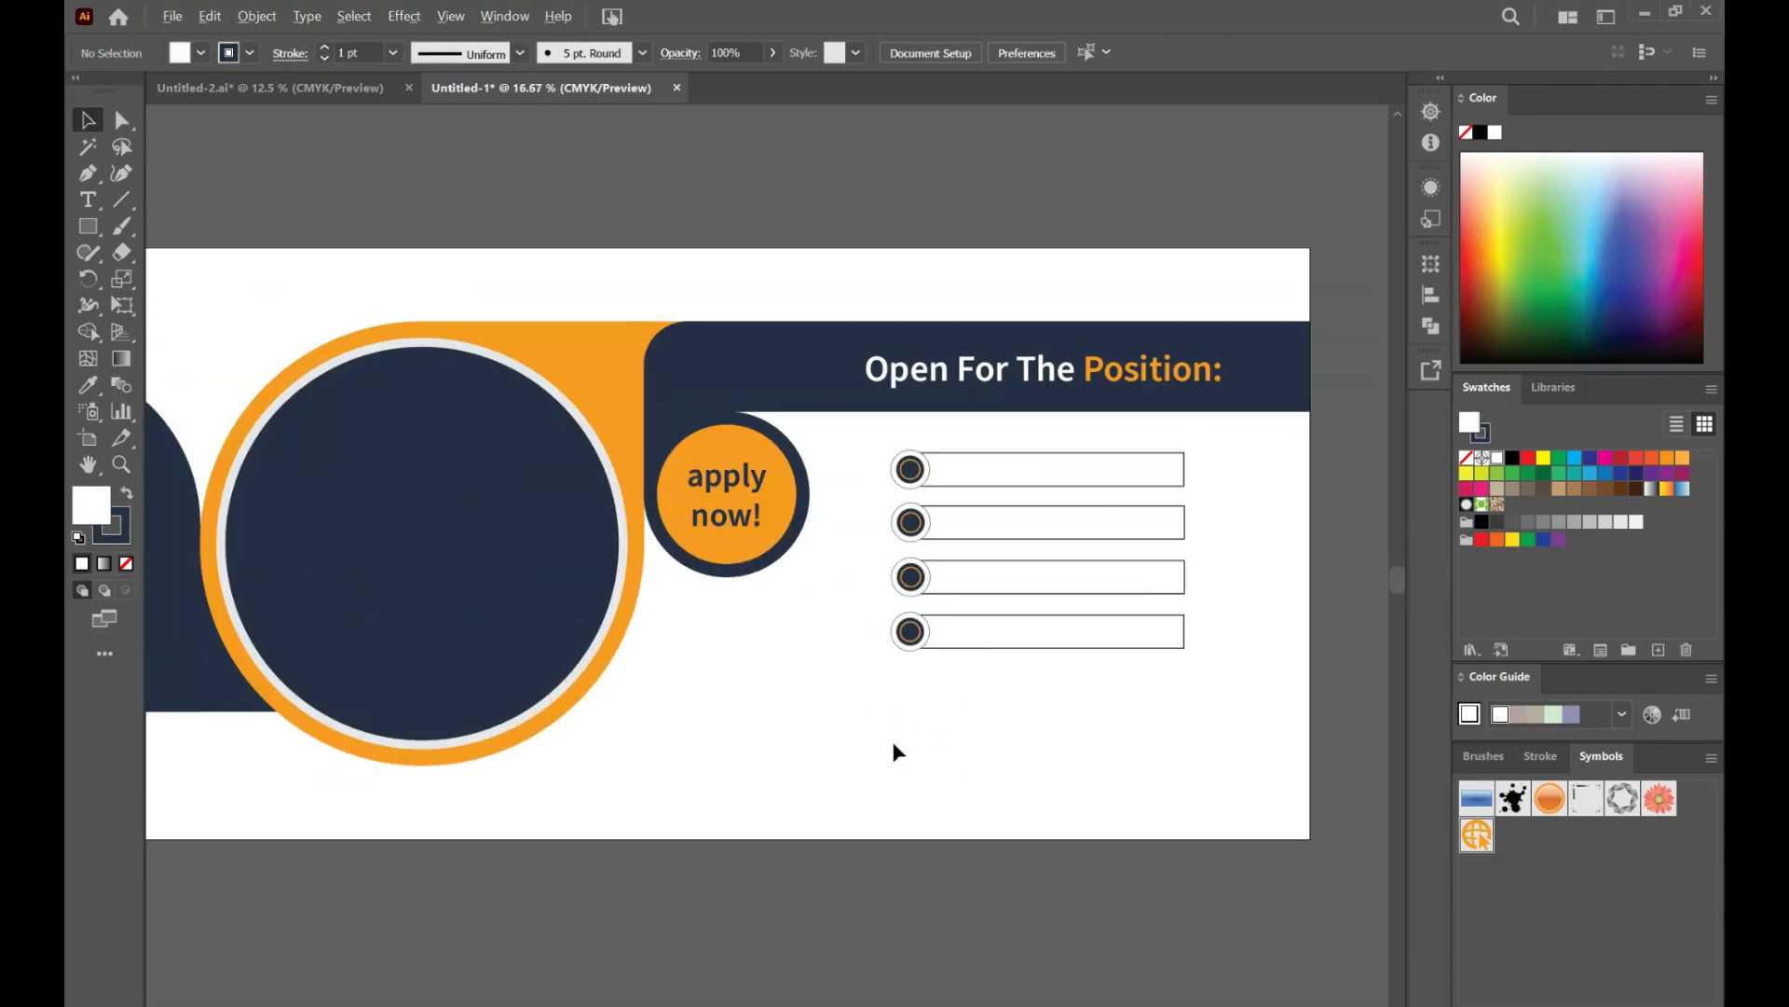
scroll(1323, 587, "up", 2)
scroll(1296, 554, "up", 1)
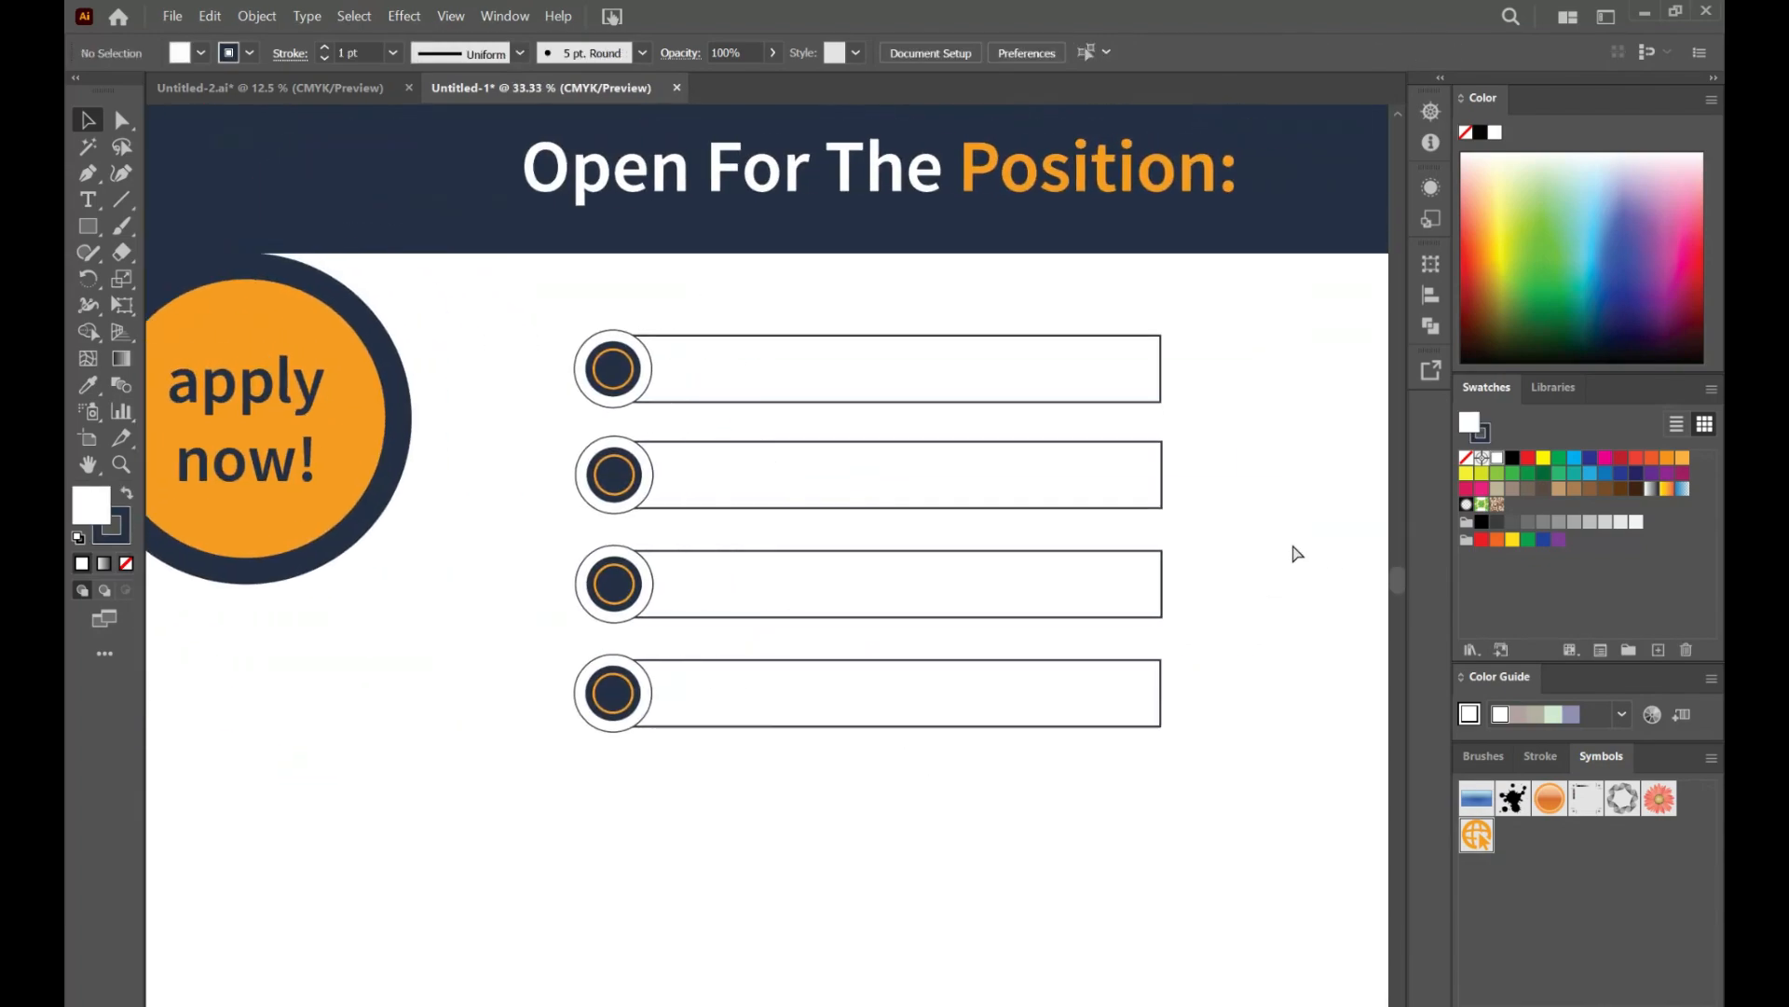
Select all four bars and ungroup them
left_click(1156, 508)
left_click_drag(1093, 294, 1125, 621)
right_click(1123, 619)
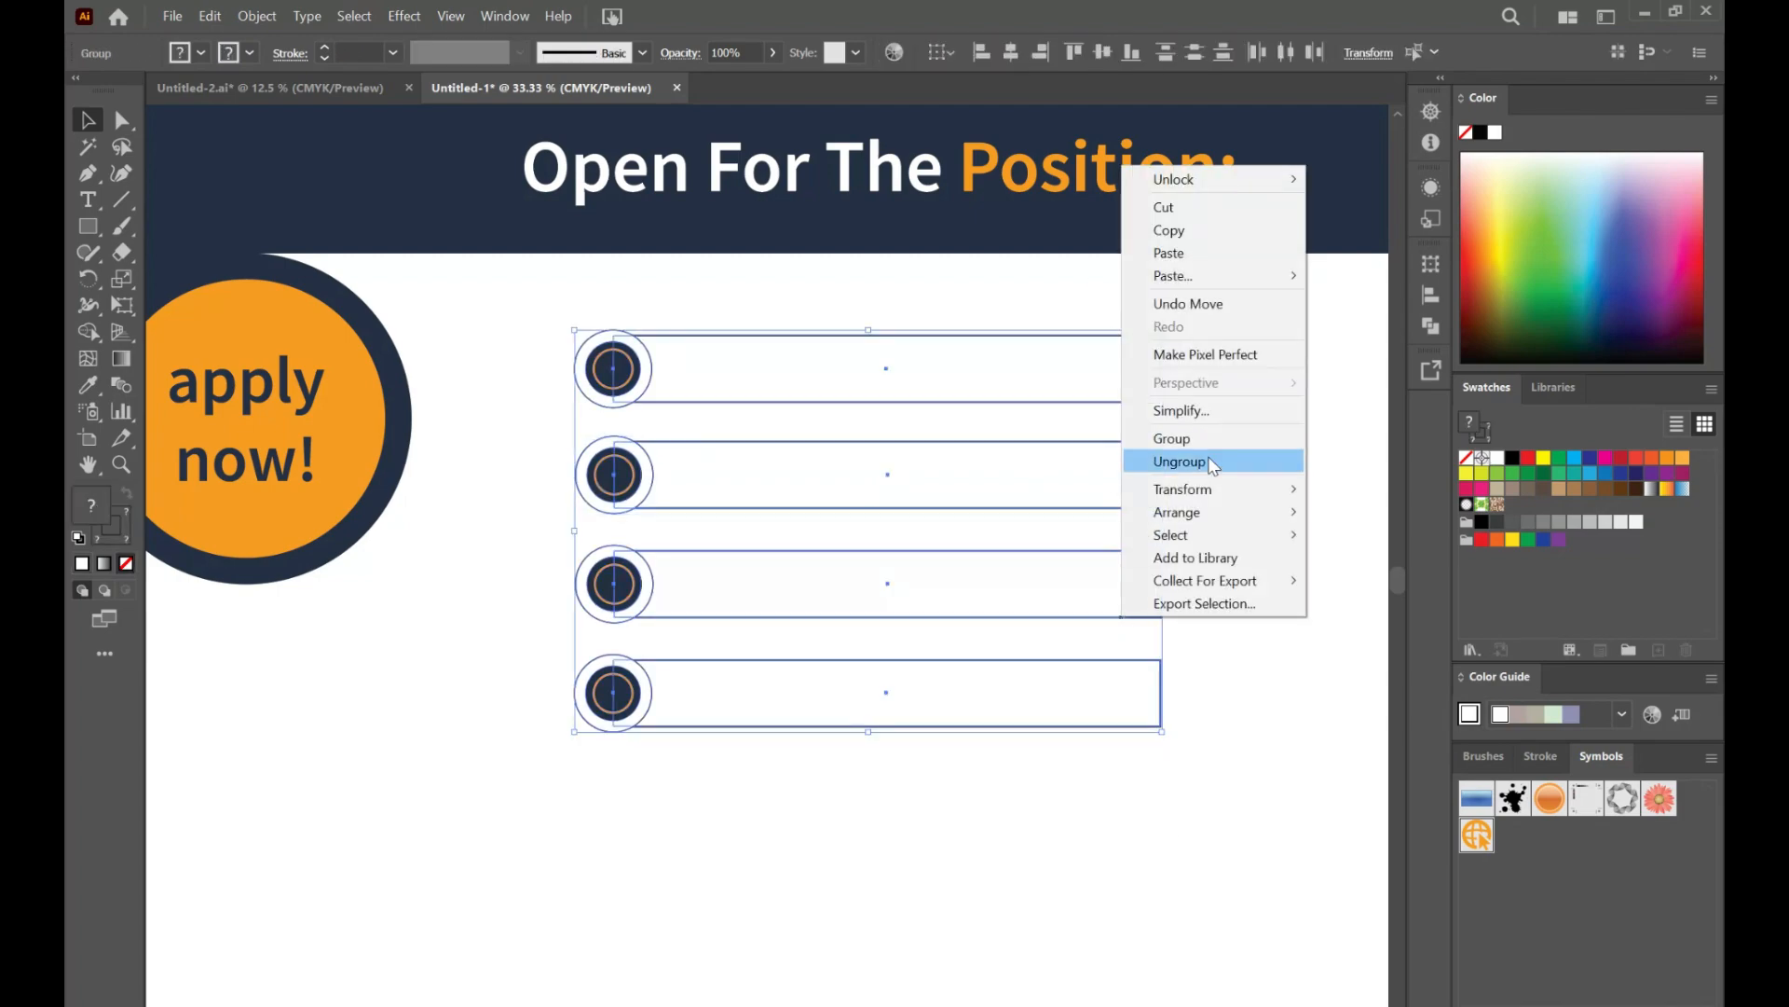
left_click(1212, 463)
left_click(1165, 410)
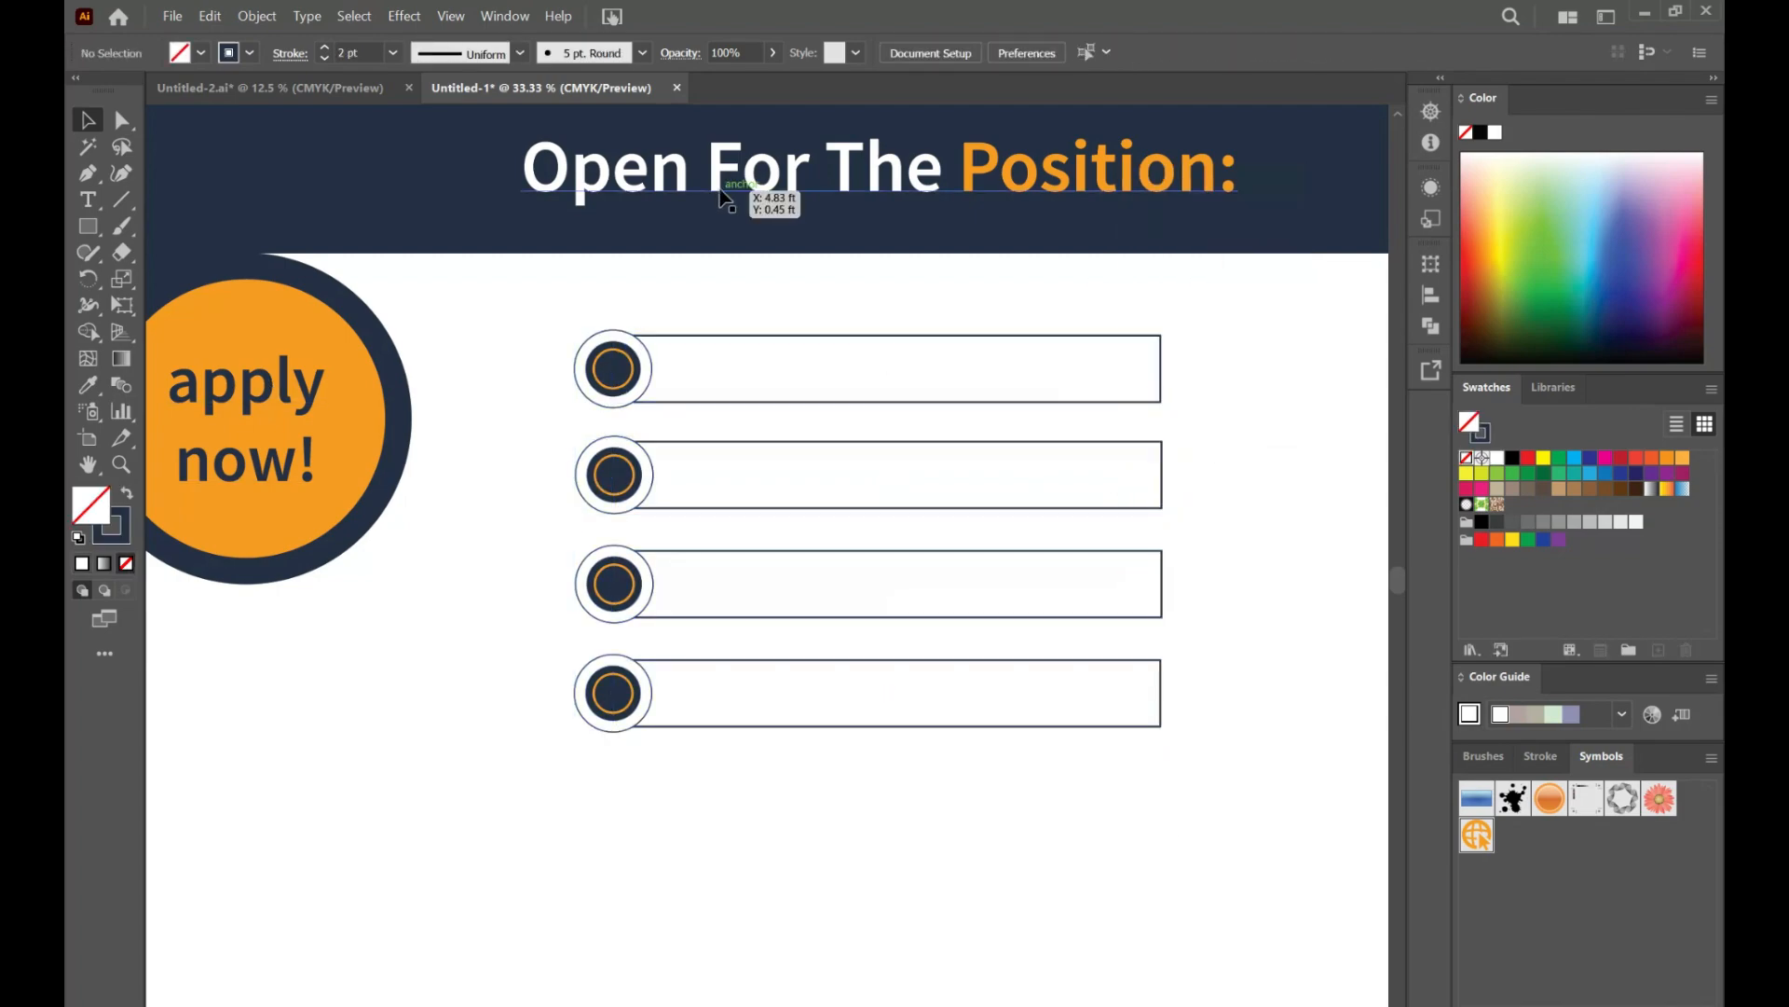
Copy the heading onto the first bar, colour it navy and retype it as 'Finance Accountant'
left_click_drag(726, 197, 807, 374, "alt")
key("i")
left_click(431, 168)
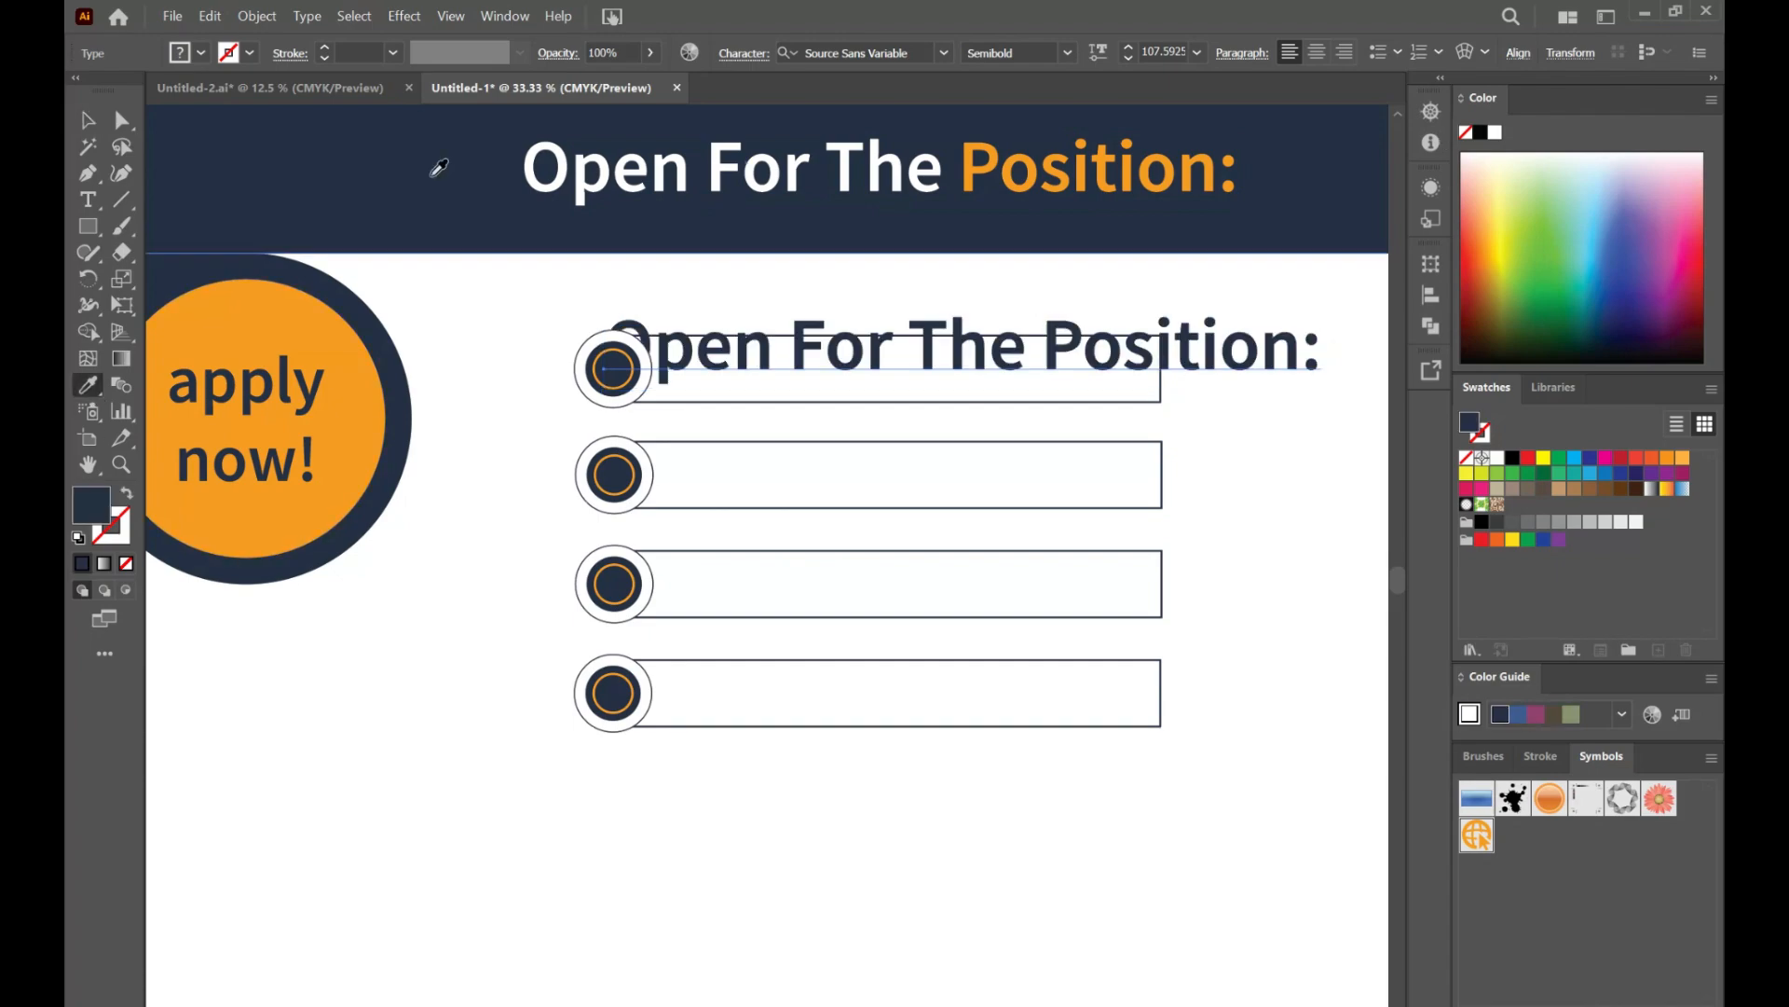
key("v")
key("Return")
key("BackSpace")
type("Finanv")
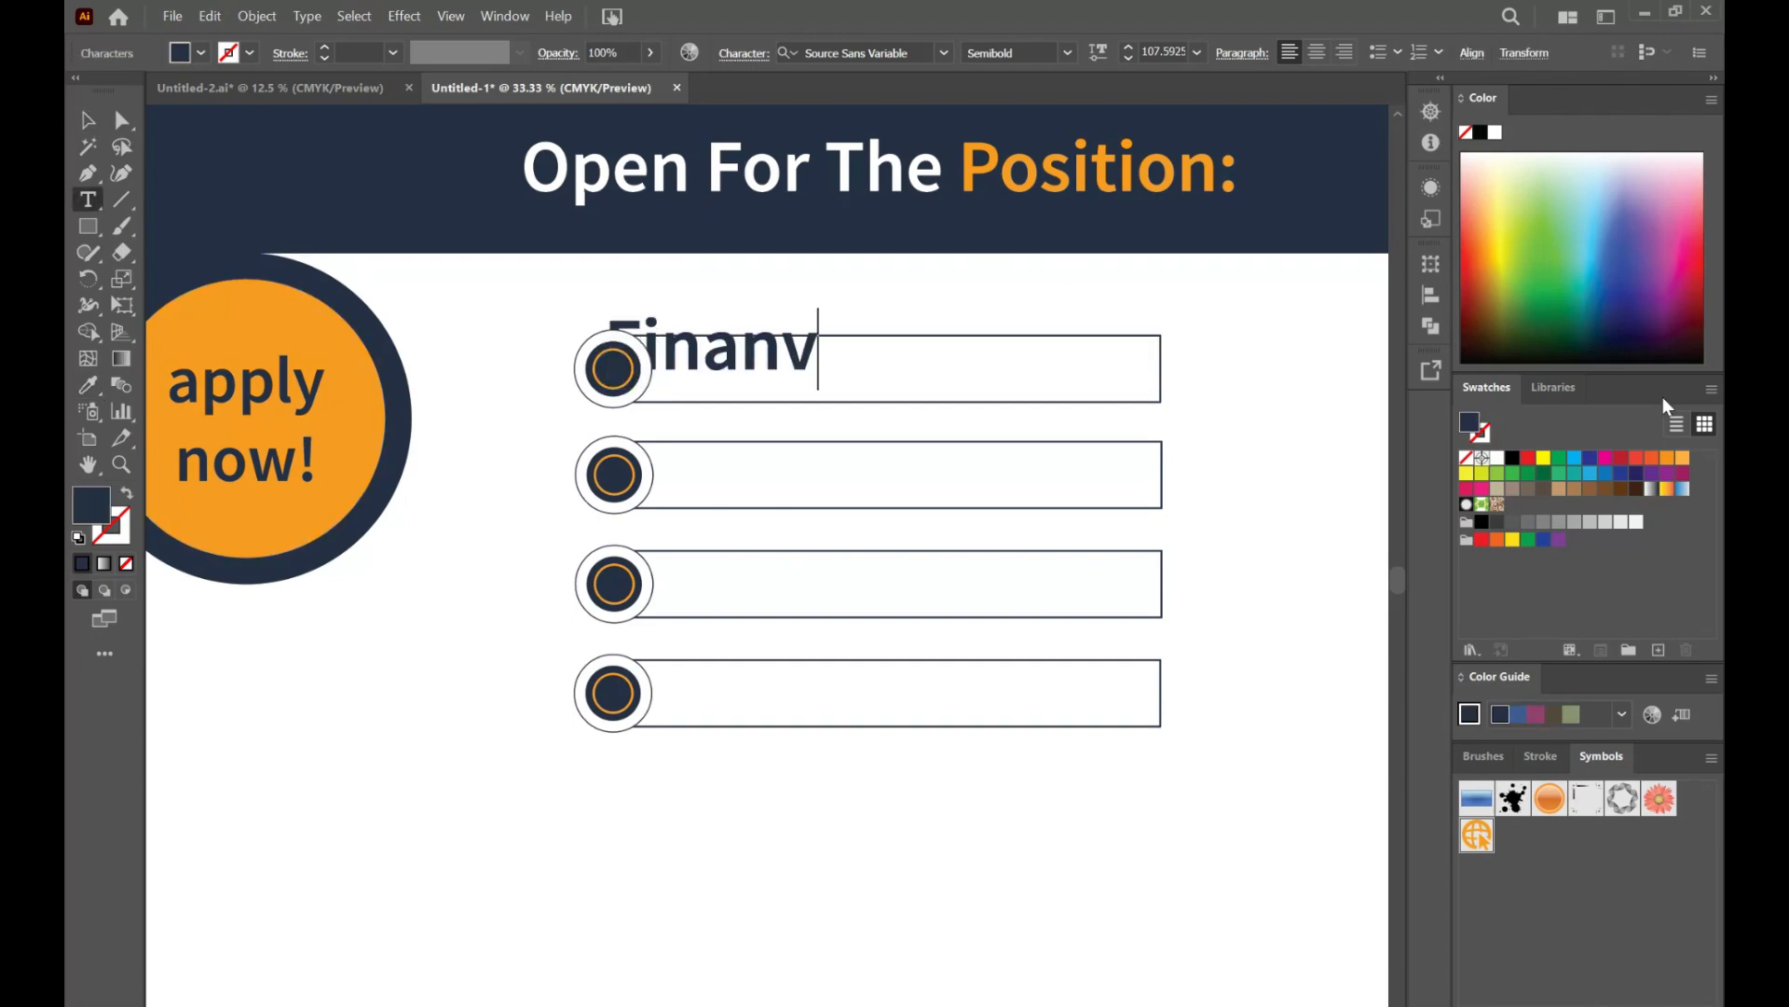
type("e Accountant")
key("Escape")
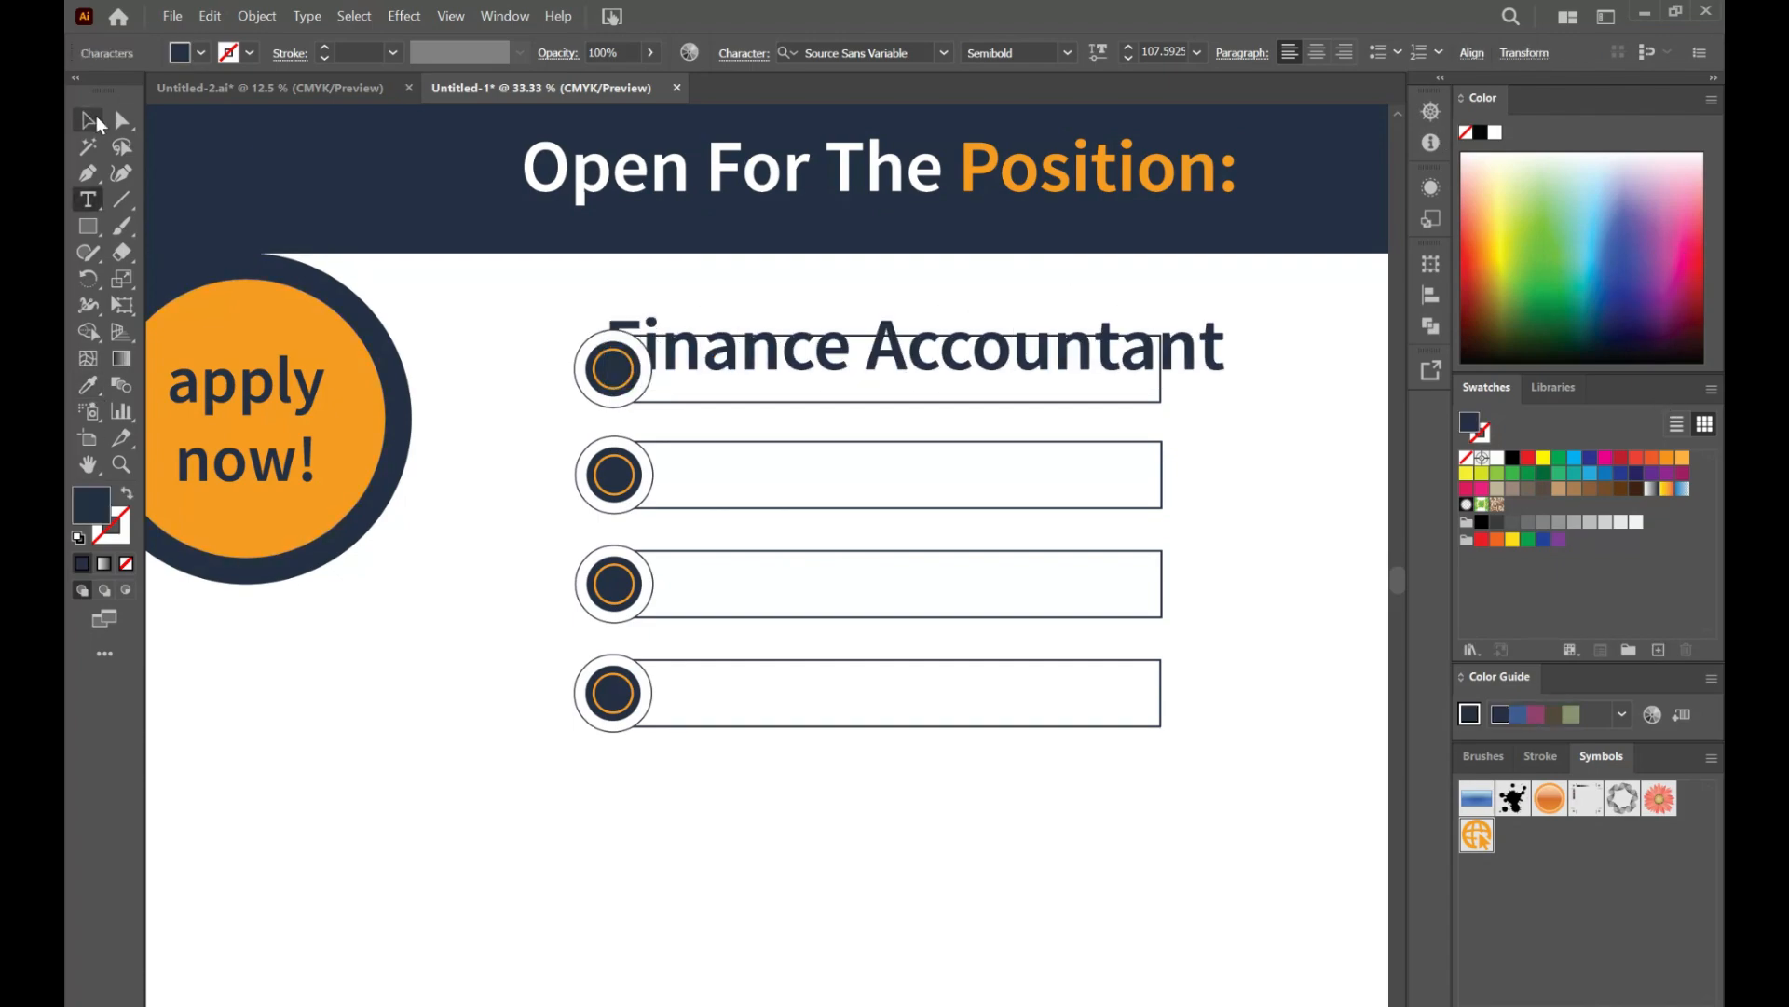
Set the Finance Accountant label to Regular, scale it into the bar, and shorten the first bar
left_click(1067, 53)
left_click(1054, 136)
left_click_drag(1215, 308, 980, 346)
left_click_drag(789, 362, 870, 373)
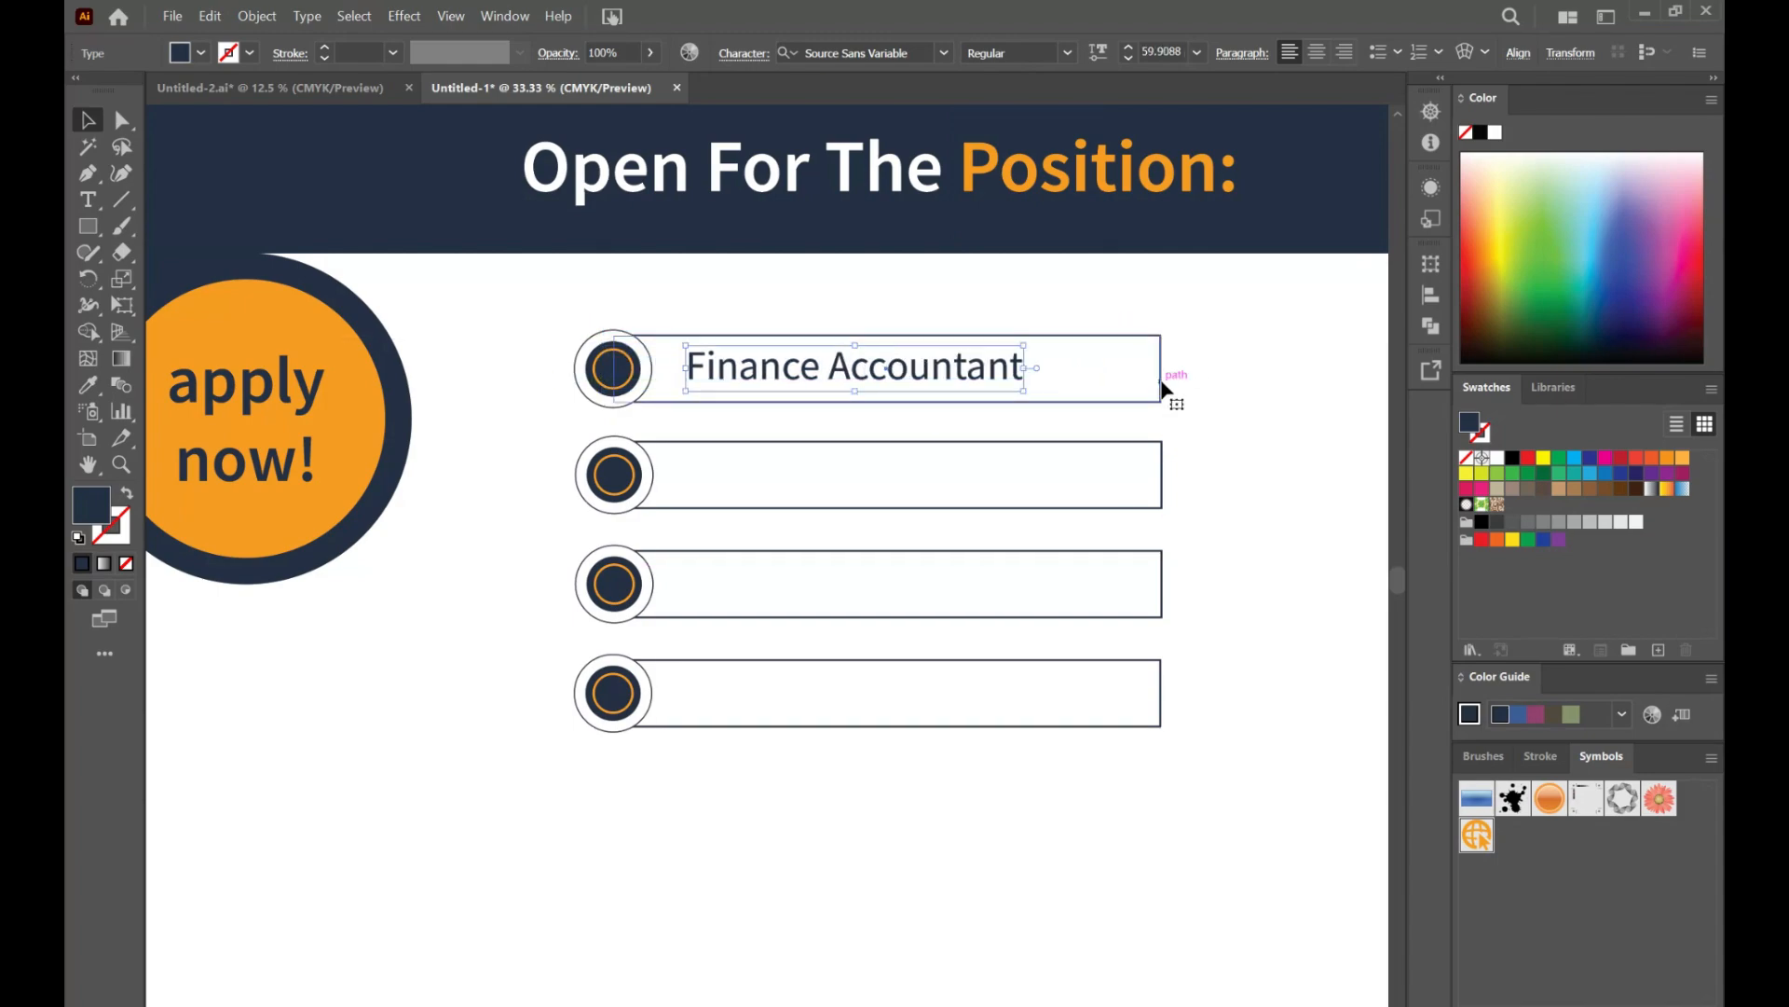
left_click(1162, 370)
left_click_drag(1164, 370, 1072, 370)
left_click(1179, 373)
Copy the label into the second bar as 'Graphic Designer' and shorten that bar to fit
scroll(929, 355, "down", 1)
left_click_drag(928, 355, 929, 477)
triple_click(929, 476)
type("gr")
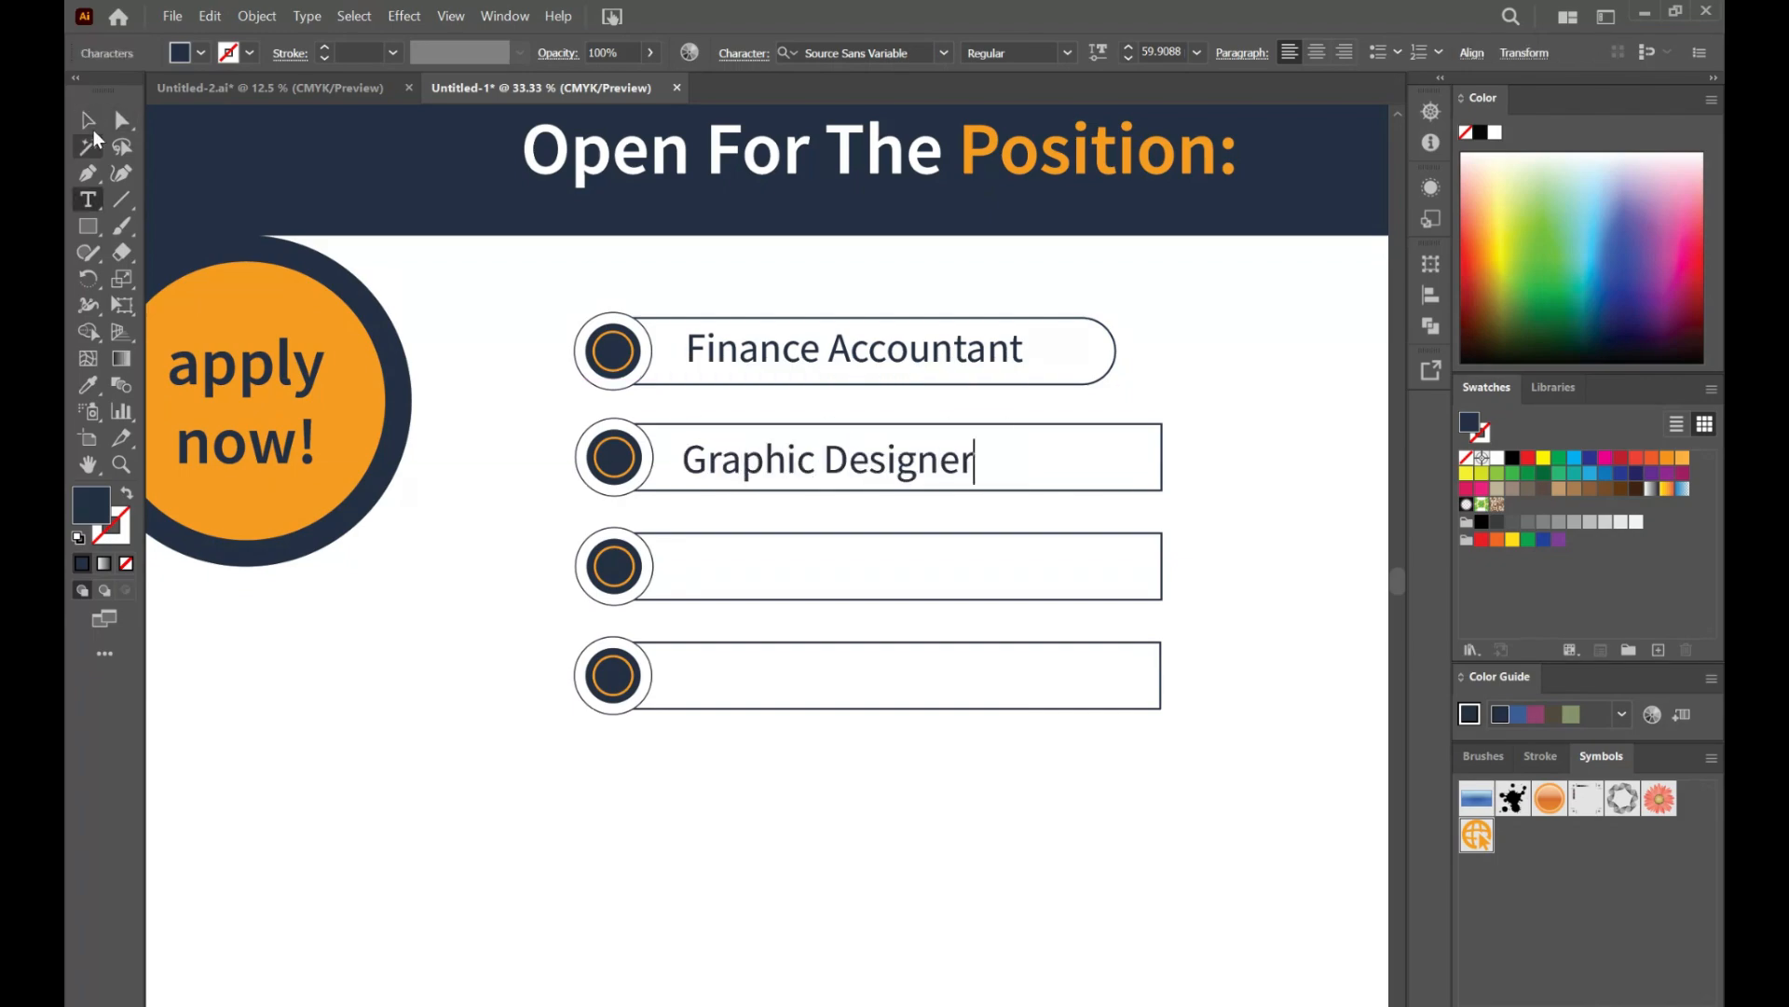
left_click(87, 120)
left_click(1162, 501)
left_click_drag(1162, 455, 1072, 479)
left_click(1142, 459)
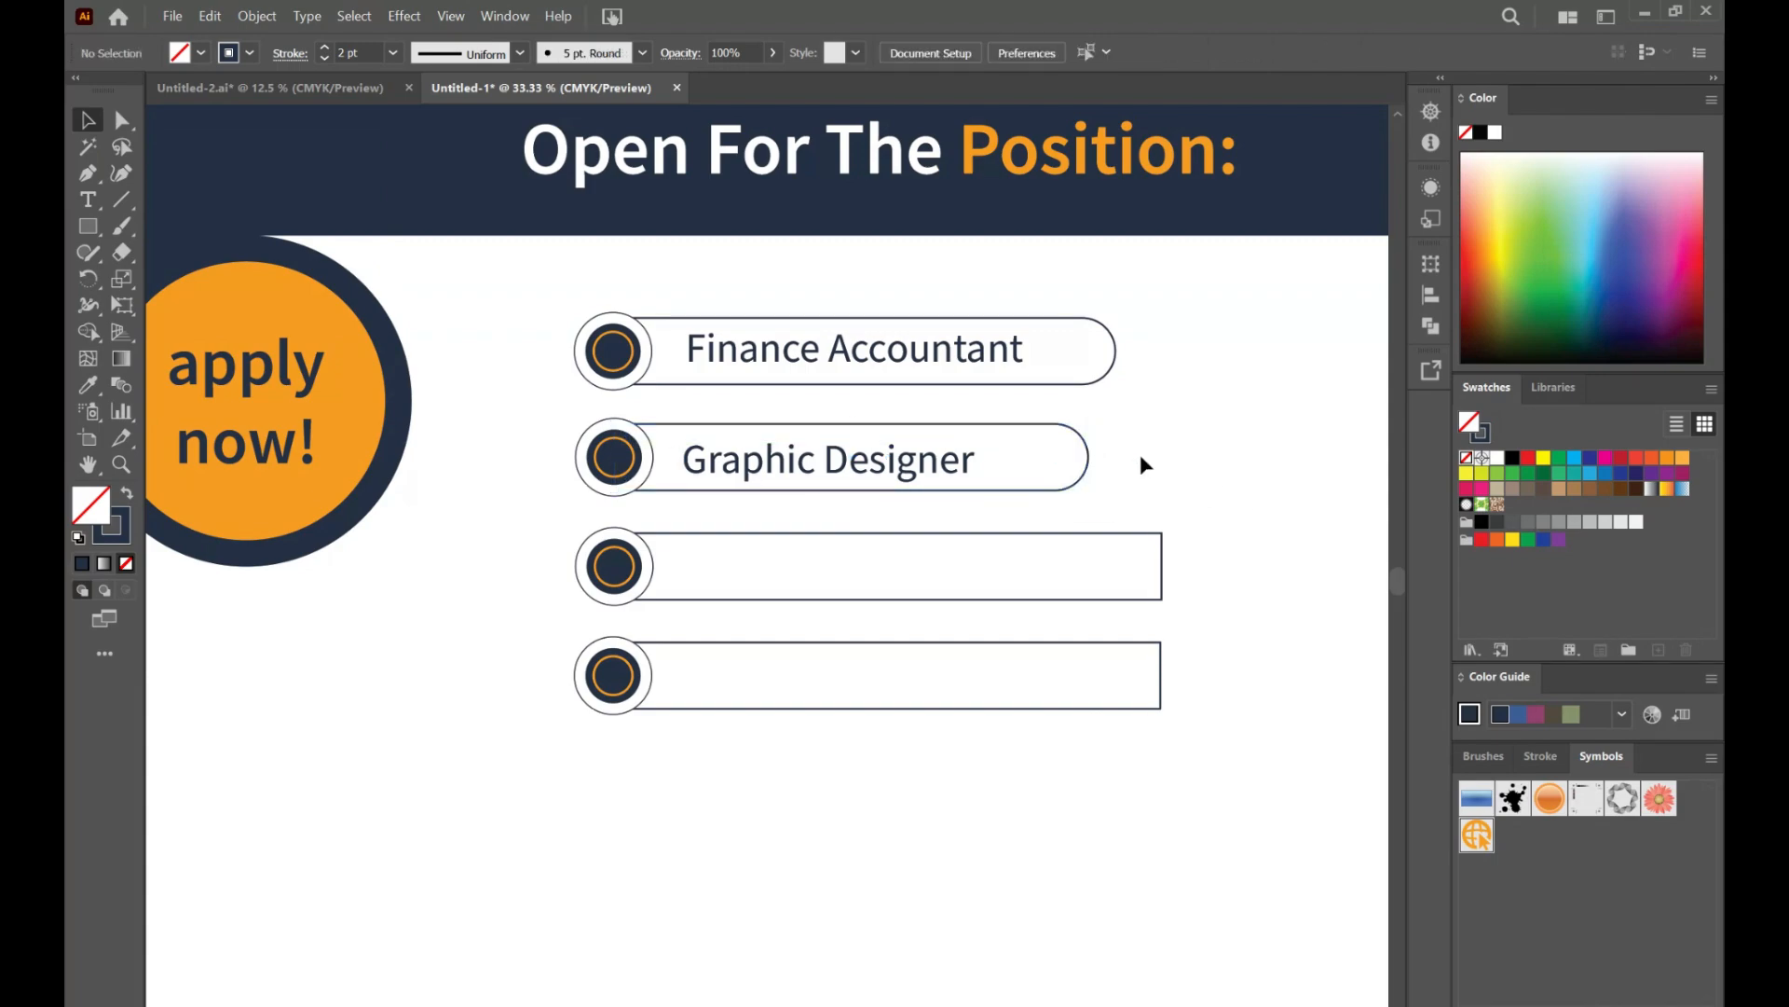
Copy the label into the third bar as 'Web Developer' and shorten that bar to fit
scroll(1046, 511, "down", 1)
left_click(804, 457)
left_click_drag(803, 457, 803, 539)
triple_click(805, 557)
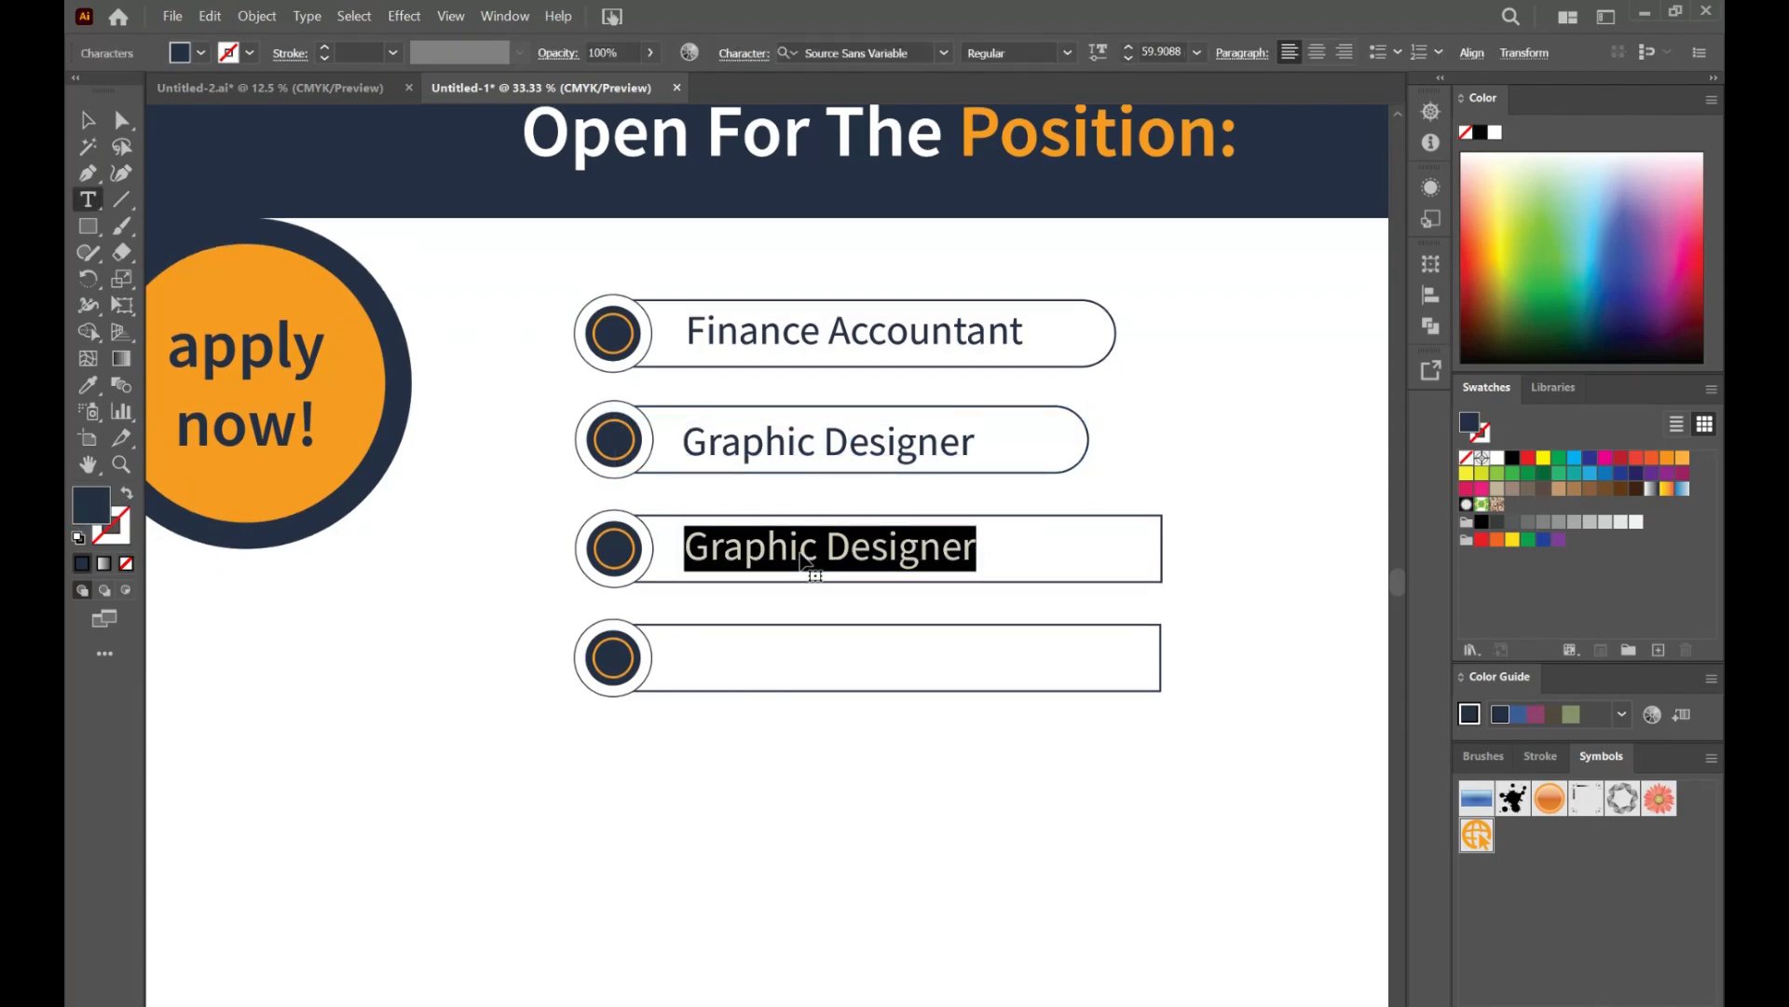
type("Web Developer")
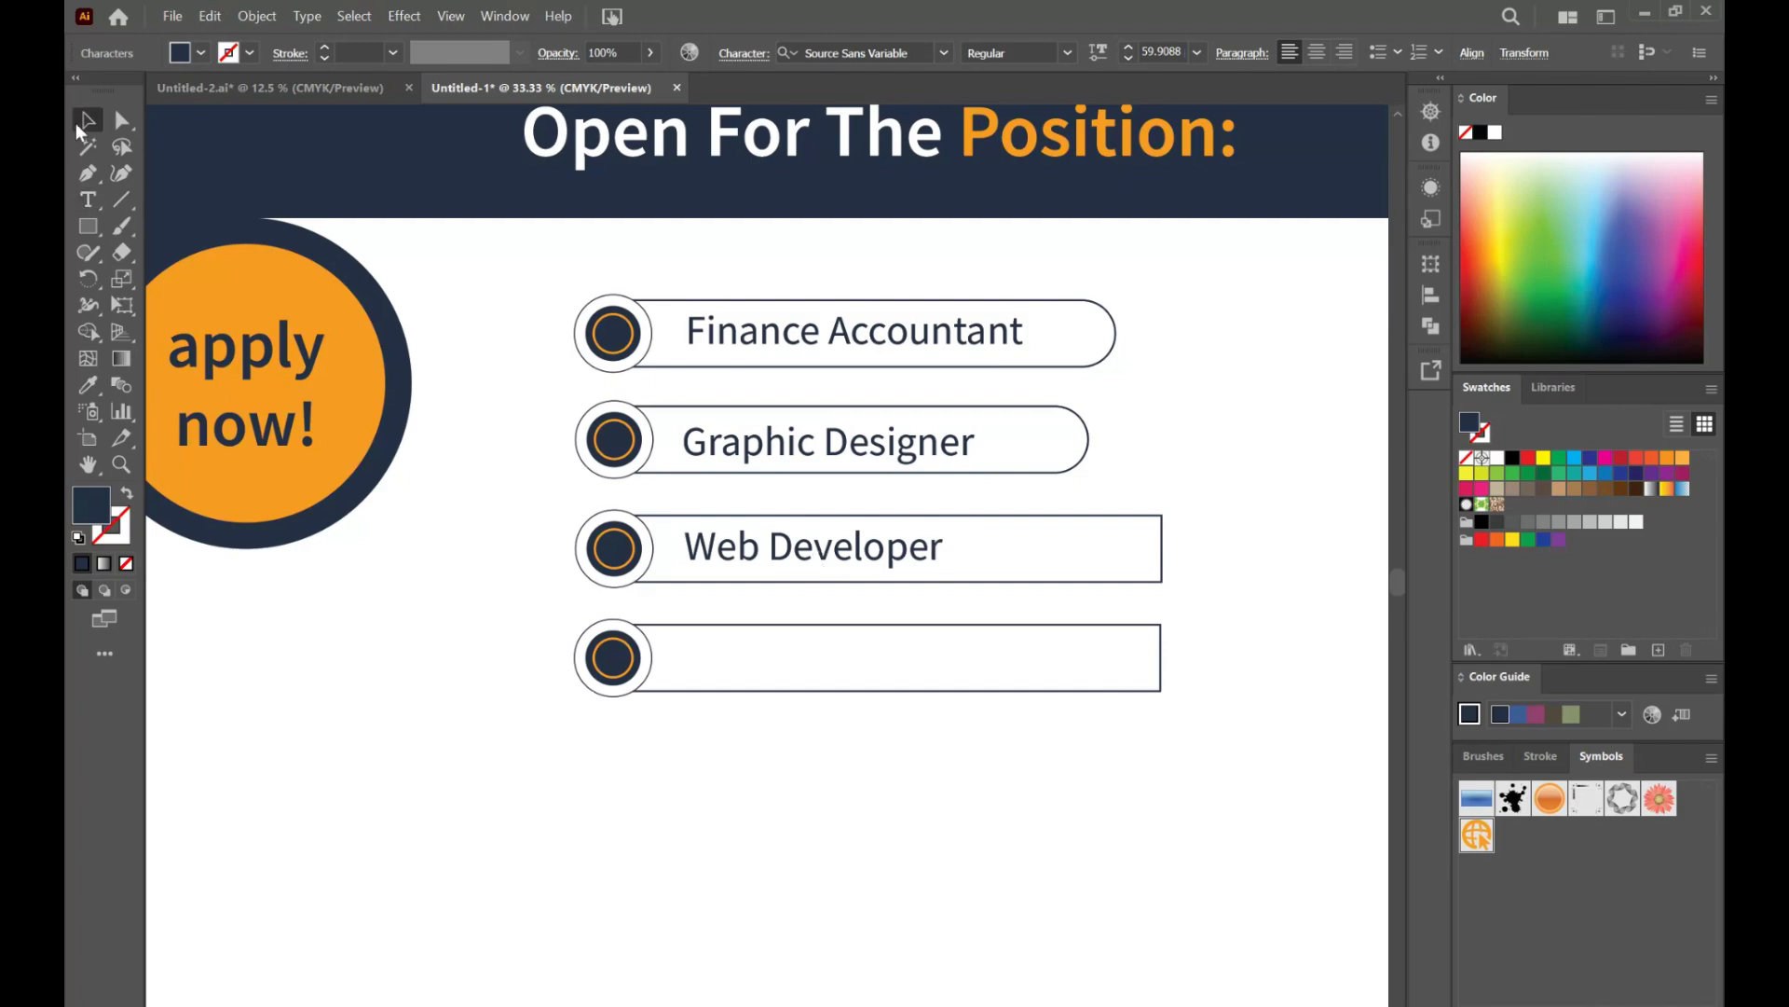
left_click(82, 124)
left_click(1167, 566)
left_click(1162, 548)
left_click_drag(1162, 548, 1047, 549)
left_click(894, 591)
Copy the label into the fourth bar as 'Video Editor' and shorten that bar to fit
left_click(828, 550)
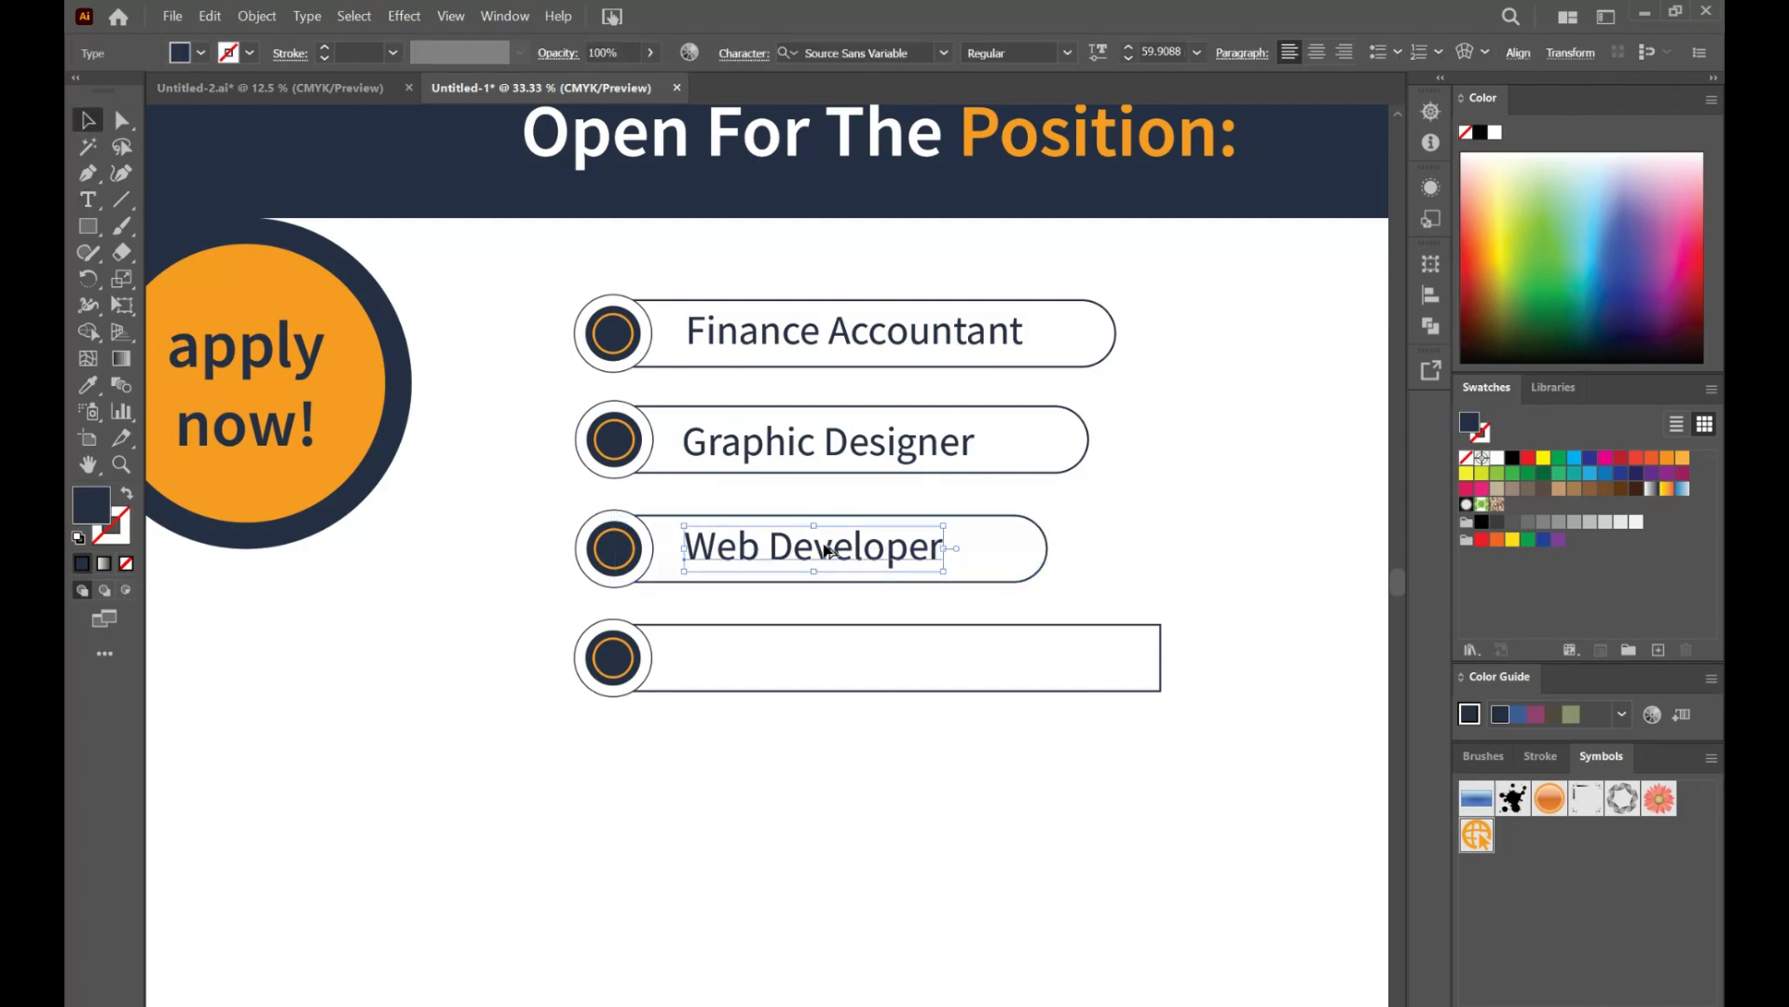
left_click_drag(827, 550, 835, 665)
double_click(834, 665)
key("ctrl+a")
type("Video")
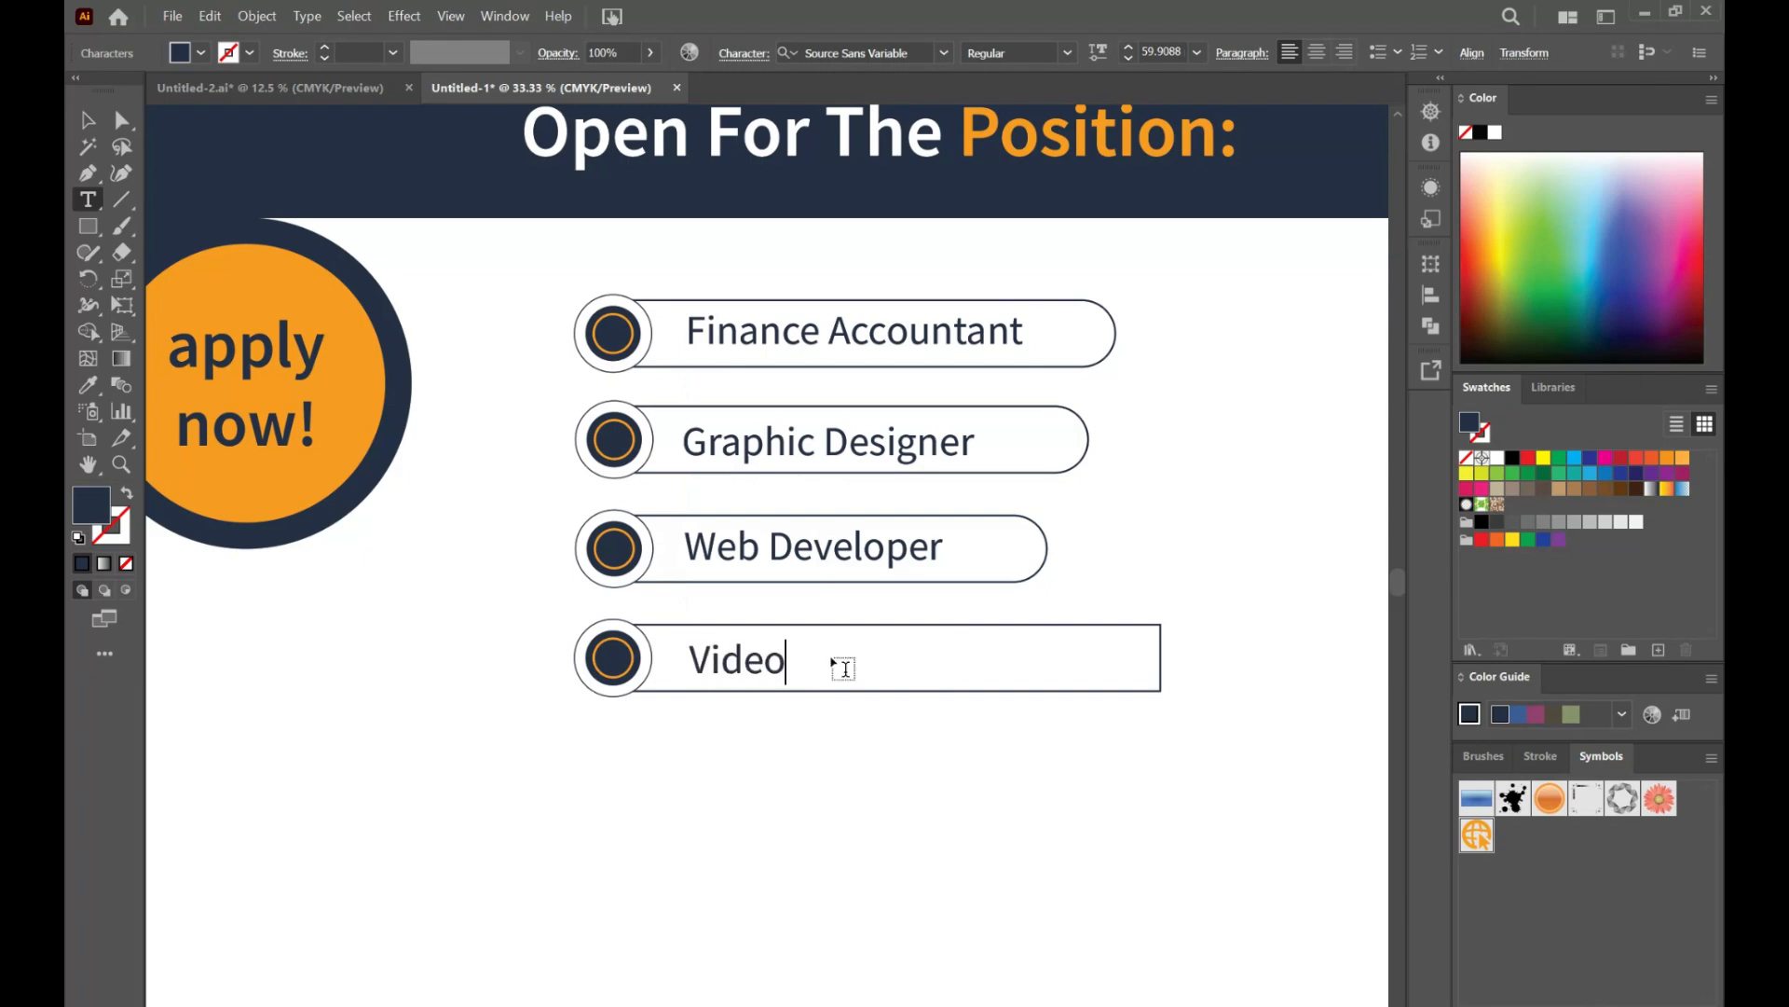
type(" Editor")
left_click(91, 128)
left_click(1031, 692)
left_click_drag(1162, 659, 990, 654)
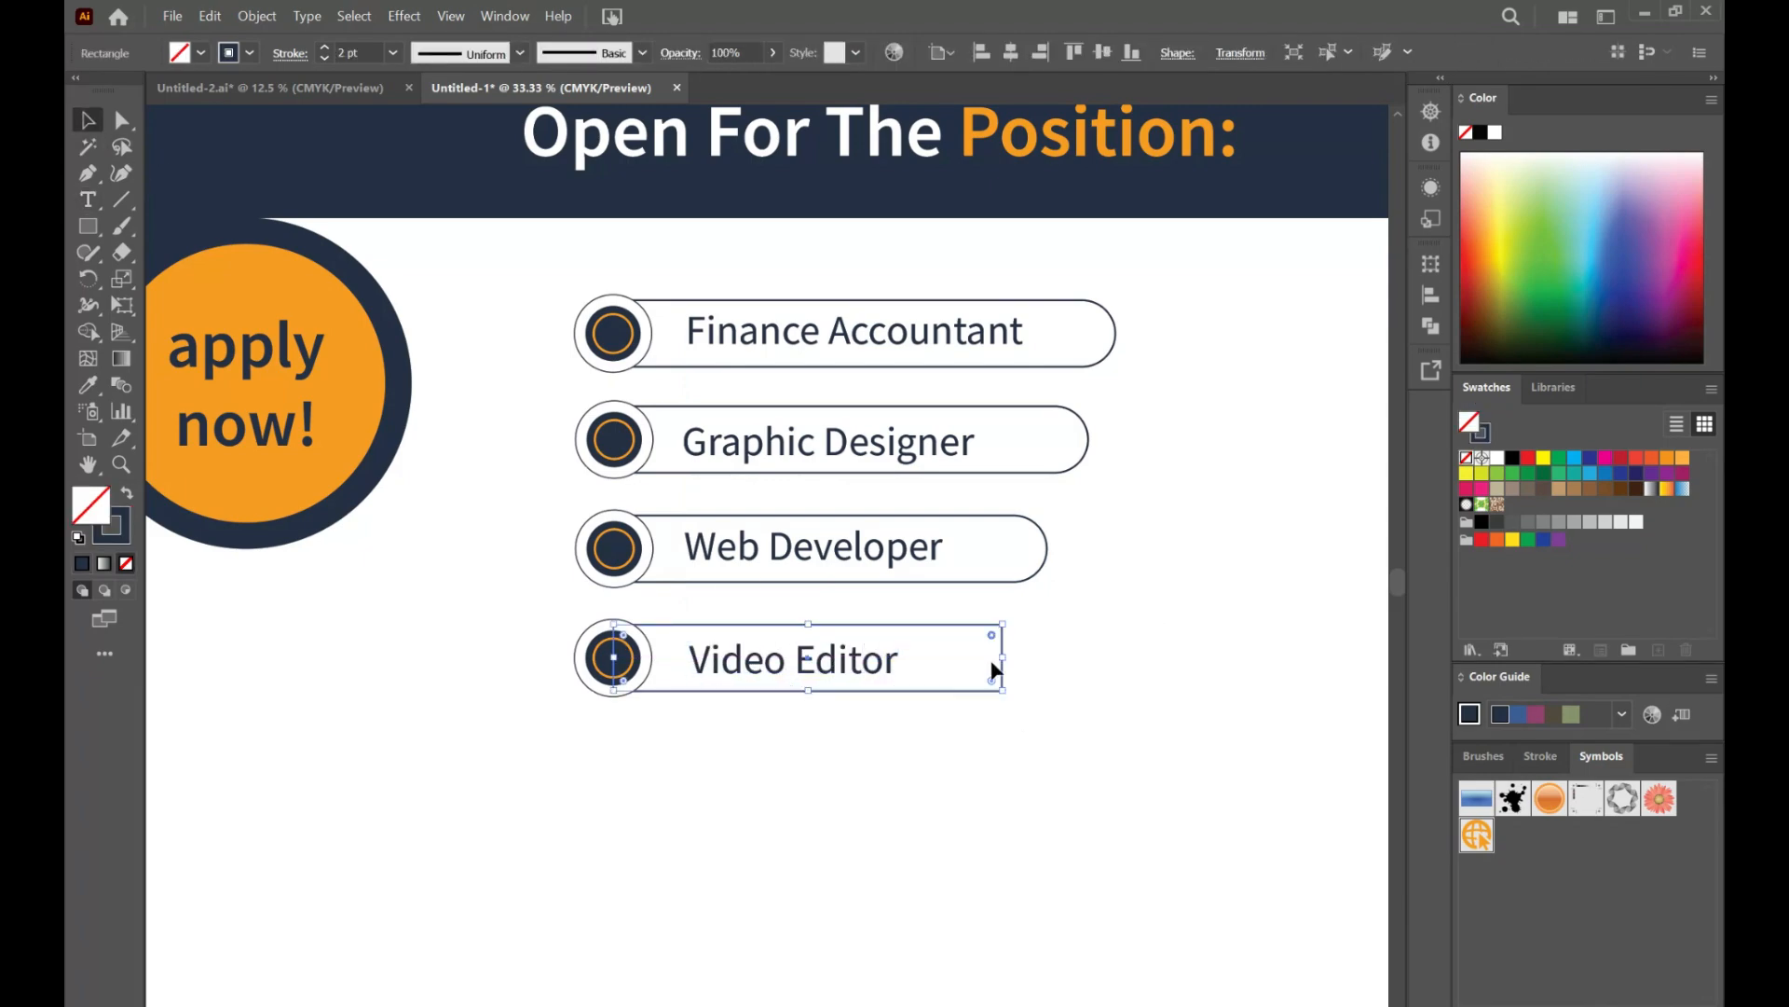
left_click(1113, 646)
scroll(1113, 646, "down", 2)
Copy the orange heading below the job bars, retype it as 'Email Your Resume To:' and resize it
scroll(1113, 646, "down", 1)
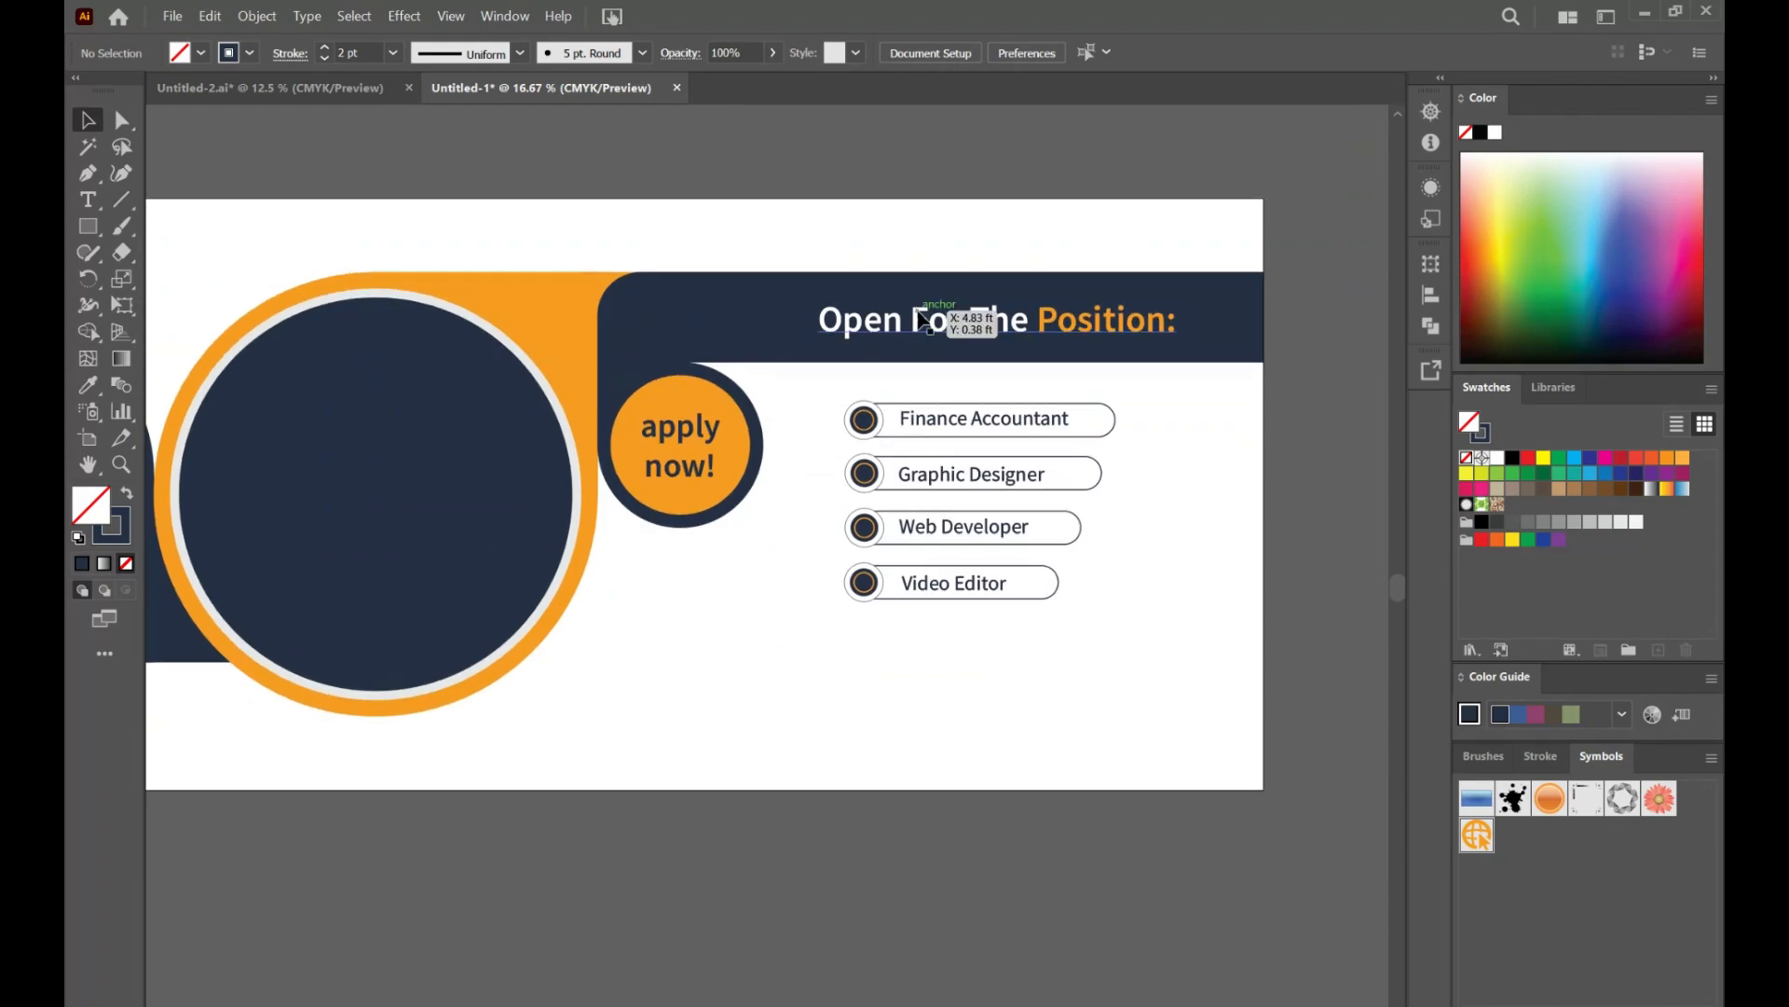
left_click(947, 320)
left_click_drag(969, 319, 952, 694)
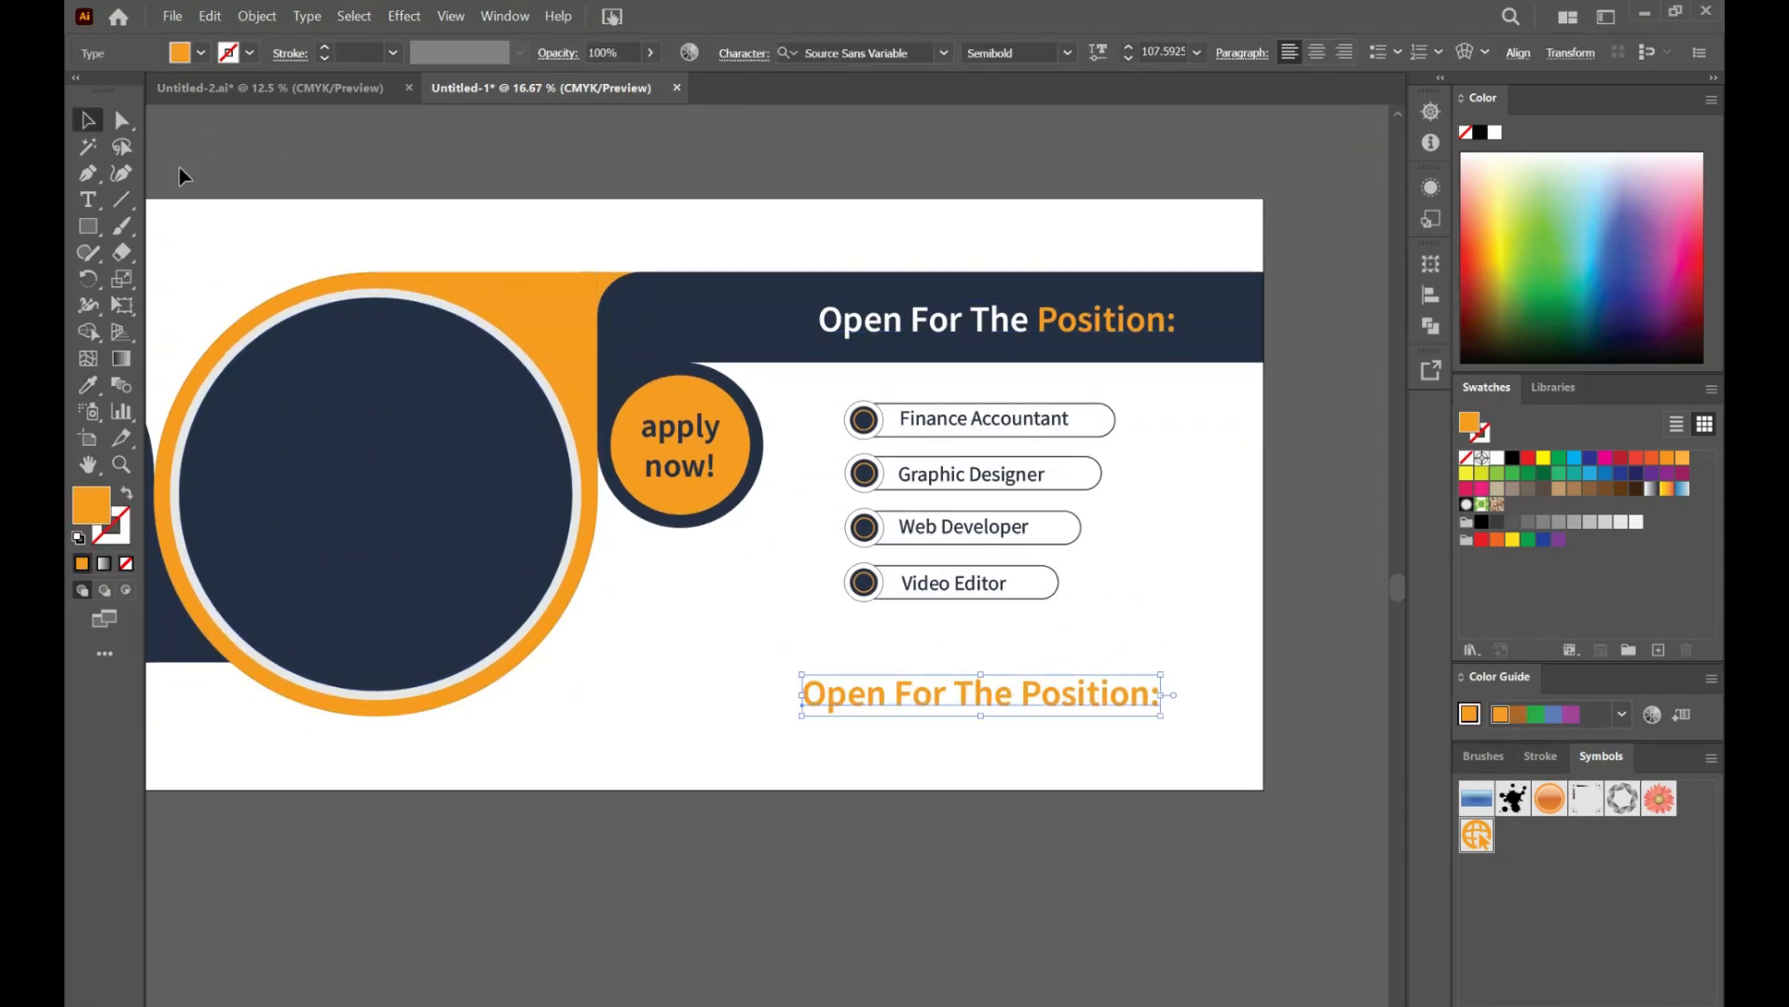
double_click(937, 697)
key("ctrl+a")
type("Em")
type("Your Resum")
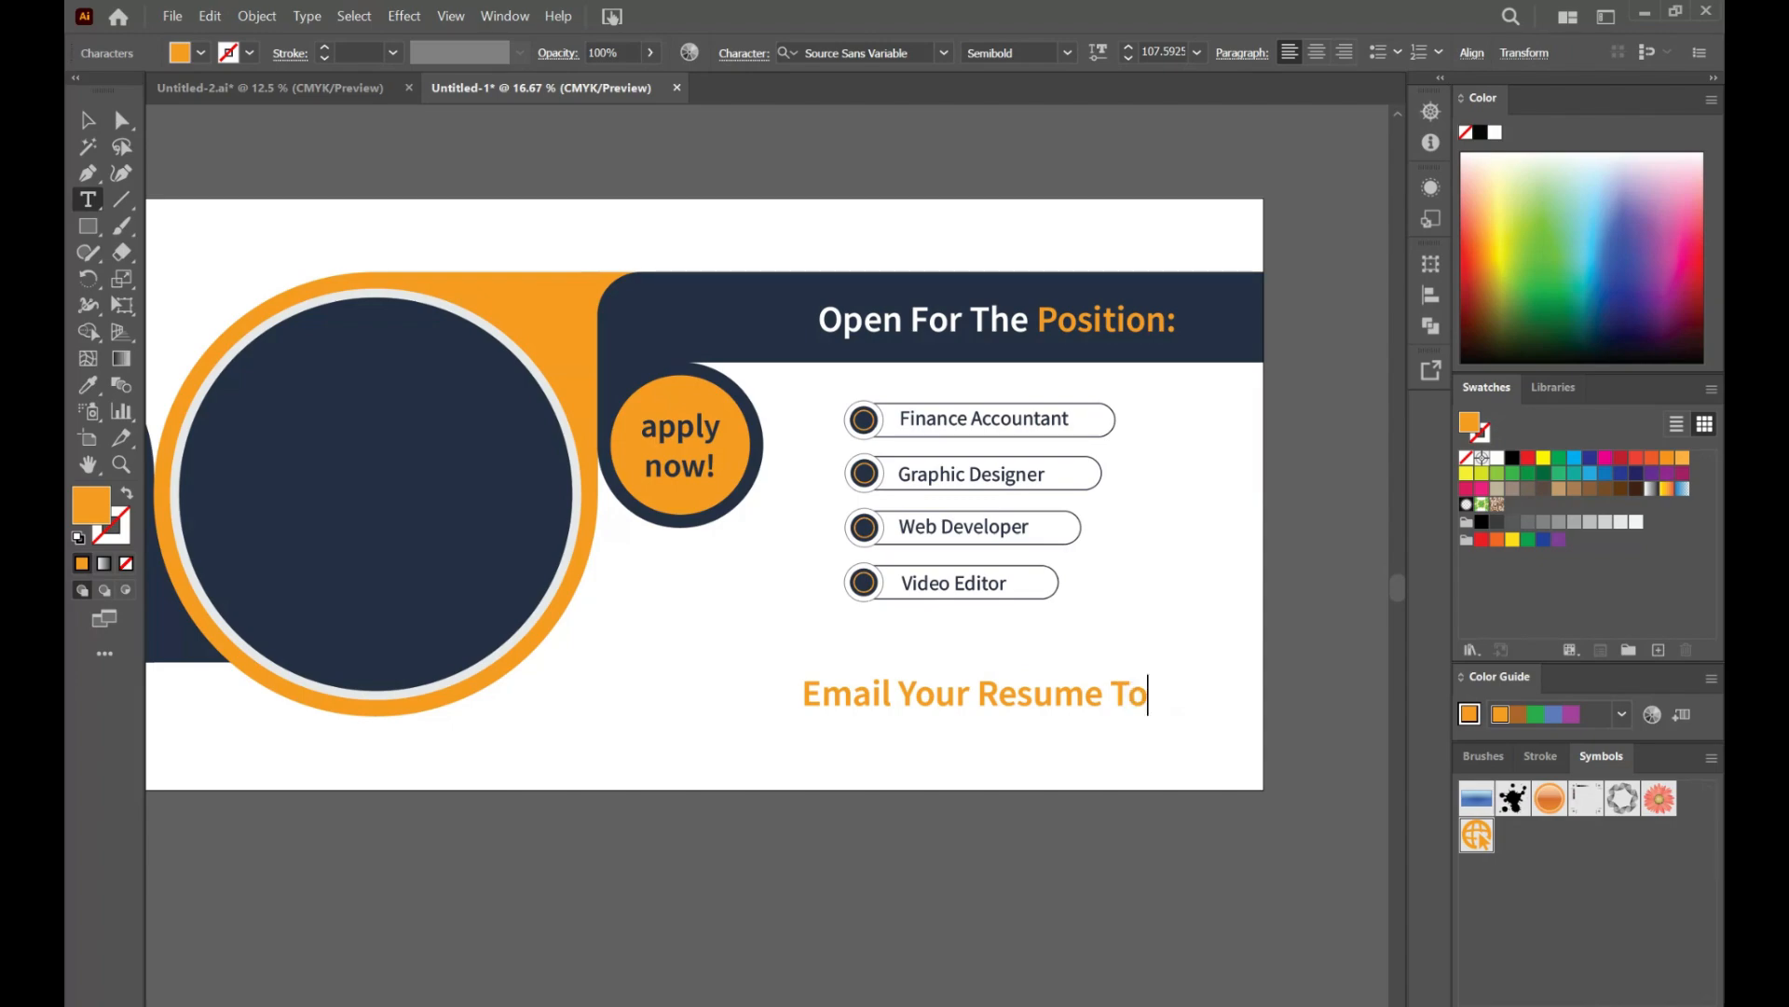
key("Escape")
mouse_move(1158, 719)
left_mouse_down()
mouse_move(1212, 755)
mouse_move(1151, 703)
left_mouse_up()
Add a navy, Regular-weight, smaller e-mail address line beneath the heading
left_click_drag(991, 690, 987, 723)
triple_click(987, 723)
type("your")
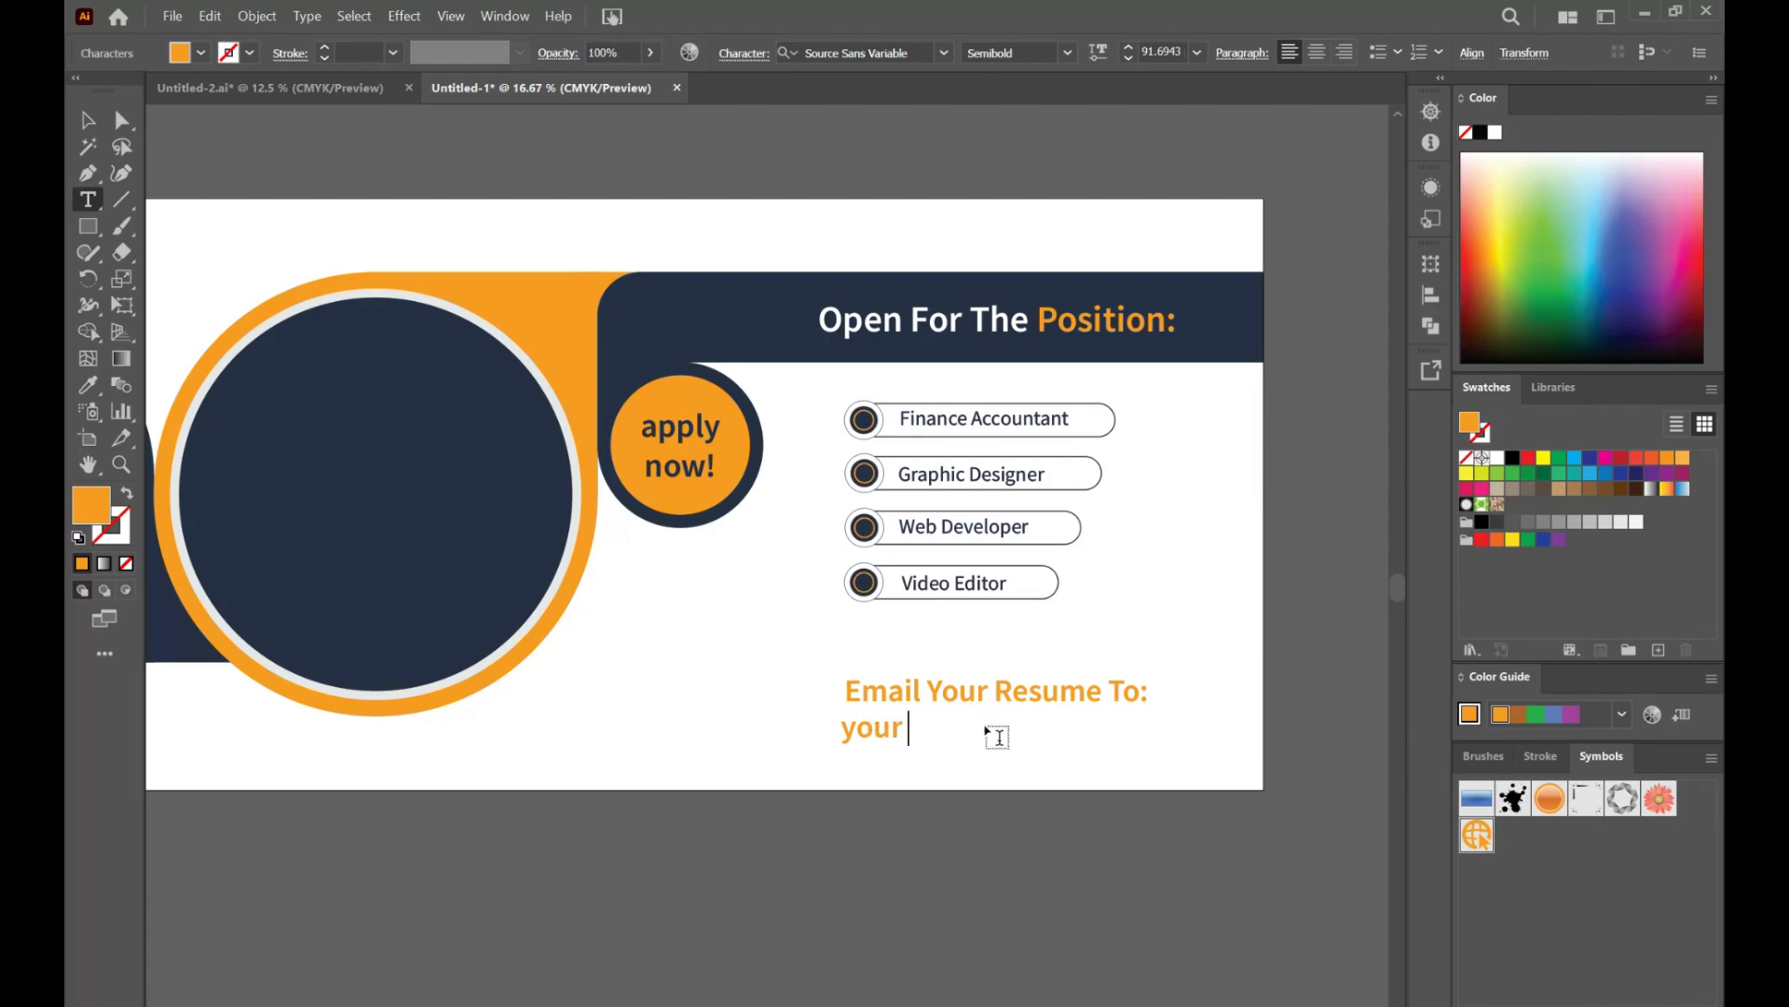
type("comap")
type("ny123@gmail")
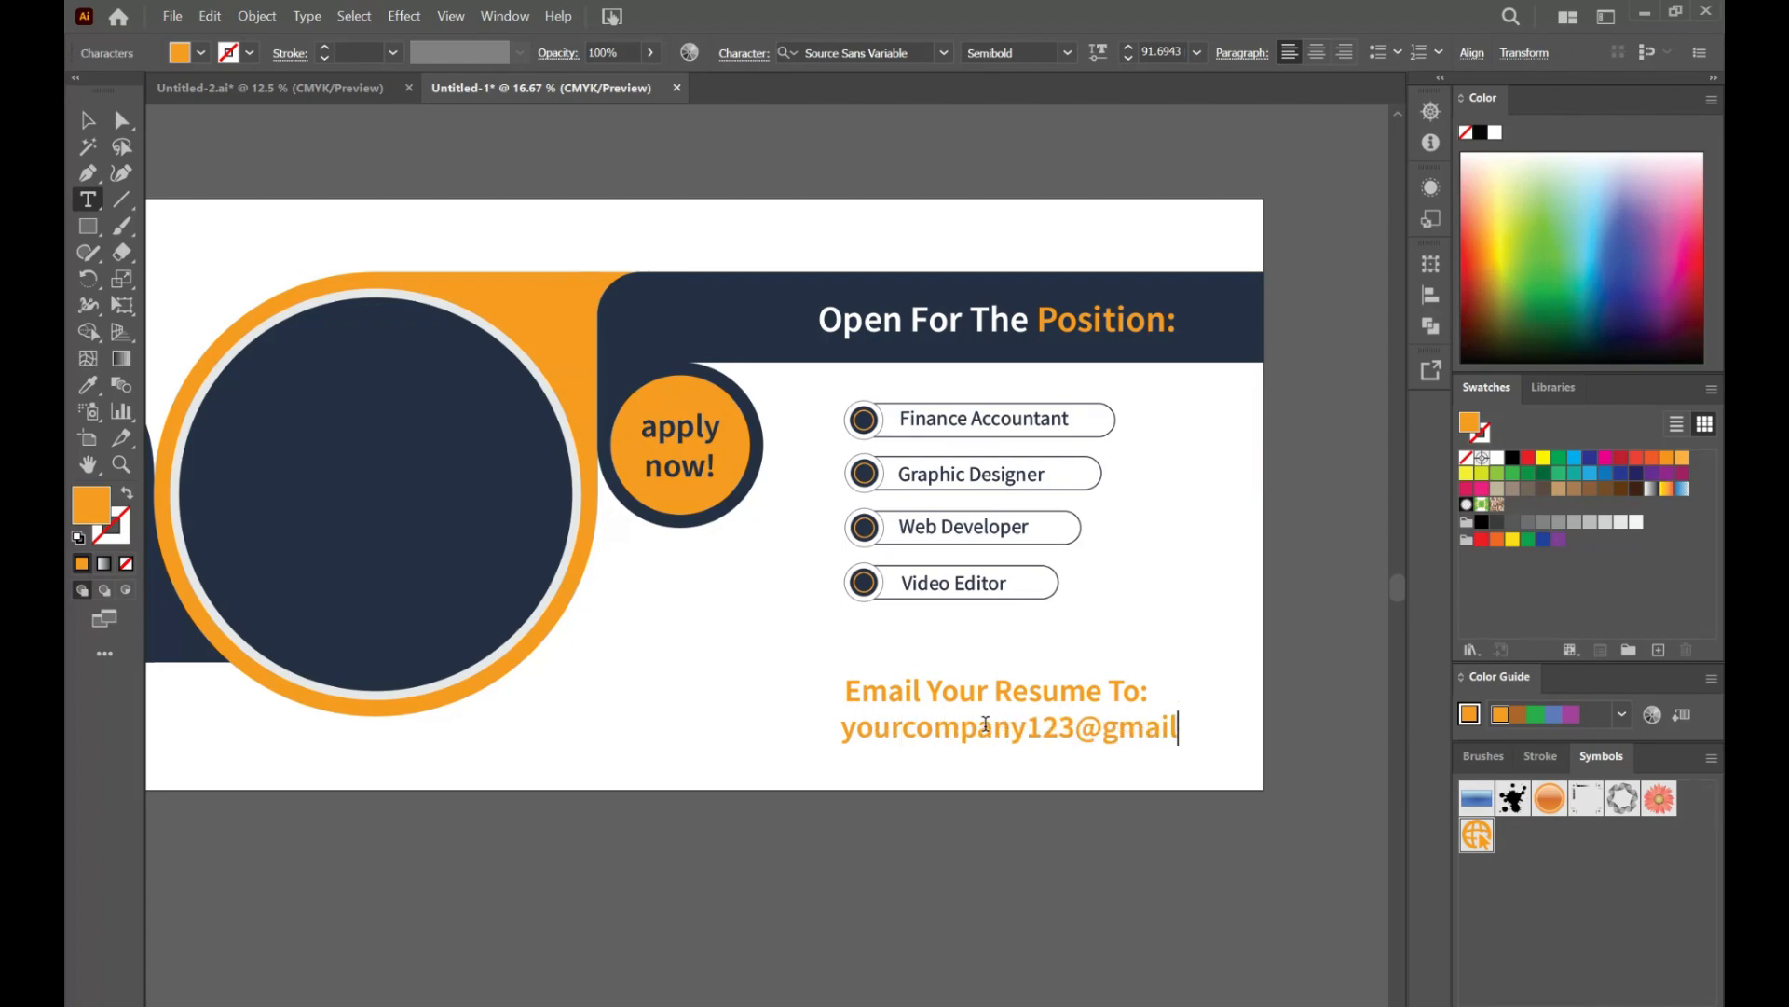
type("i")
left_click(444, 404)
key("Escape")
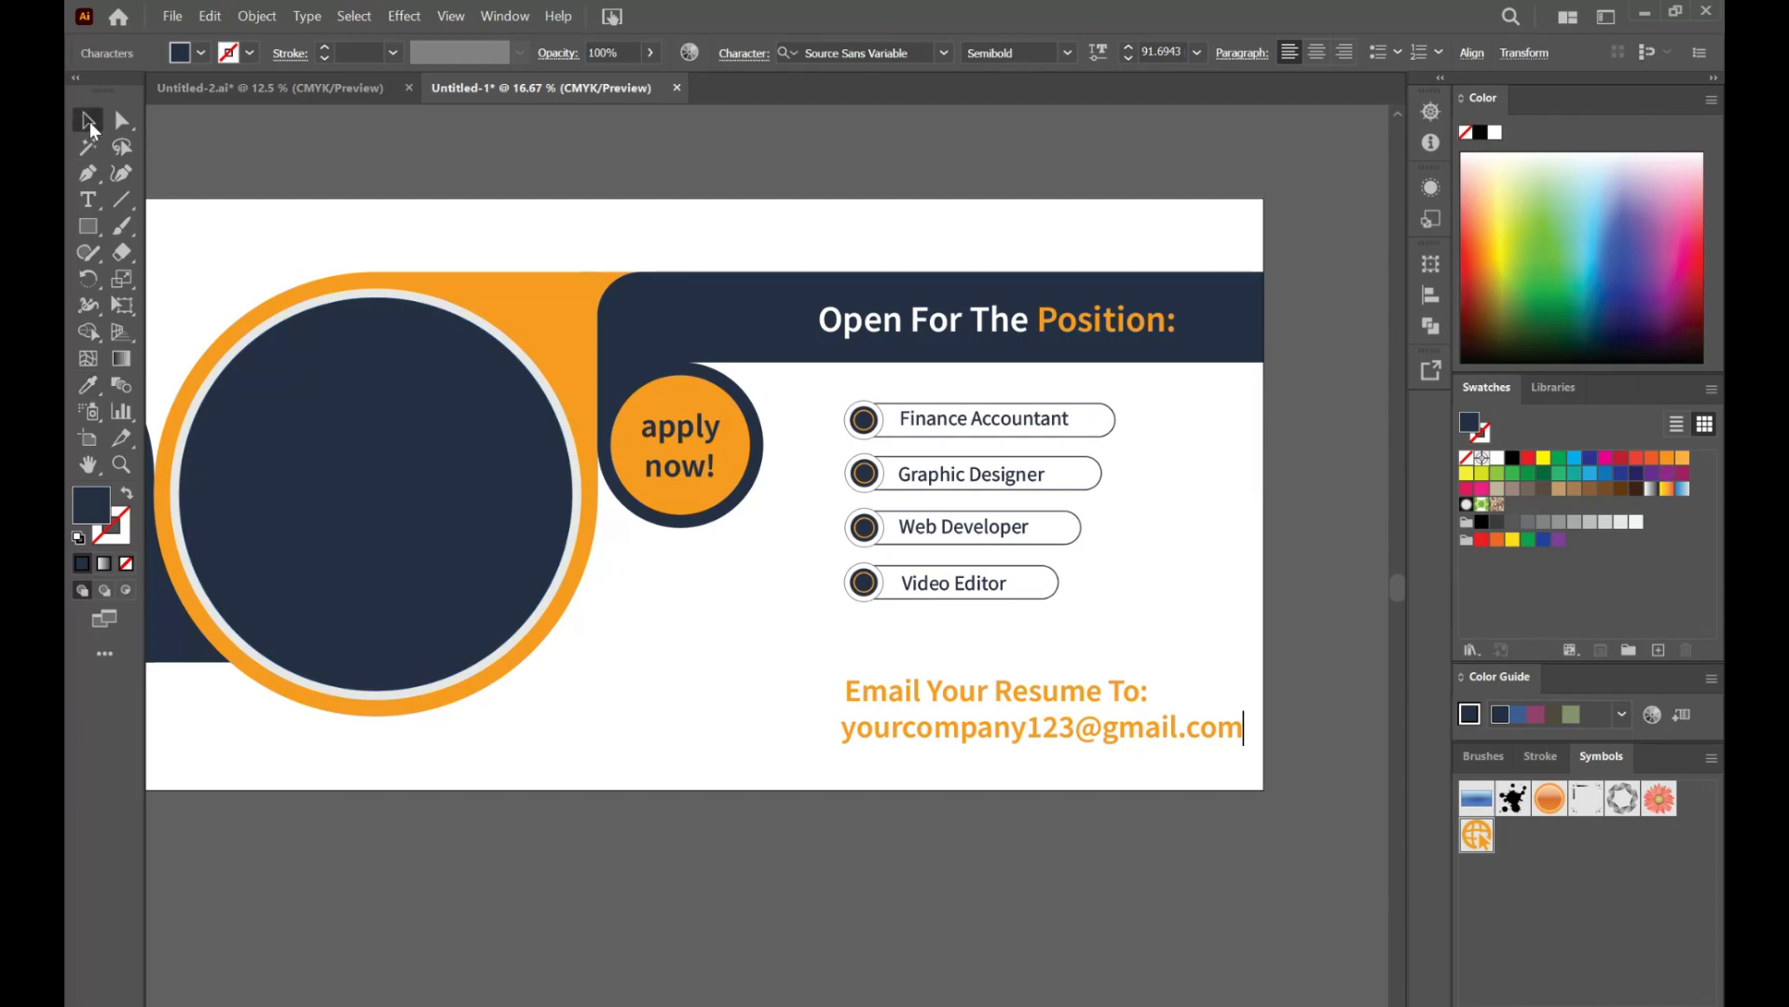
key("i")
left_click(360, 400)
key("v")
left_click(1067, 53)
left_click(1051, 140)
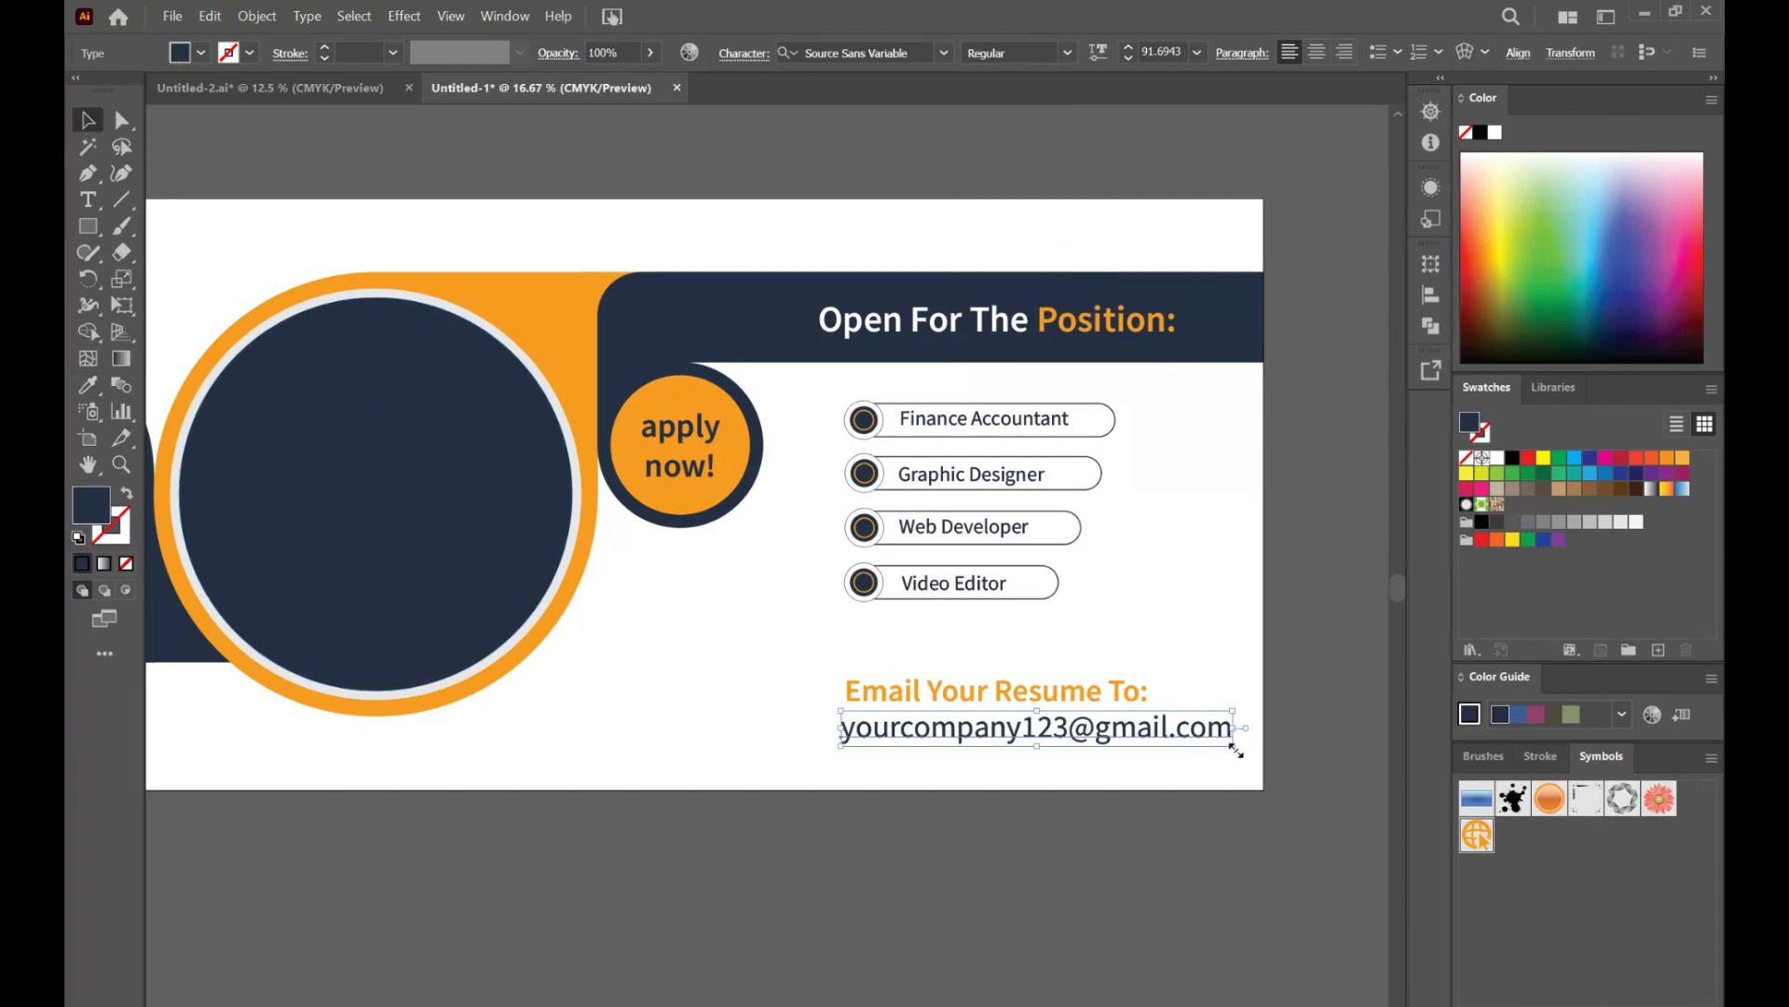
left_click_drag(1229, 743, 1167, 739)
left_click(1292, 618)
scroll(1301, 601, "left", 3)
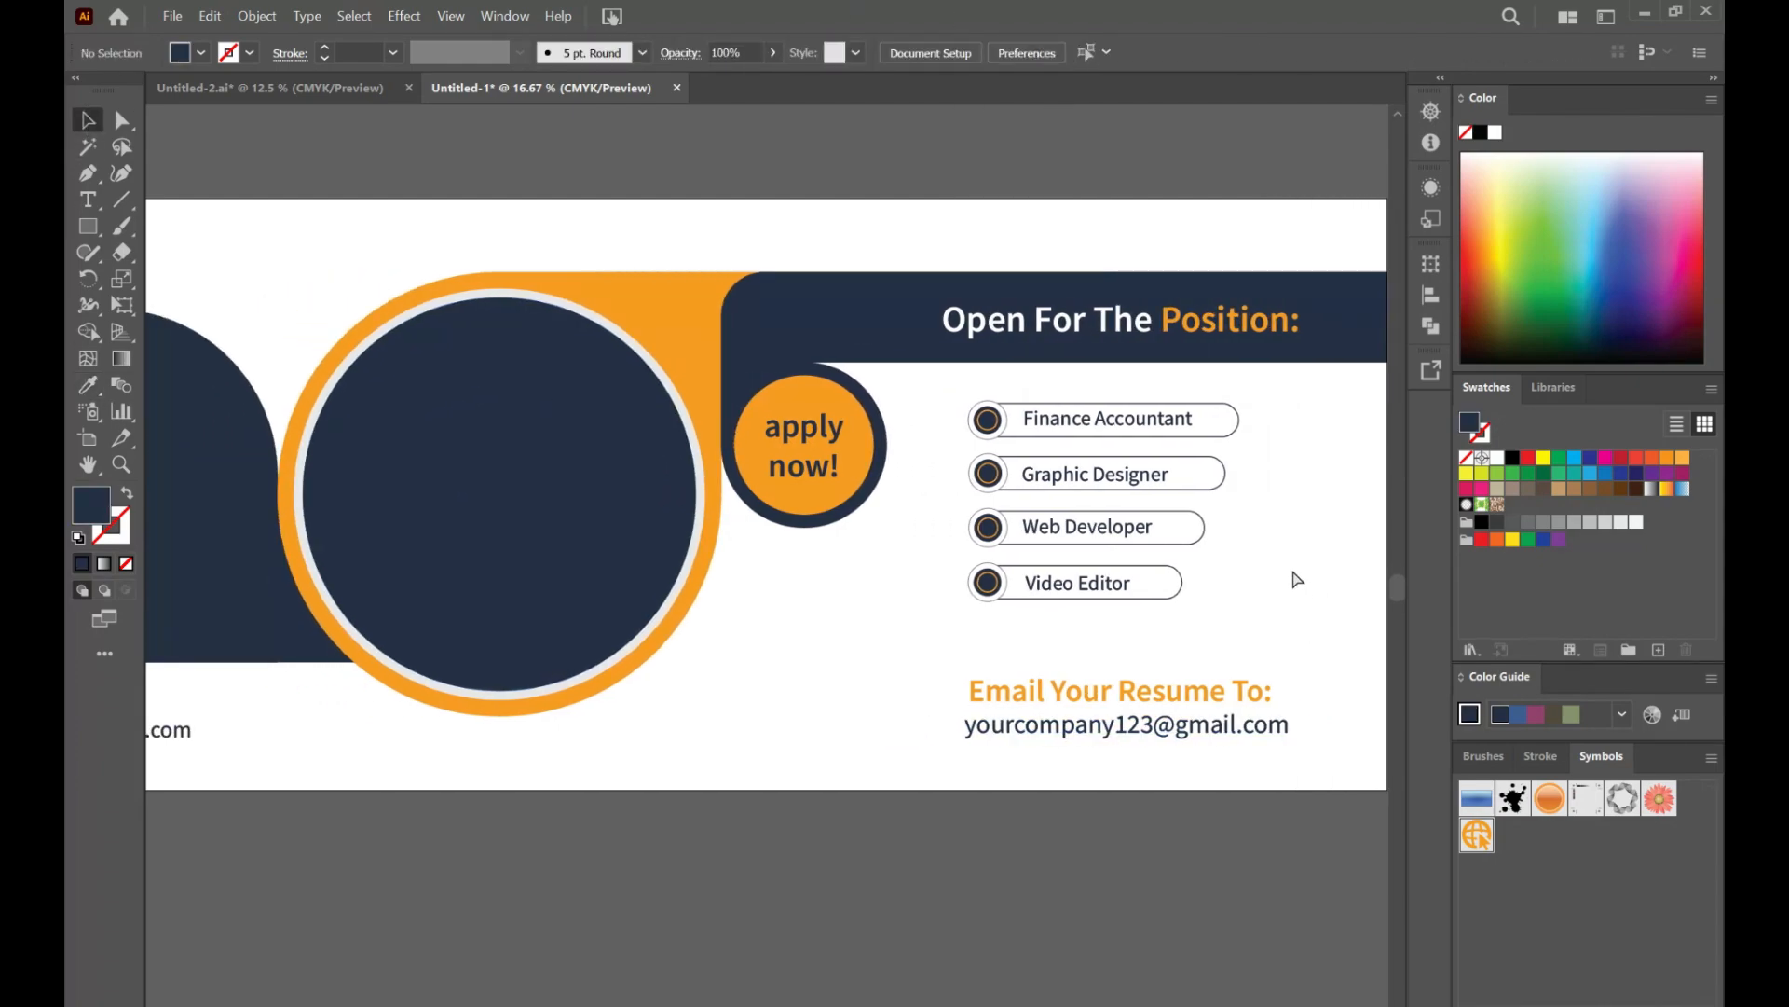